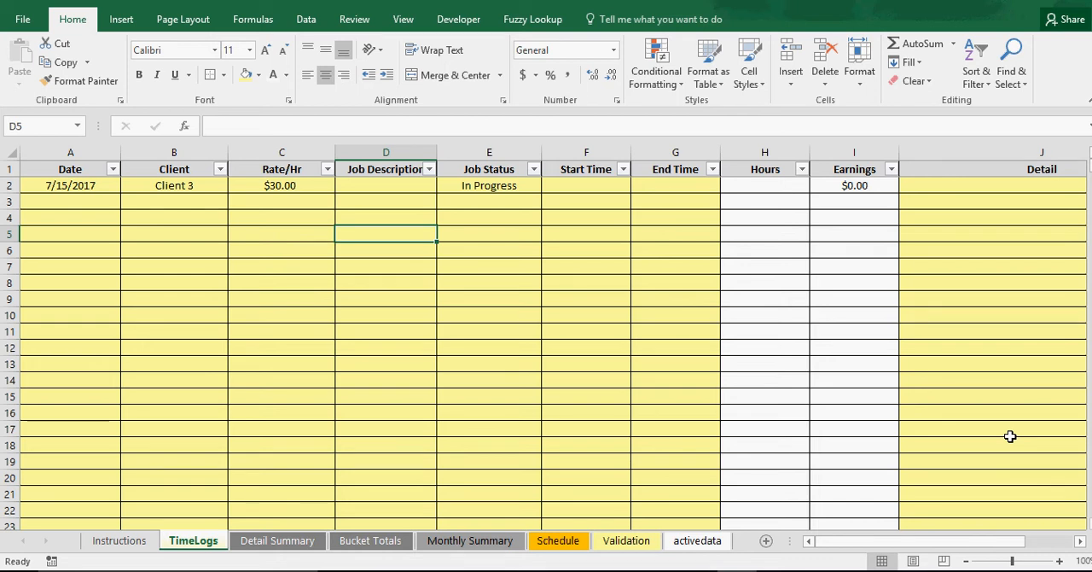
Read the Instructions sheet and inspect the Start Time and End Time cells of the first TimeLogs entry
{"action": "left_click", "coordinate": [361, 413]}
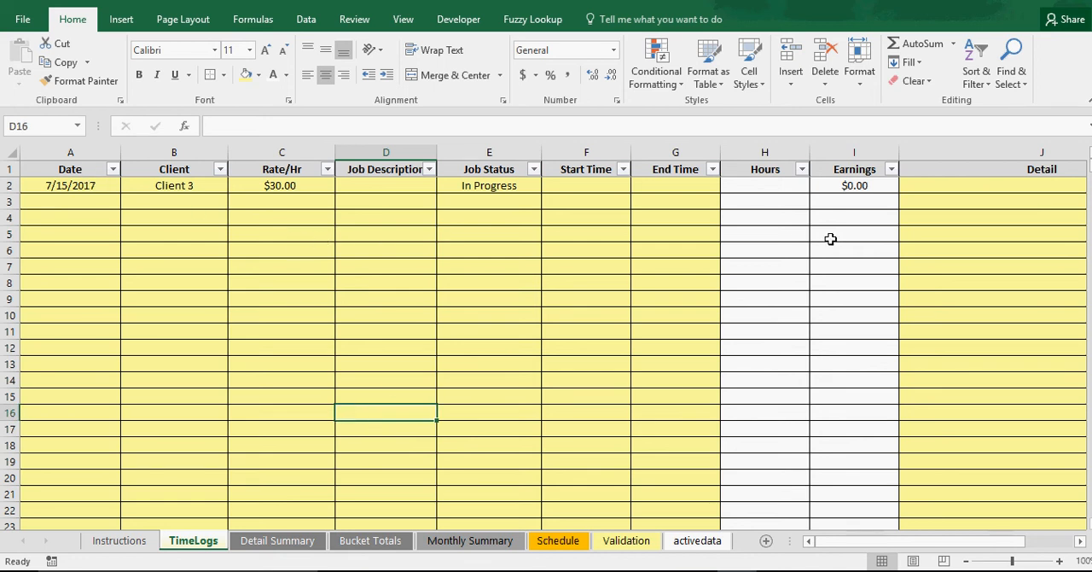
{"action": "left_click", "coordinate": [112, 544]}
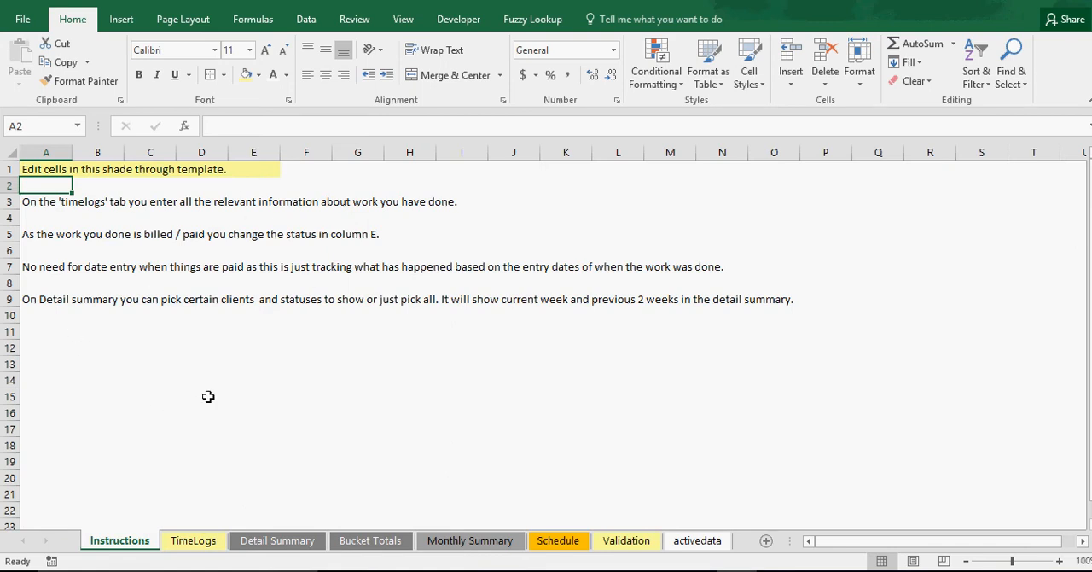
{"action": "left_click", "coordinate": [200, 545]}
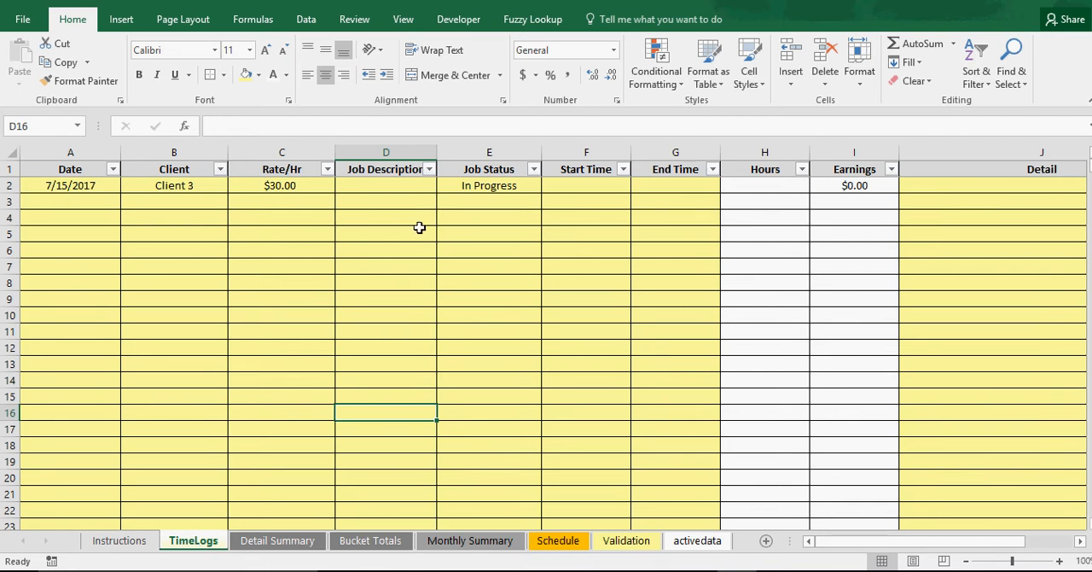
{"action": "left_click", "coordinate": [568, 186]}
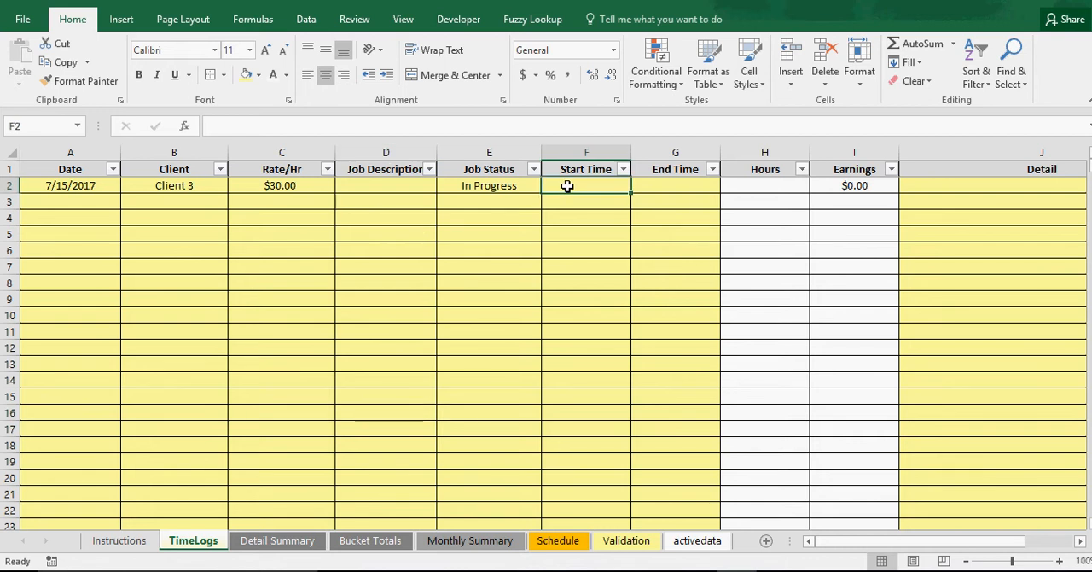
{"action": "left_click", "coordinate": [654, 189]}
{"action": "left_click", "coordinate": [588, 187]}
{"action": "left_click", "coordinate": [668, 188]}
{"action": "left_click", "coordinate": [585, 185]}
Examine the start date setting, the extracted data area and the Today's Date cell on the Detail Summary sheet
{"action": "left_click", "coordinate": [277, 540]}
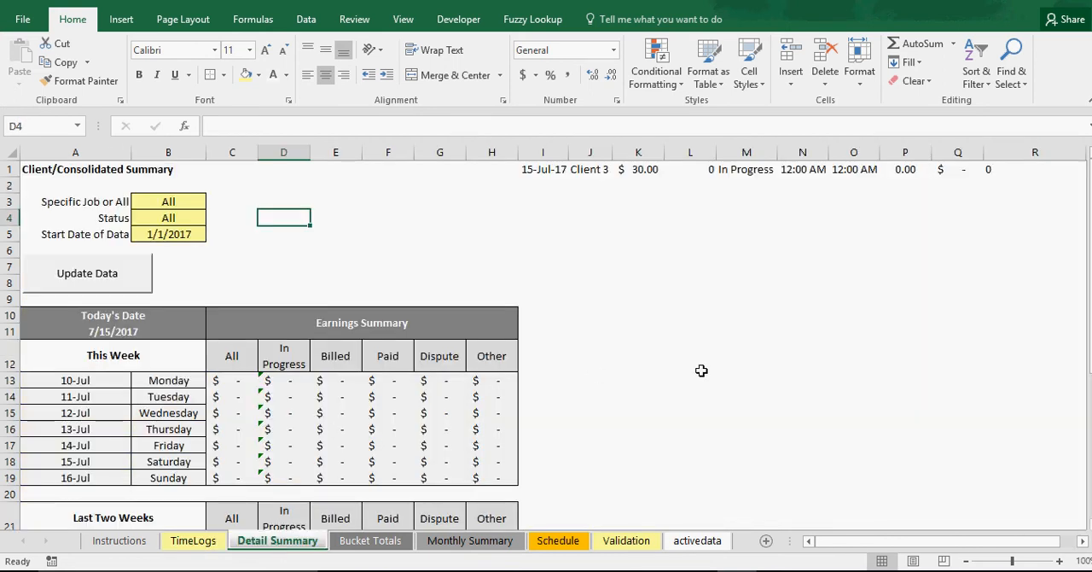
{"action": "left_click", "coordinate": [168, 234]}
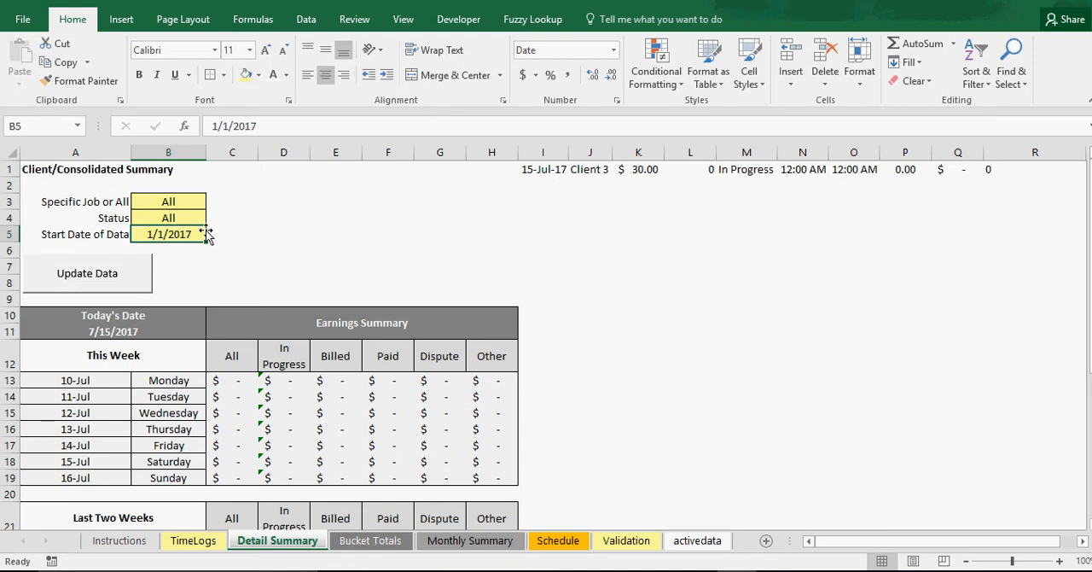
{"action": "left_click_drag", "start_coordinate": [547, 169], "coordinate": [995, 502]}
{"action": "left_click", "coordinate": [644, 270]}
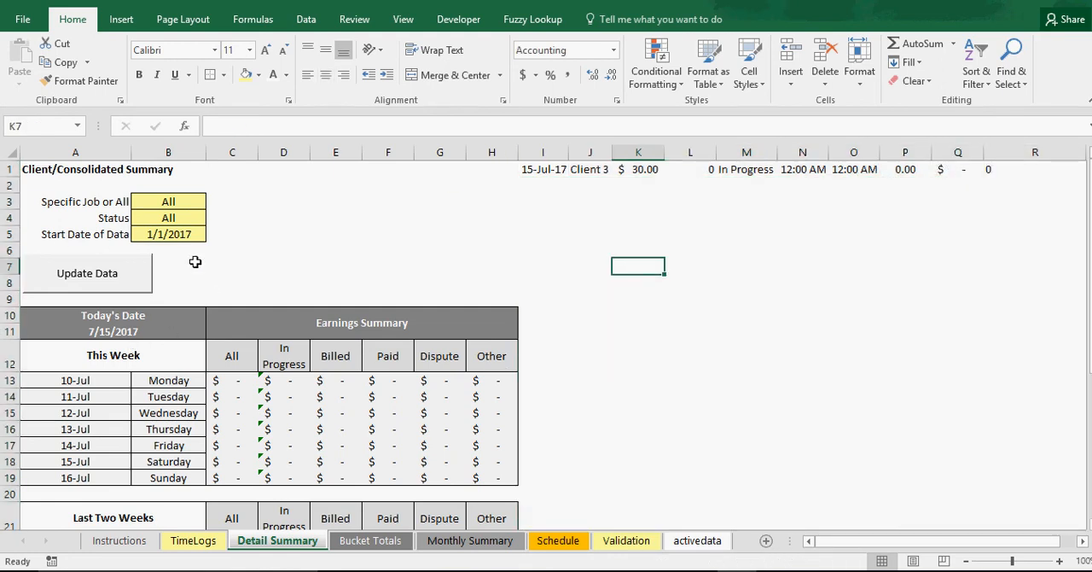
{"action": "left_click", "coordinate": [119, 333]}
{"action": "scroll", "coordinate": [119, 333], "scroll_direction": "down", "scroll_amount": 1}
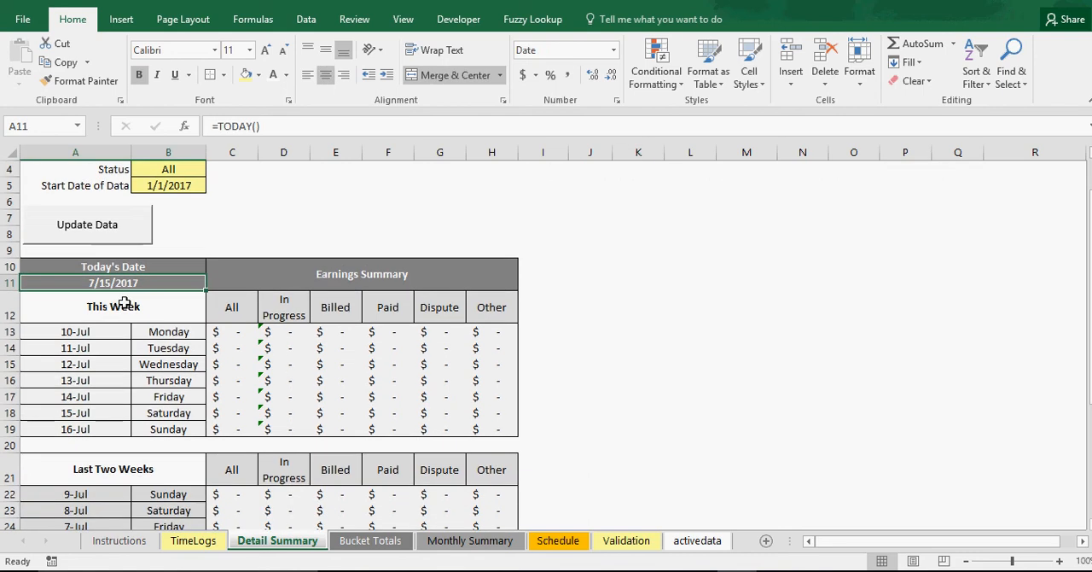
{"action": "left_click", "coordinate": [264, 215]}
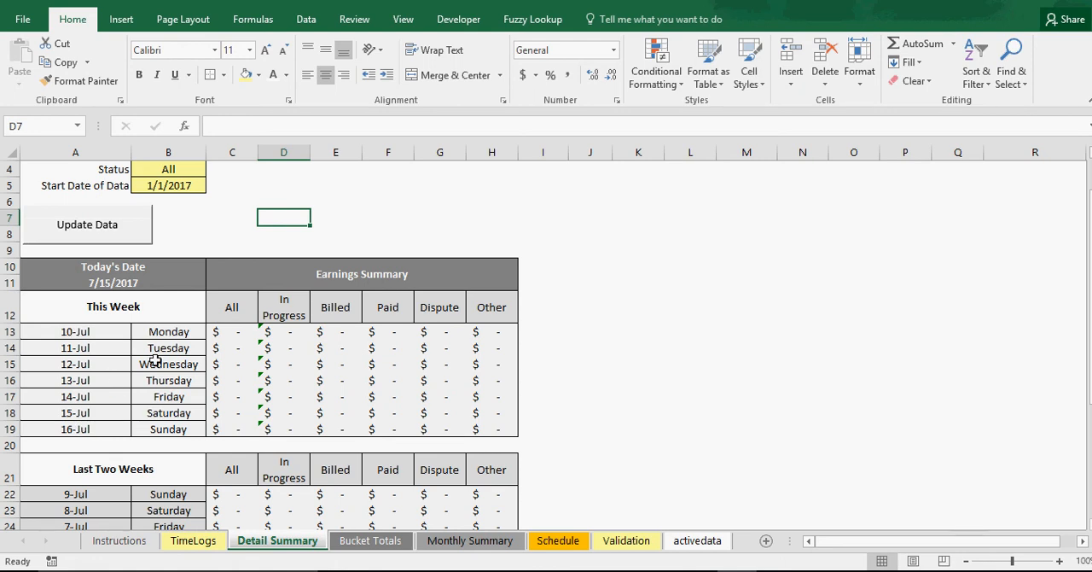
Examine the This Week and Last Two Weeks earnings tables on the Detail Summary sheet
{"action": "scroll", "coordinate": [179, 394], "scroll_direction": "down", "scroll_amount": 3}
{"action": "scroll", "coordinate": [92, 331], "scroll_direction": "down", "scroll_amount": 1}
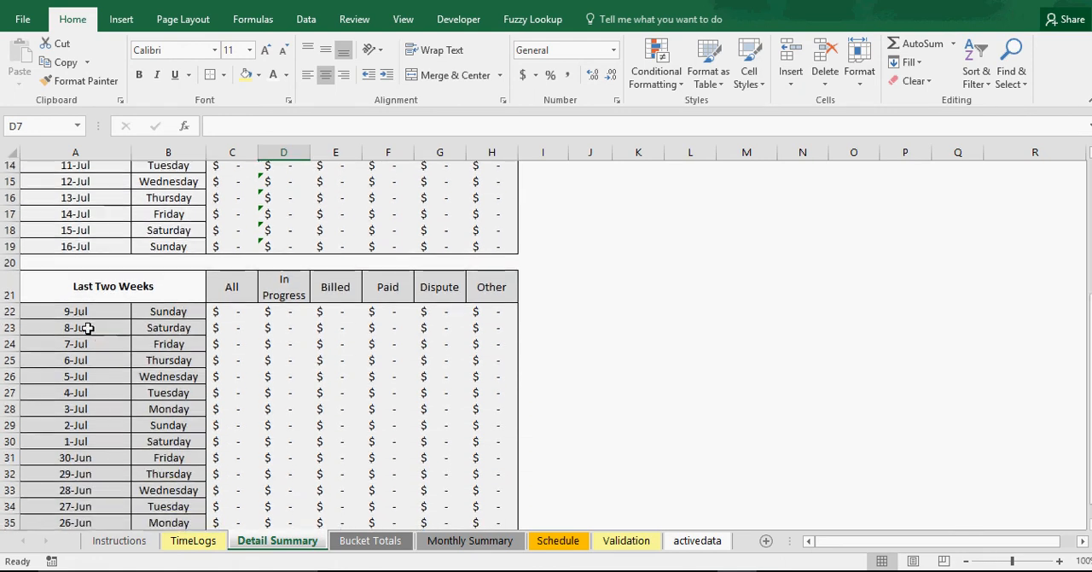
{"action": "scroll", "coordinate": [91, 388], "scroll_direction": "up", "scroll_amount": 1}
{"action": "scroll", "coordinate": [92, 388], "scroll_direction": "up", "scroll_amount": 4}
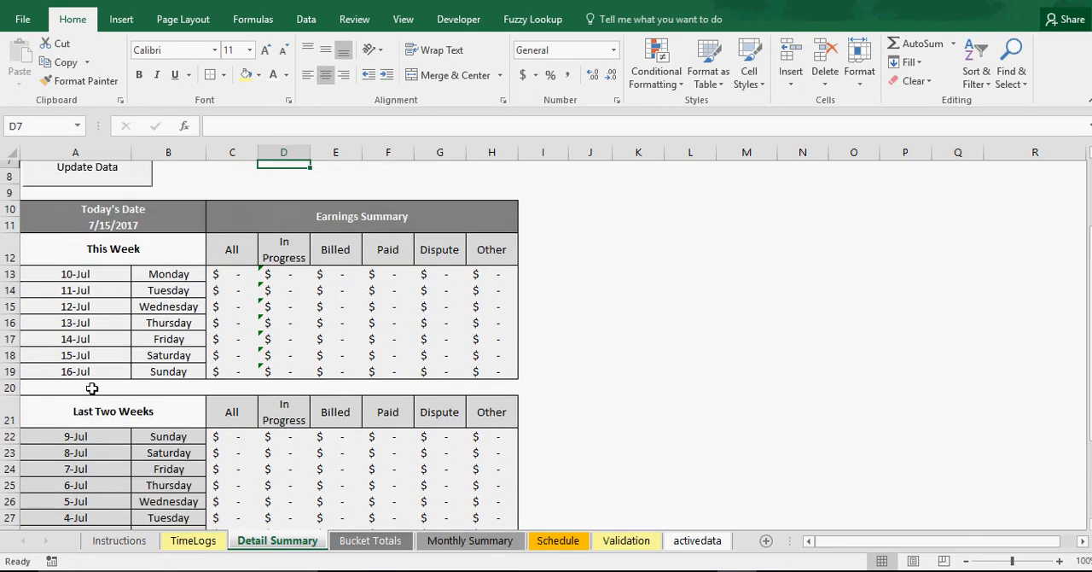
{"action": "scroll", "coordinate": [91, 388], "scroll_direction": "down", "scroll_amount": 4}
{"action": "scroll", "coordinate": [144, 378], "scroll_direction": "down", "scroll_amount": 2}
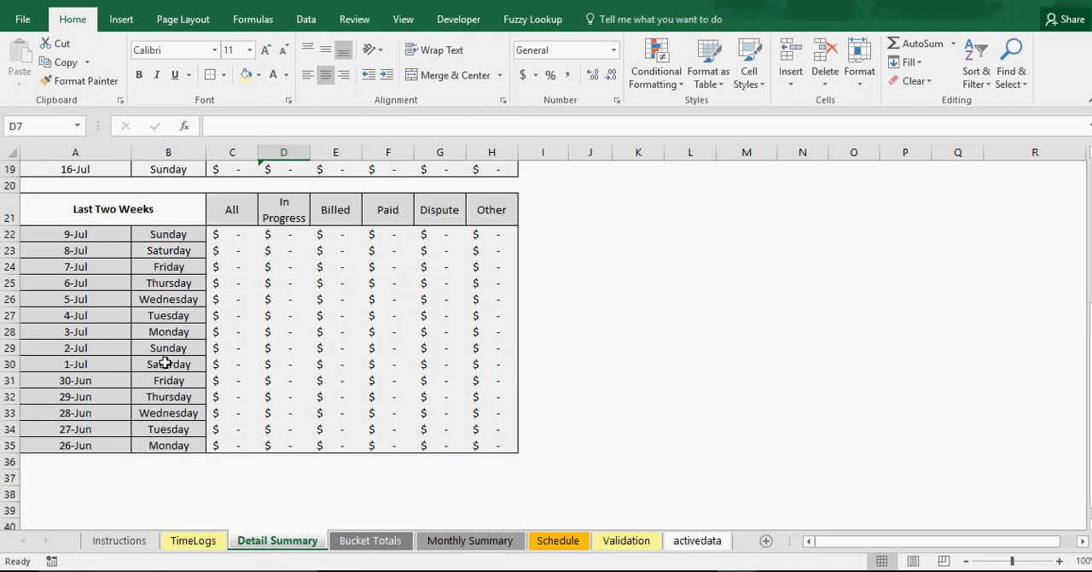
{"action": "scroll", "coordinate": [333, 330], "scroll_direction": "up", "scroll_amount": 5}
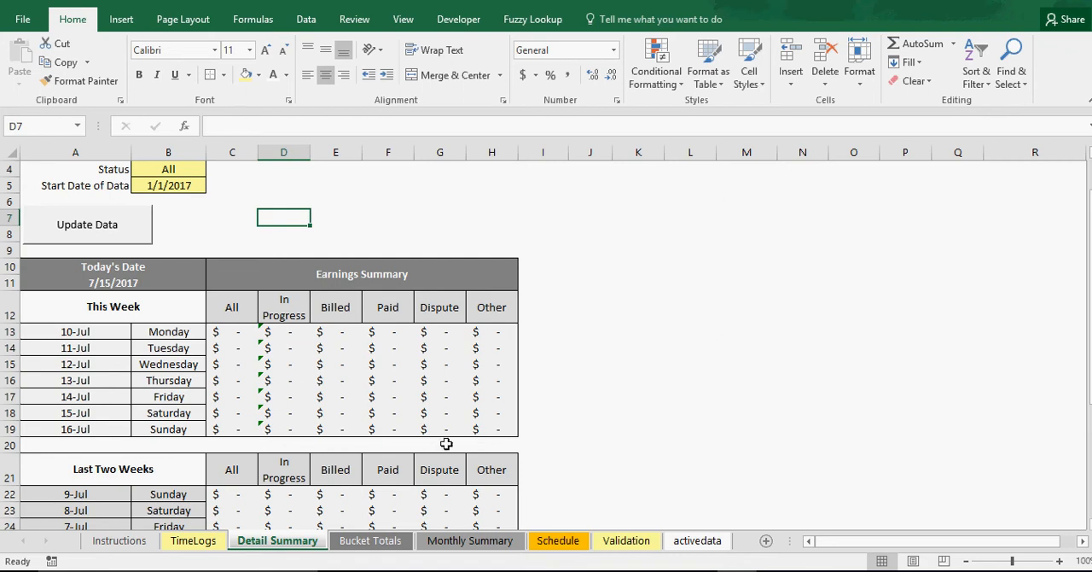
Compare TimeLogs with Detail Summary, and inspect the Client and Job Description filters and the Job Status entry in TimeLogs
{"action": "left_click", "coordinate": [193, 541]}
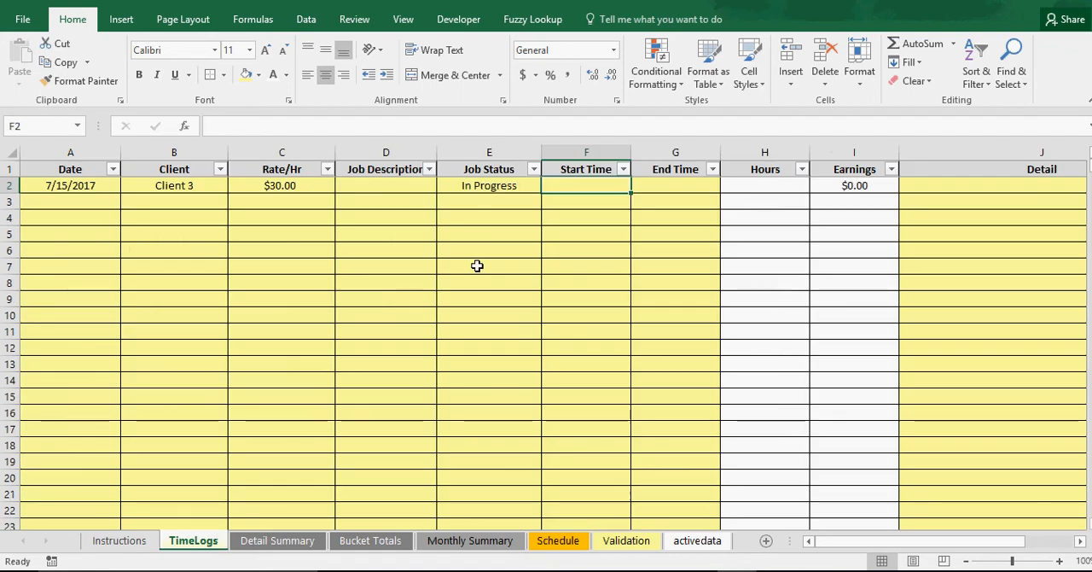
{"action": "left_click", "coordinate": [299, 542]}
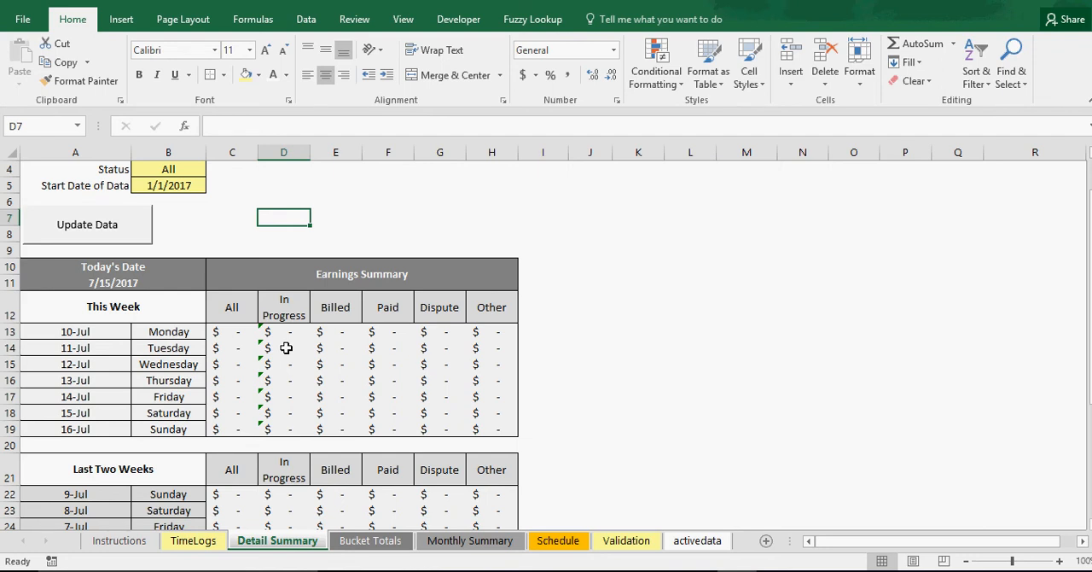
{"action": "left_click", "coordinate": [195, 540]}
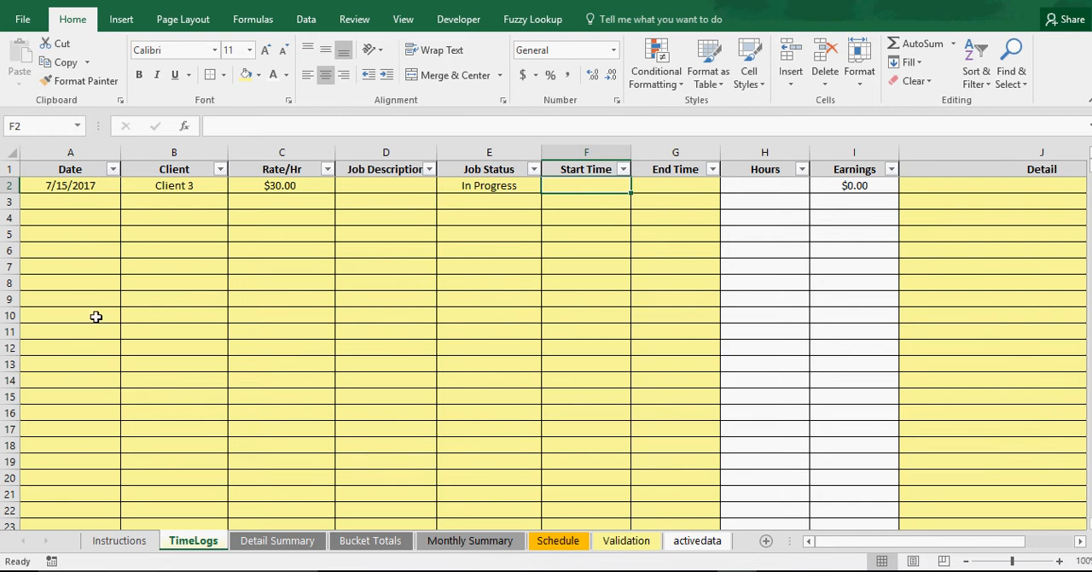
{"action": "left_click", "coordinate": [220, 170]}
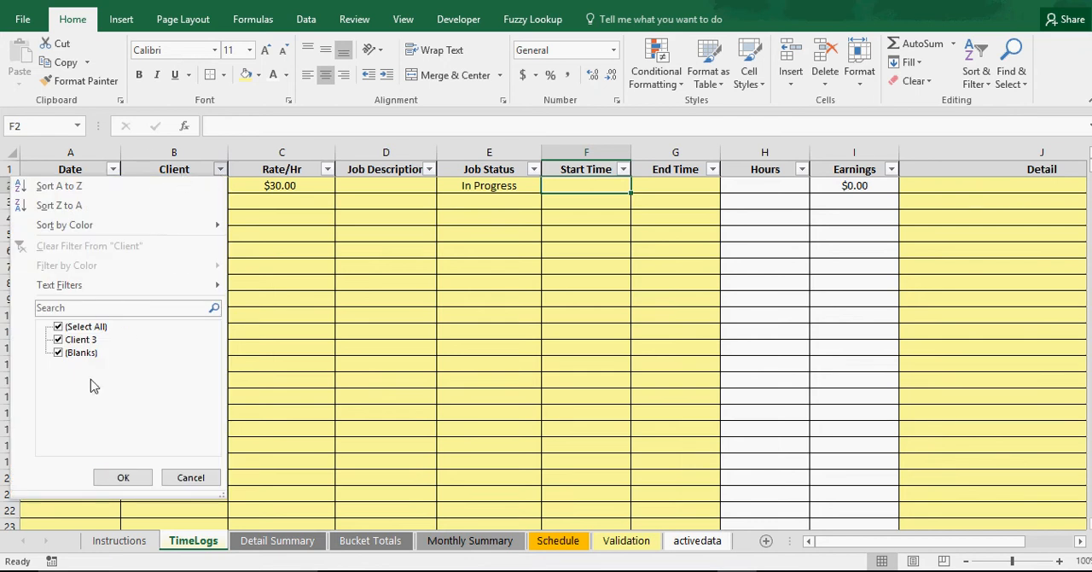
{"action": "left_click", "coordinate": [122, 479]}
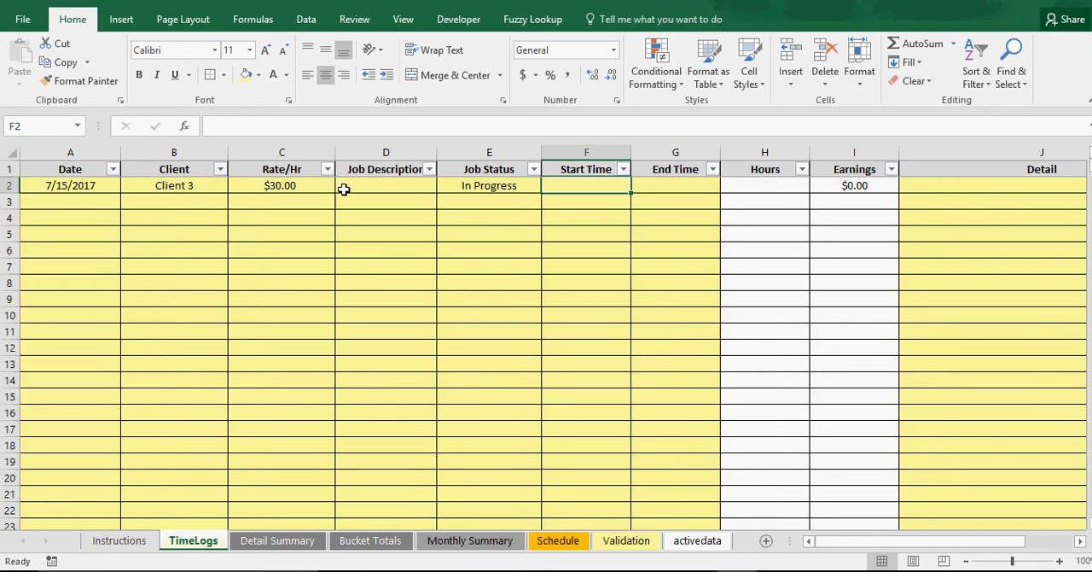
{"action": "left_click", "coordinate": [430, 170]}
{"action": "left_click", "coordinate": [391, 478]}
{"action": "left_click", "coordinate": [502, 184]}
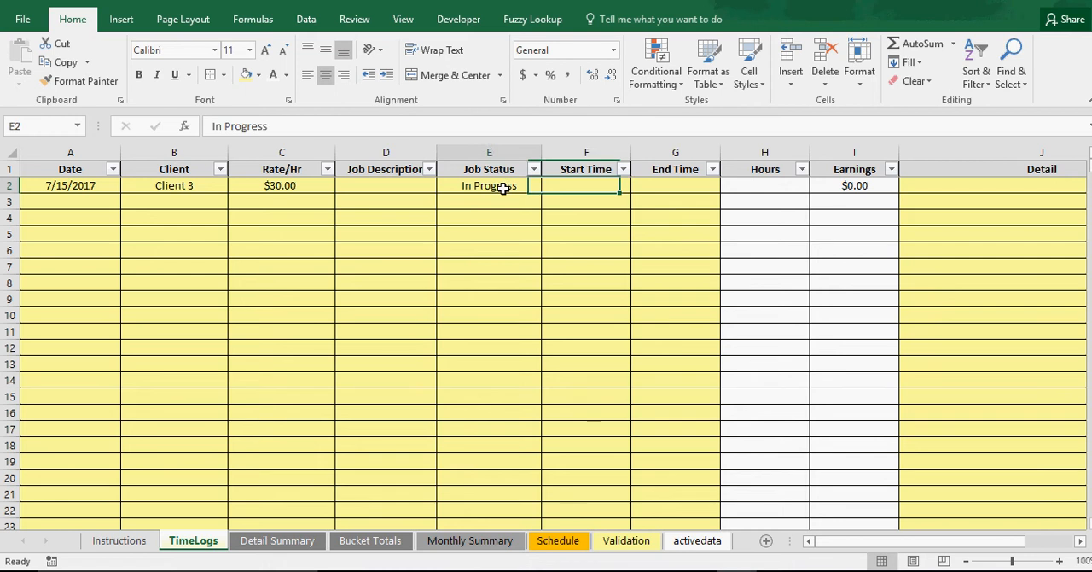
{"action": "left_click", "coordinate": [175, 189]}
{"action": "left_click", "coordinate": [501, 169]}
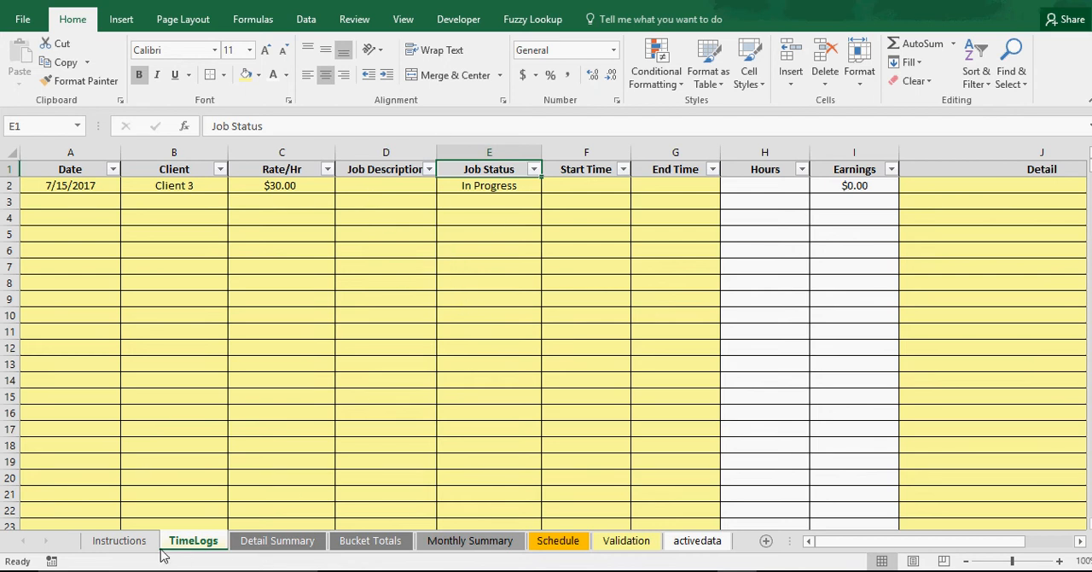
Shift the Update Data button on the Detail Summary sheet so it sits centred across columns A and B
{"action": "left_click", "coordinate": [275, 541]}
{"action": "scroll", "coordinate": [301, 384], "scroll_direction": "down", "scroll_amount": 3}
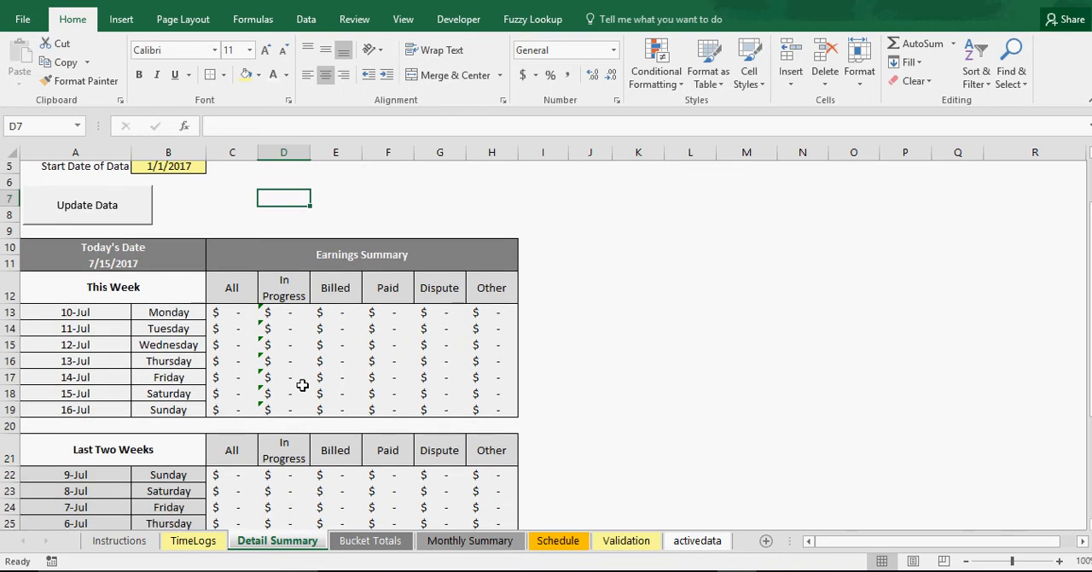
{"action": "scroll", "coordinate": [302, 385], "scroll_direction": "down", "scroll_amount": 3}
{"action": "scroll", "coordinate": [302, 385], "scroll_direction": "up", "scroll_amount": 7}
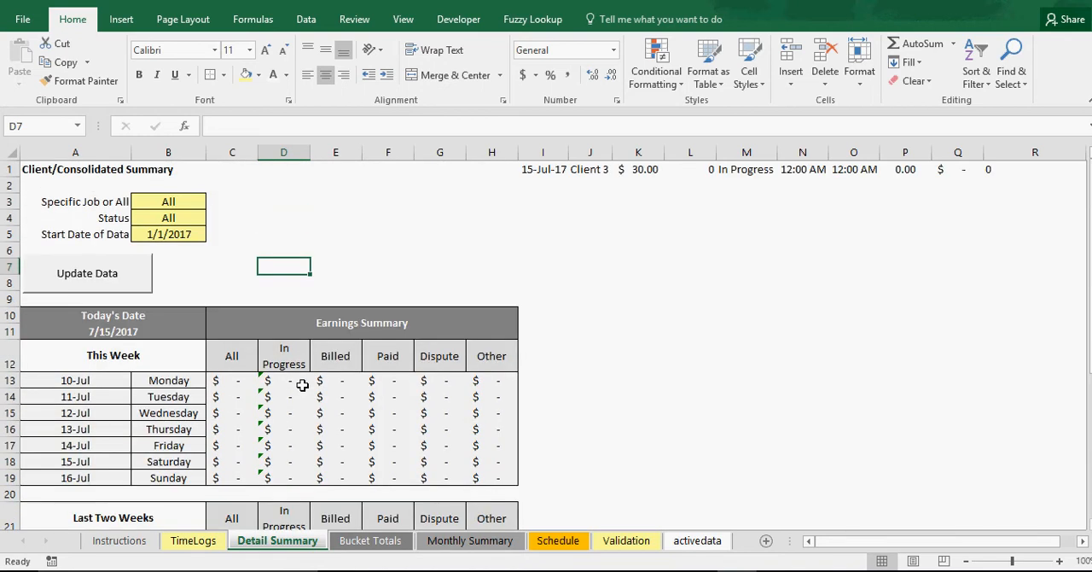
{"action": "left_click", "coordinate": [111, 277], "text": "ctrl"}
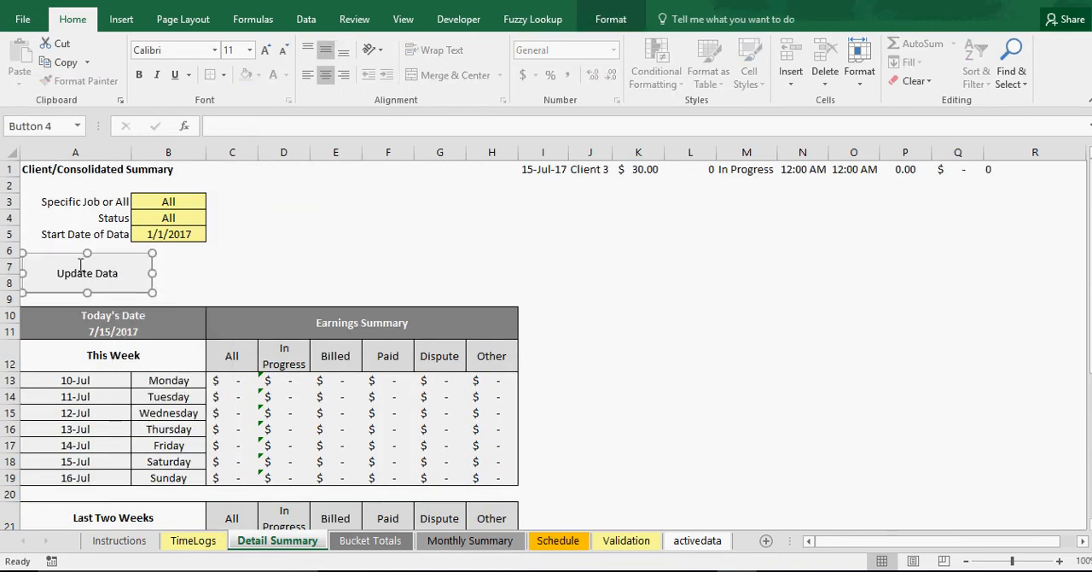
{"action": "left_click_drag", "start_coordinate": [65, 258], "coordinate": [107, 258]}
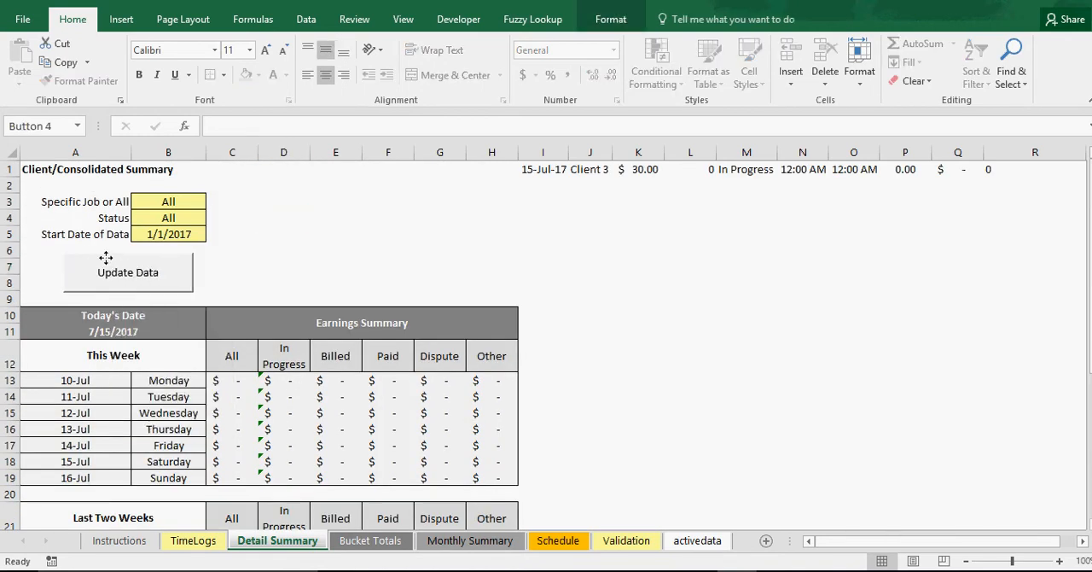
Review the client choices offered for the Specific Job or All setting
{"action": "left_click", "coordinate": [109, 201]}
{"action": "left_click", "coordinate": [190, 202]}
{"action": "left_click", "coordinate": [213, 203]}
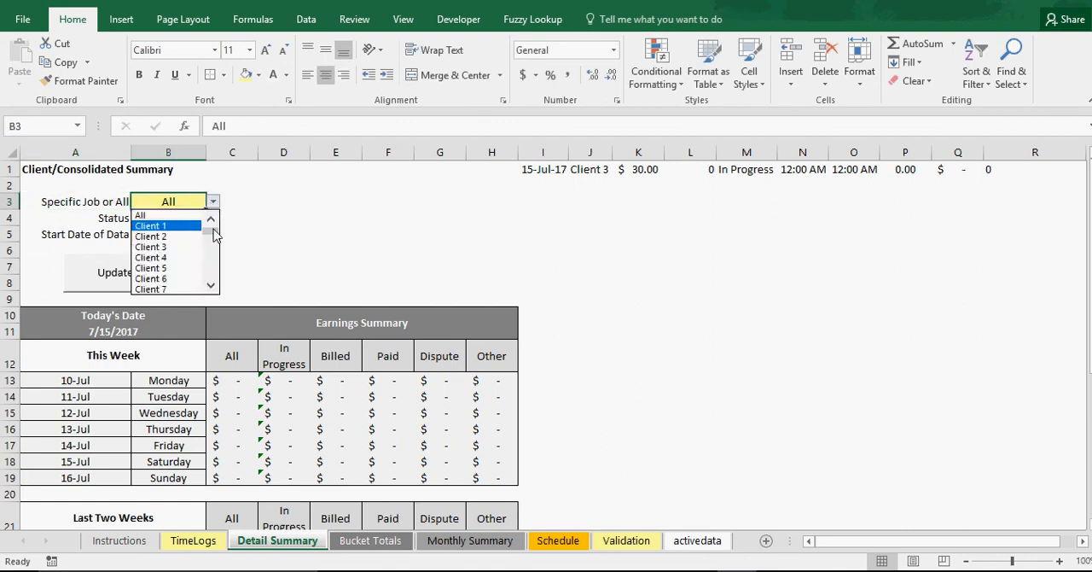
{"action": "key", "text": "Escape"}
{"action": "left_click", "coordinate": [112, 207]}
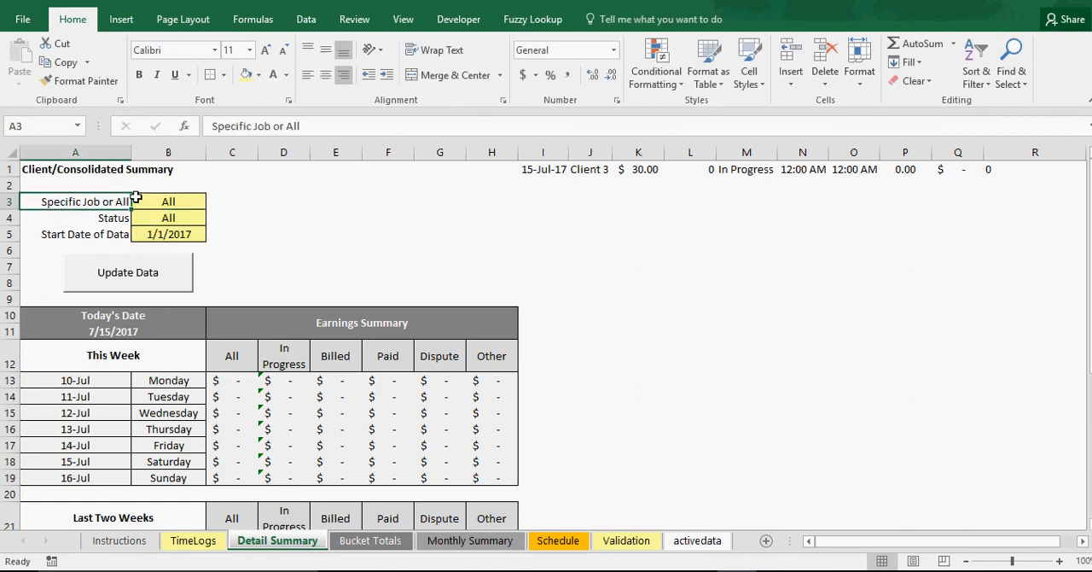
Select All as the Status and compare the status choices with the client choices in the setting above it
{"action": "left_click", "coordinate": [157, 218]}
{"action": "left_click", "coordinate": [212, 217]}
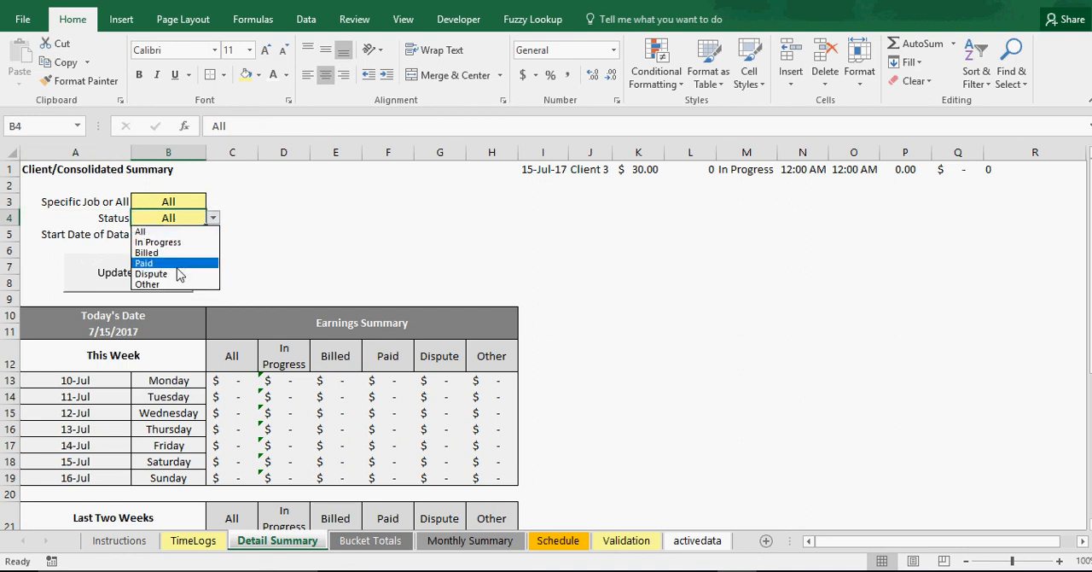
{"action": "left_click", "coordinate": [179, 231]}
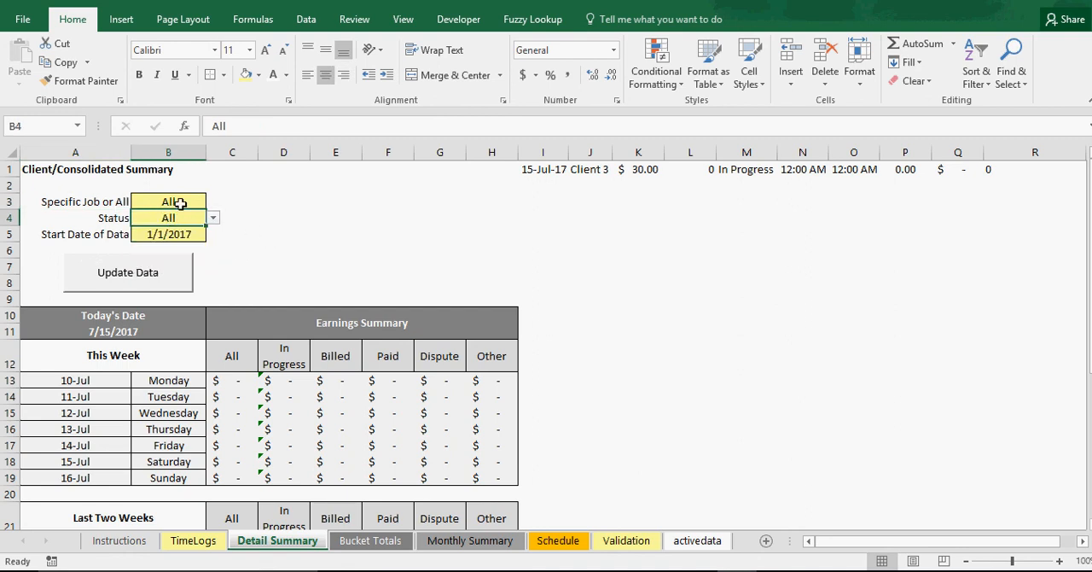
{"action": "left_click", "coordinate": [213, 218]}
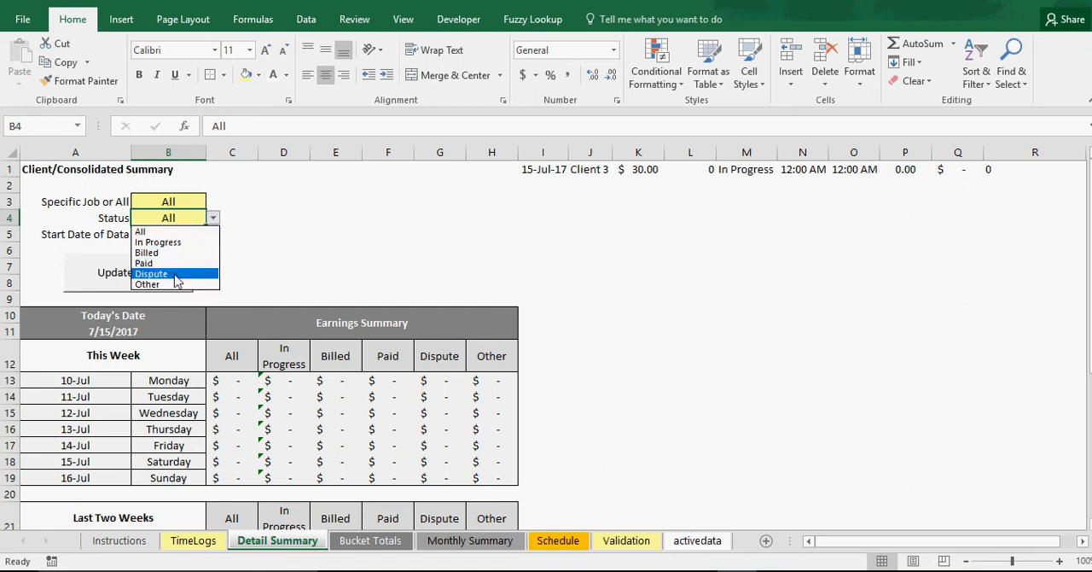
{"action": "left_click", "coordinate": [175, 203]}
{"action": "left_click", "coordinate": [170, 201]}
{"action": "left_click", "coordinate": [213, 201]}
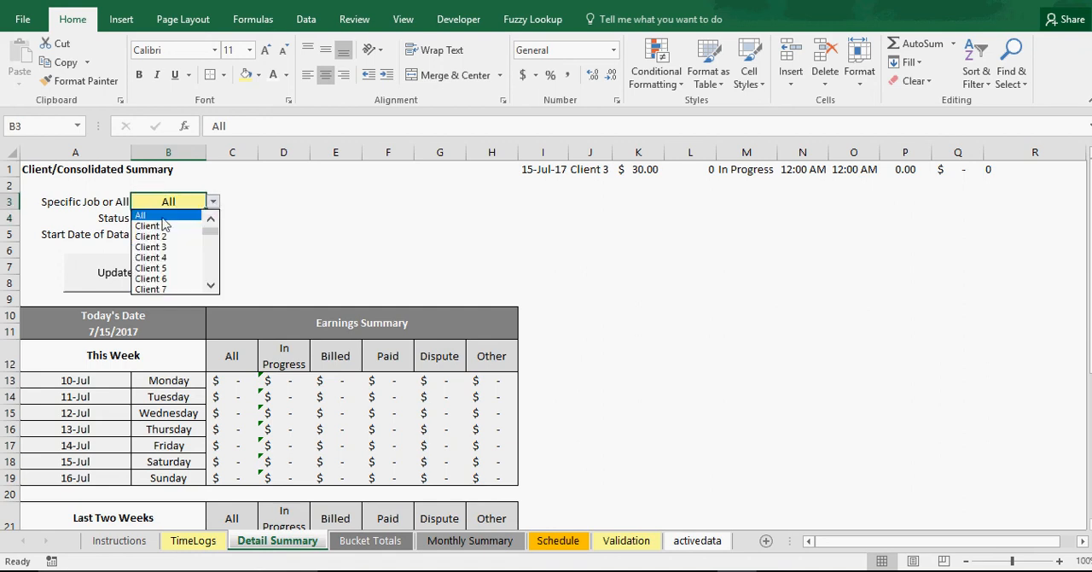
{"action": "left_click", "coordinate": [290, 222]}
{"action": "left_click", "coordinate": [190, 218]}
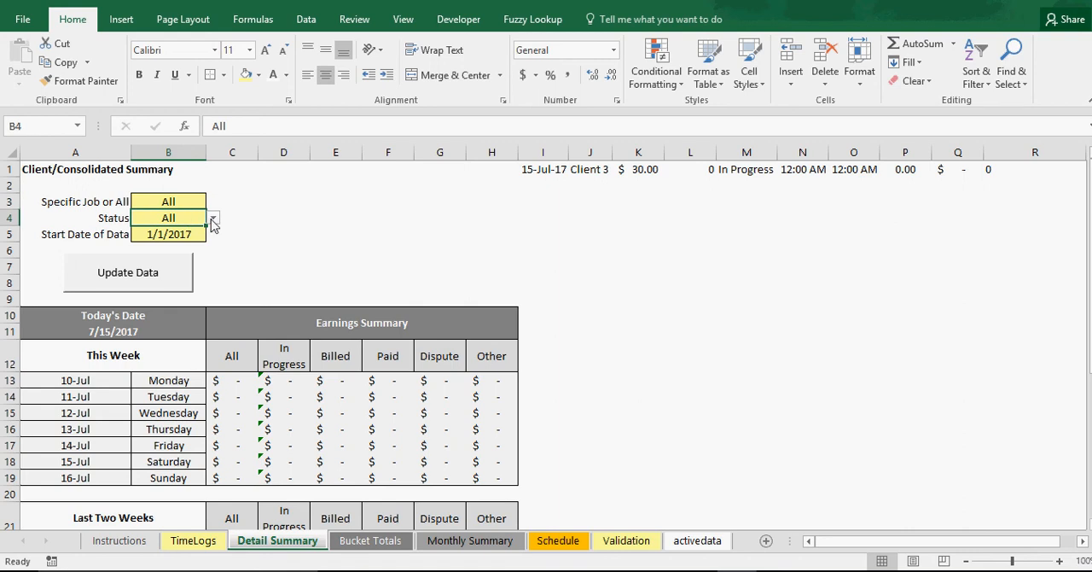
{"action": "left_click", "coordinate": [213, 220]}
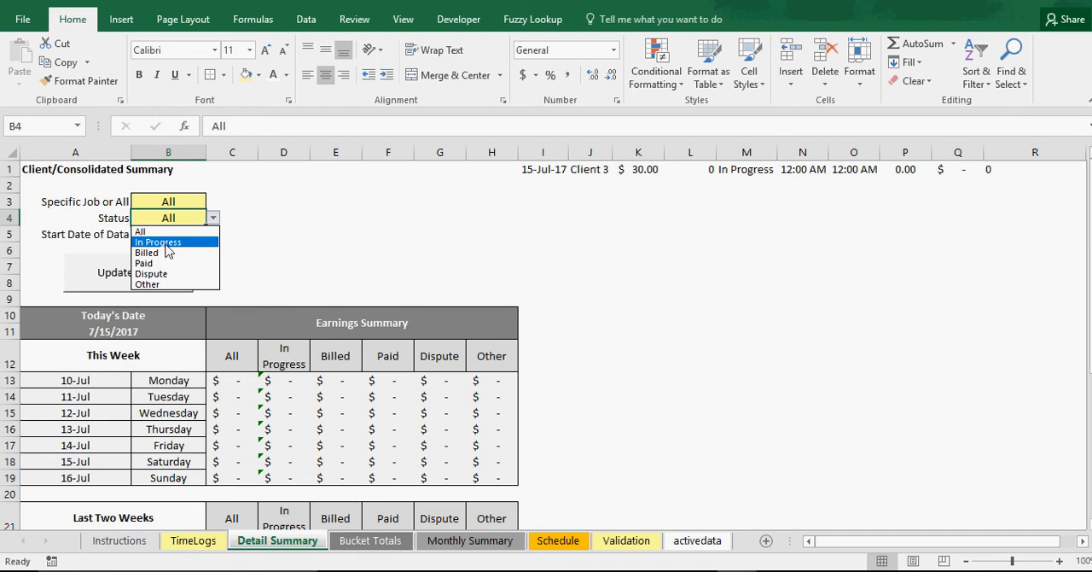
{"action": "left_click", "coordinate": [286, 260]}
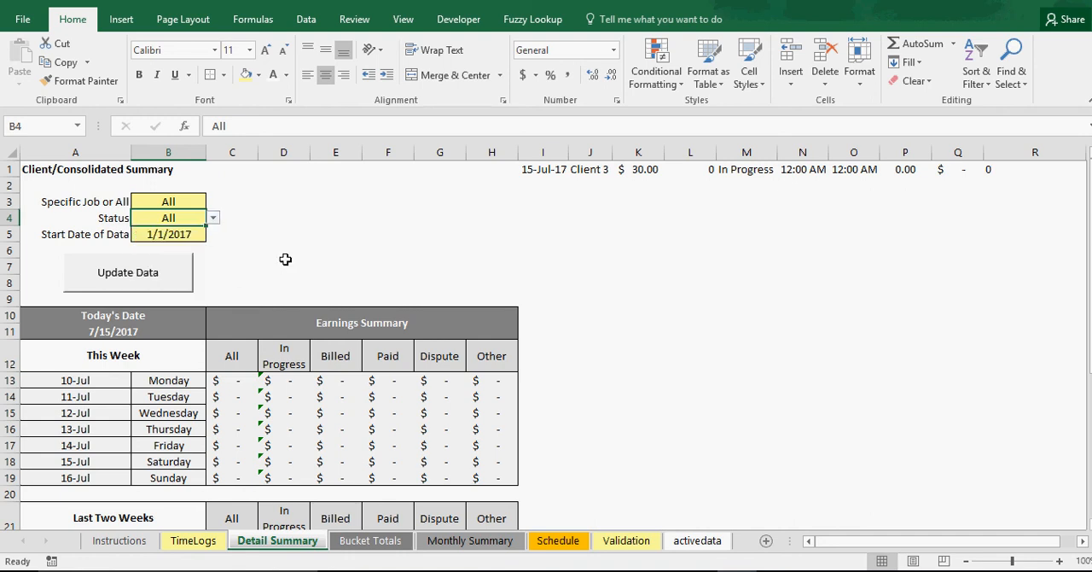
Change the label in A3 of the Detail Summary sheet to "Specific Client or All"
{"action": "left_click", "coordinate": [122, 200]}
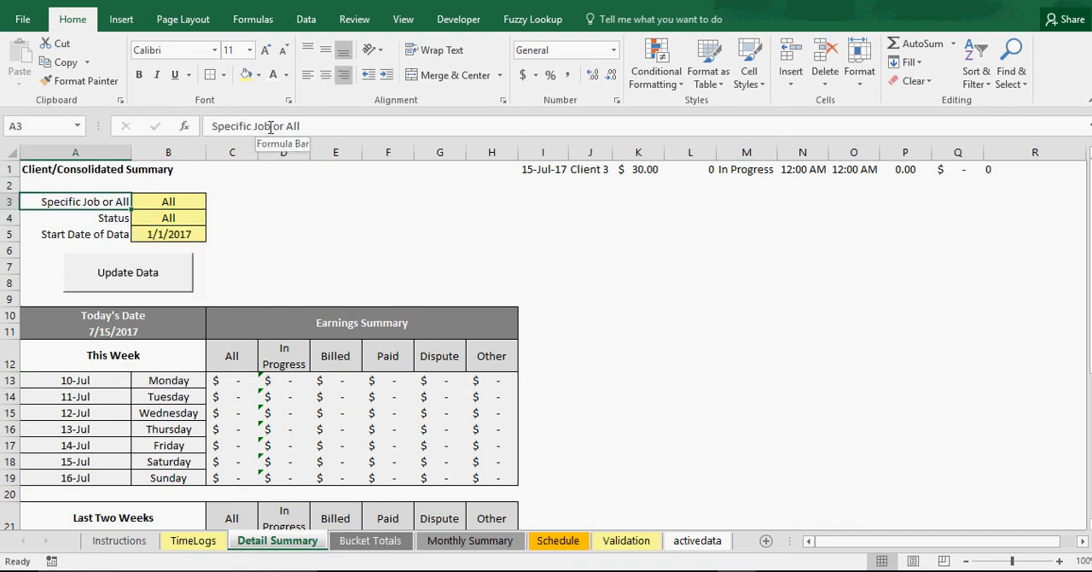
{"action": "double_click", "coordinate": [265, 126]}
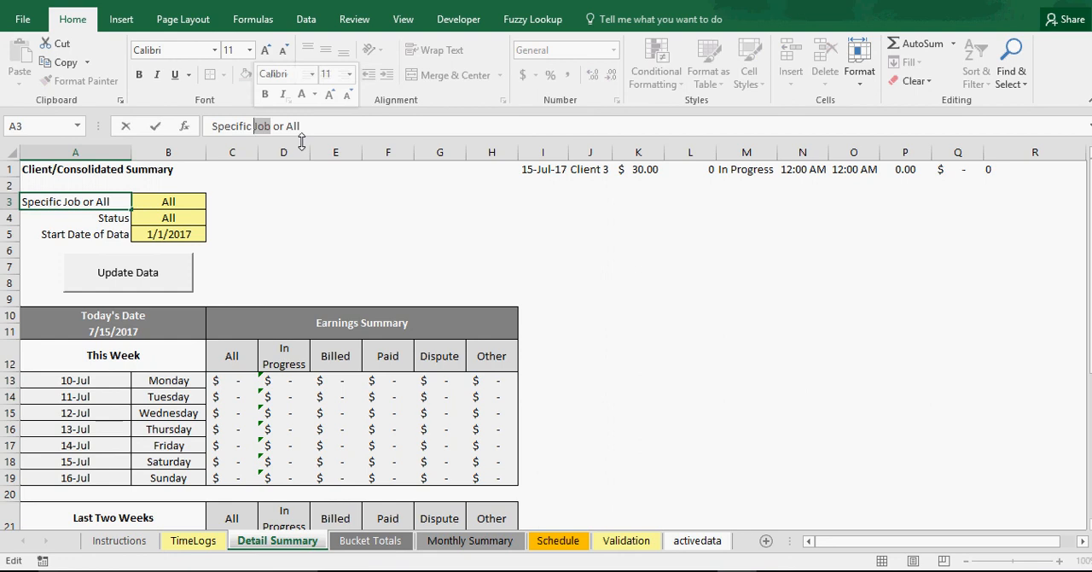
{"action": "type", "text": "Client"}
{"action": "key", "text": "Return"}
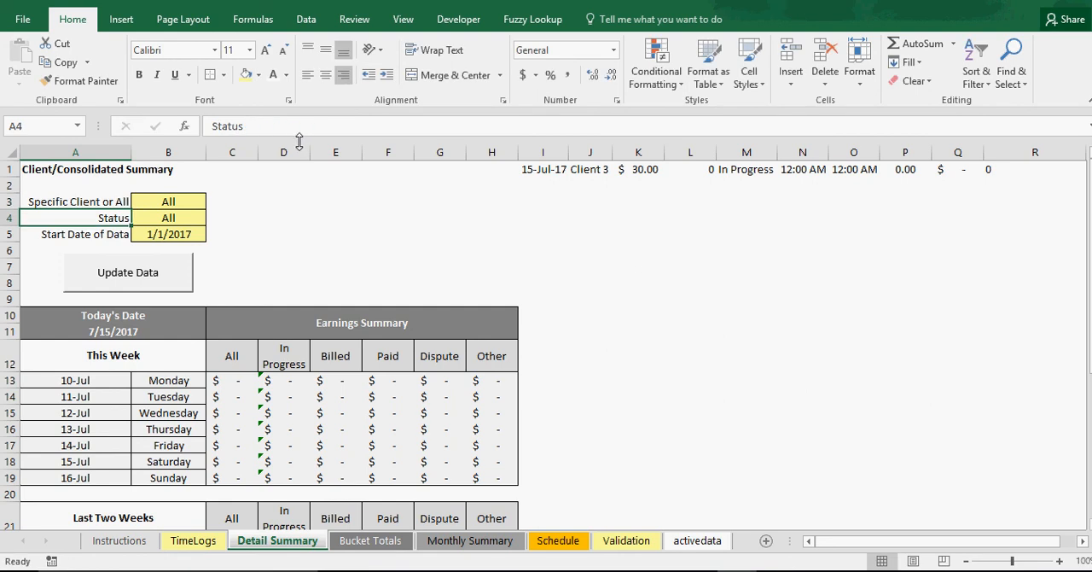
{"action": "left_click", "coordinate": [284, 223]}
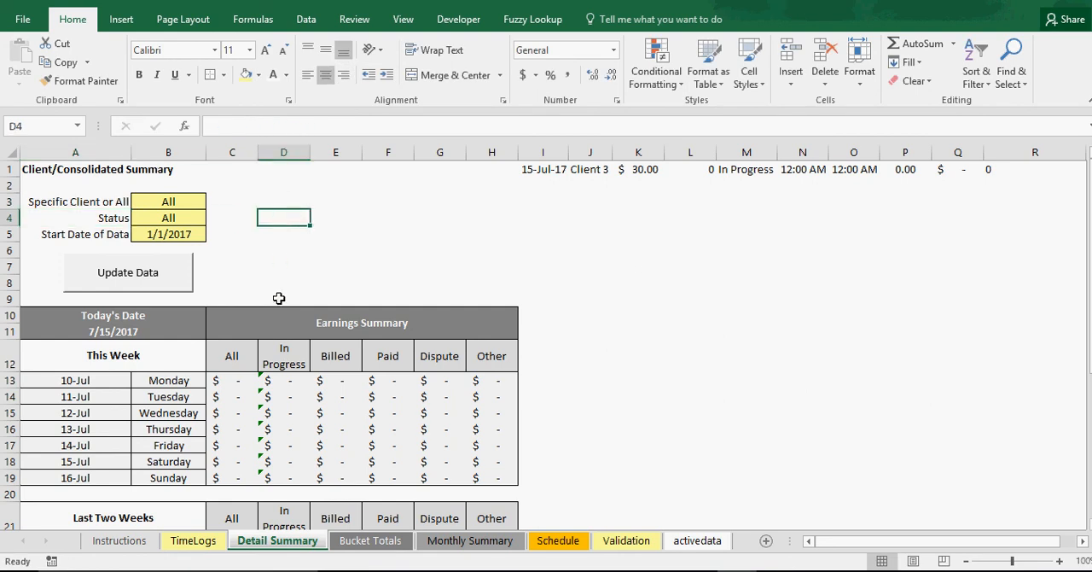
Examine the Summary by Status table on the Bucket Totals sheet, including the hours and dollar formulas for each status
{"action": "left_click", "coordinate": [353, 545]}
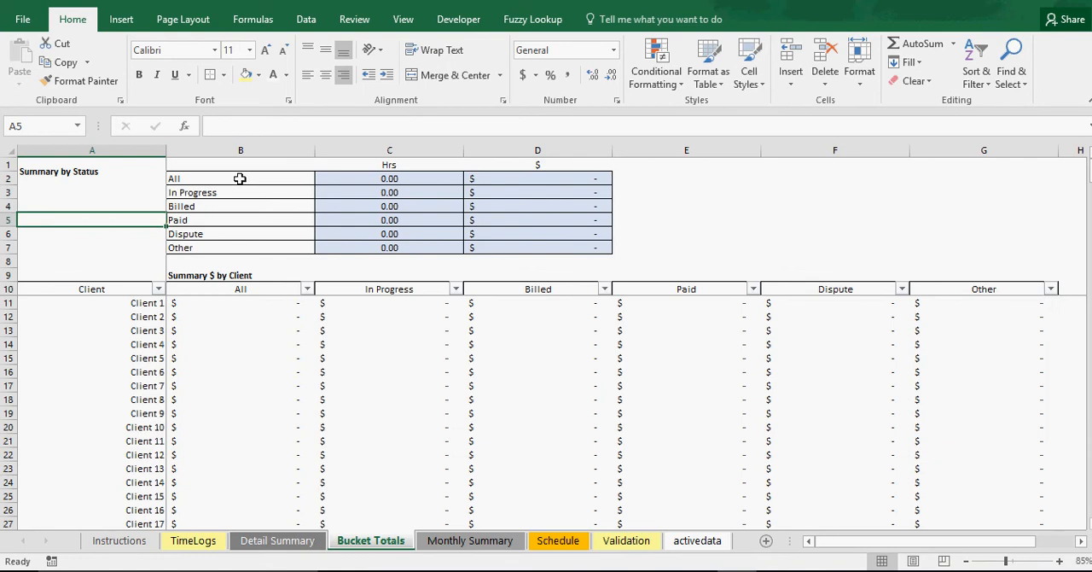
{"action": "left_click", "coordinate": [363, 178]}
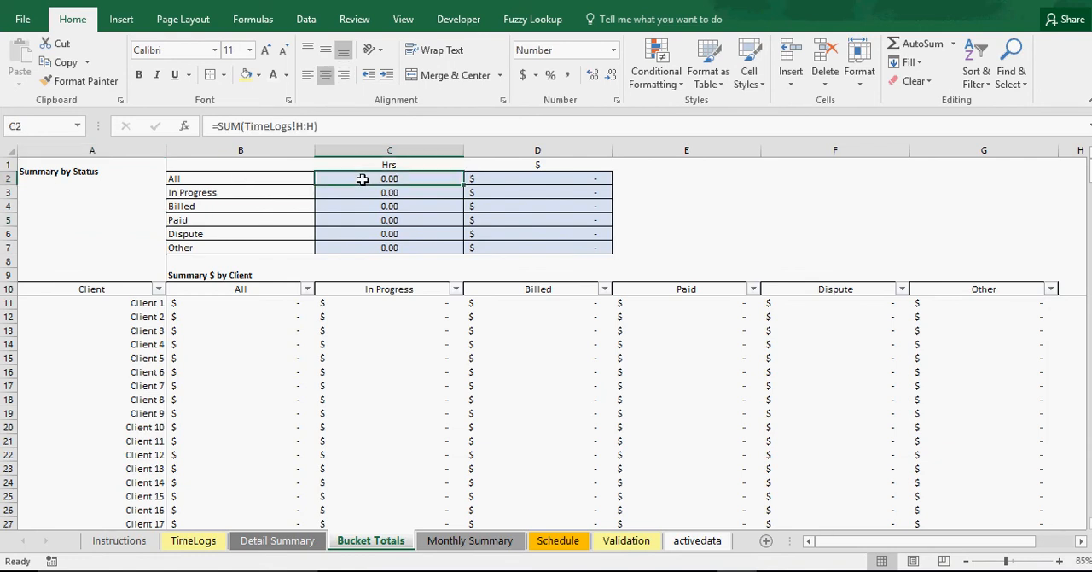
{"action": "left_click", "coordinate": [531, 182]}
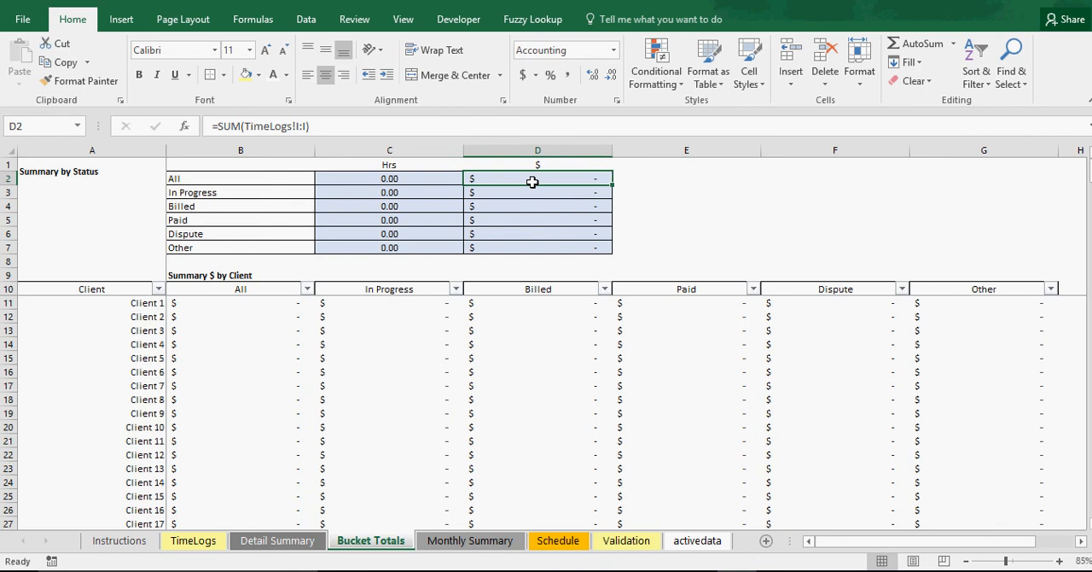
{"action": "left_click", "coordinate": [386, 193]}
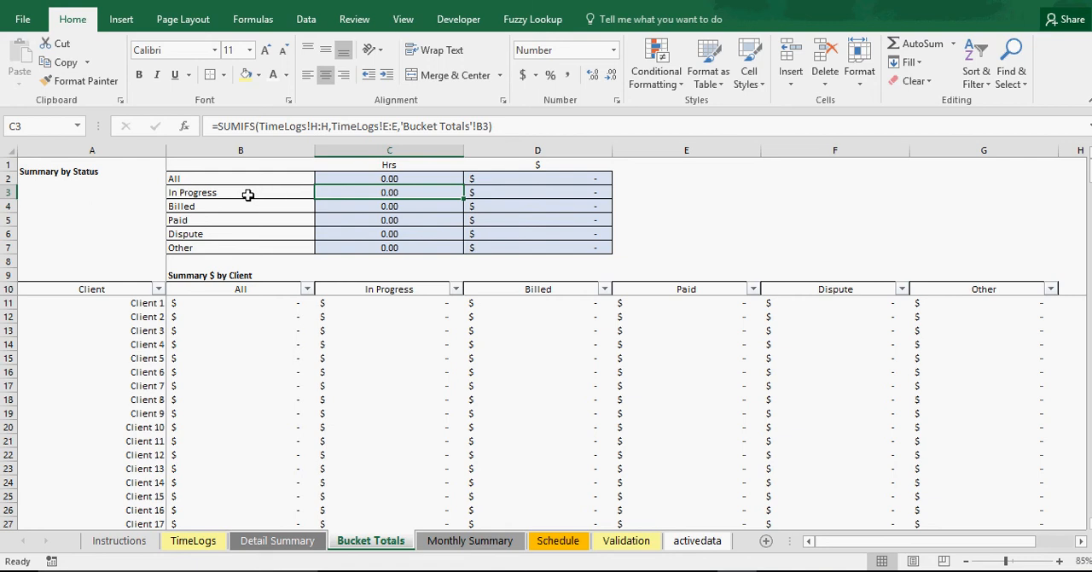
{"action": "left_click_drag", "start_coordinate": [247, 195], "coordinate": [511, 197]}
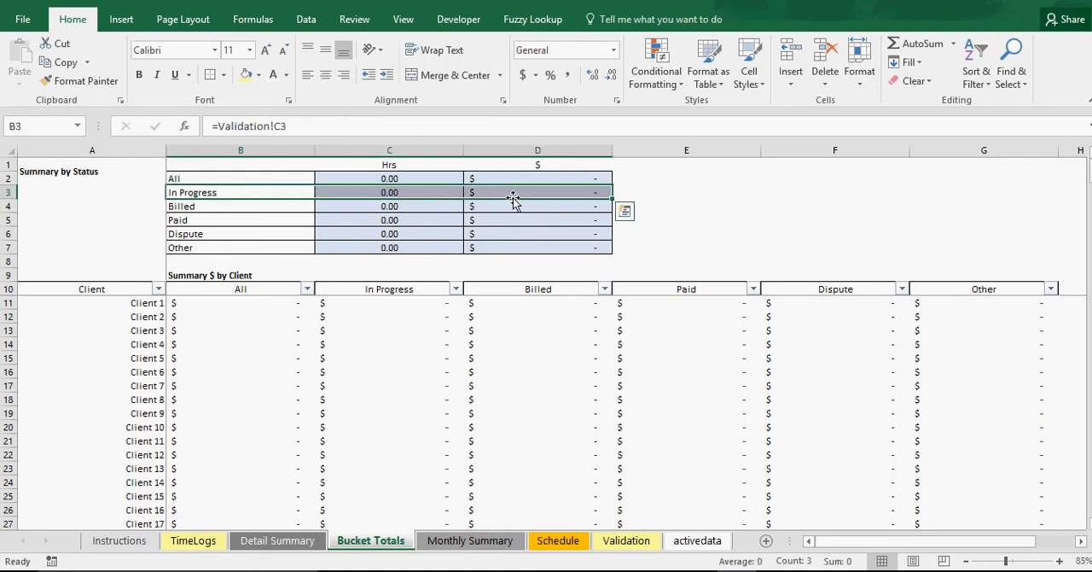
{"action": "left_click_drag", "start_coordinate": [285, 207], "coordinate": [529, 205]}
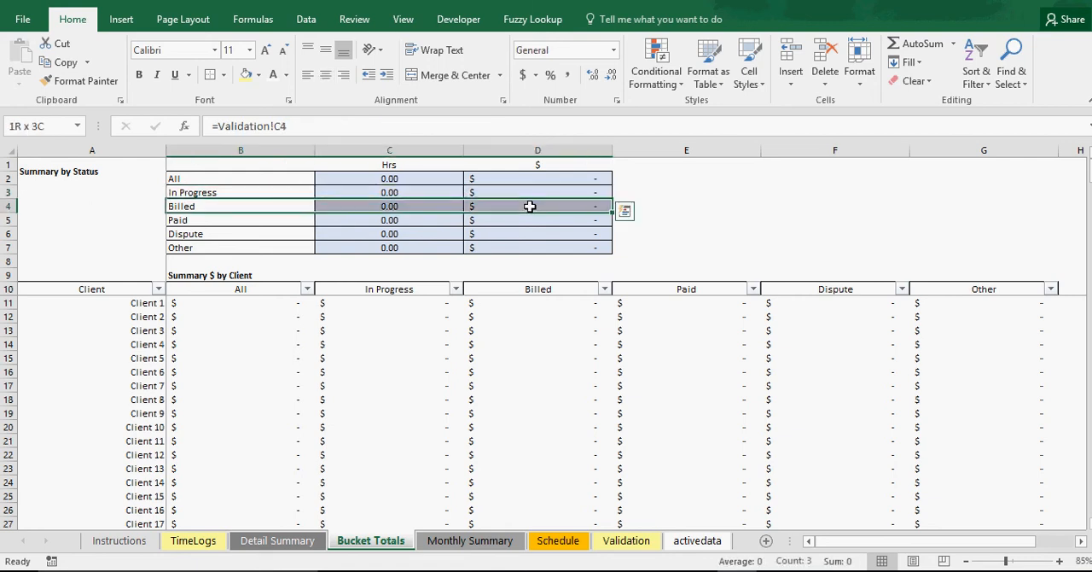
{"action": "left_click_drag", "start_coordinate": [290, 195], "coordinate": [504, 206]}
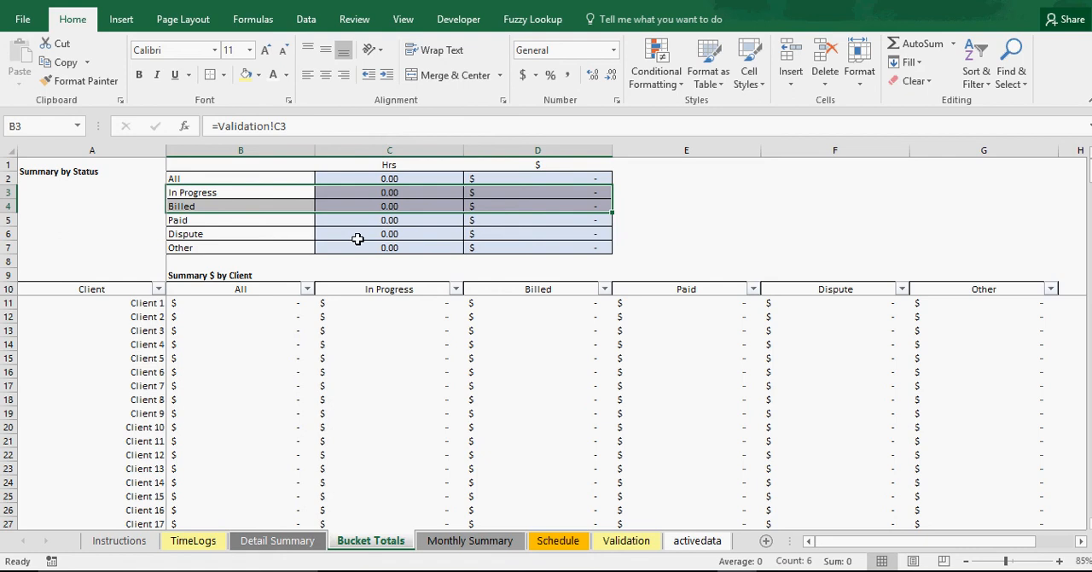
{"action": "left_click_drag", "start_coordinate": [359, 237], "coordinate": [504, 246]}
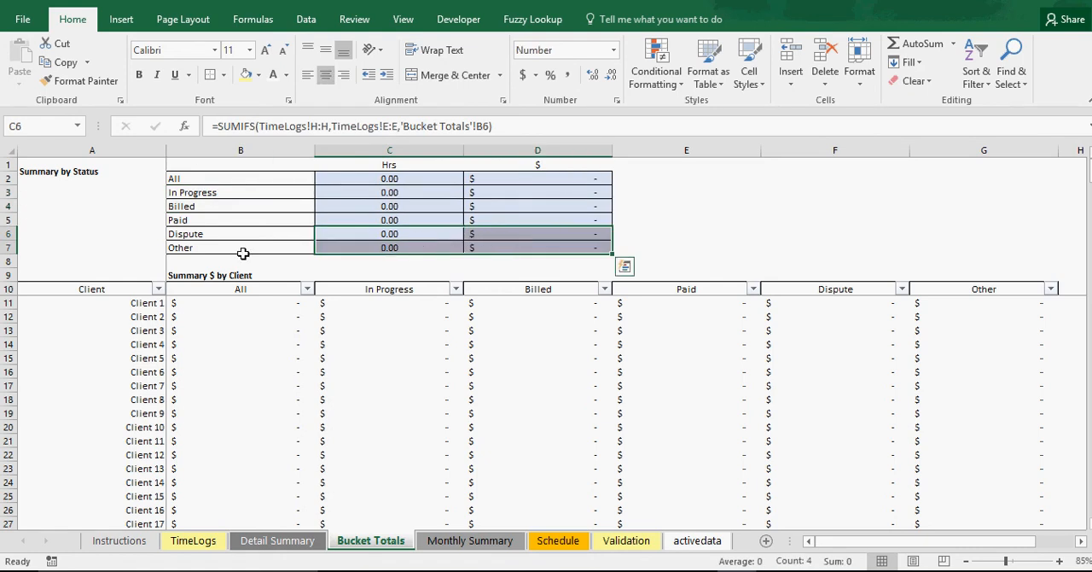
Examine the Summary $ by Client table on Bucket Totals, including its formulas, client list and Client filter options
{"action": "left_click", "coordinate": [261, 343]}
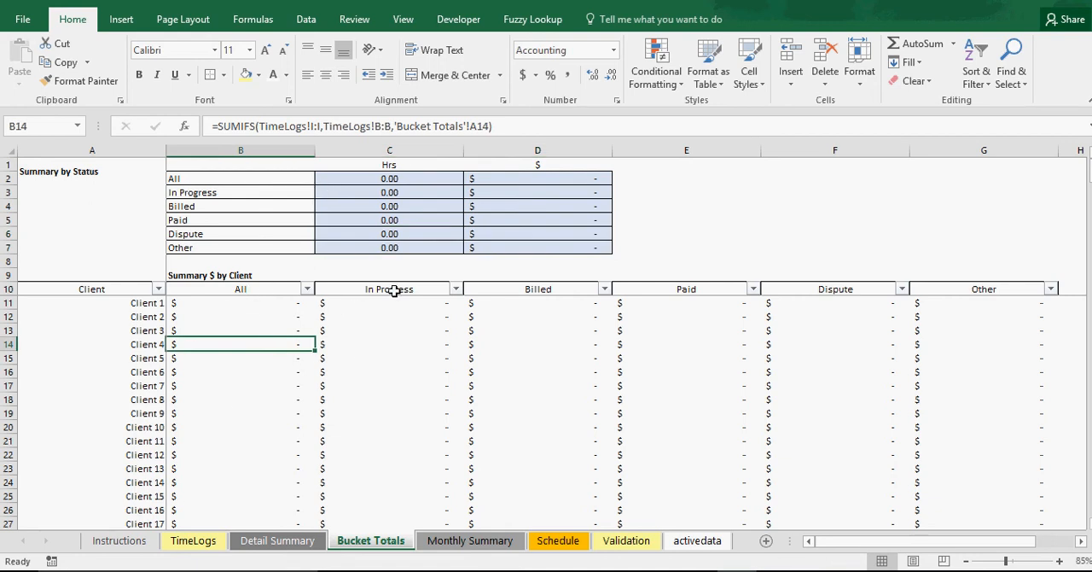
{"action": "left_click", "coordinate": [141, 303]}
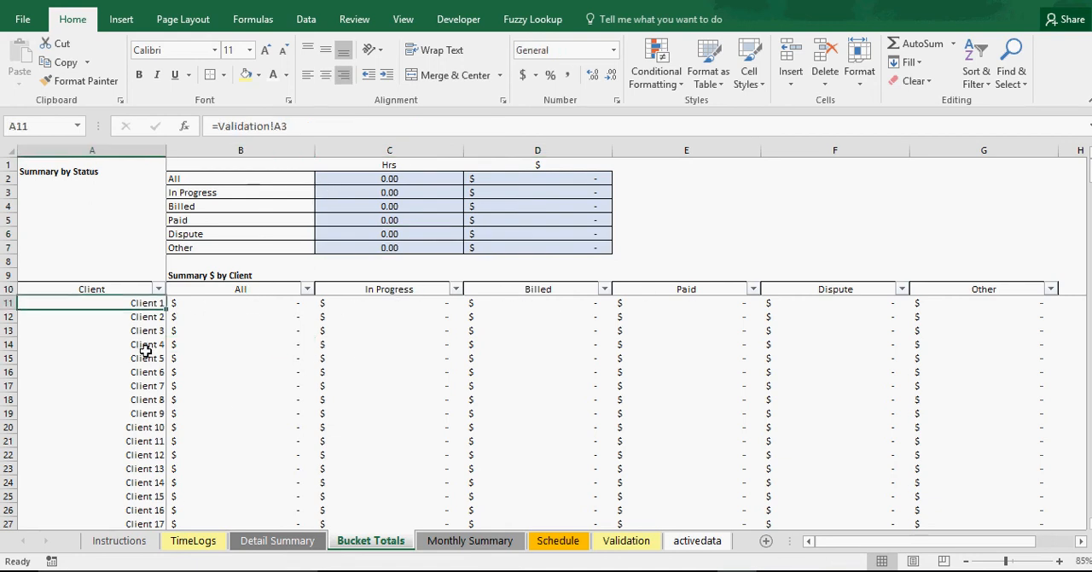
{"action": "left_click", "coordinate": [139, 344]}
{"action": "left_click", "coordinate": [115, 399]}
{"action": "left_click", "coordinate": [159, 290]}
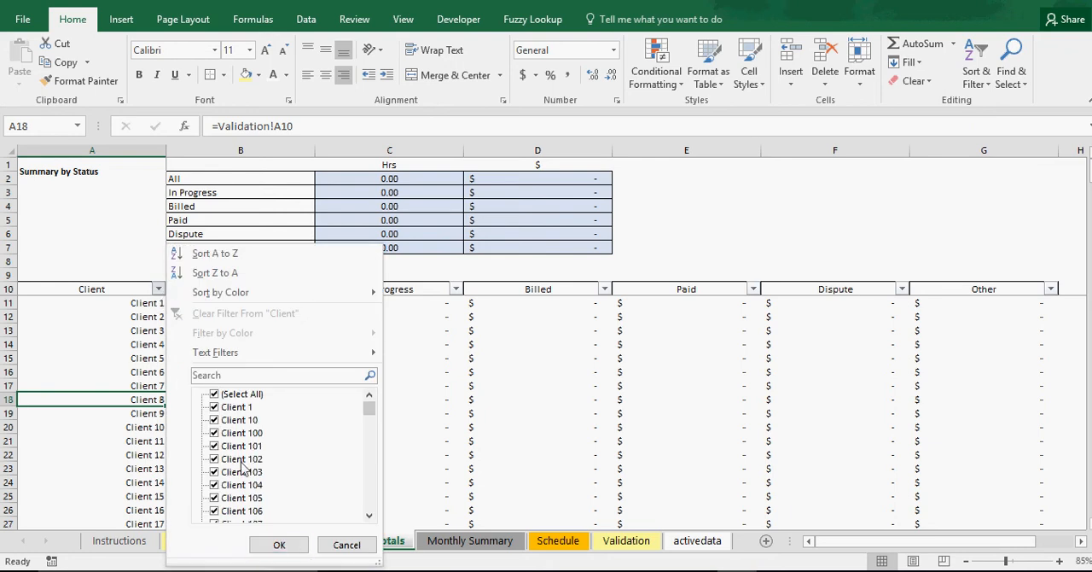
{"action": "left_click", "coordinate": [275, 542]}
{"action": "scroll", "coordinate": [349, 400], "scroll_direction": "down", "scroll_amount": 9}
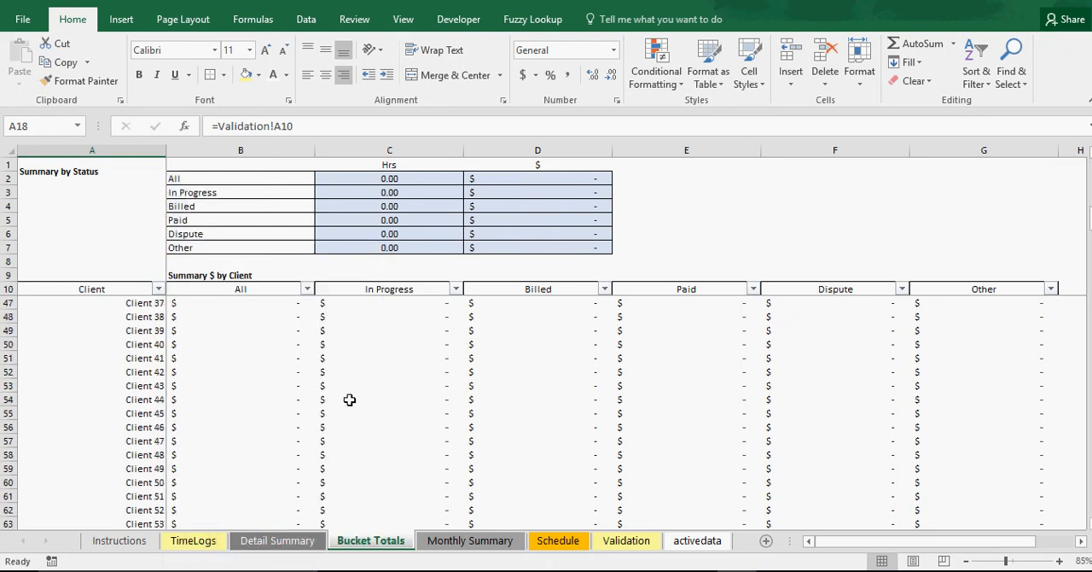
{"action": "scroll", "coordinate": [349, 399], "scroll_direction": "up", "scroll_amount": 9}
{"action": "left_click_drag", "start_coordinate": [1088, 171], "coordinate": [1089, 167]}
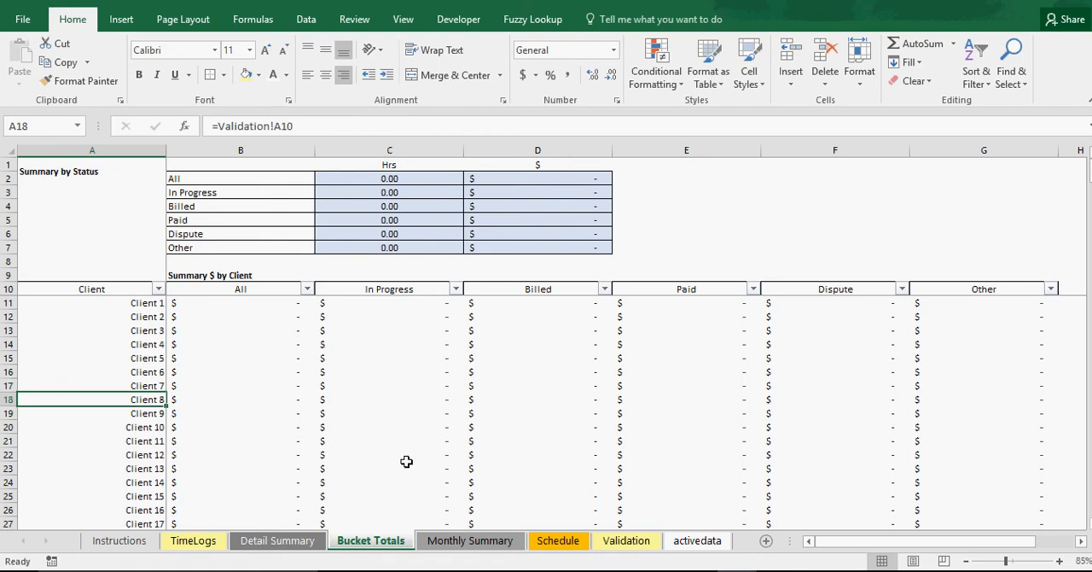
On the Monthly Summary sheet, try the Weekly and Annually time-frames and return the setting to Monthly
{"action": "left_click", "coordinate": [470, 543]}
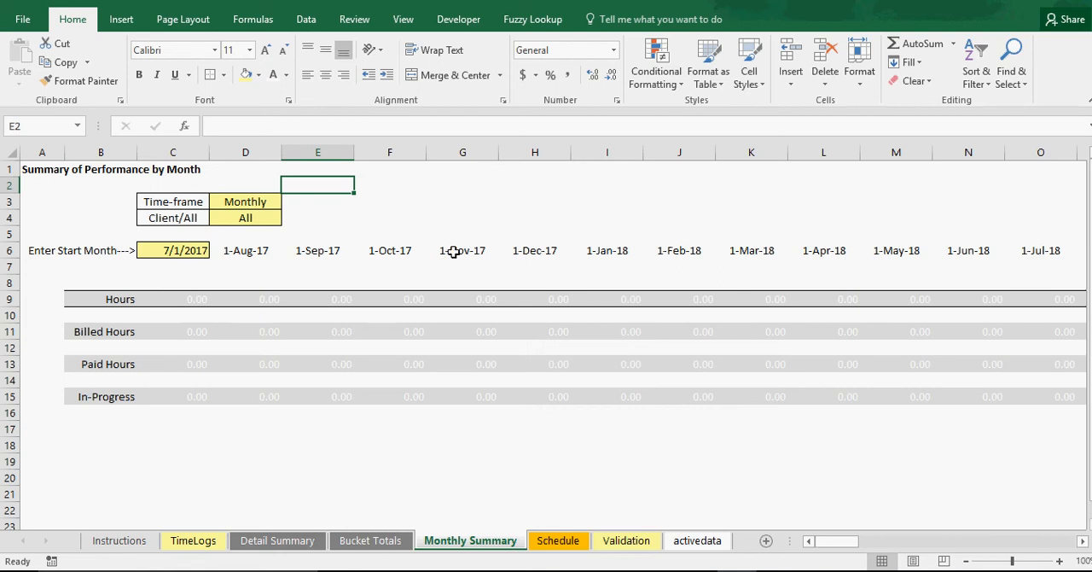
{"action": "left_click", "coordinate": [256, 202]}
{"action": "left_click", "coordinate": [288, 202]}
{"action": "left_click", "coordinate": [256, 213]}
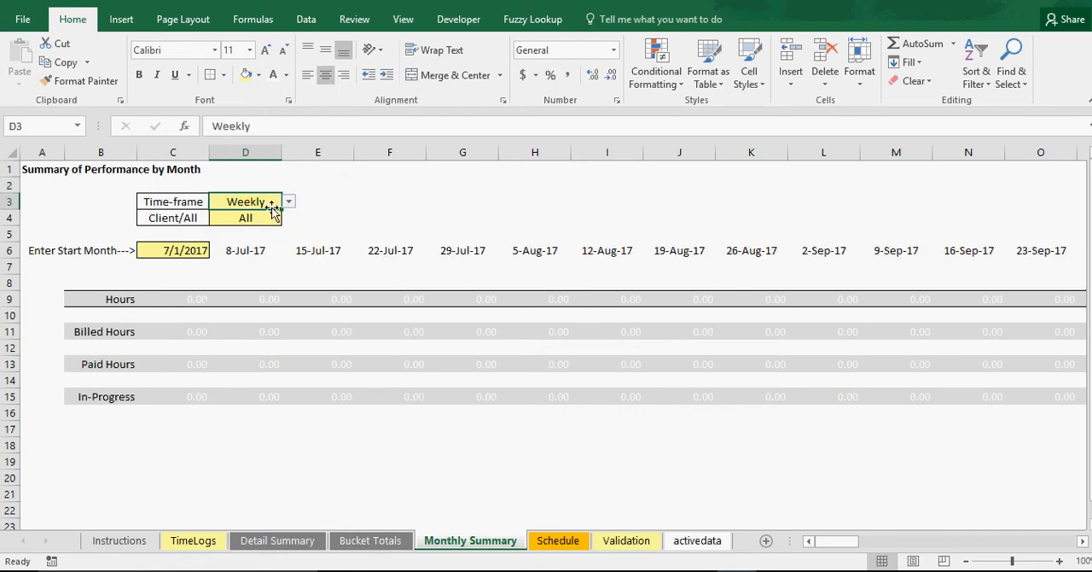
{"action": "left_click", "coordinate": [288, 202]}
{"action": "left_click", "coordinate": [256, 236]}
{"action": "left_click", "coordinate": [288, 205]}
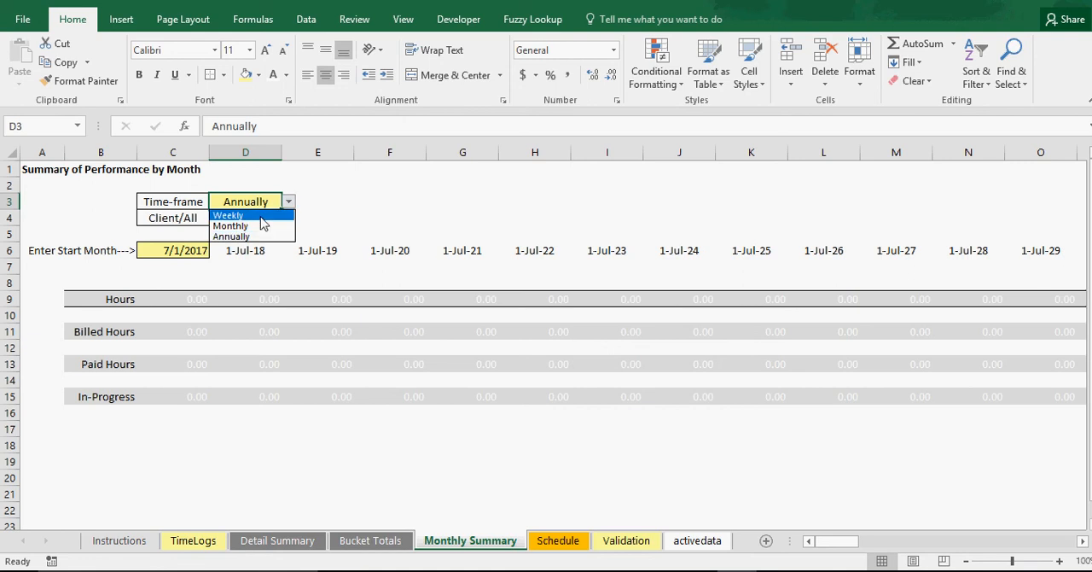
{"action": "left_click", "coordinate": [261, 224]}
Review the Client/All choices on the Monthly Summary sheet and centre the start month date in C6
{"action": "left_click", "coordinate": [246, 218]}
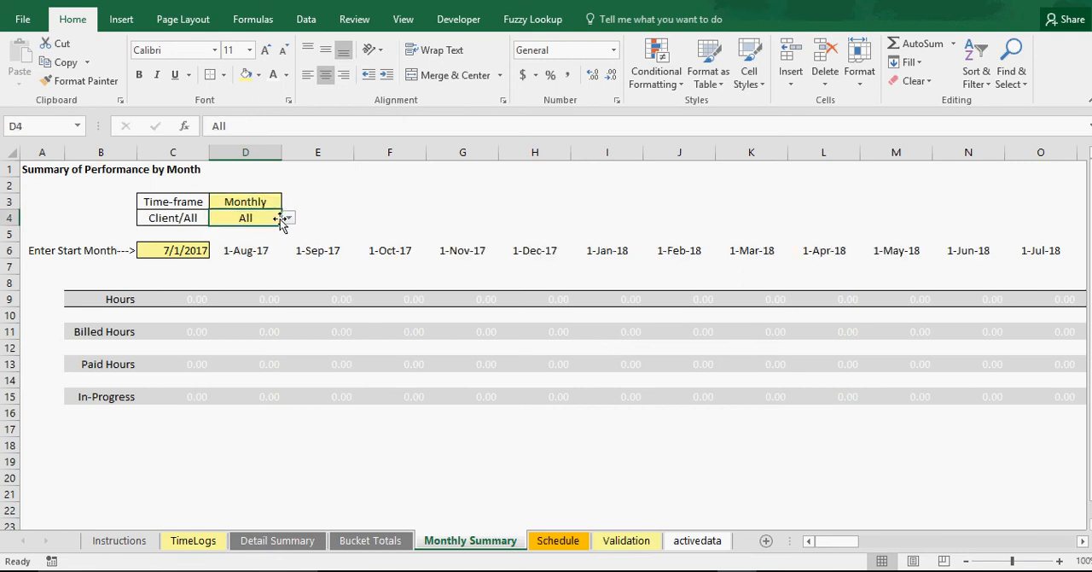
{"action": "left_click", "coordinate": [289, 217]}
{"action": "left_click", "coordinate": [349, 220]}
{"action": "left_click", "coordinate": [182, 249]}
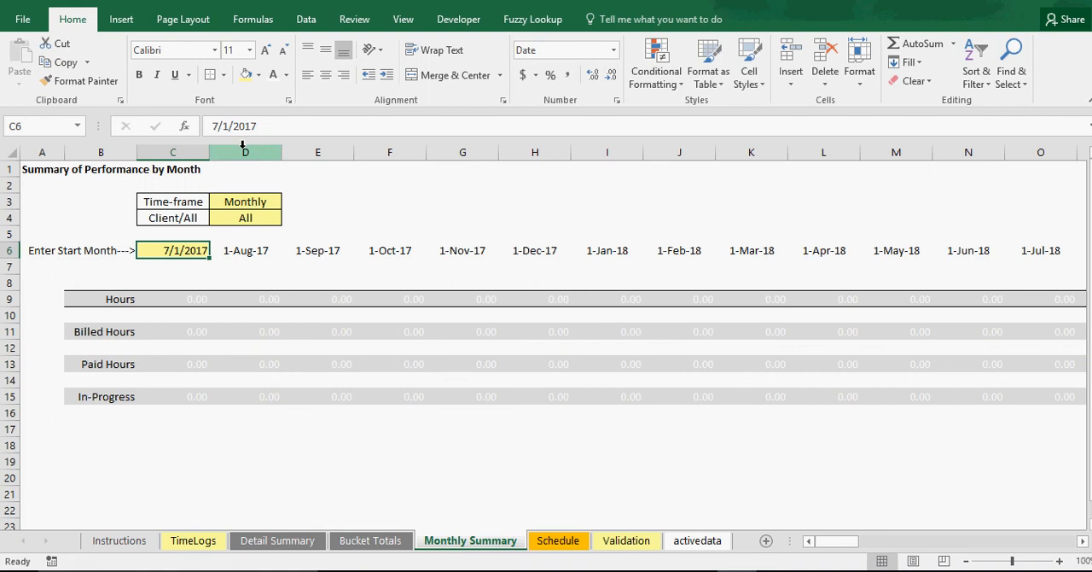
{"action": "left_click", "coordinate": [325, 75]}
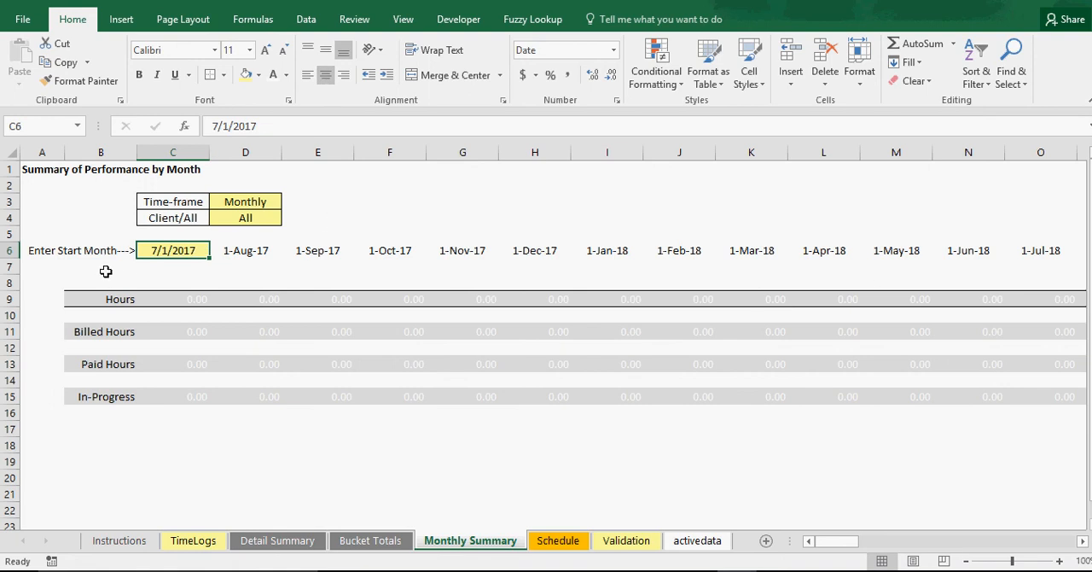
Inspect the date formula in E6 and set the Monthly Summary time-frame to Weekly
{"action": "left_click", "coordinate": [338, 247]}
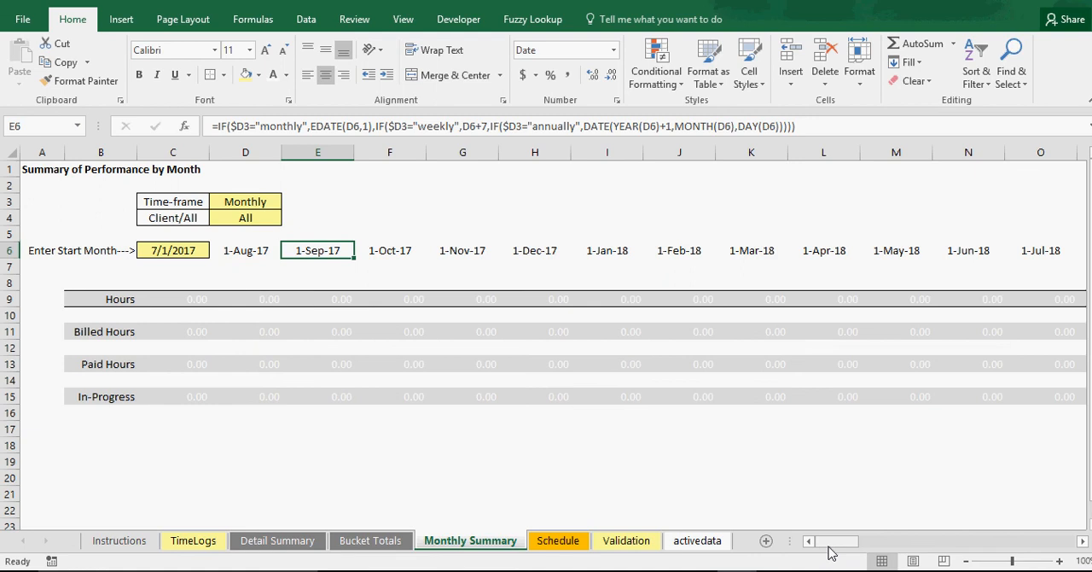
{"action": "mouse_move", "coordinate": [828, 547]}
{"action": "left_mouse_down"}
{"action": "mouse_move", "coordinate": [1070, 543]}
{"action": "mouse_move", "coordinate": [836, 543]}
{"action": "left_mouse_up"}
{"action": "left_click", "coordinate": [225, 202]}
{"action": "left_click", "coordinate": [288, 202]}
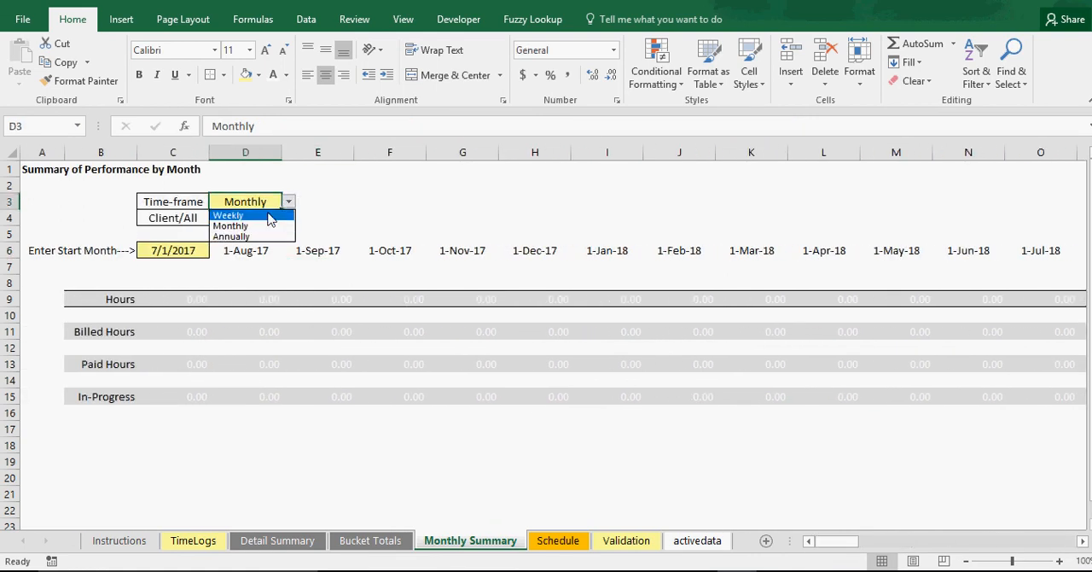
{"action": "left_click", "coordinate": [270, 225]}
{"action": "mouse_move", "coordinate": [824, 544]}
{"action": "left_mouse_down"}
{"action": "mouse_move", "coordinate": [1060, 546]}
{"action": "mouse_move", "coordinate": [810, 544]}
{"action": "left_mouse_up"}
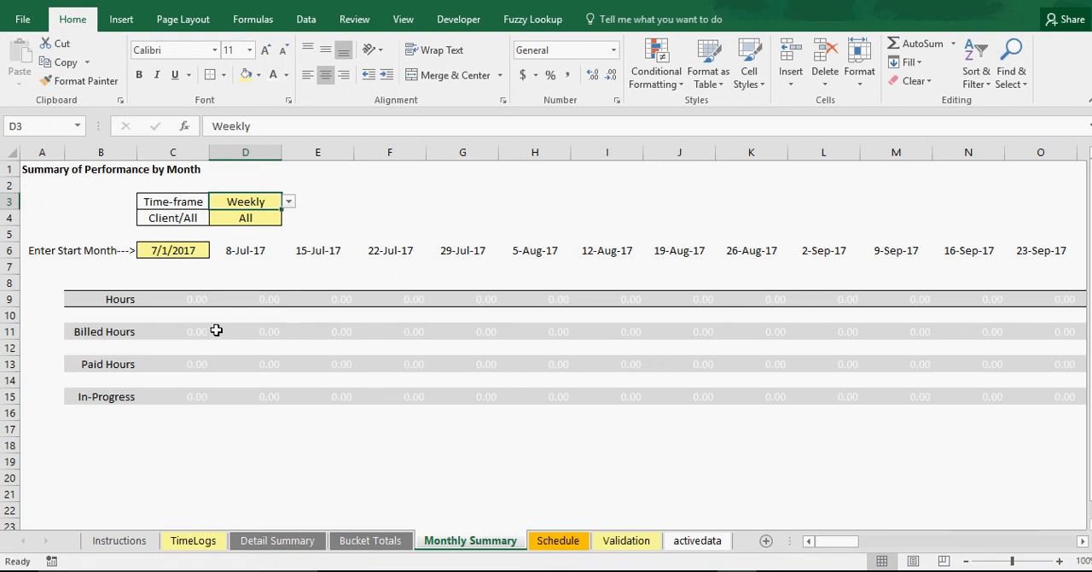
Examine the Schedule sheet's Monday to Sunday columns and the sample client appointments entered under Monday
{"action": "left_click", "coordinate": [570, 549]}
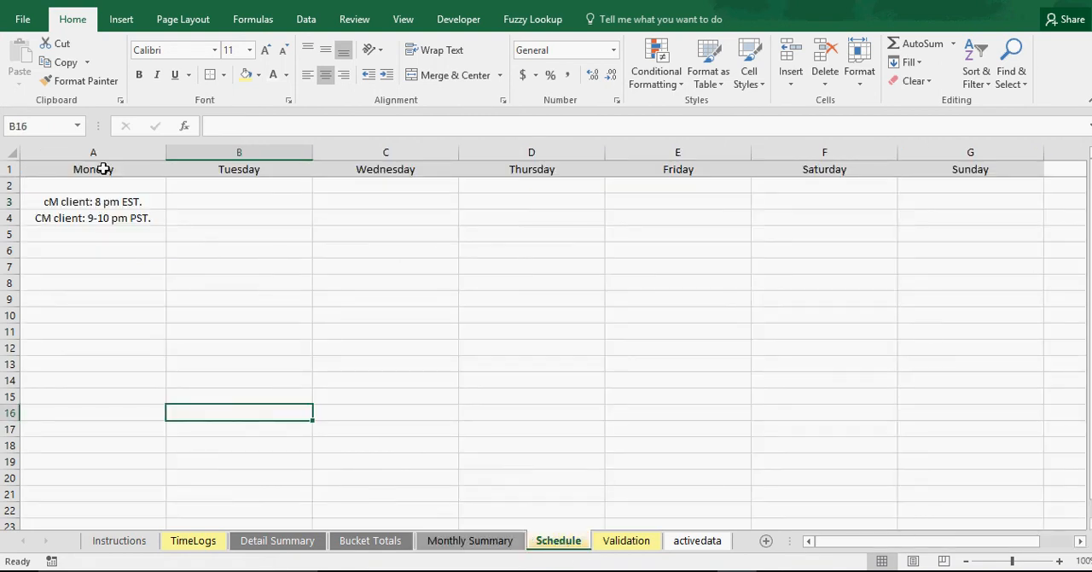
{"action": "left_click_drag", "start_coordinate": [102, 168], "coordinate": [981, 170]}
{"action": "left_click", "coordinate": [88, 189]}
{"action": "left_click", "coordinate": [104, 234]}
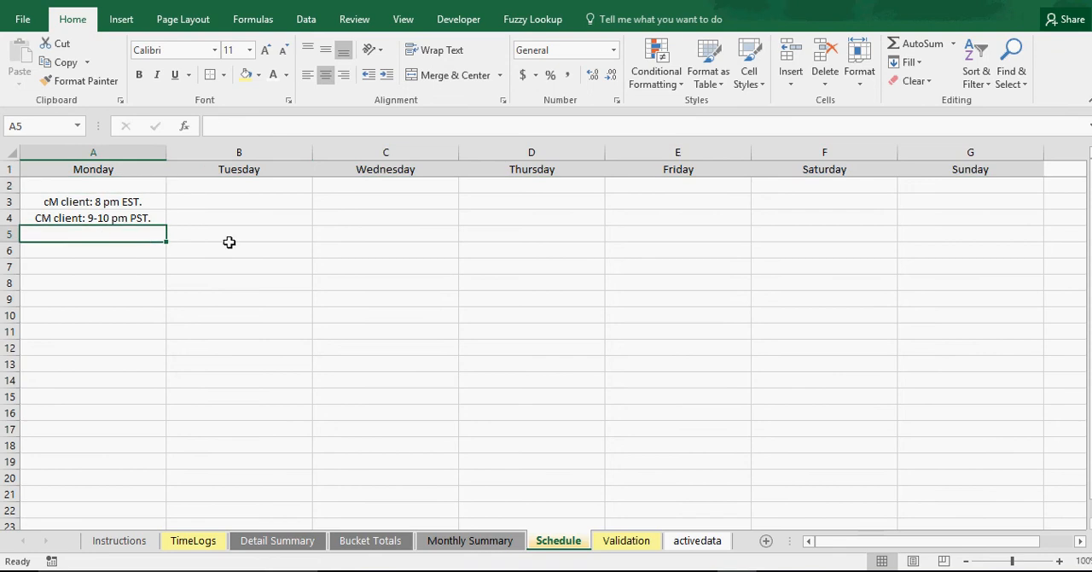
{"action": "left_click", "coordinate": [230, 244]}
{"action": "left_click", "coordinate": [367, 202]}
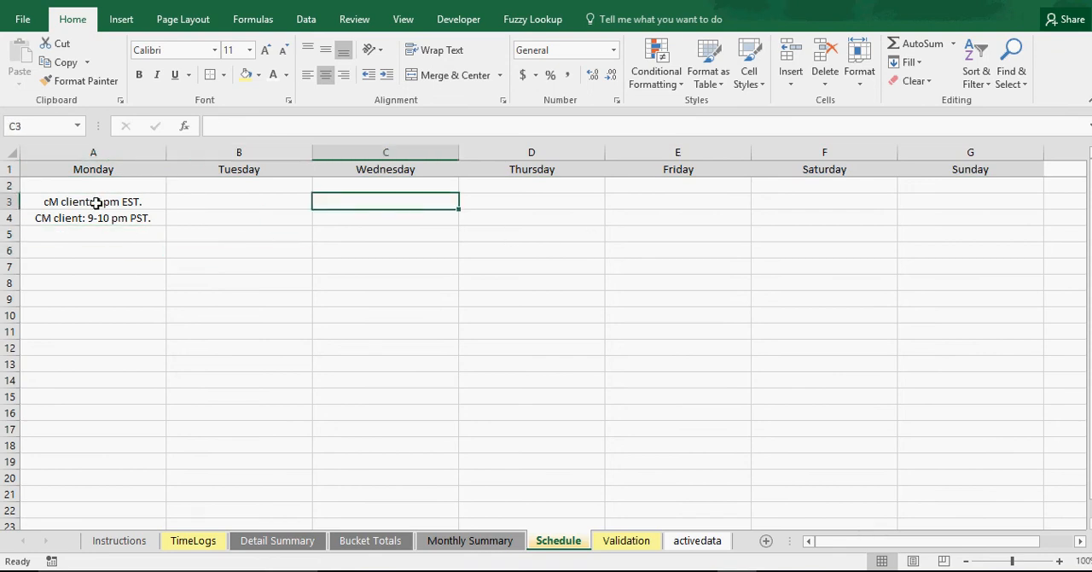
{"action": "left_click_drag", "start_coordinate": [92, 205], "coordinate": [912, 268]}
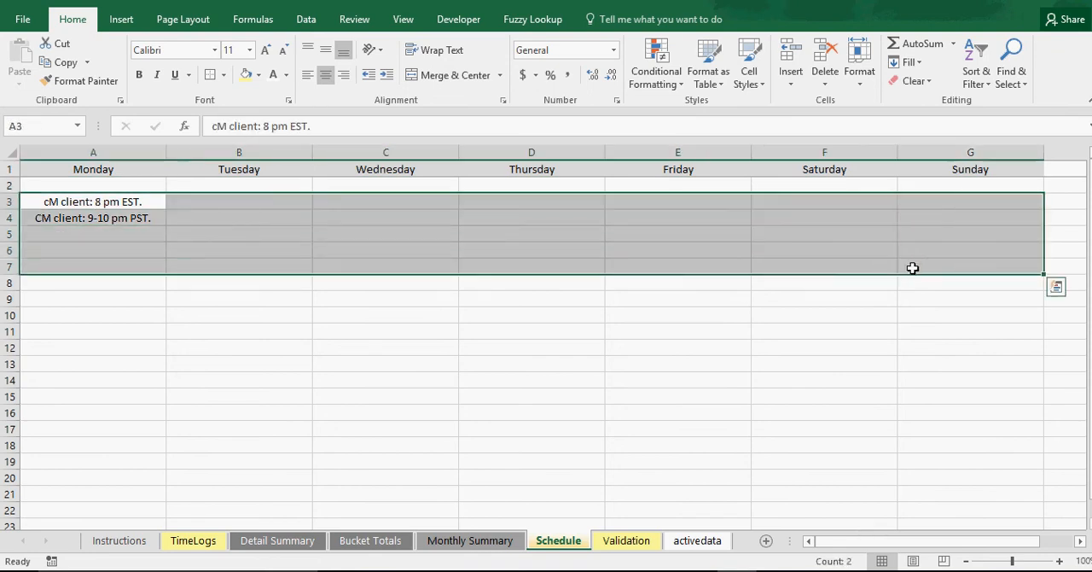
{"action": "left_click", "coordinate": [120, 199]}
{"action": "left_click", "coordinate": [112, 216]}
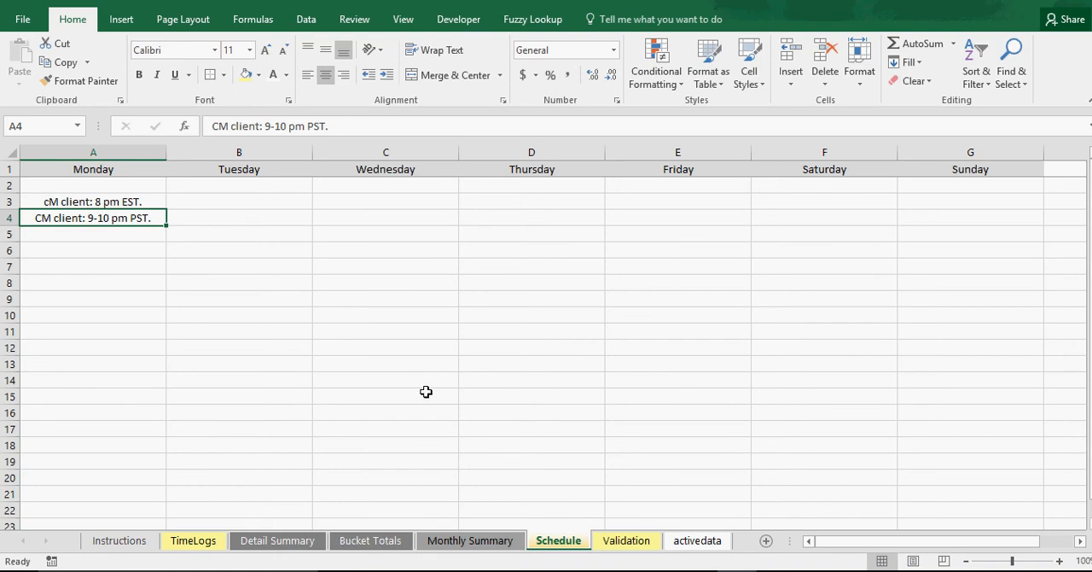
{"action": "left_click", "coordinate": [112, 202]}
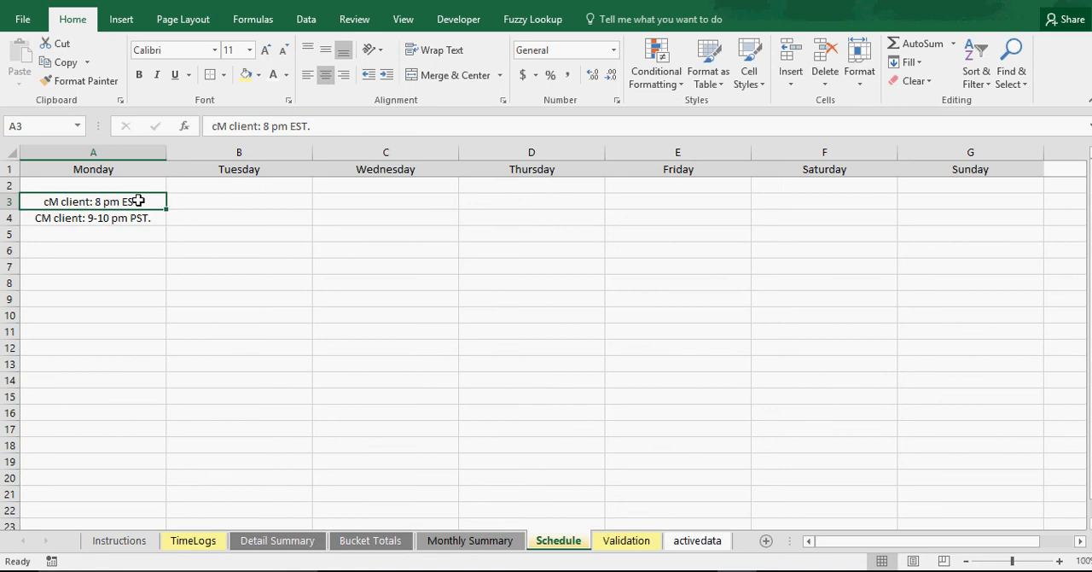
{"action": "left_click", "coordinate": [230, 204]}
{"action": "left_click", "coordinate": [231, 236]}
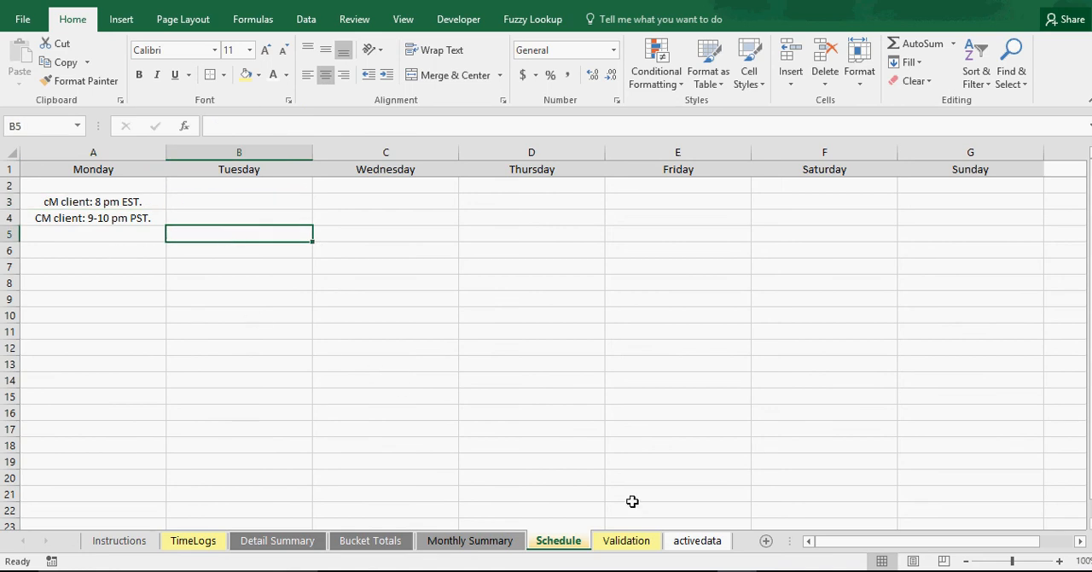
Examine the Clients and Status Types lists on the Validation sheet
{"action": "left_click", "coordinate": [628, 541]}
{"action": "left_click", "coordinate": [106, 186]}
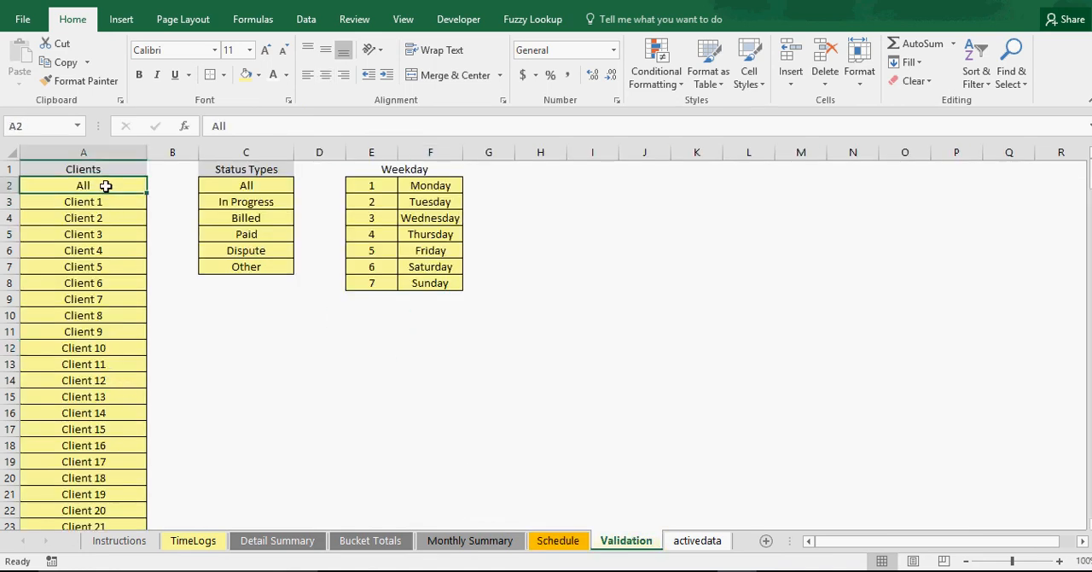
{"action": "left_click", "coordinate": [105, 202]}
{"action": "left_click", "coordinate": [103, 250]}
{"action": "left_click_drag", "start_coordinate": [260, 184], "coordinate": [256, 265]}
{"action": "left_click", "coordinate": [264, 186]}
{"action": "left_click", "coordinate": [261, 203]}
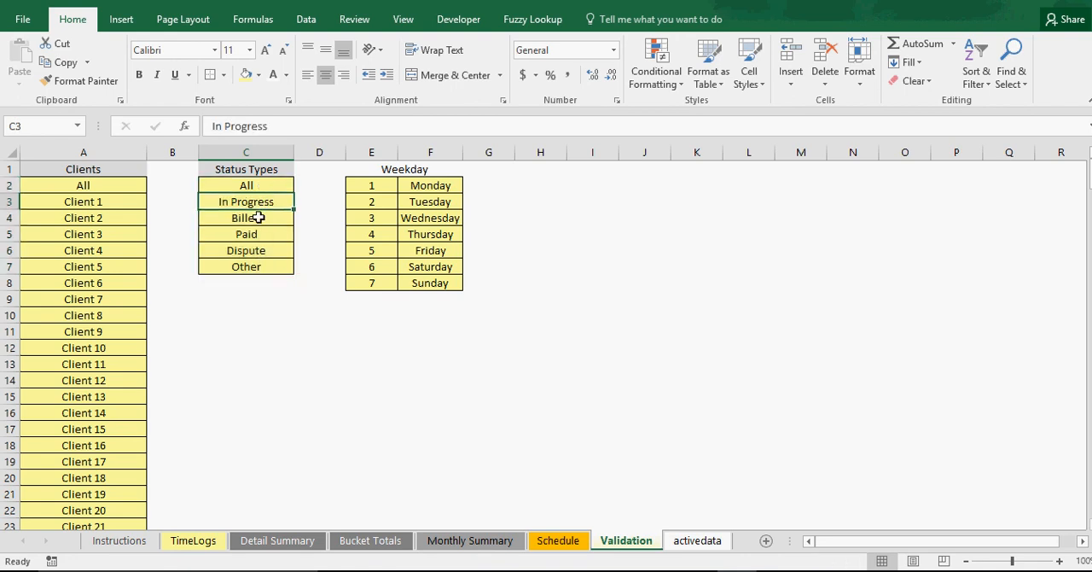
Compare the Status Types list on the Validation sheet with the linked status rows on the Bucket Totals sheet
{"action": "left_click", "coordinate": [257, 232]}
{"action": "left_click", "coordinate": [259, 277]}
{"action": "left_click", "coordinate": [255, 231]}
{"action": "left_click", "coordinate": [256, 216]}
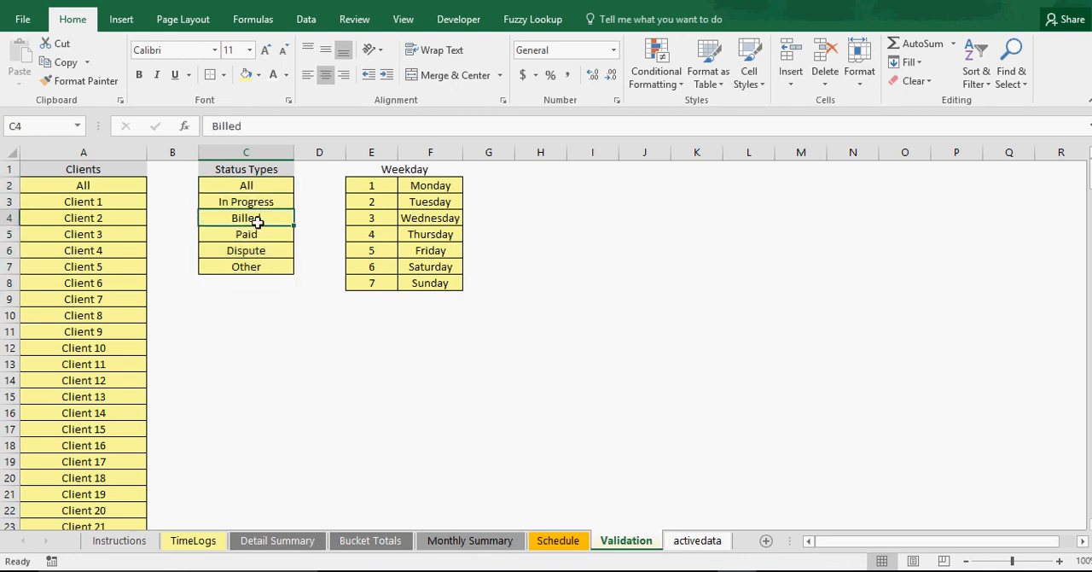
{"action": "left_click", "coordinate": [259, 253]}
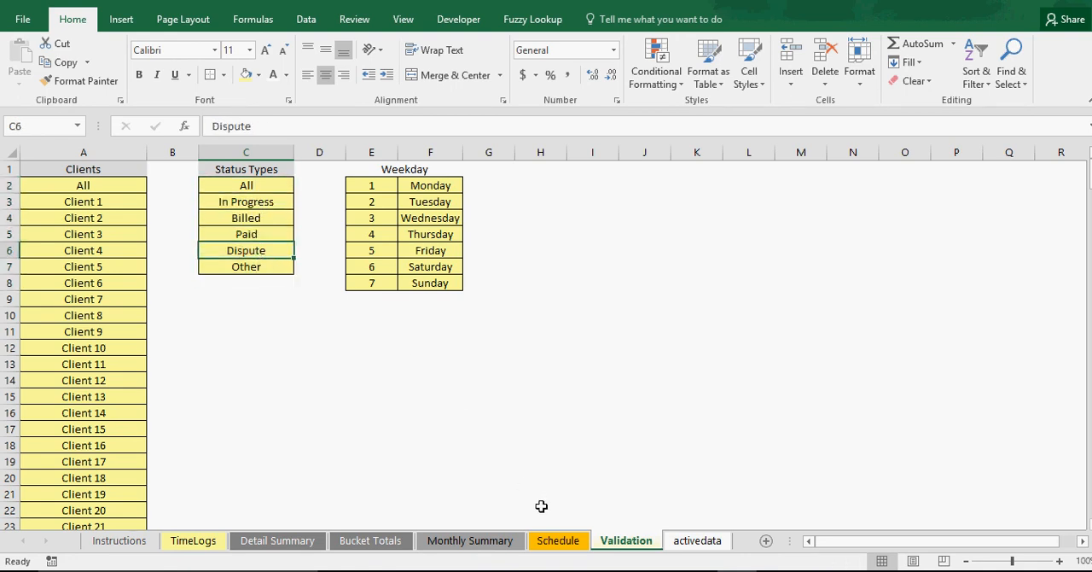
{"action": "left_click", "coordinate": [470, 540]}
{"action": "left_click", "coordinate": [370, 540]}
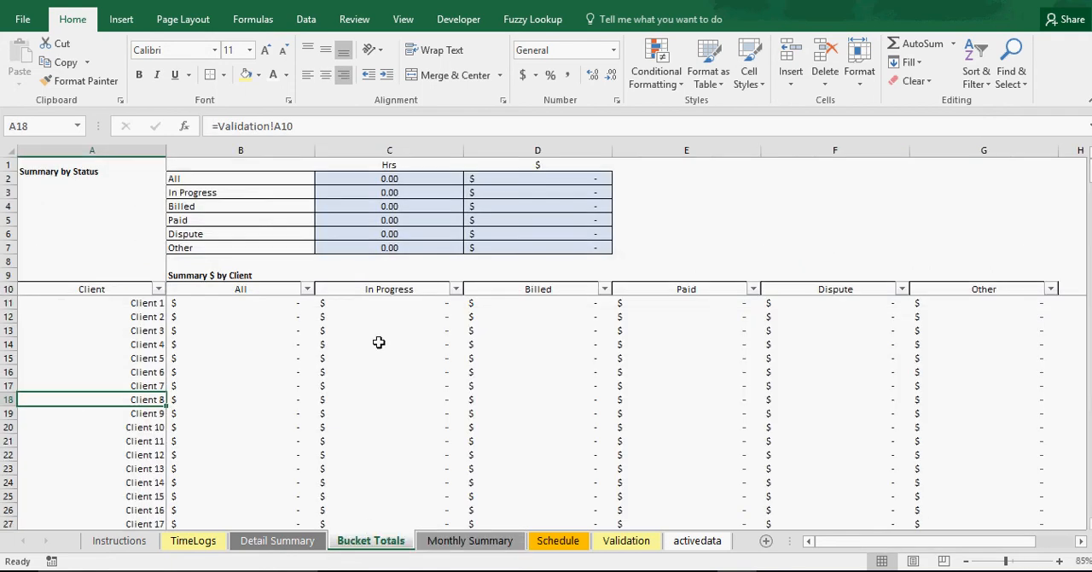
{"action": "left_click", "coordinate": [209, 181]}
{"action": "left_click", "coordinate": [214, 219]}
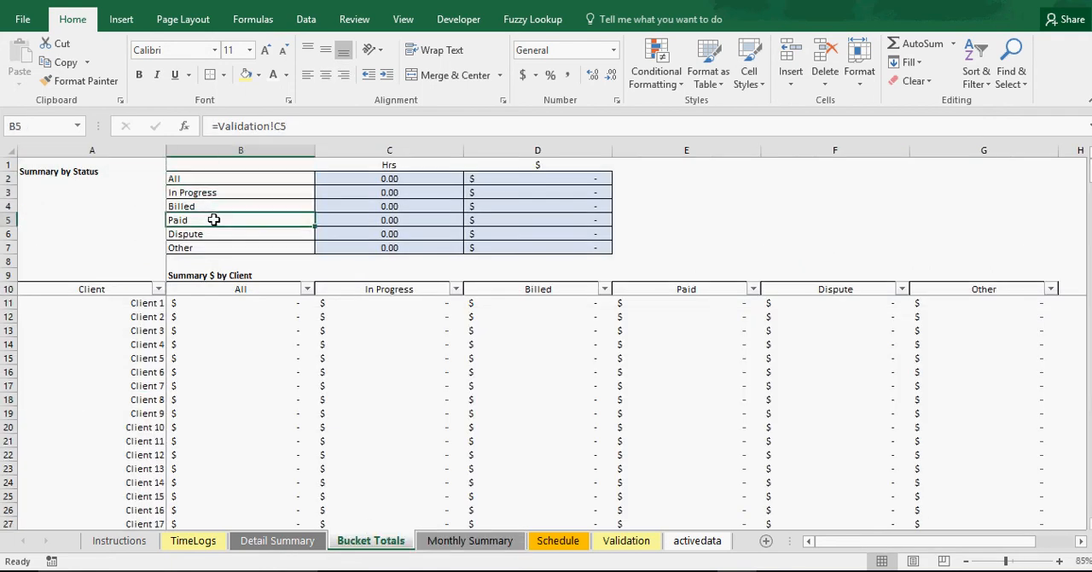
Review the Weekday list on the Validation sheet and the weekday rows on the Detail Summary sheet
{"action": "left_click", "coordinate": [626, 540]}
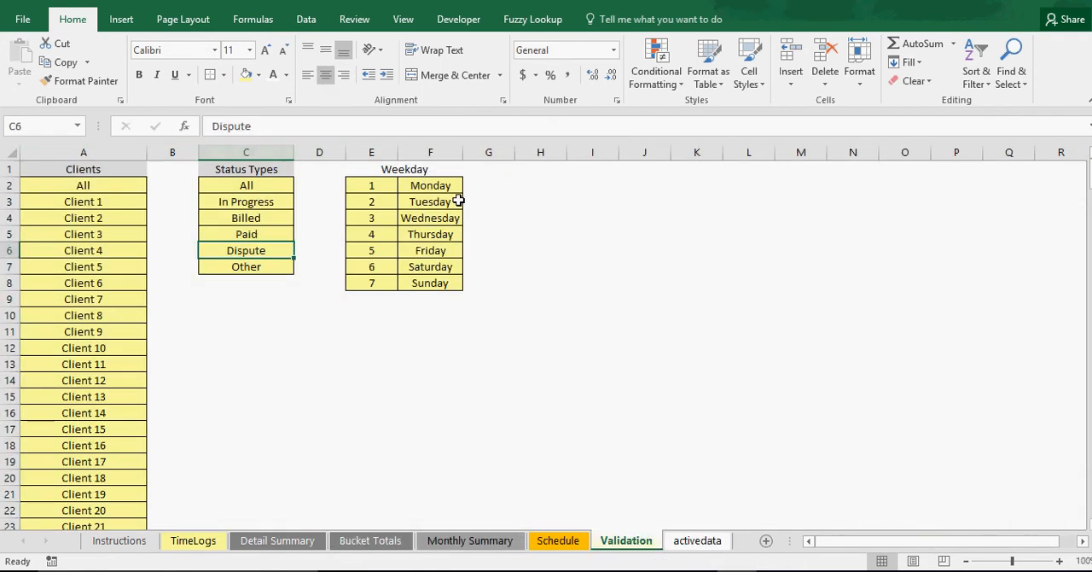
{"action": "left_click_drag", "start_coordinate": [388, 182], "coordinate": [407, 274]}
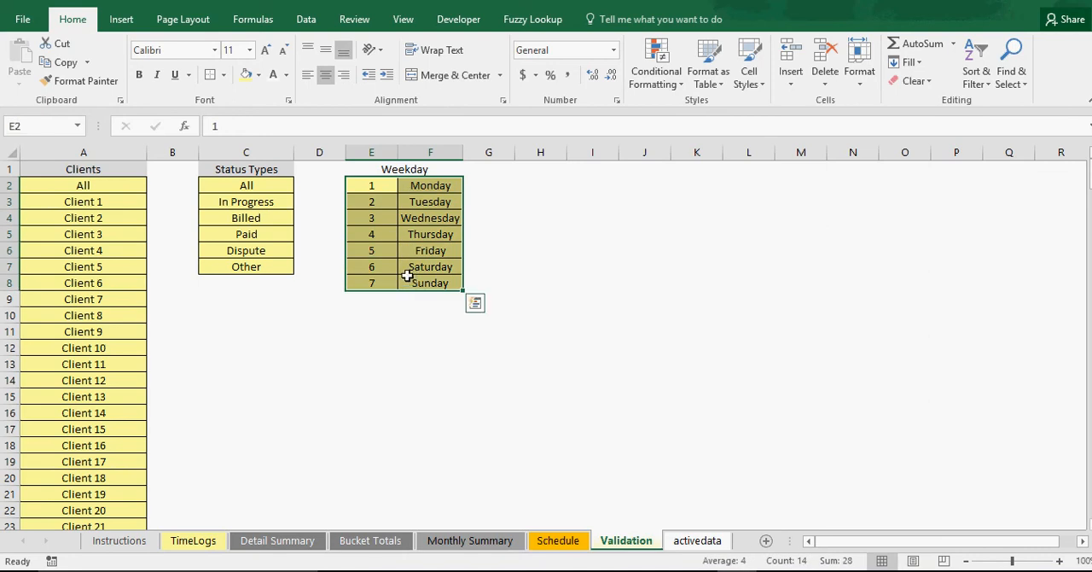
{"action": "left_click", "coordinate": [253, 541]}
{"action": "scroll", "coordinate": [169, 410], "scroll_direction": "down", "scroll_amount": 6}
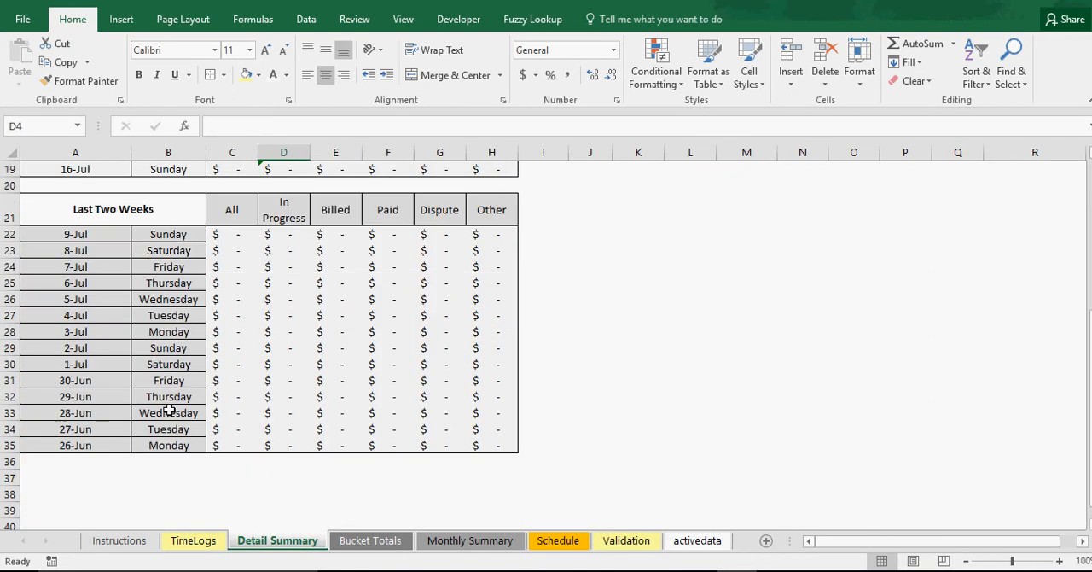
{"action": "scroll", "coordinate": [169, 411], "scroll_direction": "up", "scroll_amount": 6}
{"action": "left_click", "coordinate": [705, 388]}
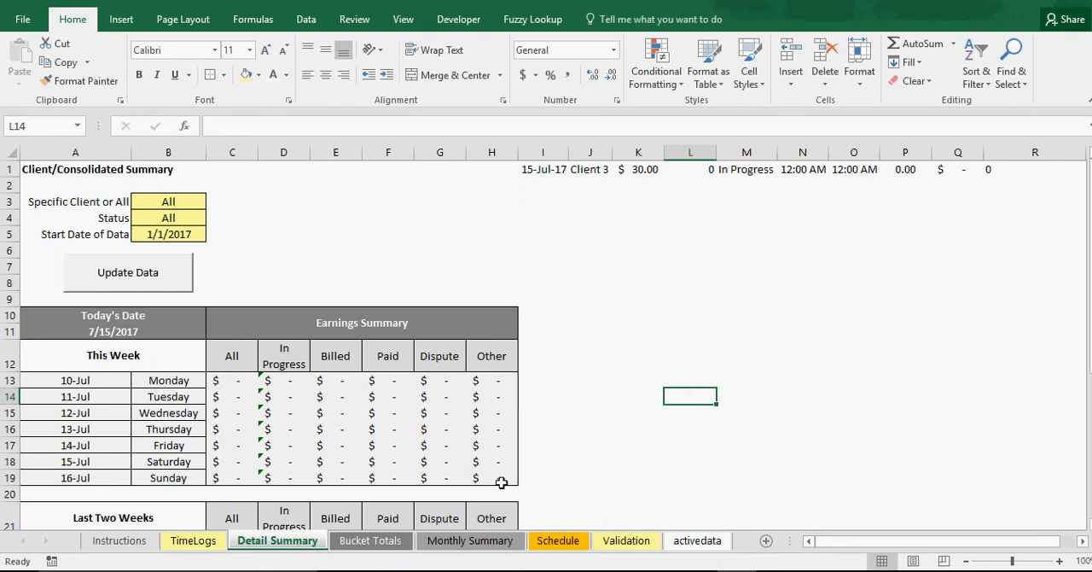
Examine the date, client and hourly rate of the first entry on the TimeLogs sheet
{"action": "left_click", "coordinate": [193, 542]}
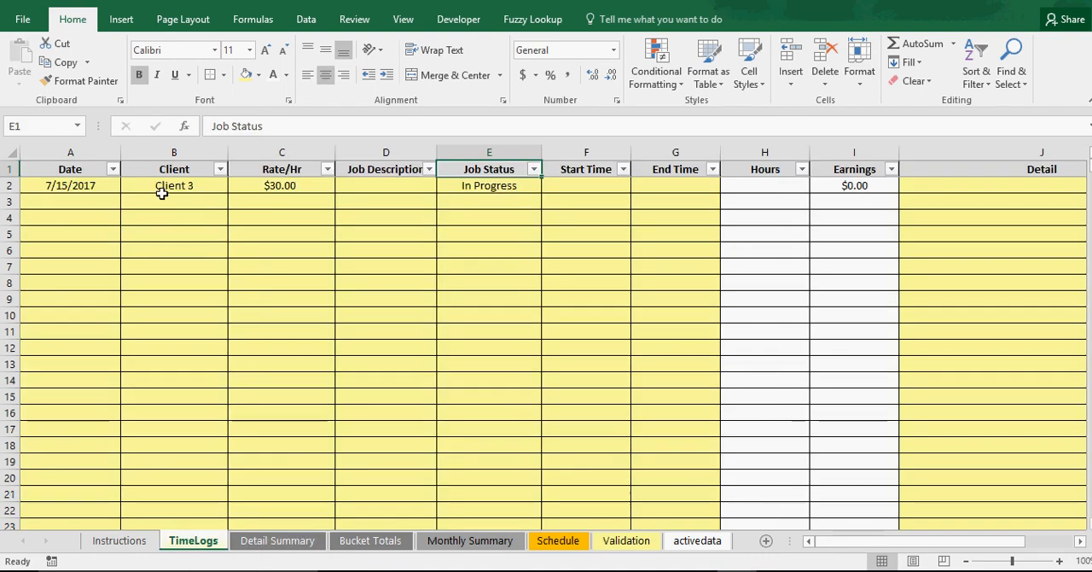
{"action": "left_click", "coordinate": [77, 185]}
{"action": "left_click", "coordinate": [142, 184]}
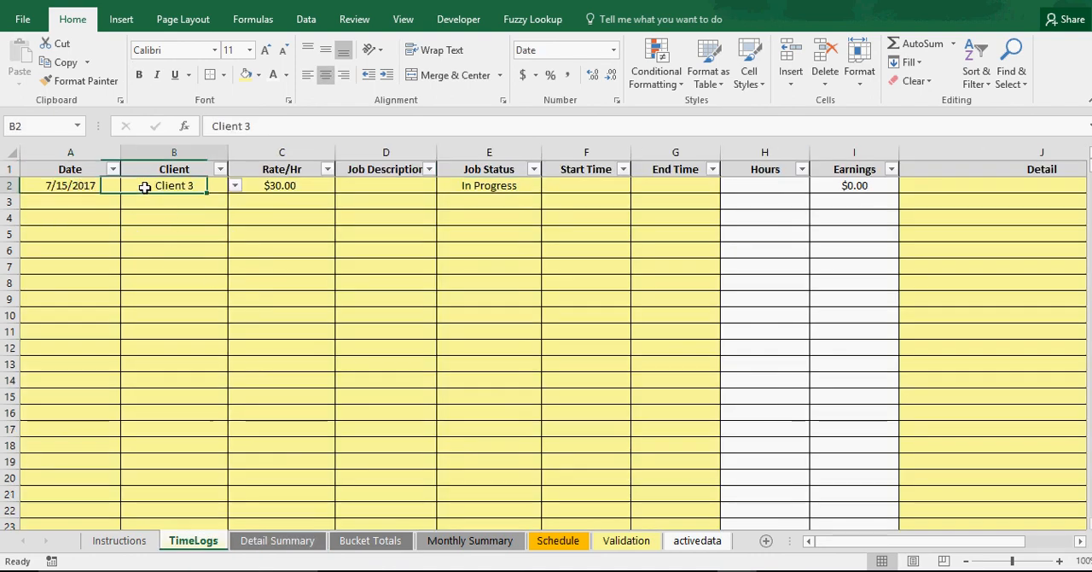
{"action": "left_click", "coordinate": [281, 184]}
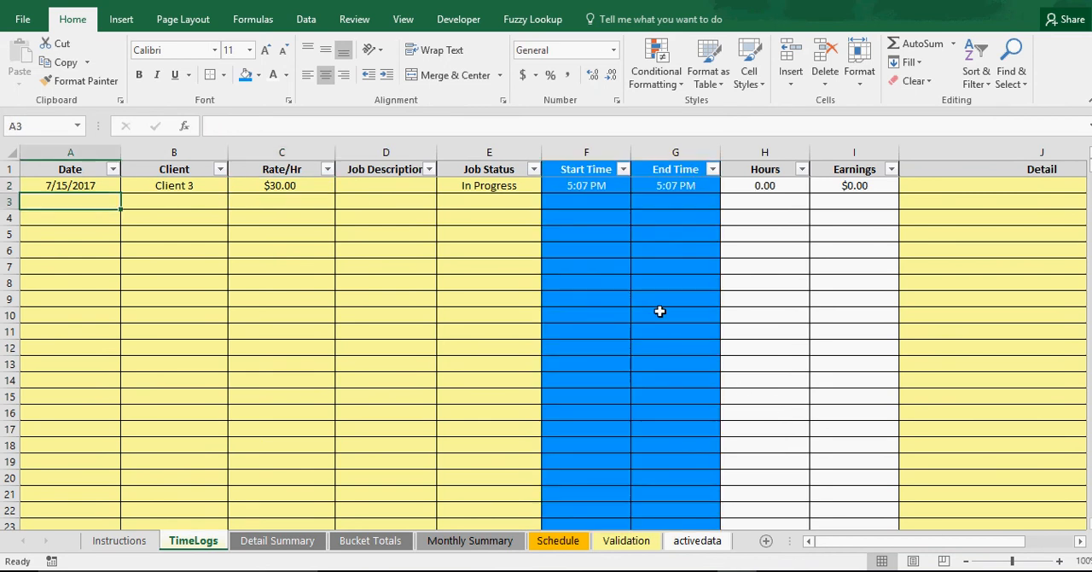
Inspect how the Start Time formulas on the TimeLogs sheet depend on the Date column
{"action": "left_click", "coordinate": [616, 282]}
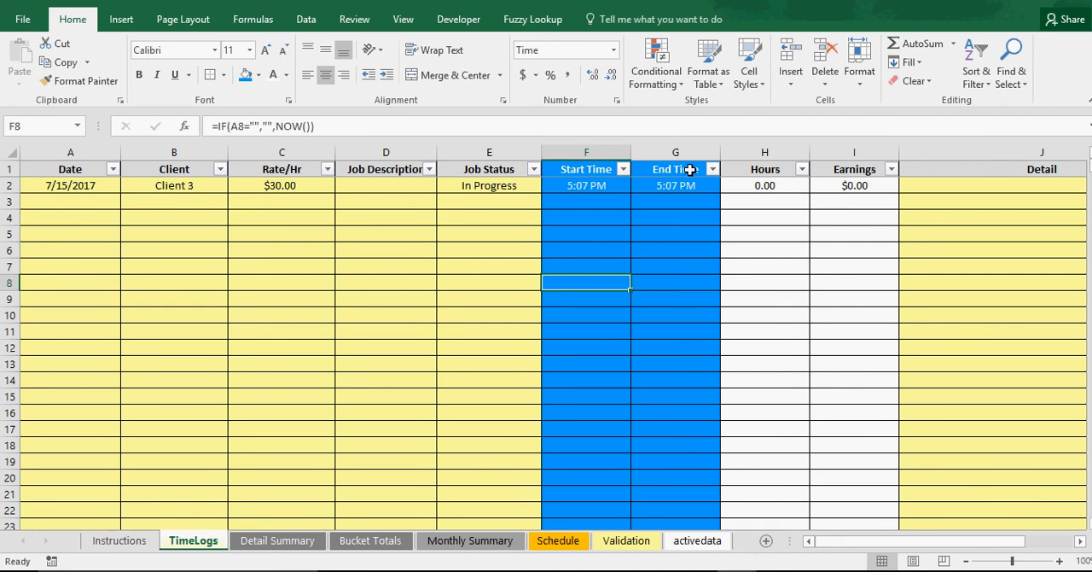
{"action": "left_click", "coordinate": [575, 235]}
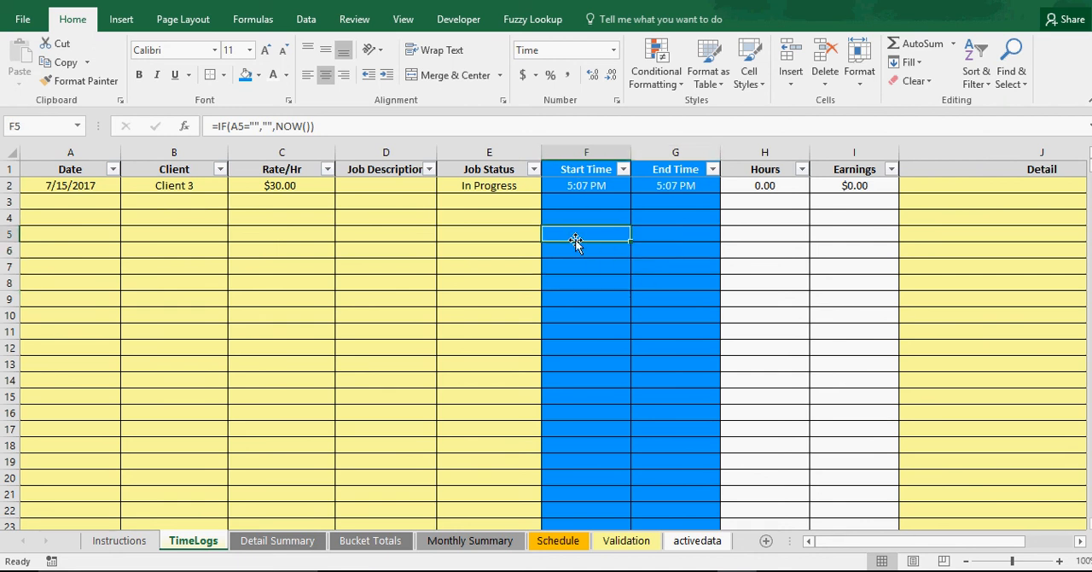
{"action": "left_click", "coordinate": [76, 188]}
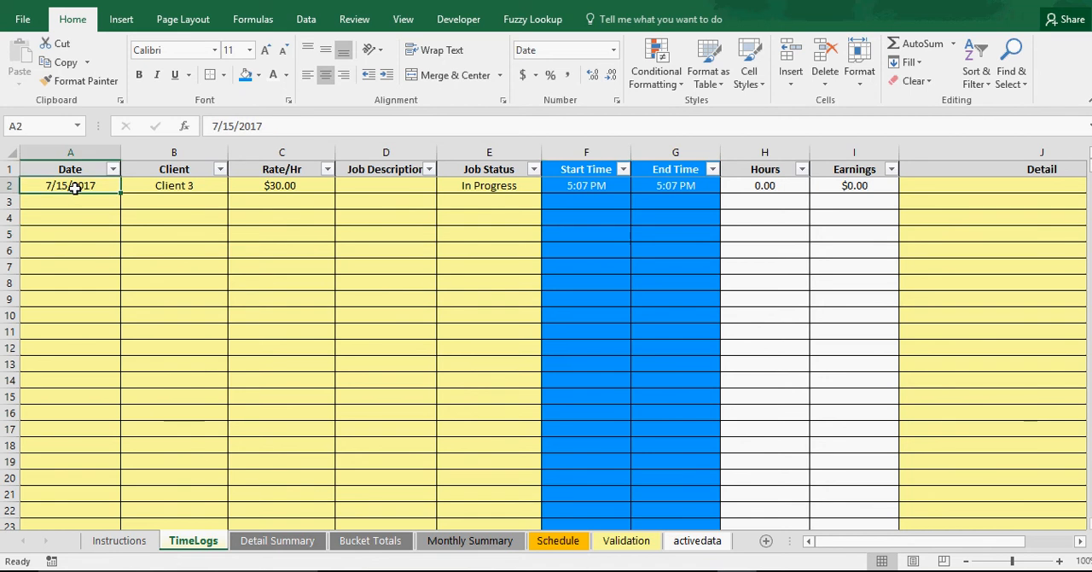
{"action": "left_click", "coordinate": [605, 186]}
{"action": "left_click", "coordinate": [83, 198]}
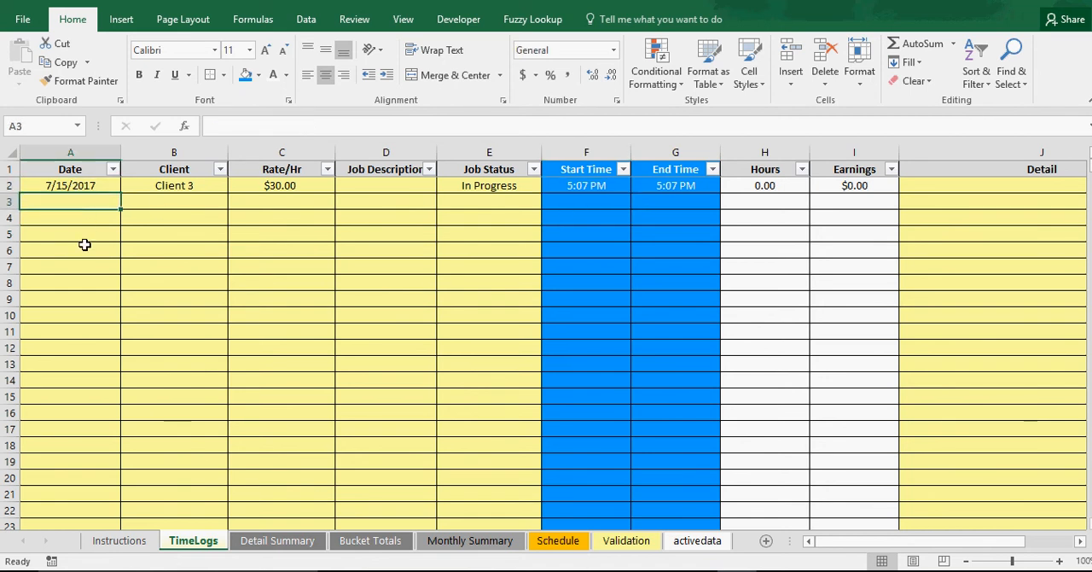
{"action": "left_click", "coordinate": [580, 189]}
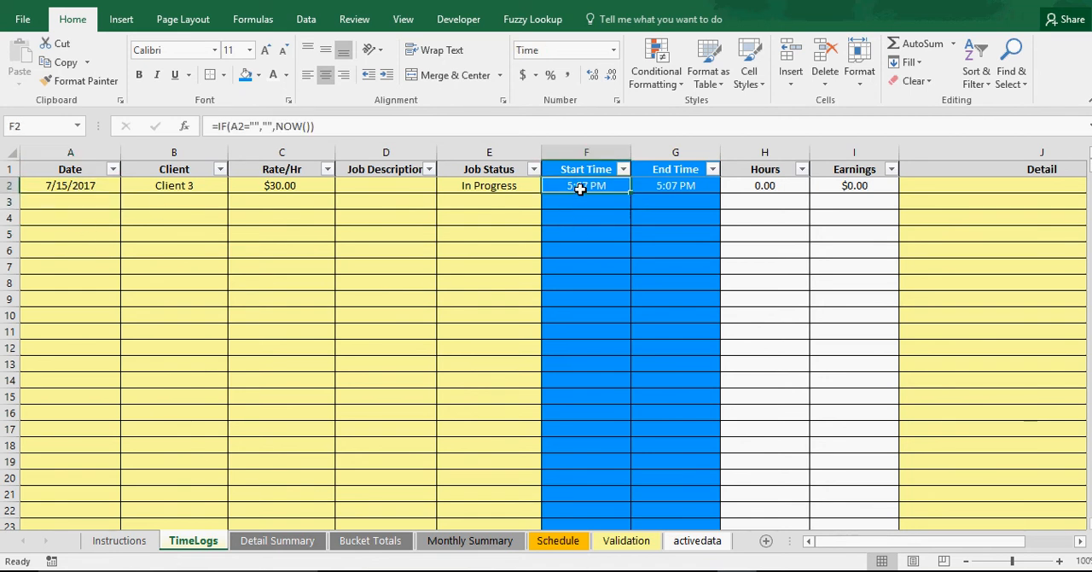
{"action": "left_click", "coordinate": [89, 198]}
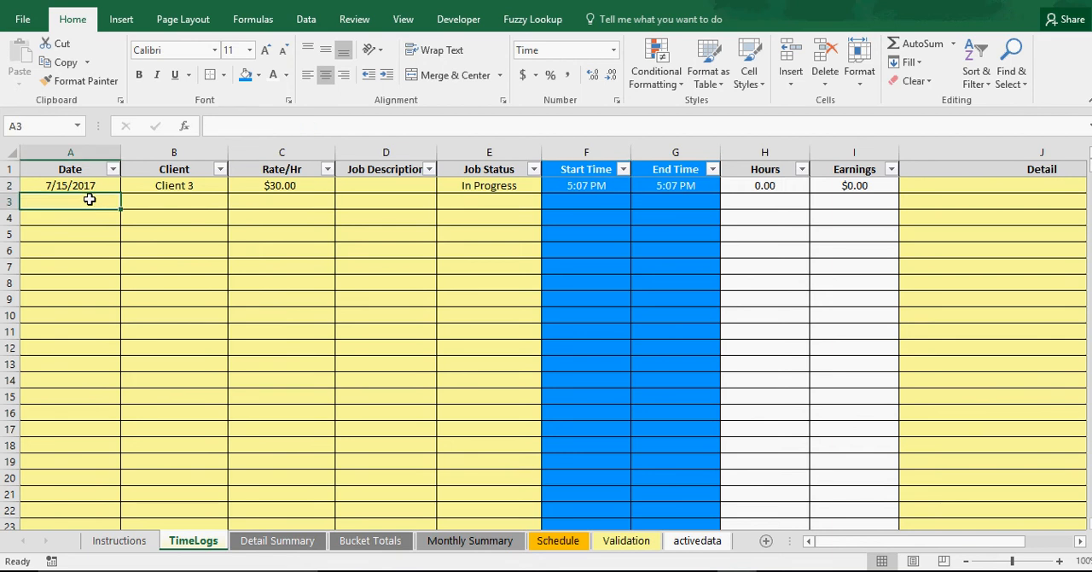
{"action": "left_click", "coordinate": [582, 204]}
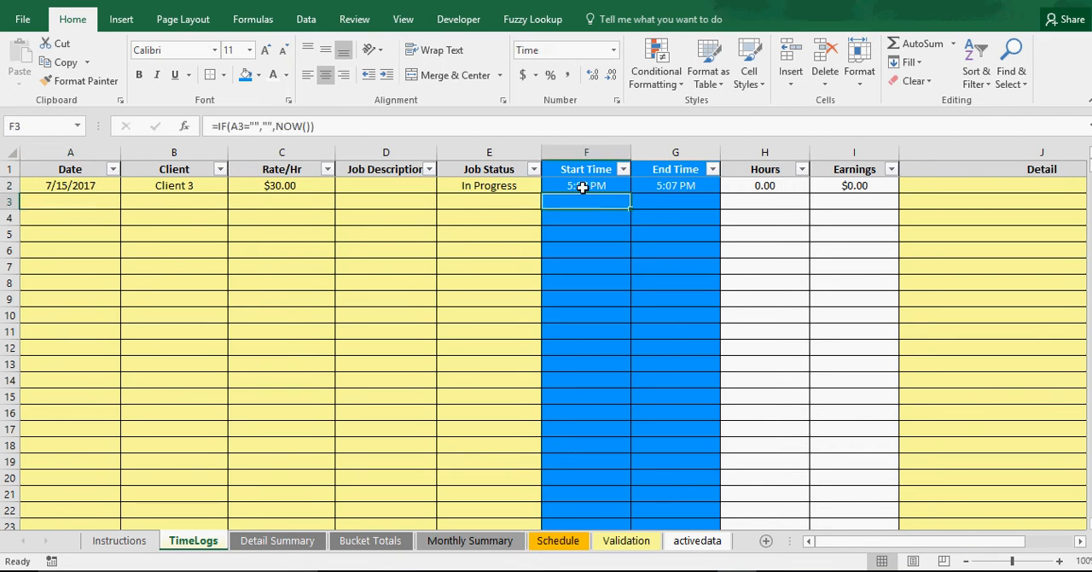
Replace the Start Time formula in F2 with its fixed value by copying the cell and pasting values over it
{"action": "left_click", "coordinate": [592, 186]}
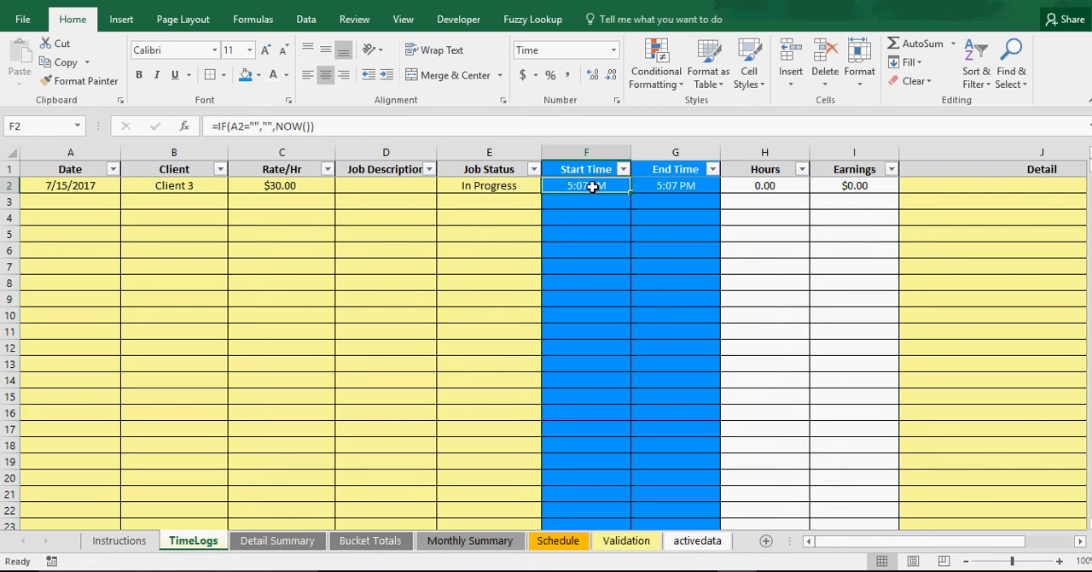
{"action": "right_click", "coordinate": [588, 186]}
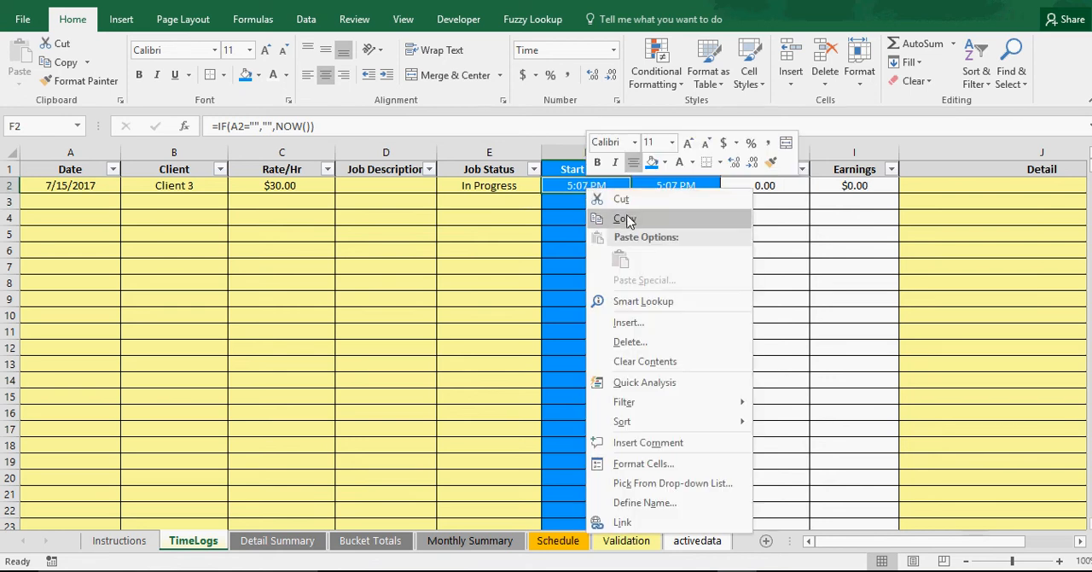
{"action": "left_click", "coordinate": [626, 220]}
{"action": "right_click", "coordinate": [588, 185]}
{"action": "left_click", "coordinate": [653, 253]}
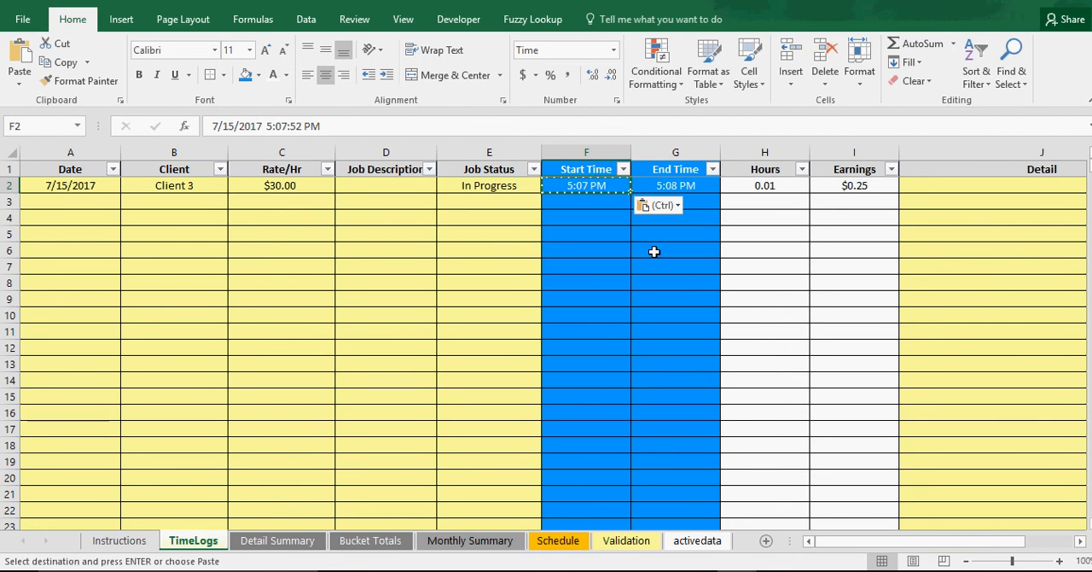
{"action": "double_click", "coordinate": [568, 184]}
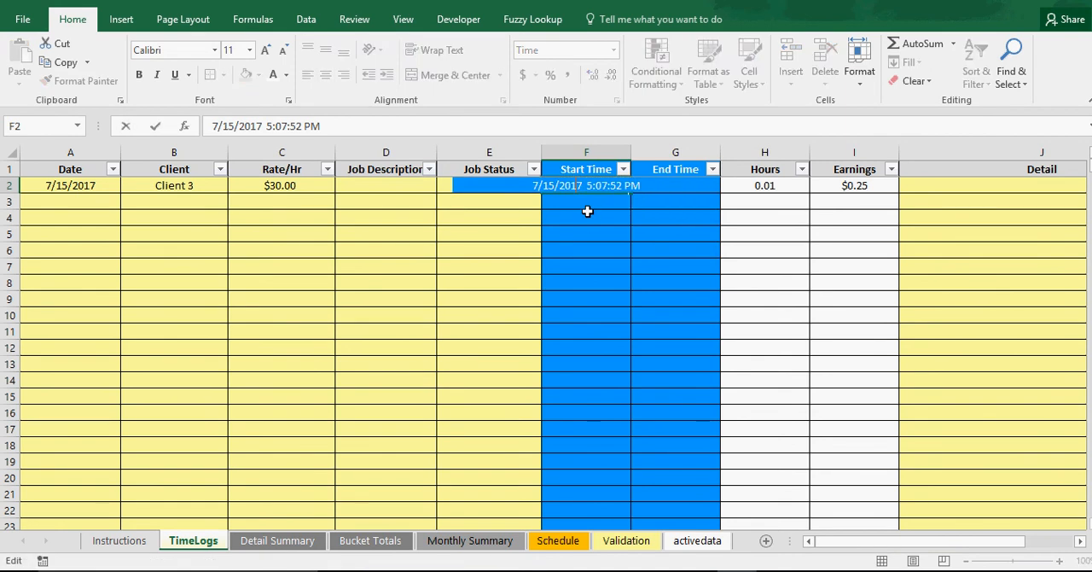
{"action": "key", "text": "Return"}
{"action": "left_click", "coordinate": [586, 184]}
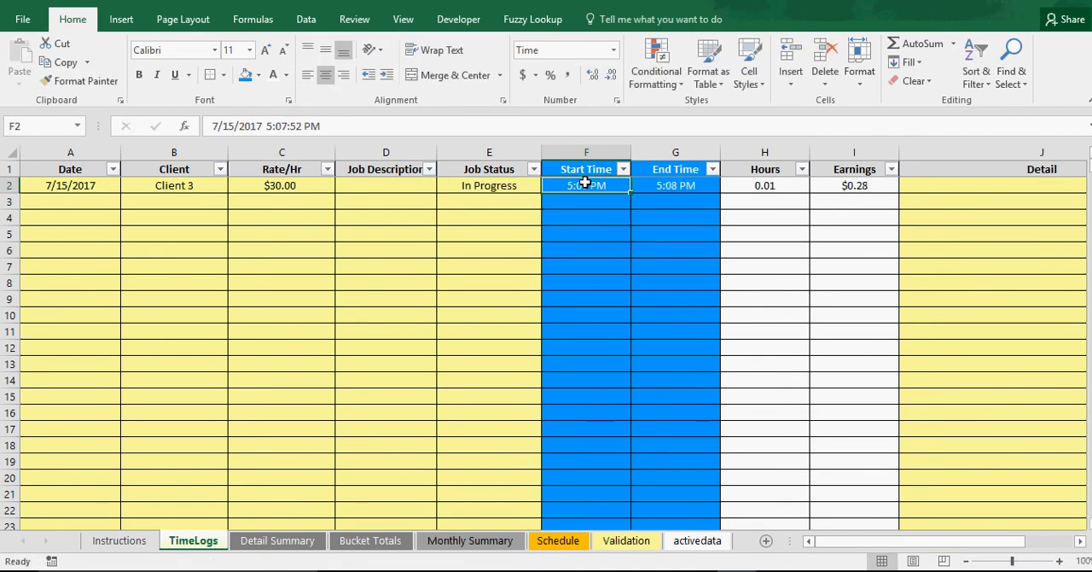
Convert the End Time formula in G2 to a fixed value by pasting the copied cell as values
{"action": "left_click", "coordinate": [681, 185]}
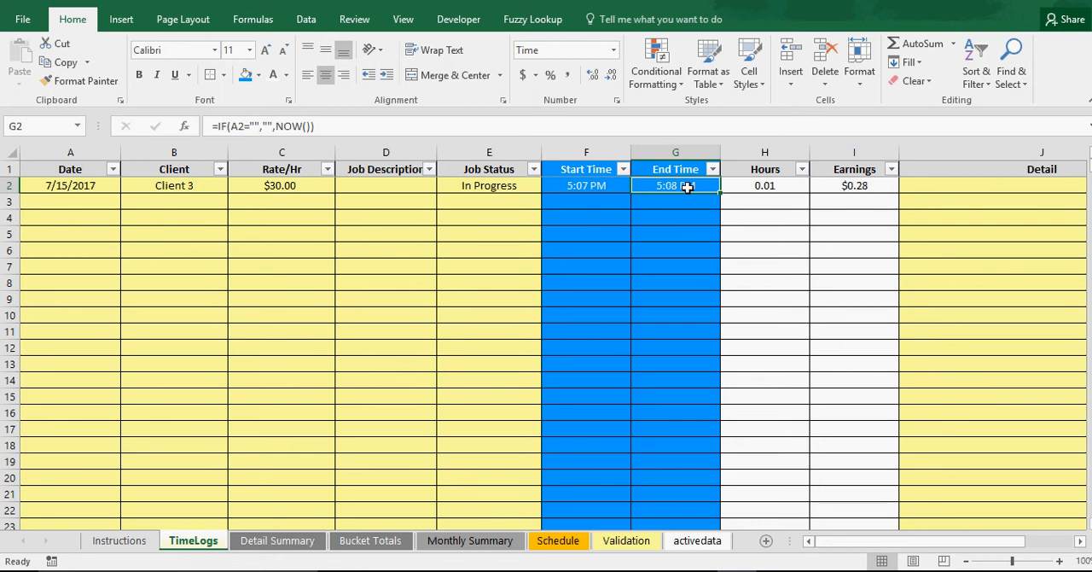
{"action": "double_click", "coordinate": [687, 186]}
{"action": "key", "text": "Return"}
{"action": "right_click", "coordinate": [679, 189]}
{"action": "left_click", "coordinate": [725, 219]}
{"action": "right_click", "coordinate": [684, 187]}
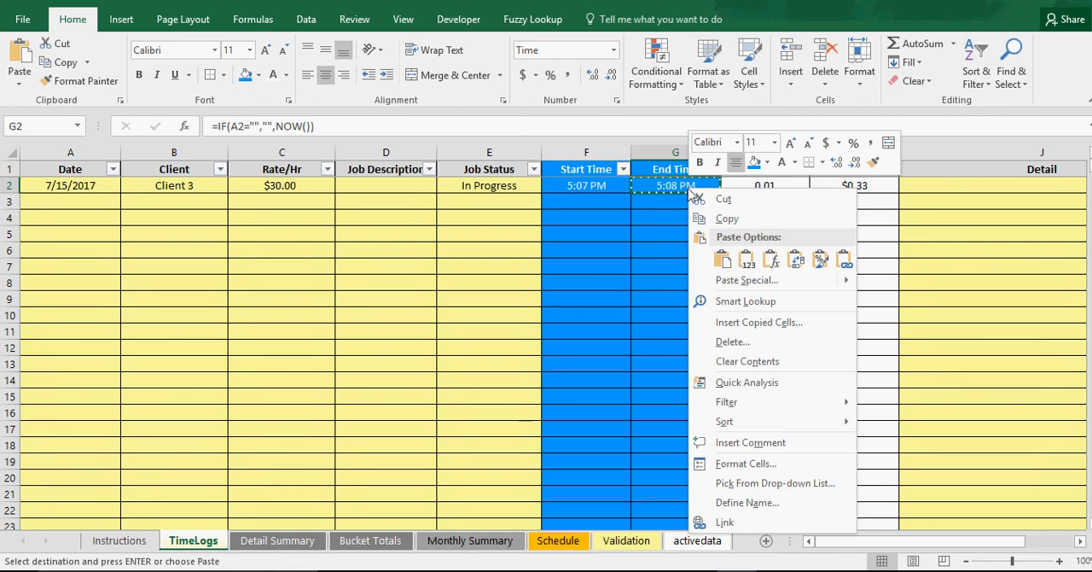
{"action": "left_click", "coordinate": [745, 258]}
{"action": "key", "text": "Escape"}
{"action": "key", "text": "Return"}
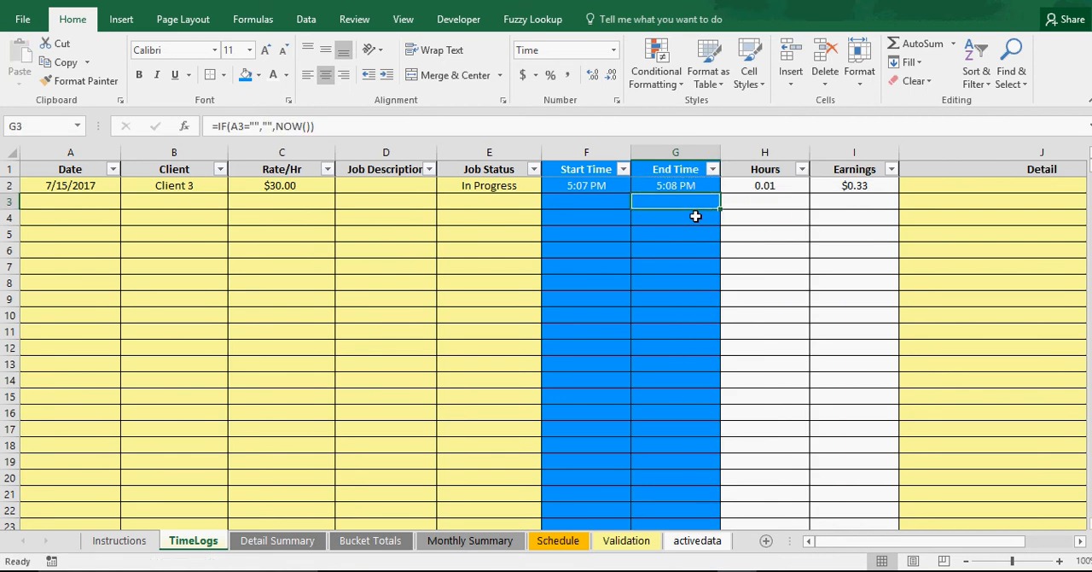
Change the first entry's Start Time in F2 to 7/15/2017 3:07:52 PM
{"action": "left_click", "coordinate": [593, 201]}
{"action": "left_click", "coordinate": [675, 200]}
{"action": "left_click", "coordinate": [593, 199]}
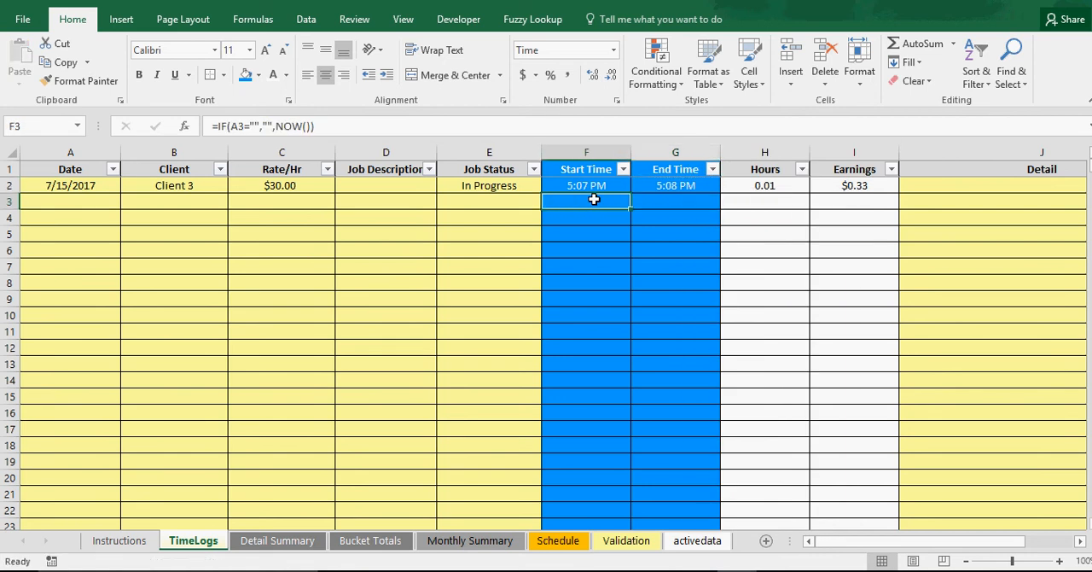
{"action": "left_click", "coordinate": [599, 185]}
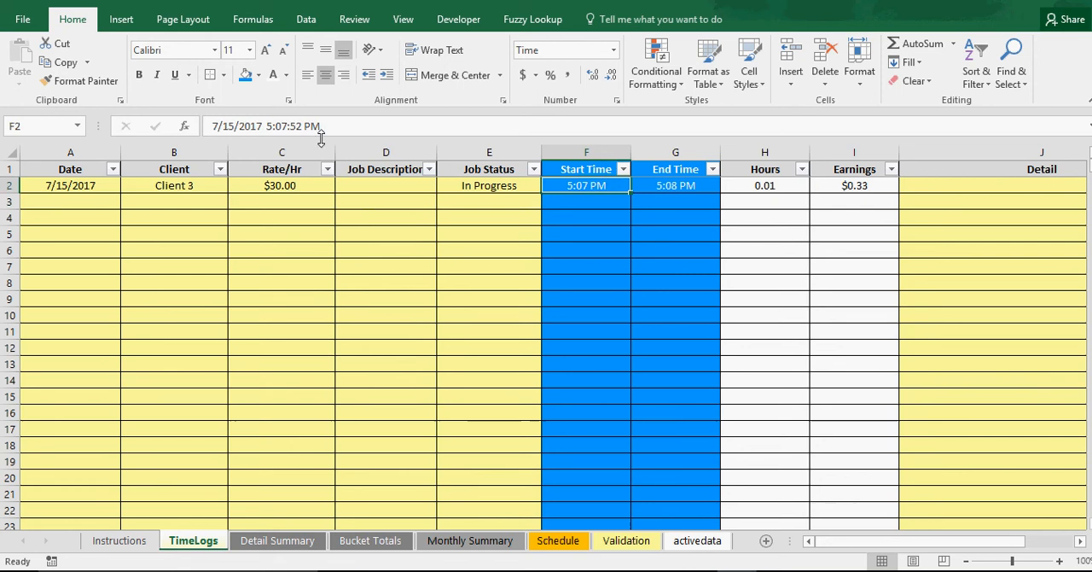
{"action": "left_click", "coordinate": [267, 125]}
{"action": "key", "text": "Delete"}
{"action": "type", "text": "3"}
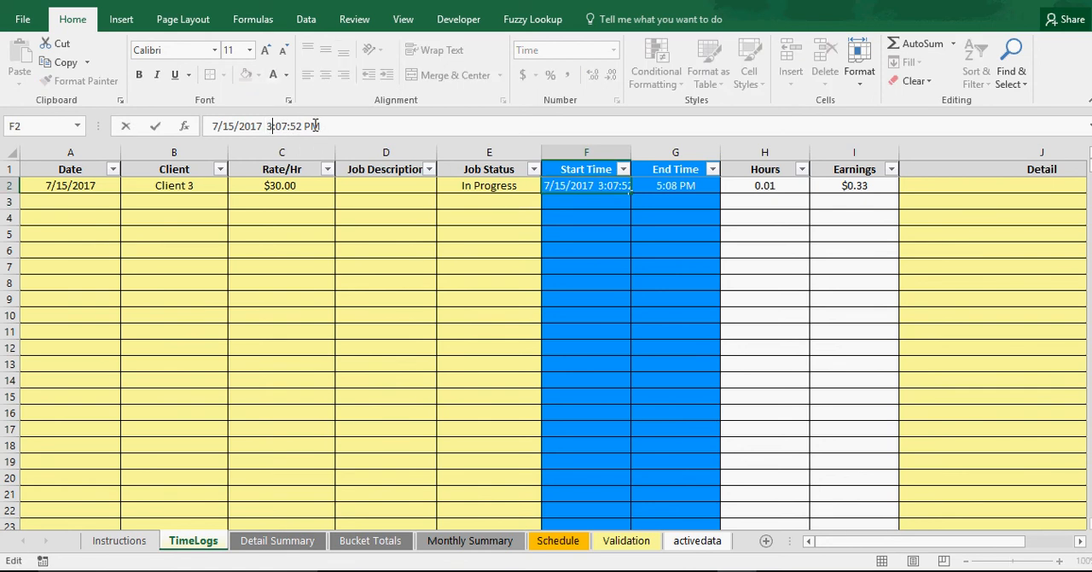
{"action": "key", "text": "Return"}
Check the first entry's calculated Hours and Earnings against its hourly rate
{"action": "left_click", "coordinate": [775, 192]}
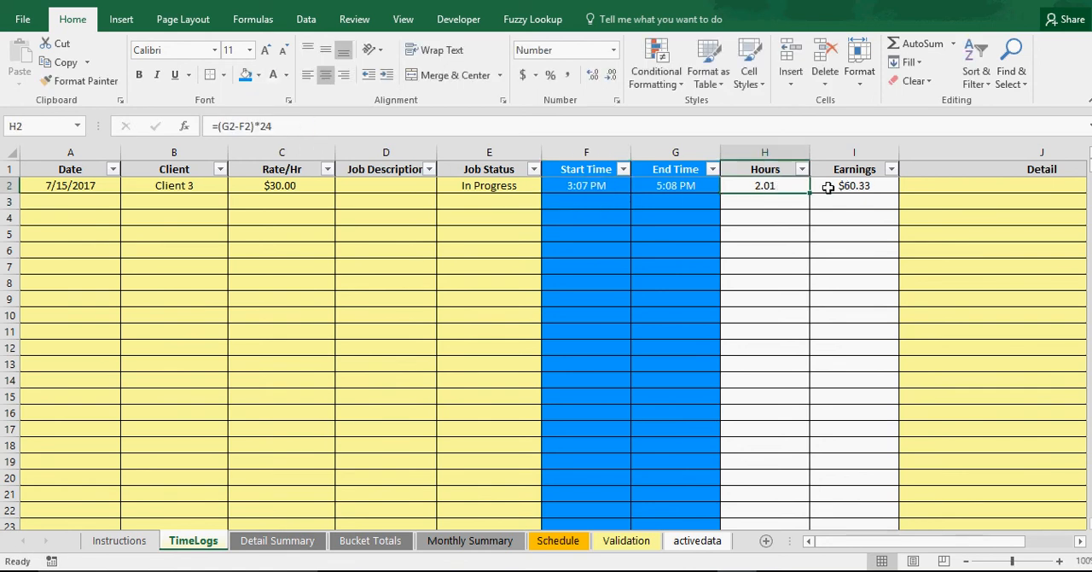
{"action": "left_click", "coordinate": [826, 183]}
{"action": "left_click", "coordinate": [274, 190]}
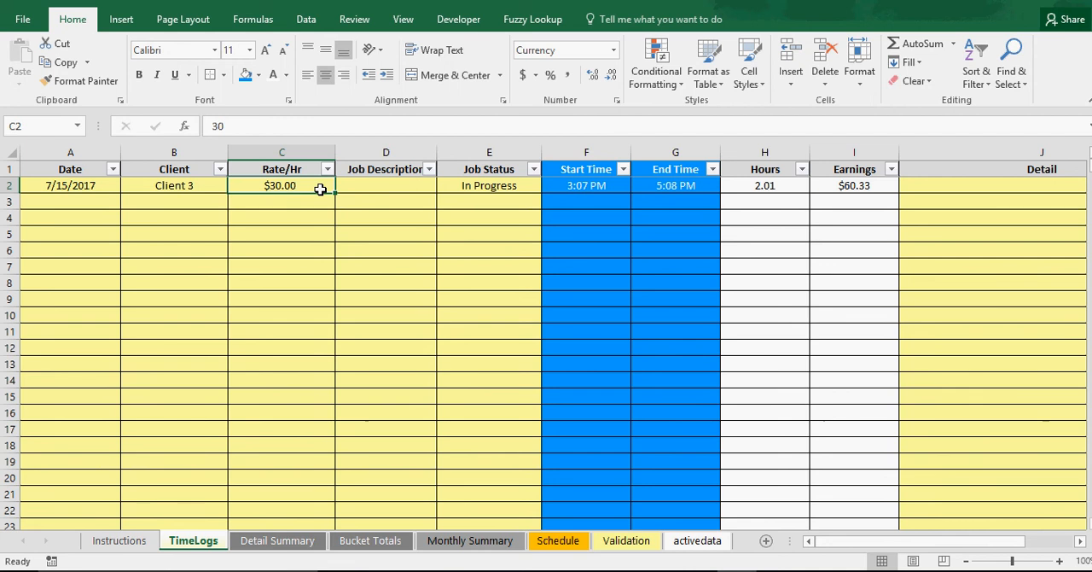
Enter test1 as the first entry's Job Description and test1123 as its Detail
{"action": "left_click", "coordinate": [367, 187]}
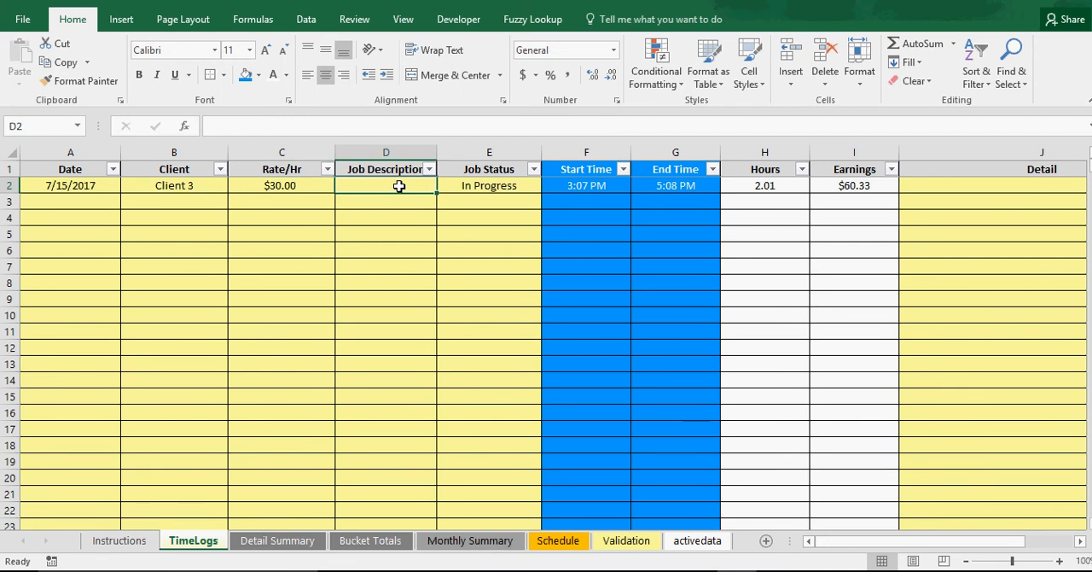
{"action": "type", "text": "test"}
{"action": "key", "text": "Return"}
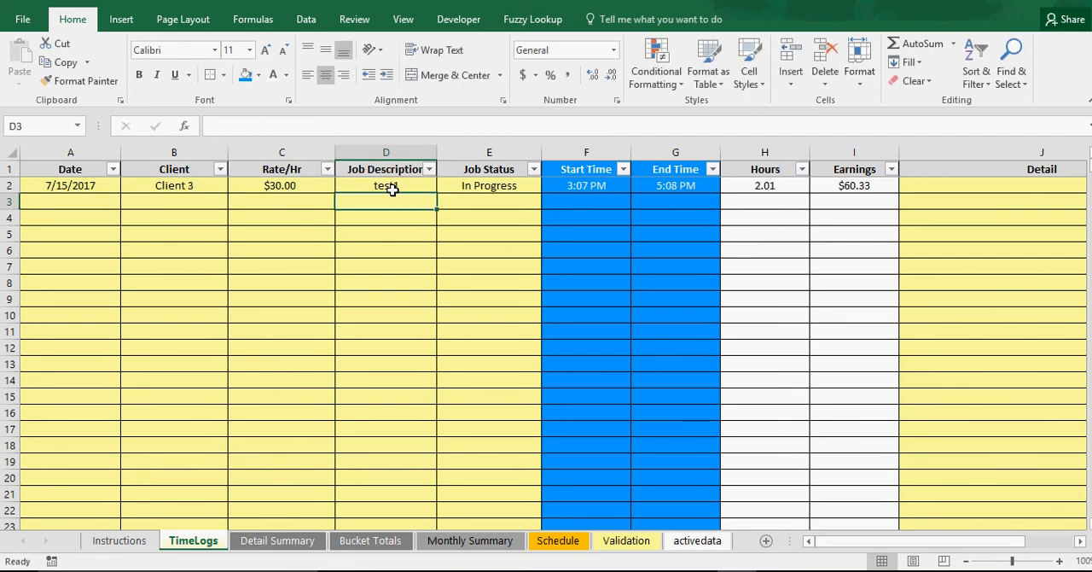
{"action": "left_click", "coordinate": [915, 182]}
{"action": "type", "text": "test1"}
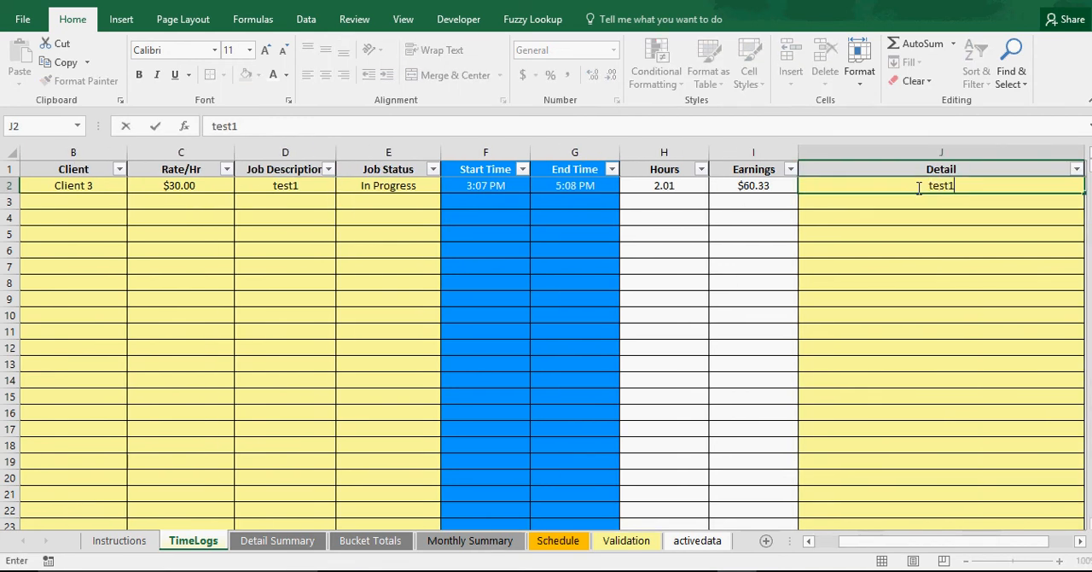
{"action": "type", "text": "123"}
{"action": "left_click", "coordinate": [937, 250]}
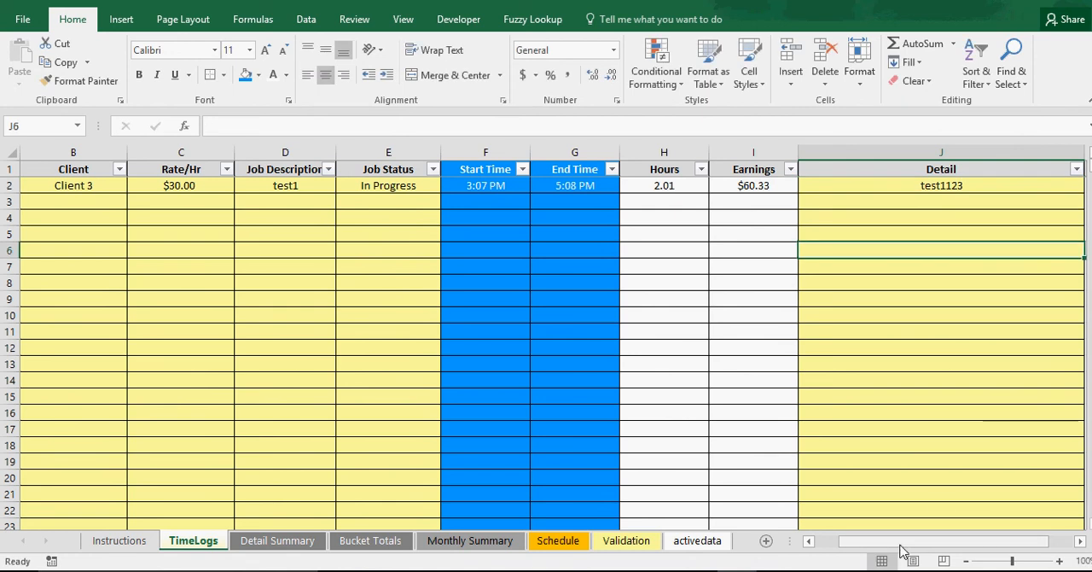
Enter 7/12/2017 as the second entry's Date in A3
{"action": "left_click_drag", "start_coordinate": [902, 542], "coordinate": [832, 549]}
{"action": "left_click", "coordinate": [568, 203]}
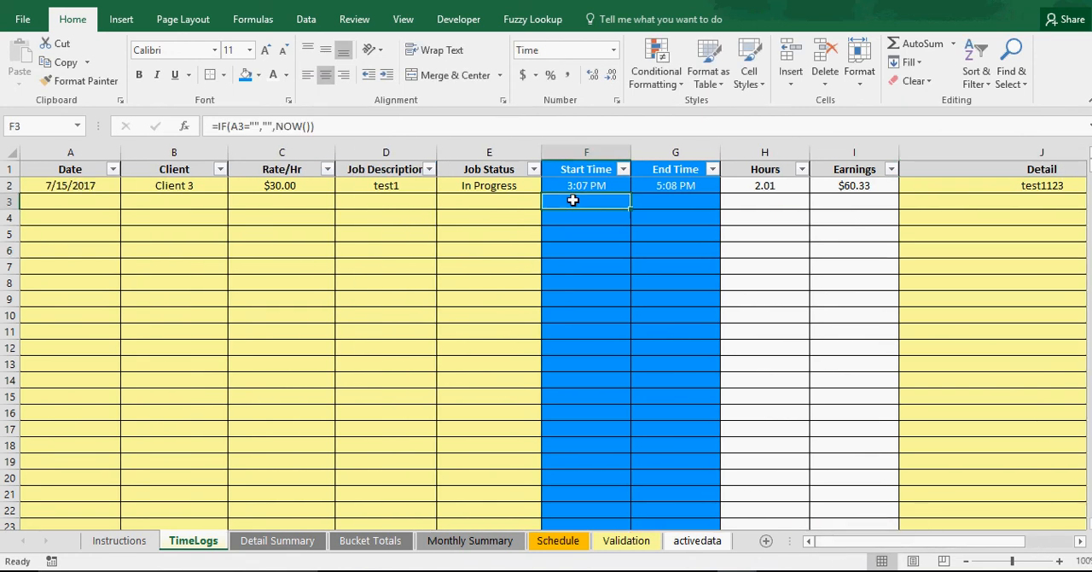
{"action": "left_click", "coordinate": [449, 287]}
{"action": "left_click", "coordinate": [74, 202]}
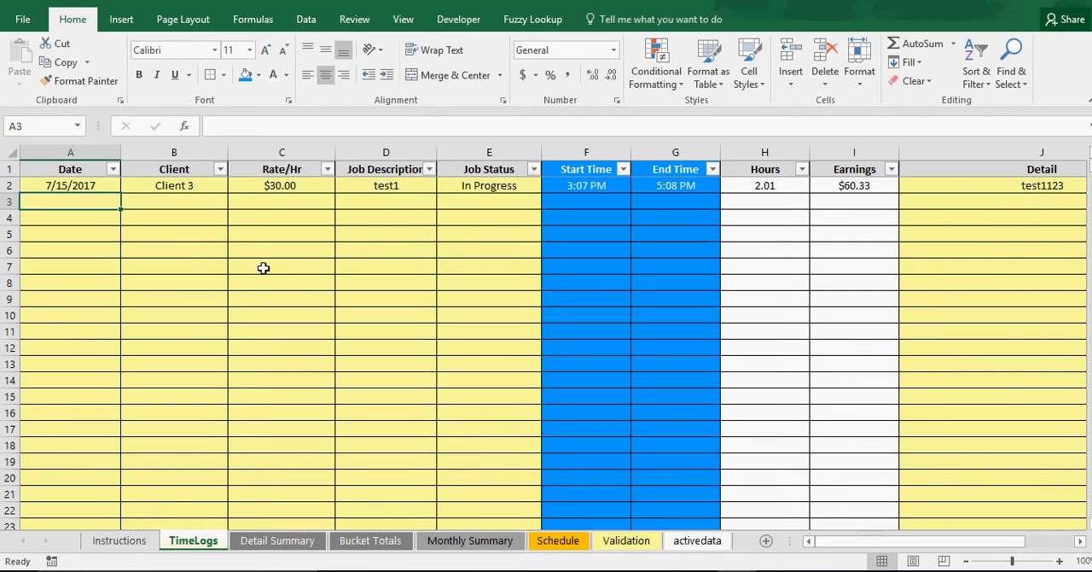
{"action": "type", "text": "7/"}
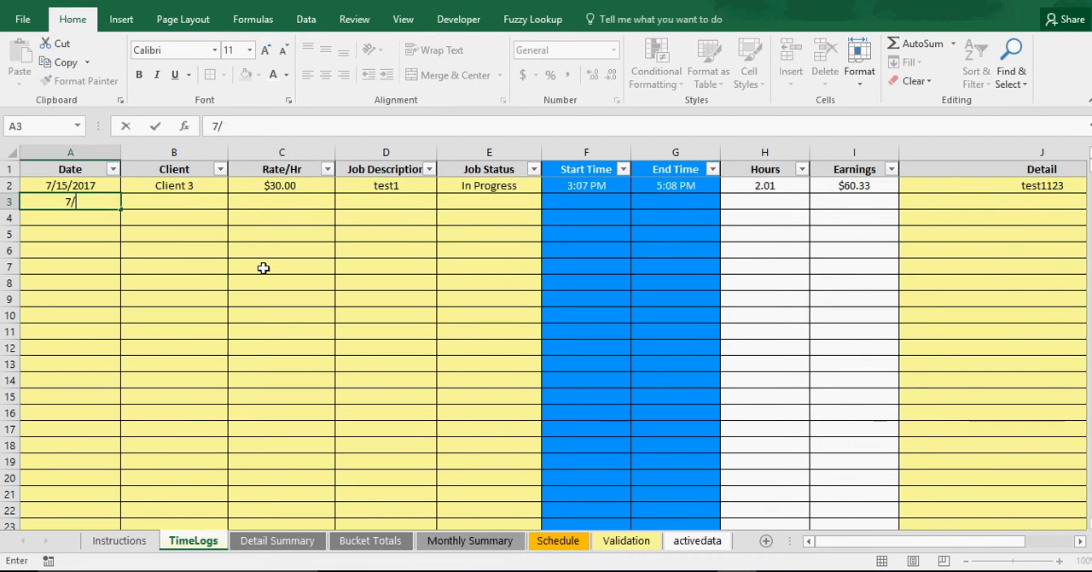
{"action": "type", "text": "12/2017"}
{"action": "key", "text": "Return"}
Choose Client 4 for the second entry and set its hourly rate to $40.00
{"action": "key", "text": "Up"}
{"action": "key", "text": "Right"}
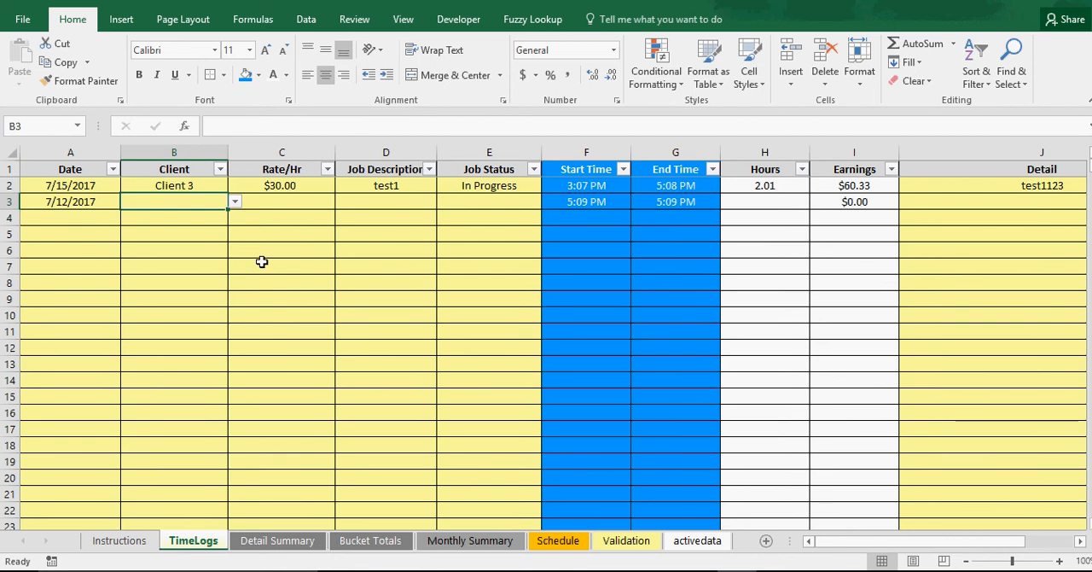
{"action": "left_click", "coordinate": [236, 202]}
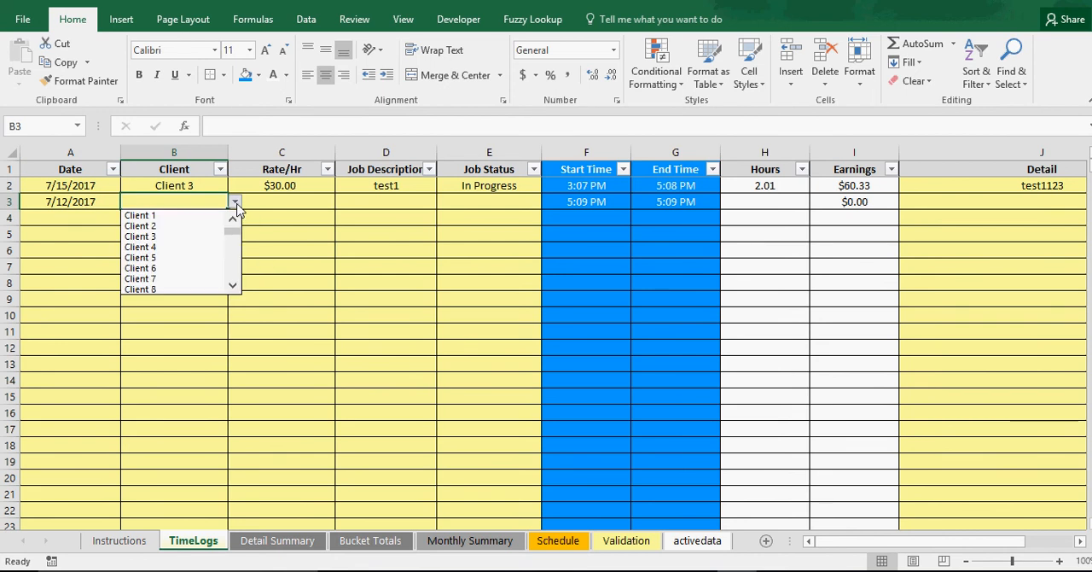
{"action": "left_click", "coordinate": [170, 247]}
{"action": "left_click", "coordinate": [285, 204]}
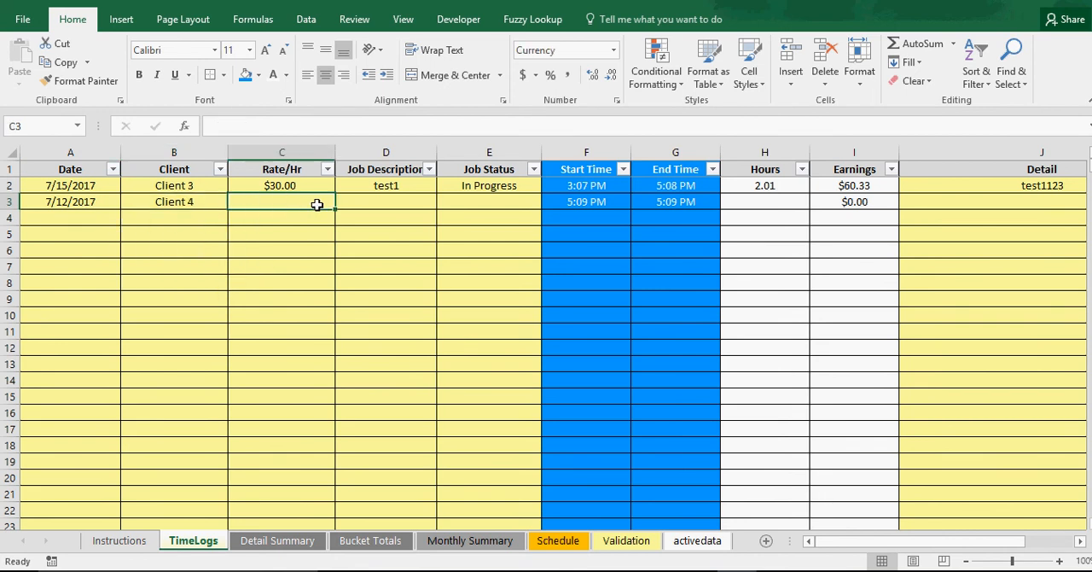
{"action": "type", "text": "40"}
{"action": "key", "text": "Return"}
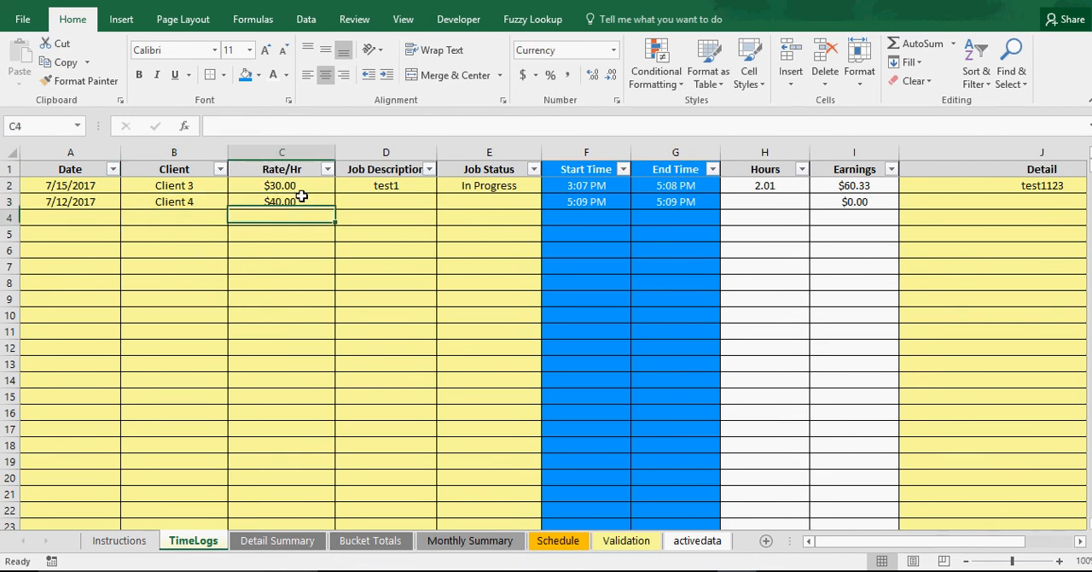
Enter abc1 as the second entry's Job Description and set its Job Status to In Progress
{"action": "left_click", "coordinate": [386, 200]}
{"action": "type", "text": "abc"}
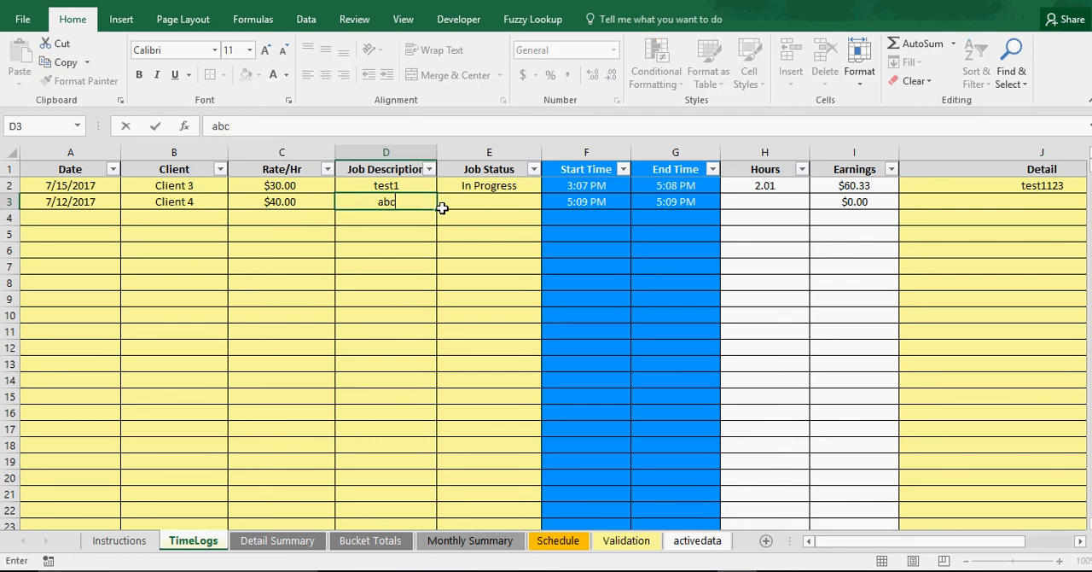
{"action": "type", "text": "1"}
{"action": "key", "text": "Return"}
{"action": "left_click", "coordinate": [523, 202]}
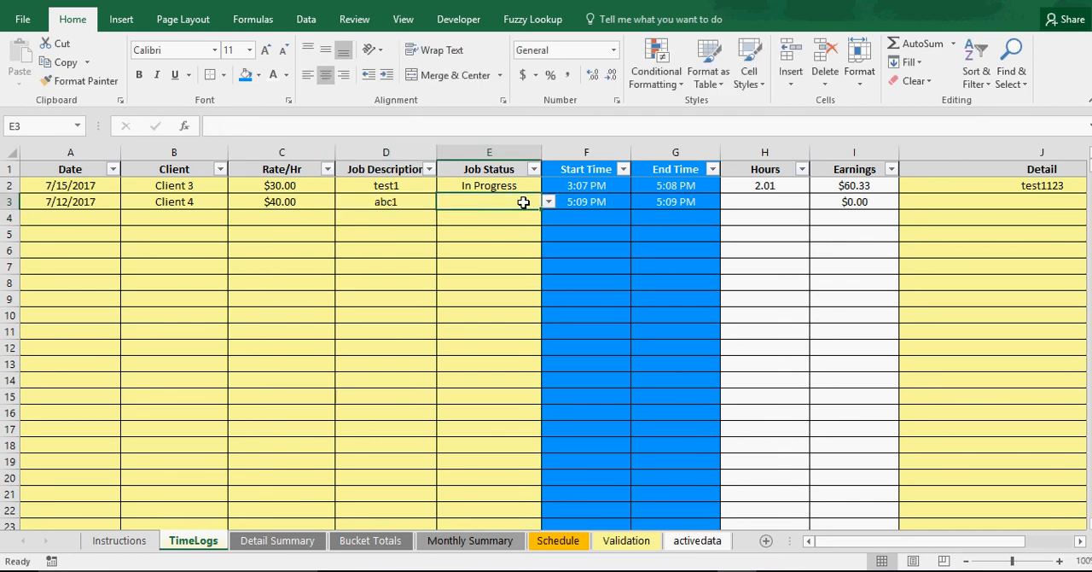
{"action": "left_click", "coordinate": [548, 202]}
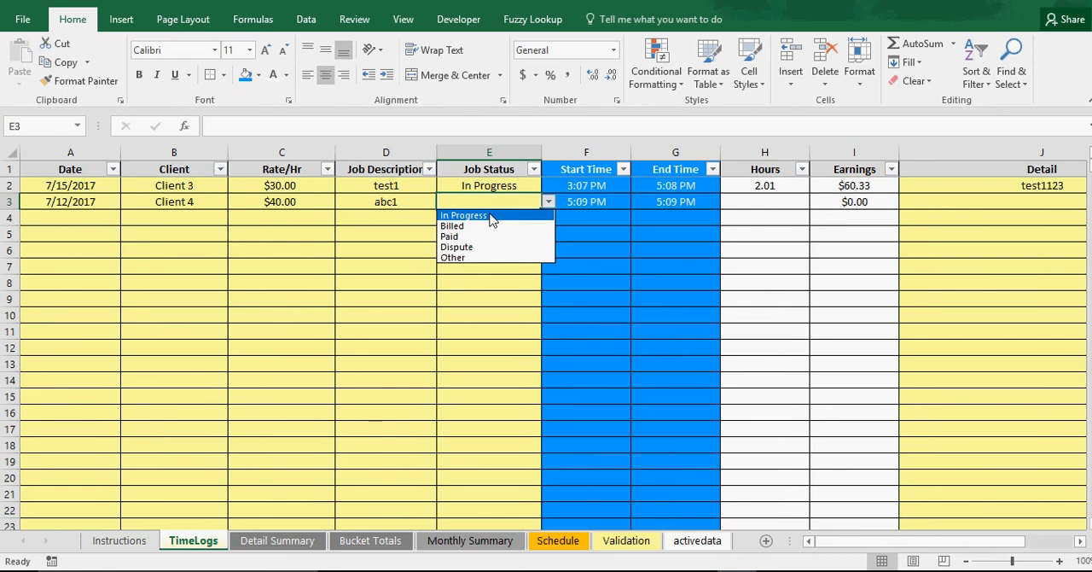
{"action": "left_click", "coordinate": [492, 215]}
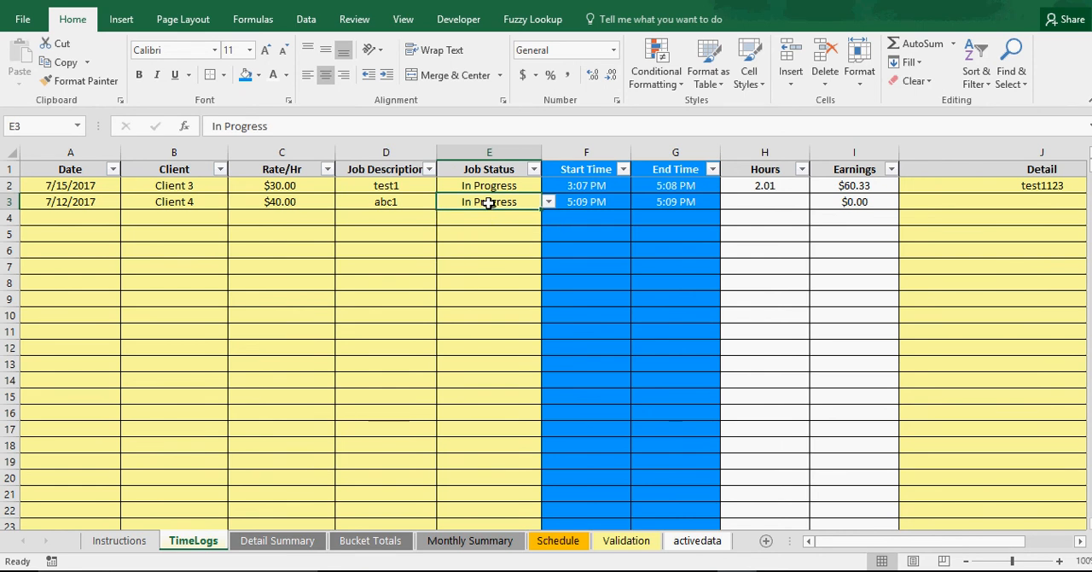
Convert the second entry's Start Time formula in F3 to a fixed value by copying it and pasting it as values
{"action": "left_click", "coordinate": [588, 202]}
{"action": "left_click", "coordinate": [1048, 570]}
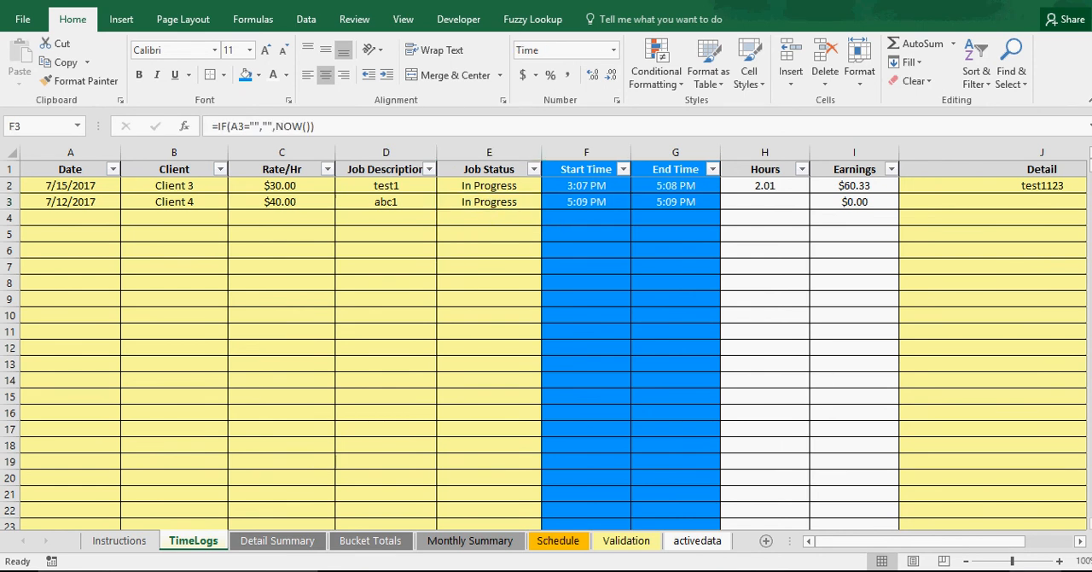
{"action": "left_click", "coordinate": [1048, 570]}
{"action": "left_click", "coordinate": [578, 202]}
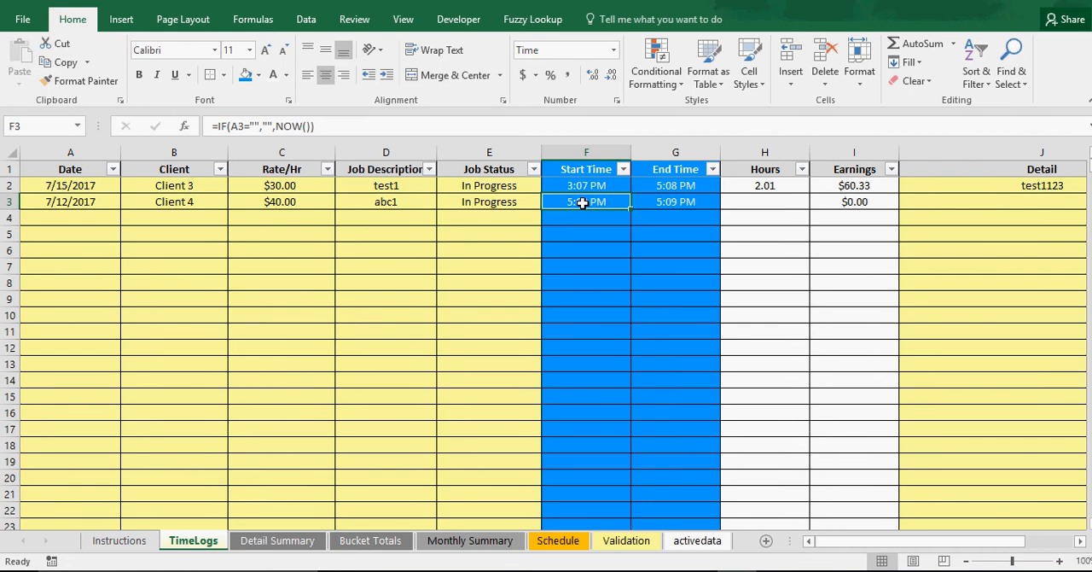
{"action": "right_click", "coordinate": [583, 204]}
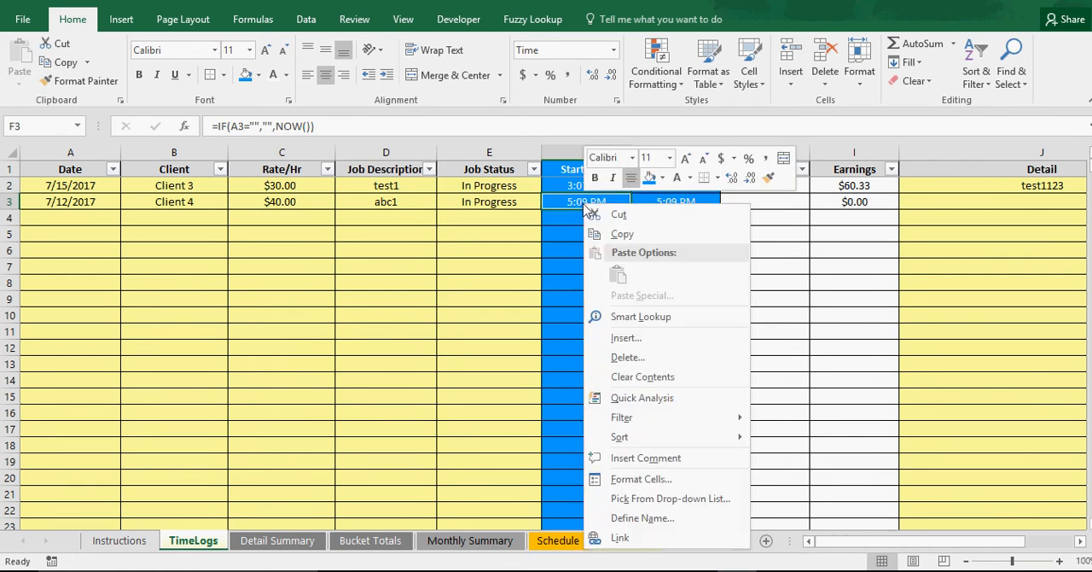
{"action": "left_click", "coordinate": [627, 234]}
{"action": "right_click", "coordinate": [616, 205]}
{"action": "left_click", "coordinate": [642, 268]}
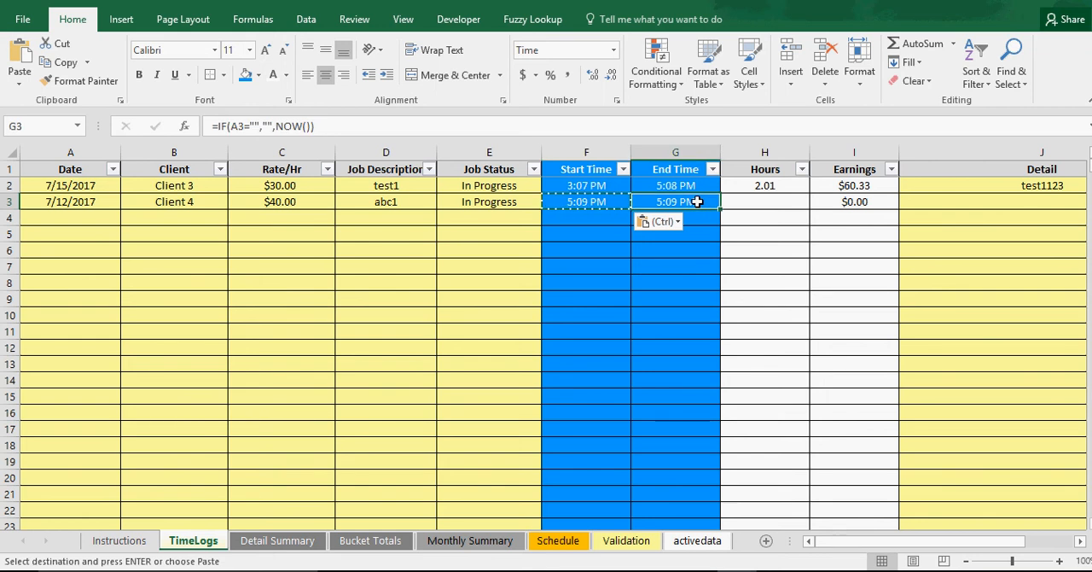
Examine how the second entry's End Time formula in G3 depends on its Date cell
{"action": "left_click", "coordinate": [671, 296]}
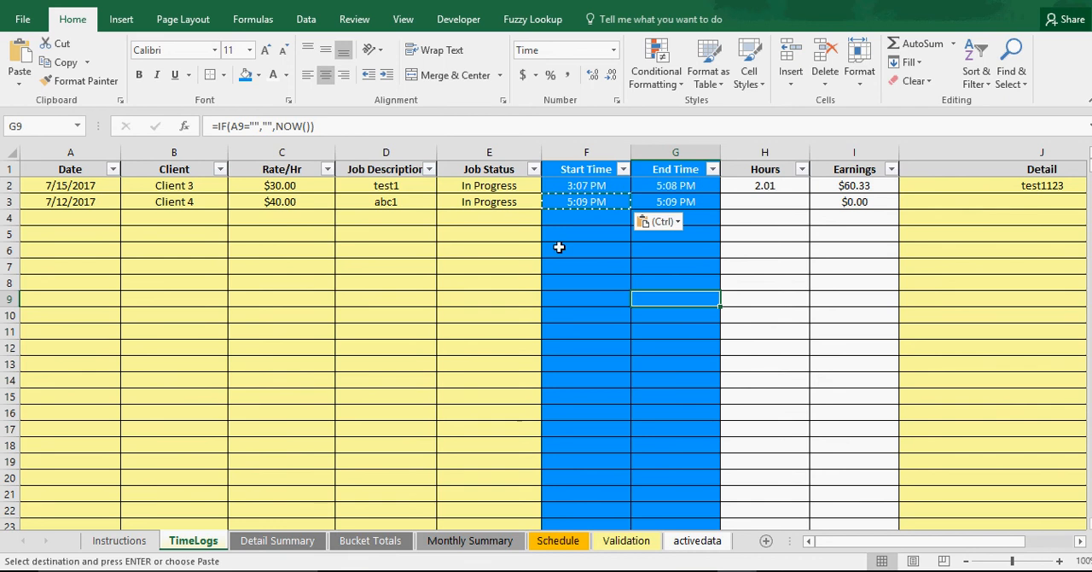
{"action": "left_click", "coordinate": [68, 202]}
{"action": "left_click", "coordinate": [683, 201]}
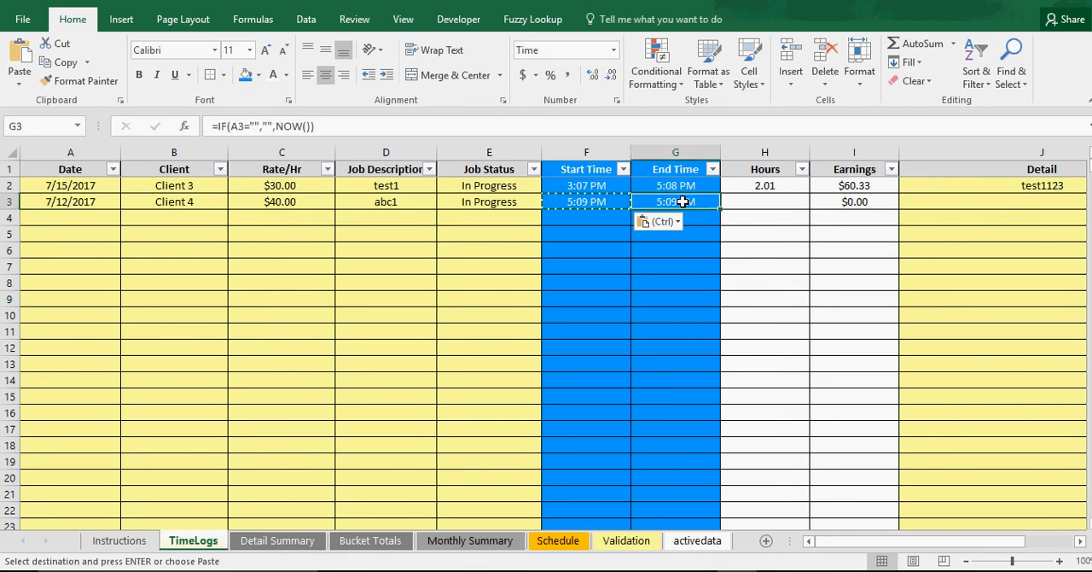
{"action": "double_click", "coordinate": [682, 201]}
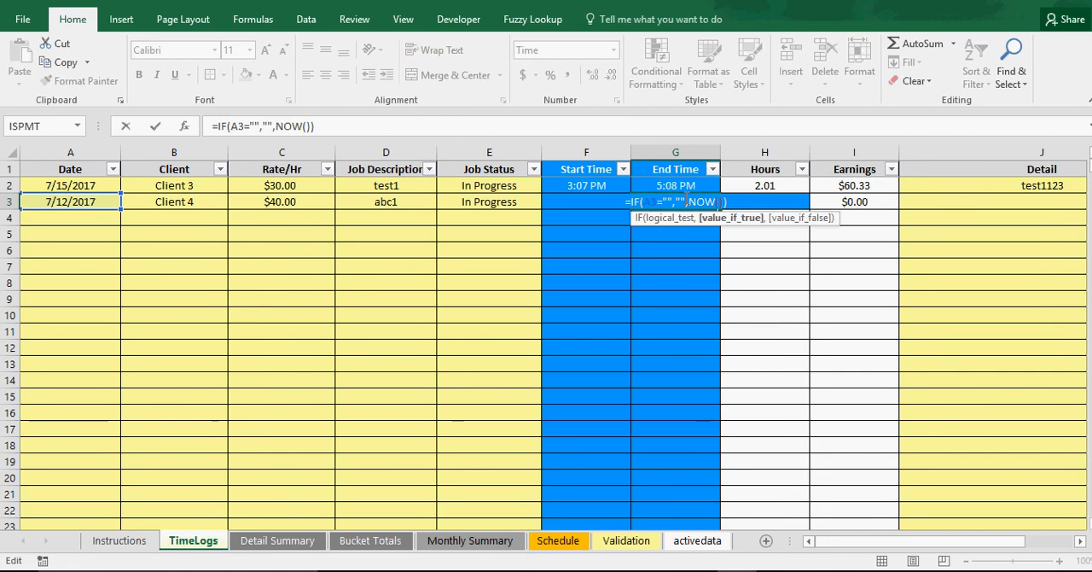
{"action": "key", "text": "Return"}
Convert the End Time formula in G3 to a fixed value by copying it and pasting it as values
{"action": "left_click", "coordinate": [678, 205]}
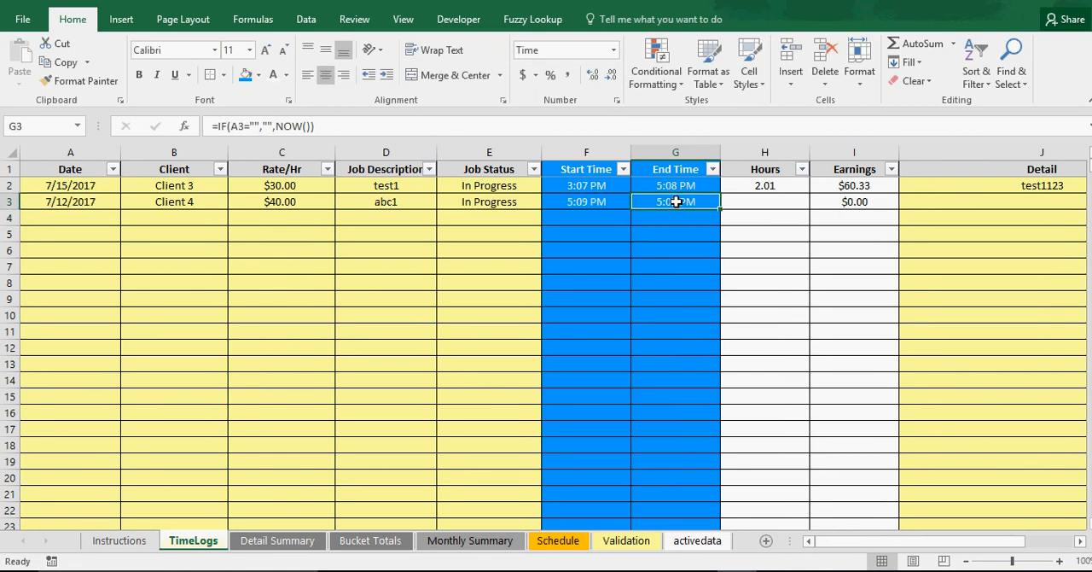
{"action": "right_click", "coordinate": [678, 203]}
{"action": "left_click", "coordinate": [698, 211]}
{"action": "right_click", "coordinate": [696, 209]}
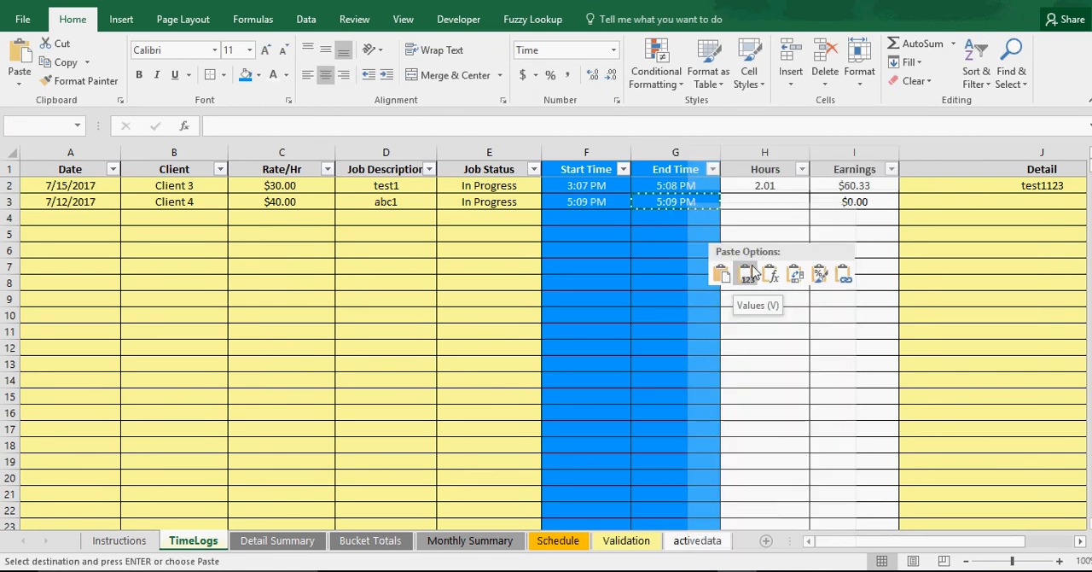
{"action": "left_click", "coordinate": [749, 280]}
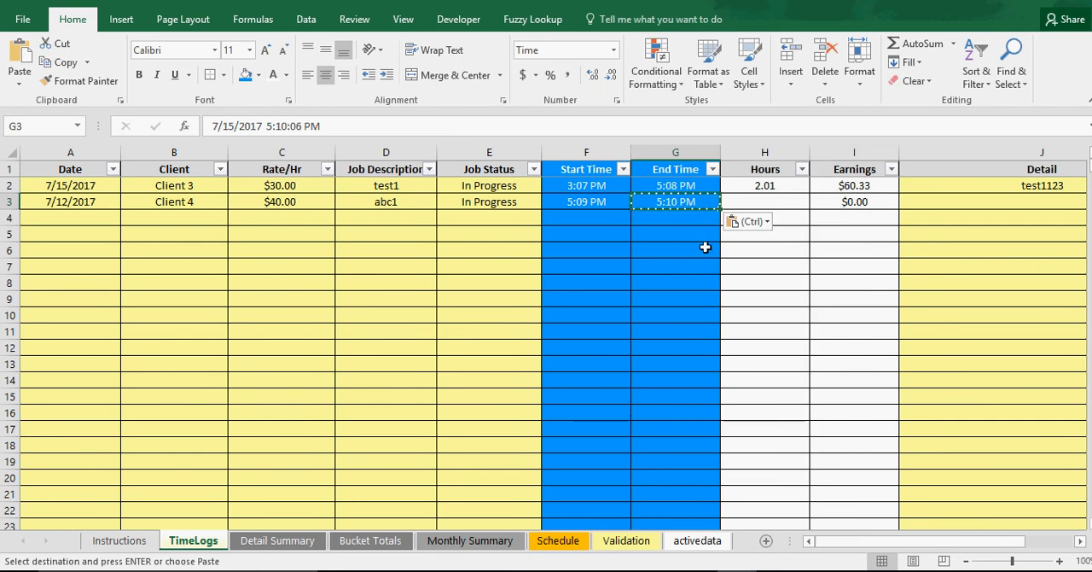
Change the second entry's End Time in G3 to 7/15/2017 9:10:06 PM
{"action": "double_click", "coordinate": [673, 202]}
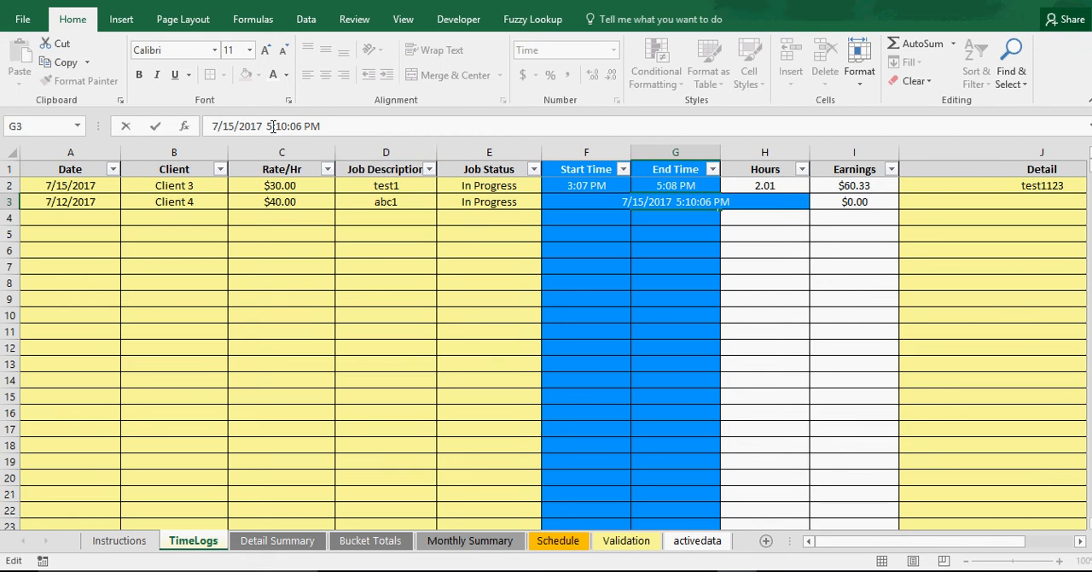
{"action": "left_click_drag", "start_coordinate": [266, 127], "coordinate": [273, 127]}
{"action": "type", "text": "9"}
{"action": "key", "text": "Return"}
Rewrite the Hours formula in H2 as =IF(A2="","",(G2-F2)*24) so it stays blank without a date
{"action": "left_click", "coordinate": [763, 204]}
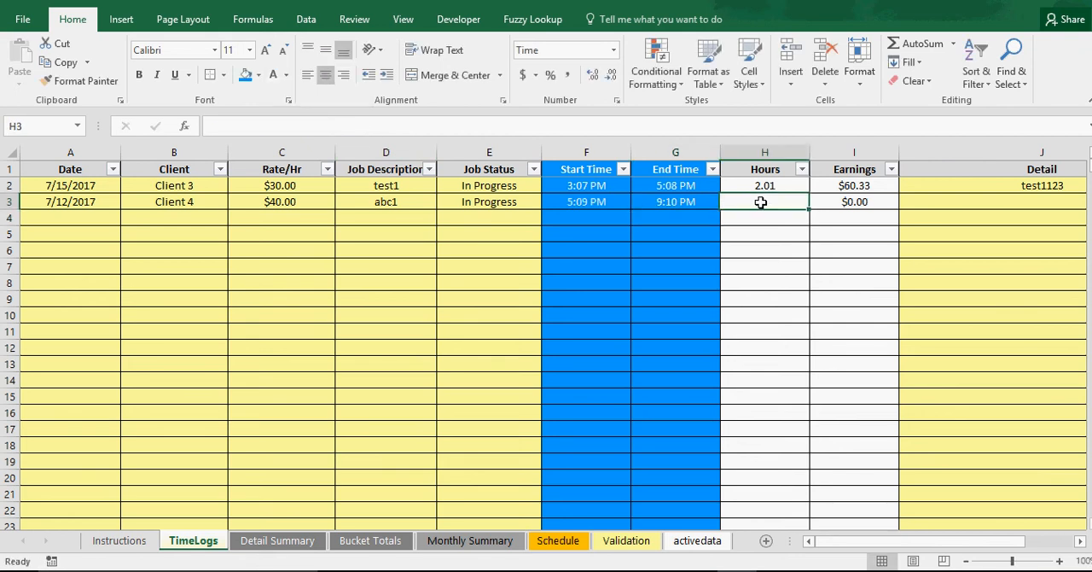
{"action": "left_click", "coordinate": [772, 185]}
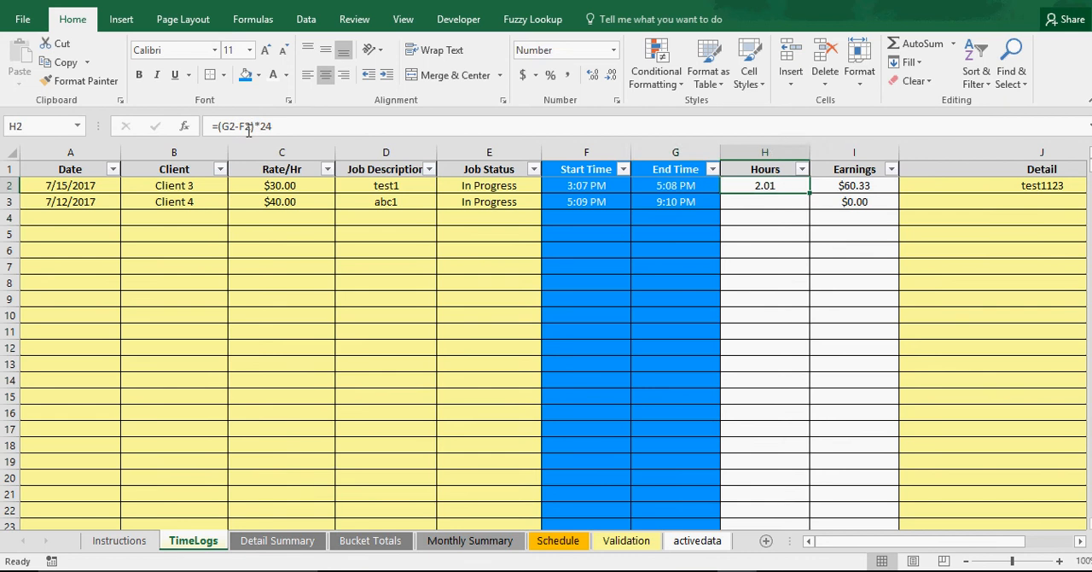
{"action": "left_click", "coordinate": [218, 126]}
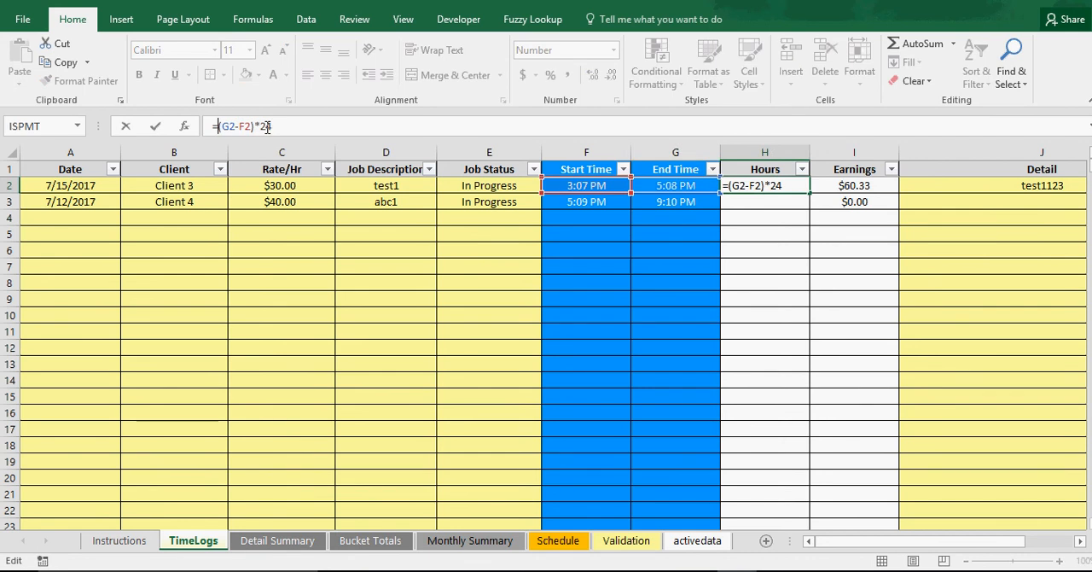
{"action": "type", "text": "if("}
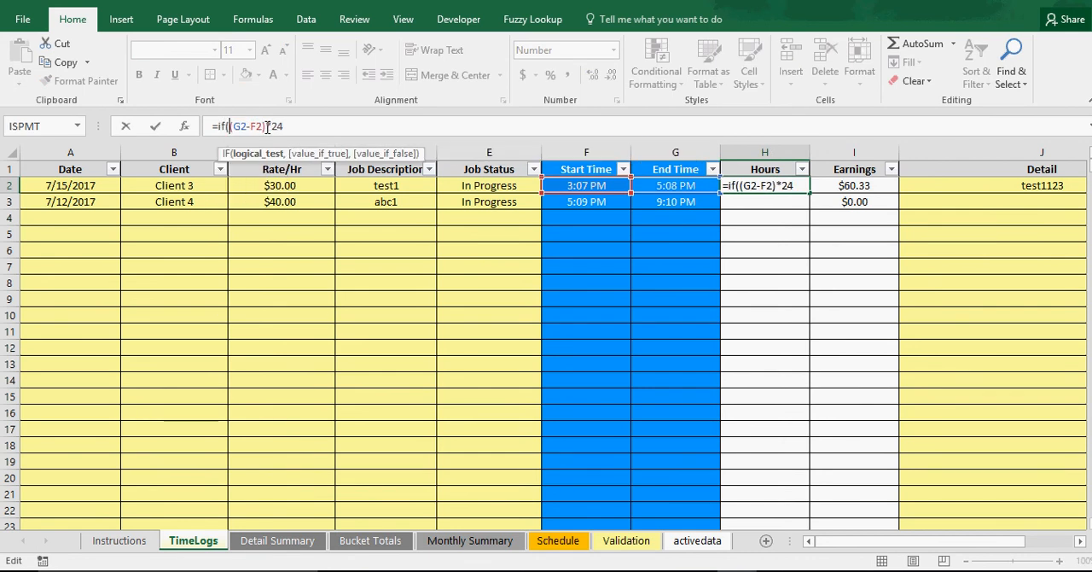
{"action": "left_click", "coordinate": [75, 185]}
{"action": "type", "text": "=\"\",\"\""}
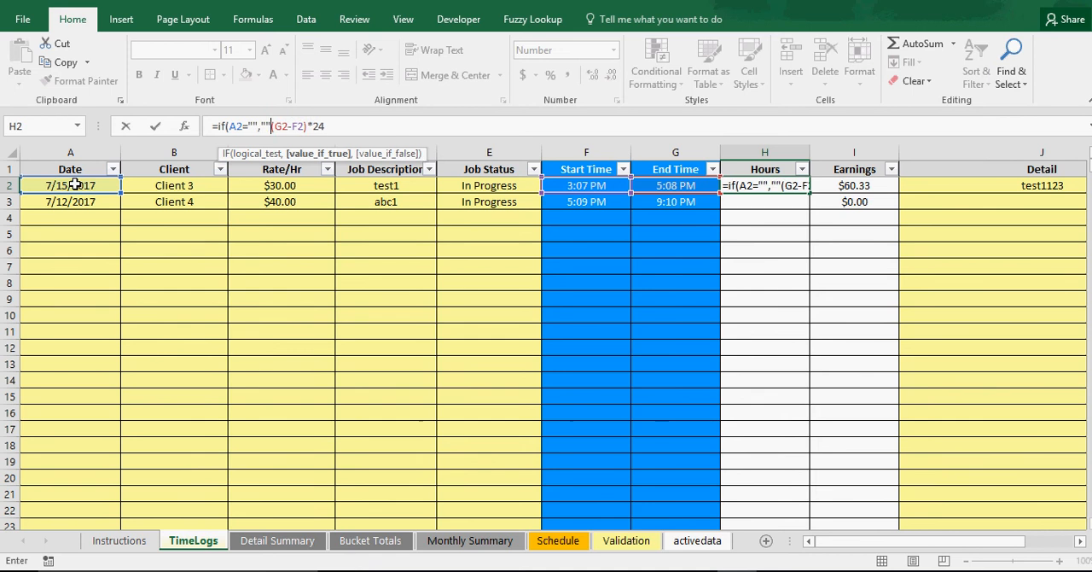
{"action": "key", "text": "Return"}
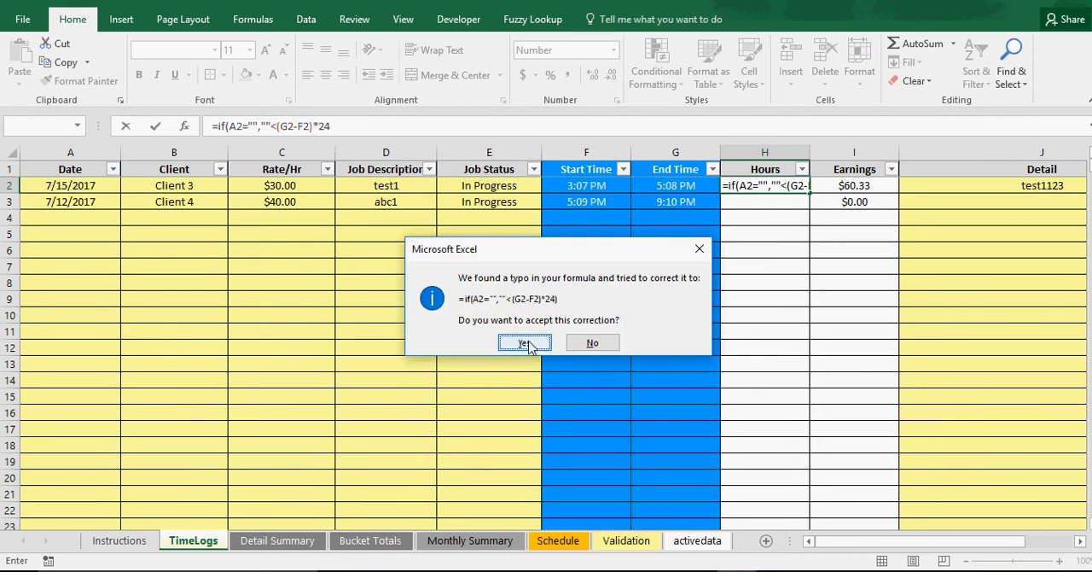
{"action": "left_click", "coordinate": [582, 344]}
{"action": "left_click", "coordinate": [584, 332]}
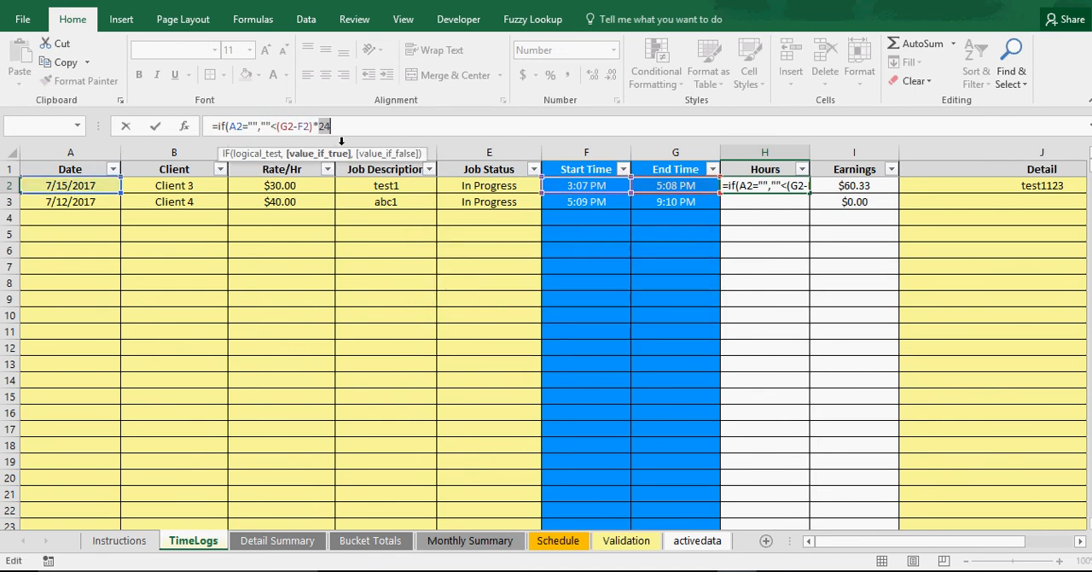
{"action": "left_click", "coordinate": [278, 128]}
{"action": "key", "text": "BackSpace"}
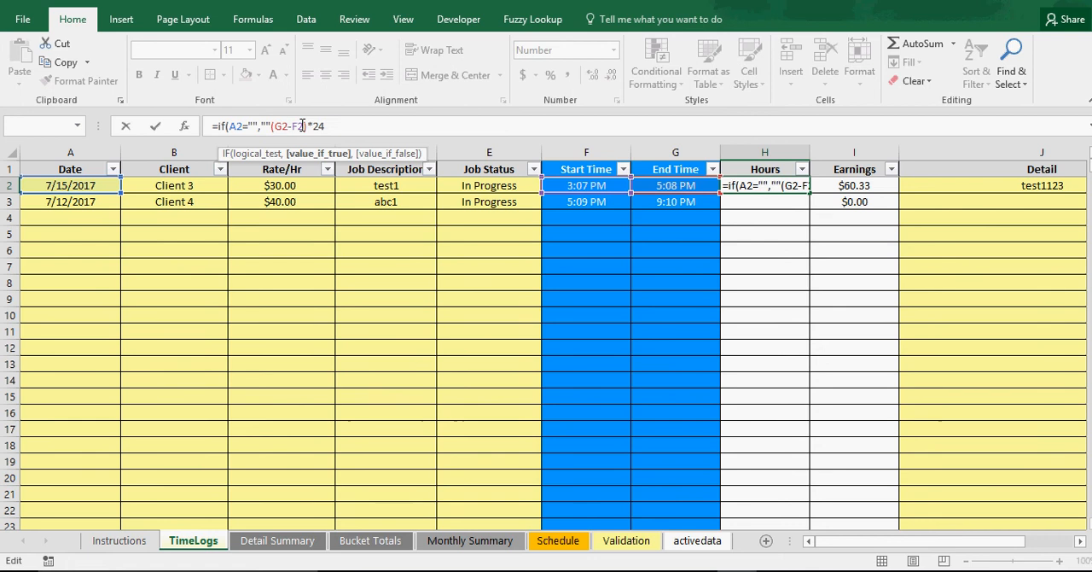
{"action": "key", "text": "Return"}
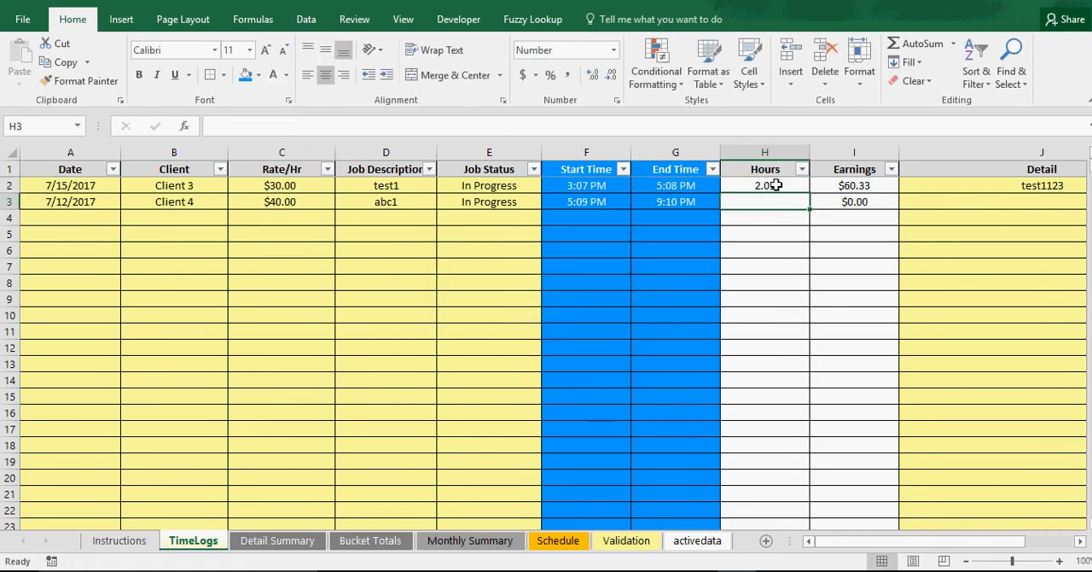
Fill the Hours formula from H2 down the rest of the column
{"action": "left_click", "coordinate": [775, 185]}
{"action": "double_click", "coordinate": [809, 193]}
{"action": "left_click", "coordinate": [762, 203]}
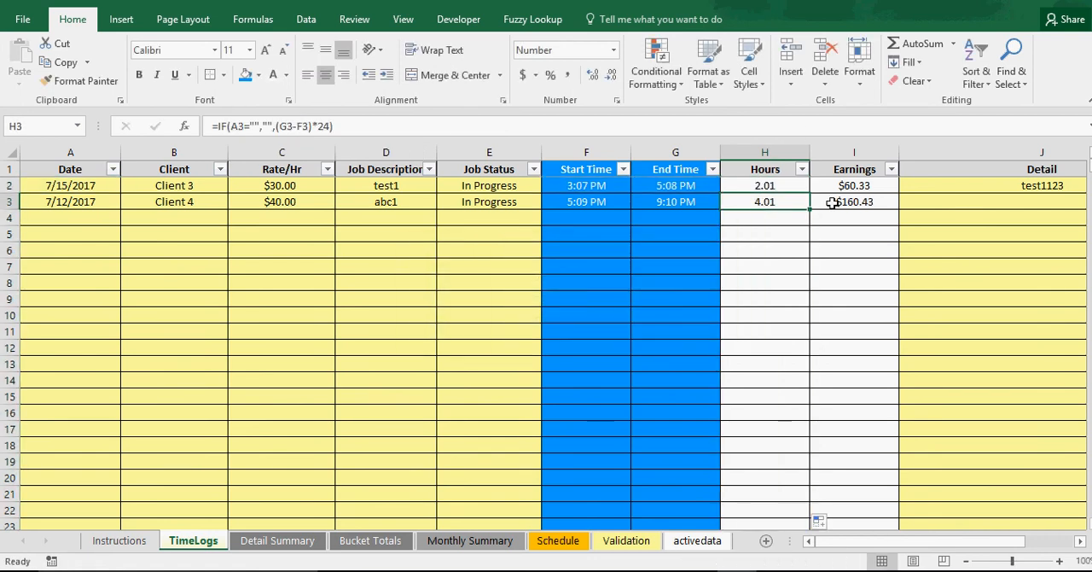
Check the Earnings formulas in I3 through I5 and save the workbook
{"action": "left_click", "coordinate": [836, 203]}
{"action": "left_click", "coordinate": [843, 216]}
{"action": "left_click", "coordinate": [846, 234]}
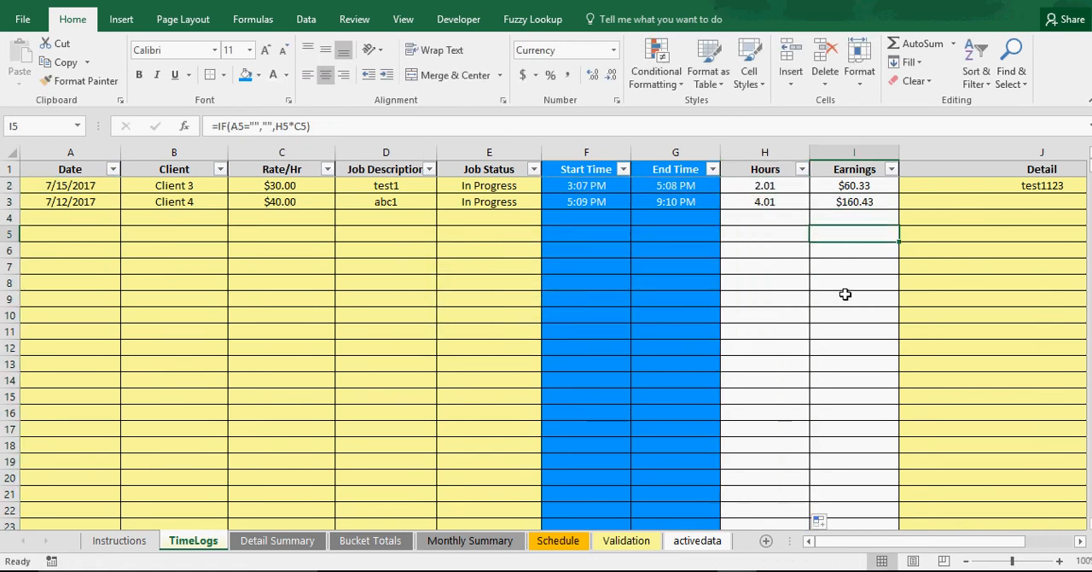
{"action": "key", "text": "ctrl+s"}
Start a third time entry in row 4 with date 7/13/2017, Client 2 and a rate of $45 per hour
{"action": "left_click", "coordinate": [104, 218]}
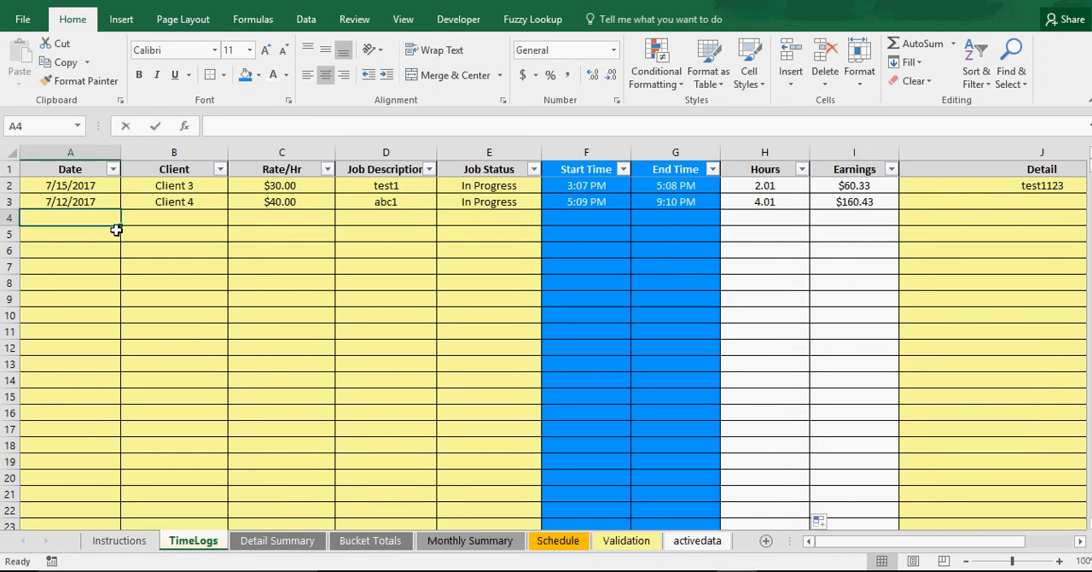
{"action": "type", "text": "7/13/2017"}
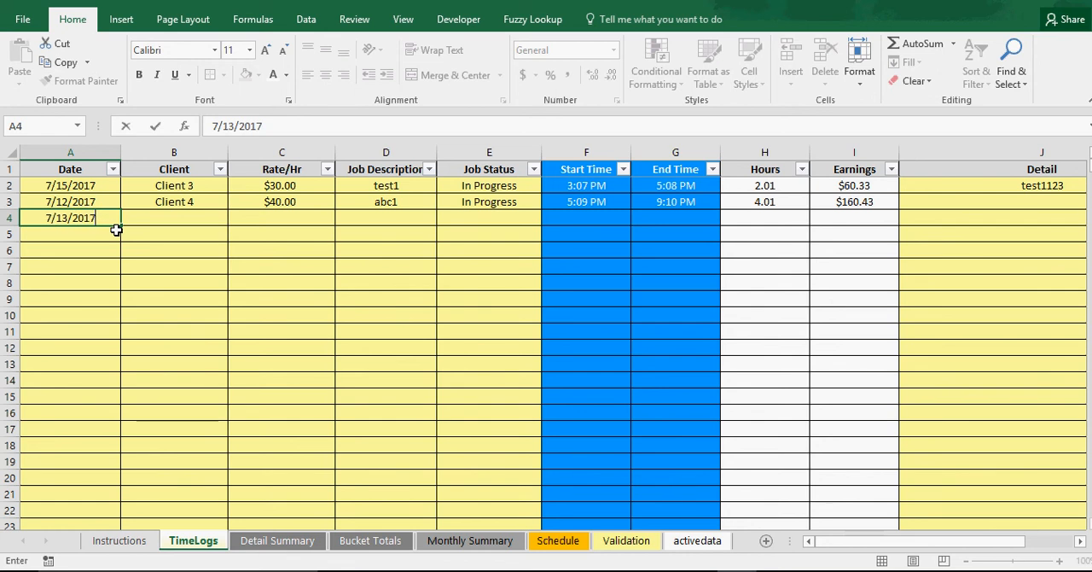
{"action": "key", "text": "Return"}
{"action": "key", "text": "Up"}
{"action": "key", "text": "Right"}
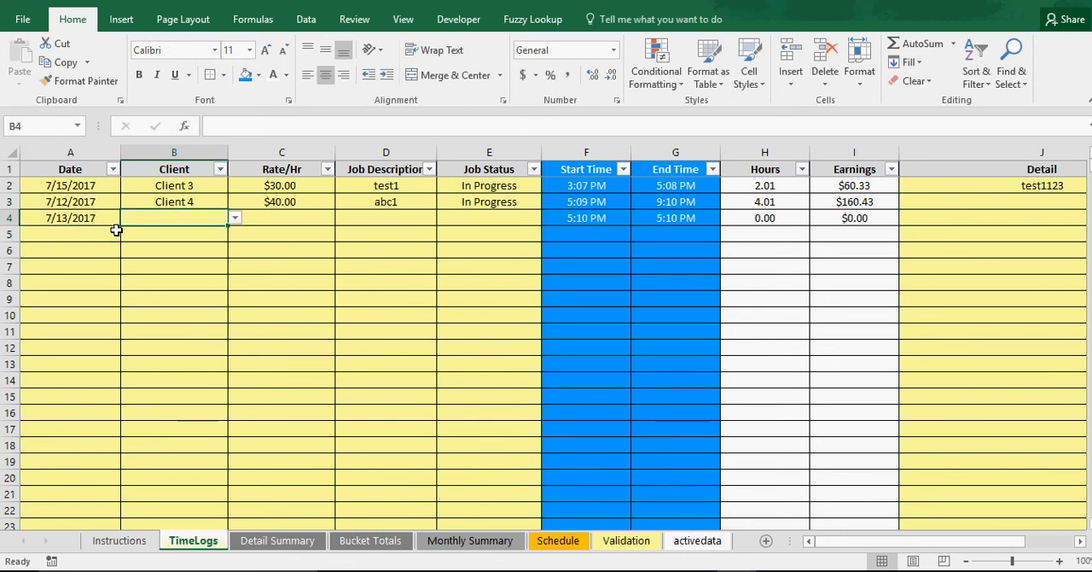
{"action": "left_click", "coordinate": [236, 220]}
{"action": "left_click", "coordinate": [294, 220]}
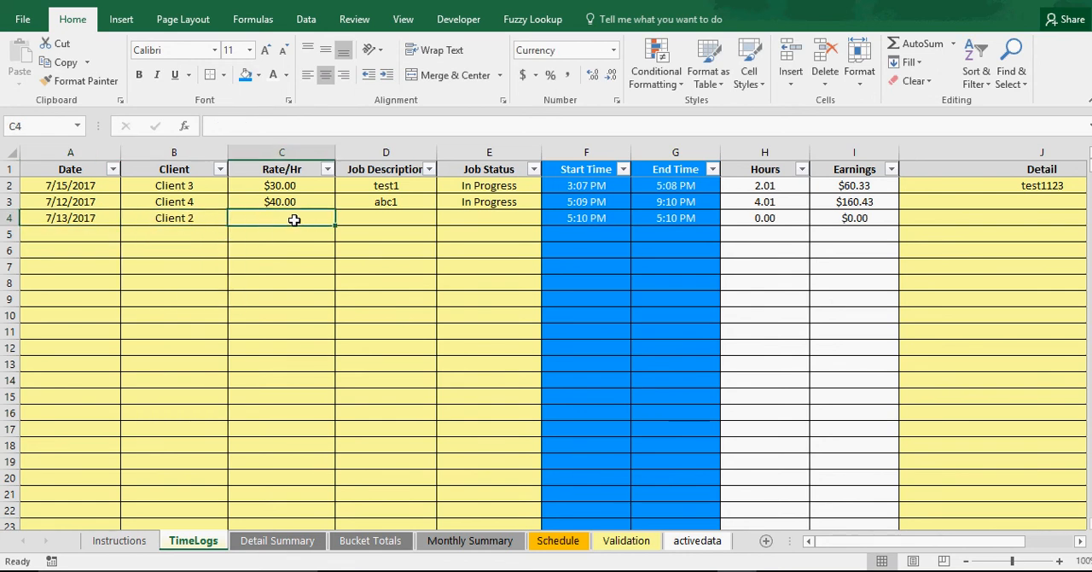
{"action": "type", "text": "45"}
{"action": "key", "text": "Return"}
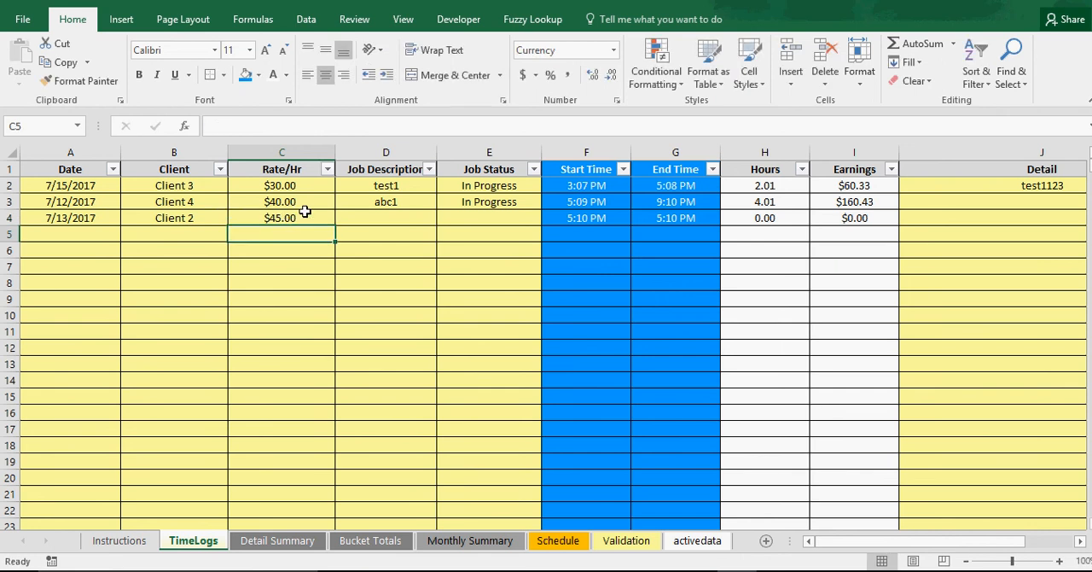
Enter eccd as the third entry's job description in D4 and choose In Progress as its job status
{"action": "left_click", "coordinate": [373, 214]}
{"action": "type", "text": "eccd"}
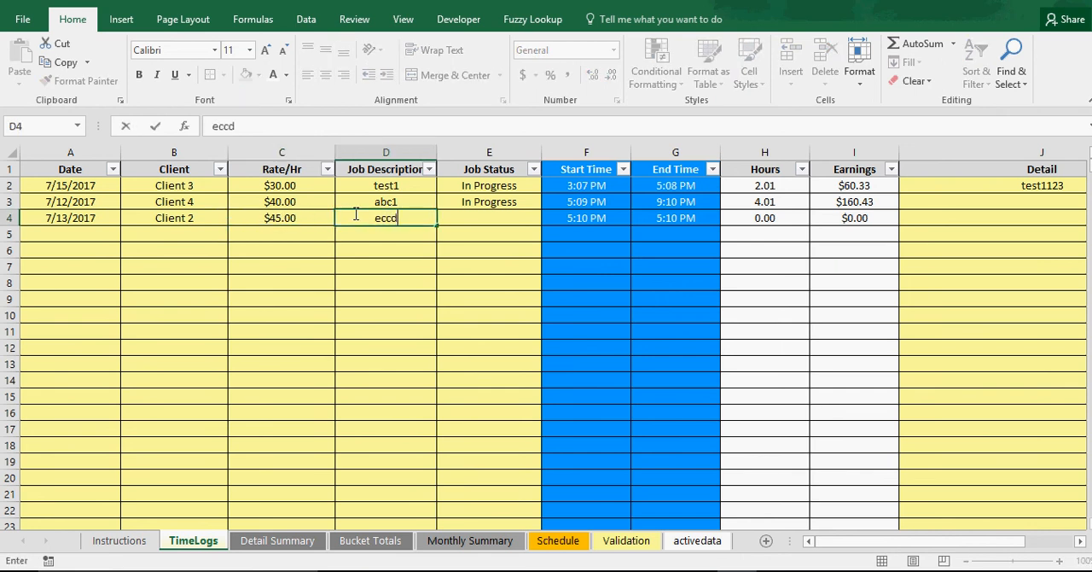
{"action": "left_click", "coordinate": [485, 221]}
{"action": "left_click", "coordinate": [549, 218]}
{"action": "left_click", "coordinate": [506, 228]}
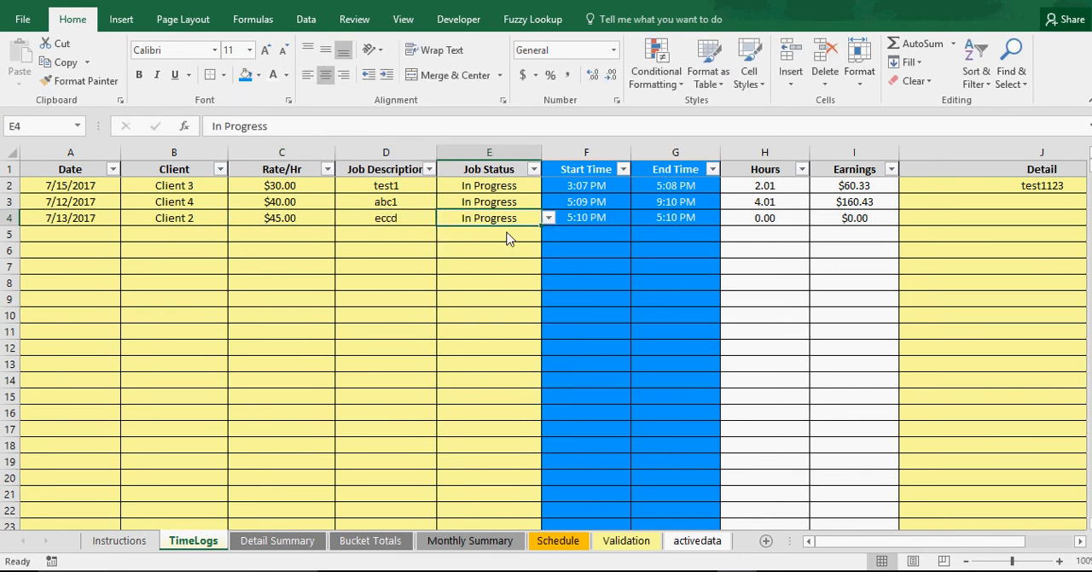
Replace the third entry's Start Time and End Time formulas in F4:G4 with their fixed values
{"action": "left_click_drag", "start_coordinate": [590, 219], "coordinate": [647, 220]}
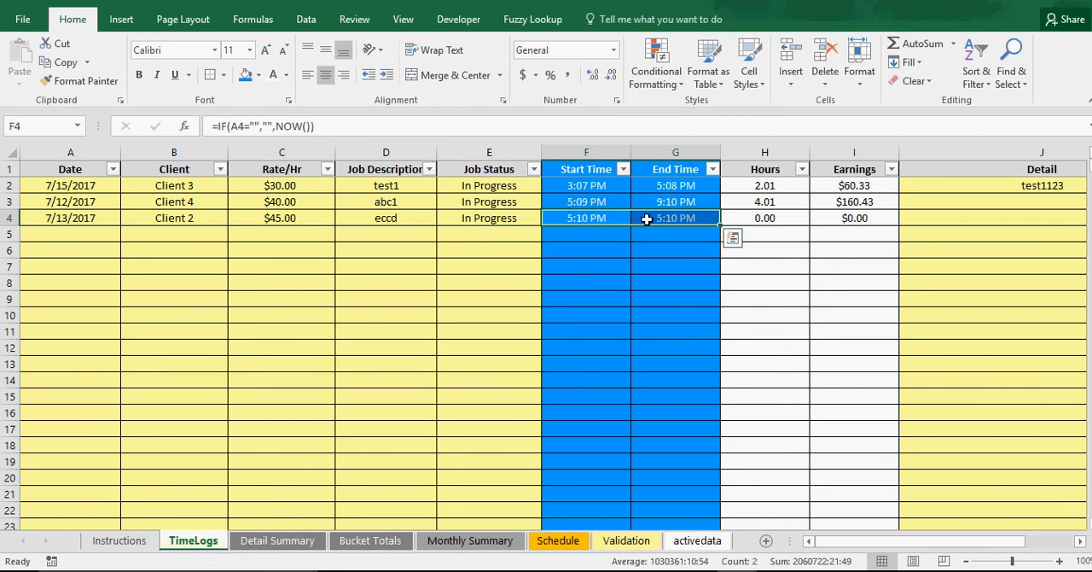
{"action": "right_click", "coordinate": [602, 216]}
{"action": "left_click", "coordinate": [629, 245]}
{"action": "right_click", "coordinate": [616, 220]}
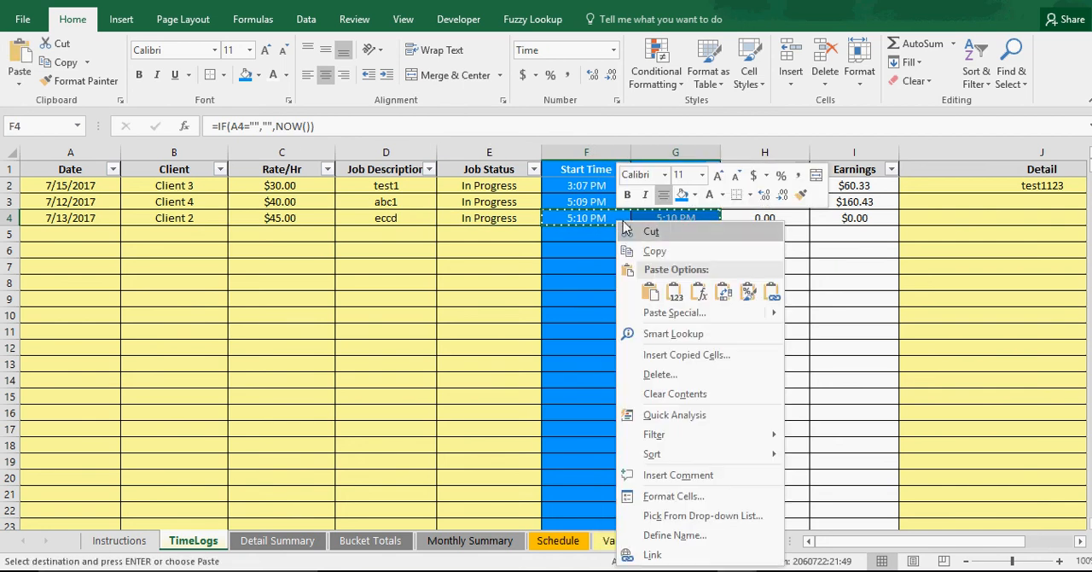
{"action": "left_click", "coordinate": [674, 292]}
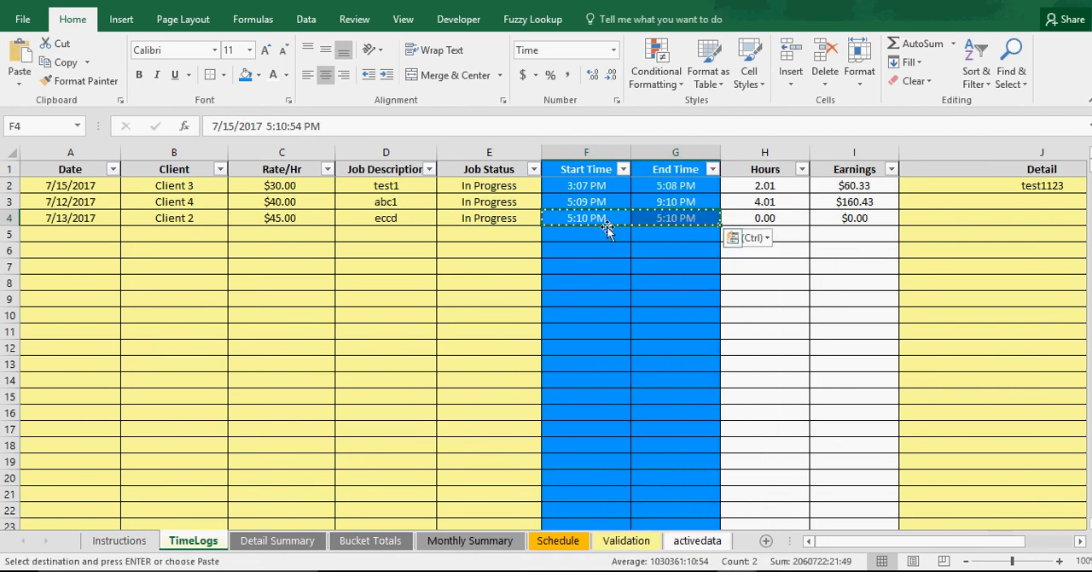
Set the Start Time in F4 to 7/15/2017 1:10:54 PM and the End Time in G4 to 7/15/2017 2:10:54 PM
{"action": "left_click", "coordinate": [270, 126]}
{"action": "key", "text": "BackSpace"}
{"action": "type", "text": "1"}
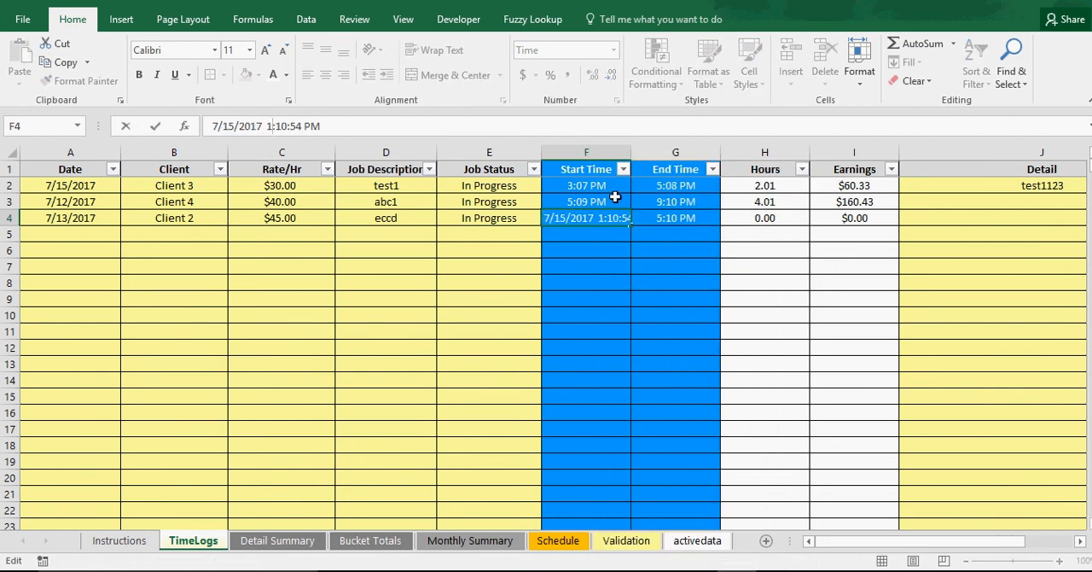
{"action": "left_click", "coordinate": [671, 220]}
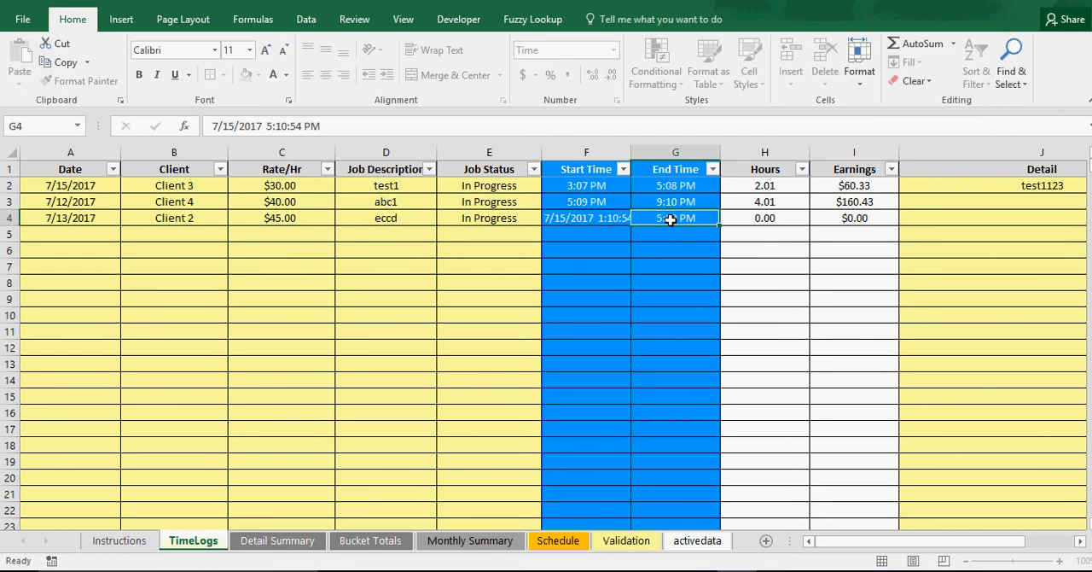
{"action": "left_click", "coordinate": [270, 126]}
{"action": "key", "text": "BackSpace"}
{"action": "type", "text": "2"}
{"action": "key", "text": "Return"}
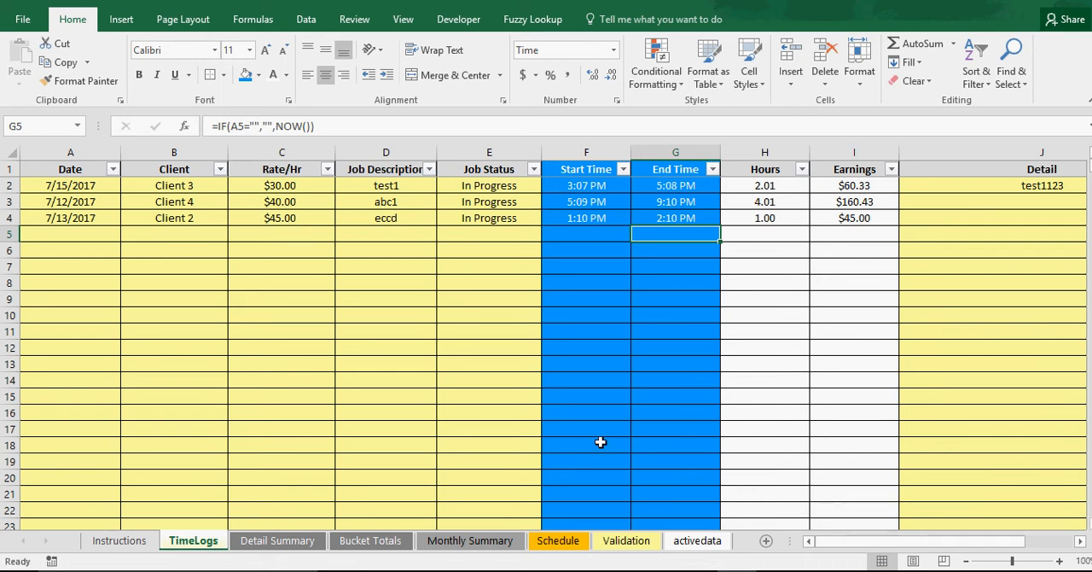
On the Detail Summary sheet, set the specific client to Client 2 and update the data
{"action": "left_click", "coordinate": [279, 540]}
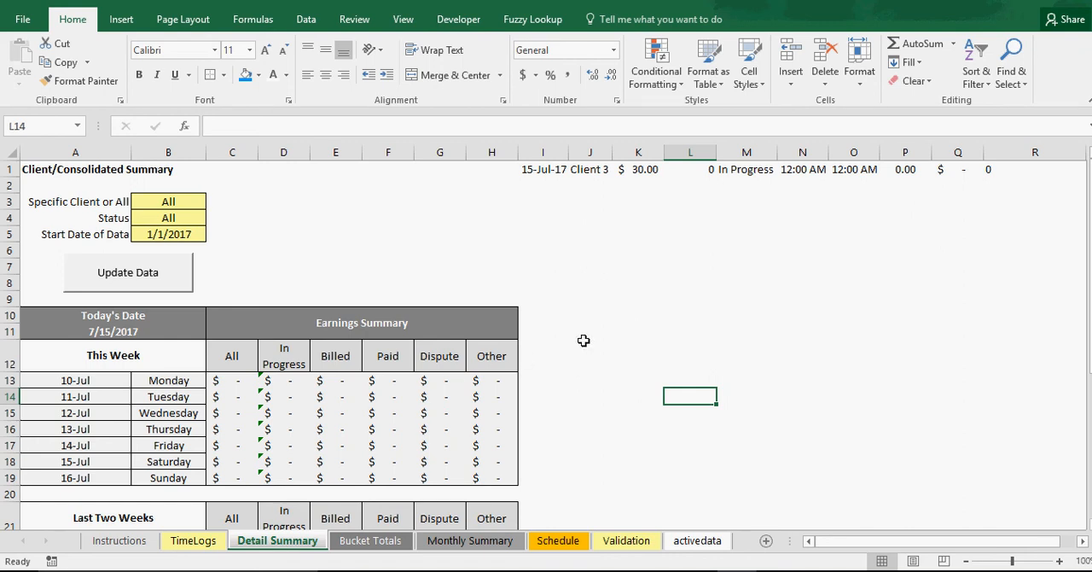
{"action": "left_click", "coordinate": [176, 202]}
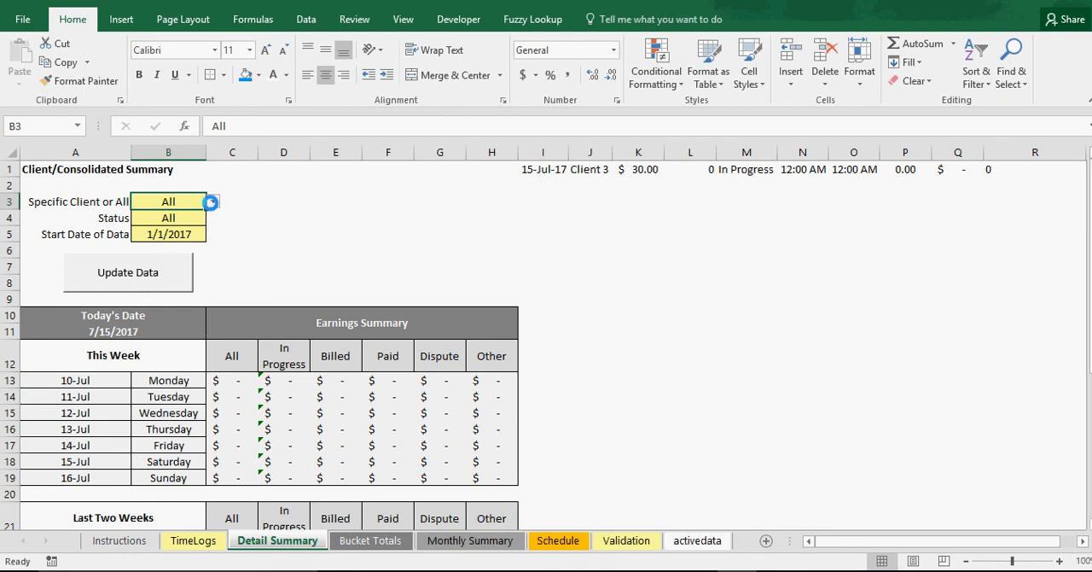
{"action": "left_click", "coordinate": [212, 202]}
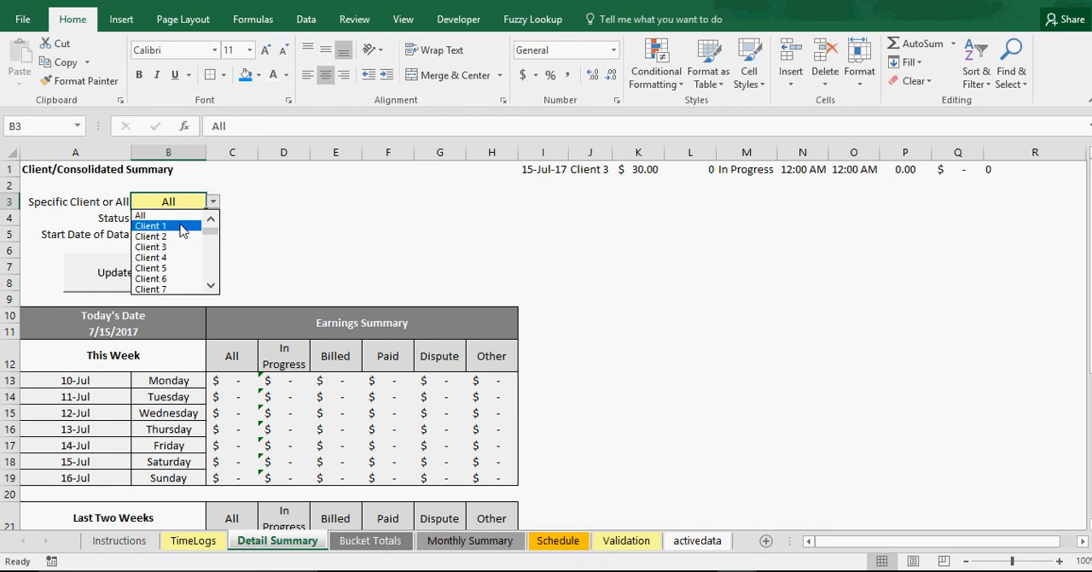
{"action": "left_click", "coordinate": [177, 235]}
{"action": "left_click", "coordinate": [175, 218]}
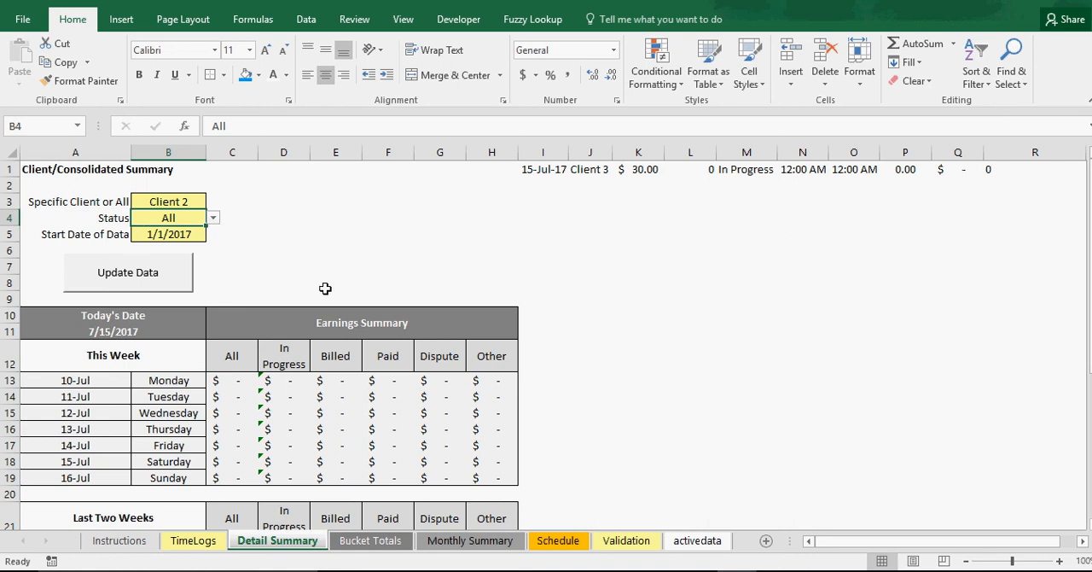
{"action": "left_click", "coordinate": [153, 282]}
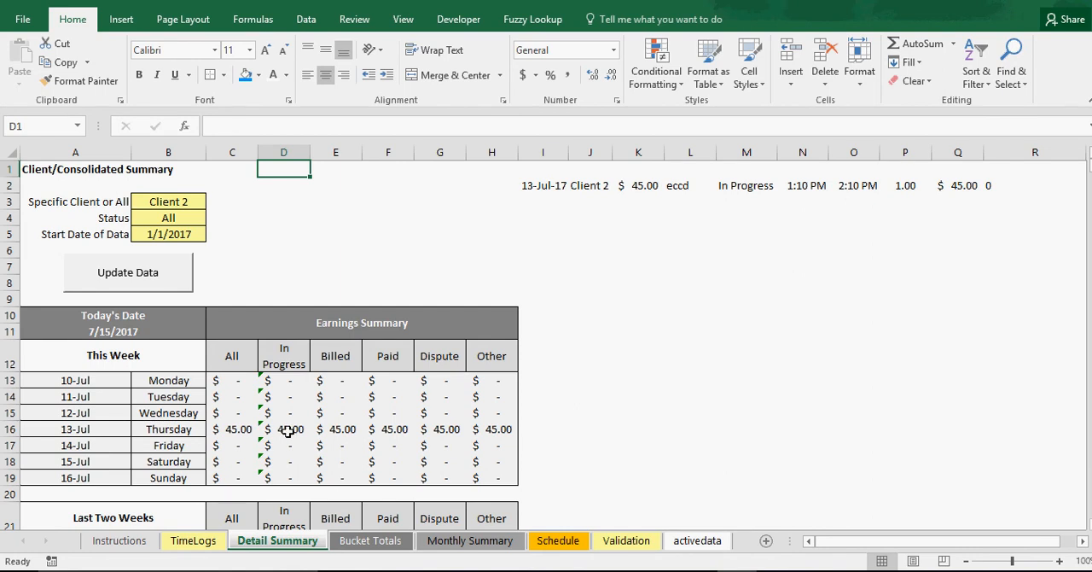
Compare the All, In Progress and Billed formulas in the 13-Jul row of the This Week table
{"action": "left_click", "coordinate": [338, 428]}
{"action": "double_click", "coordinate": [338, 429]}
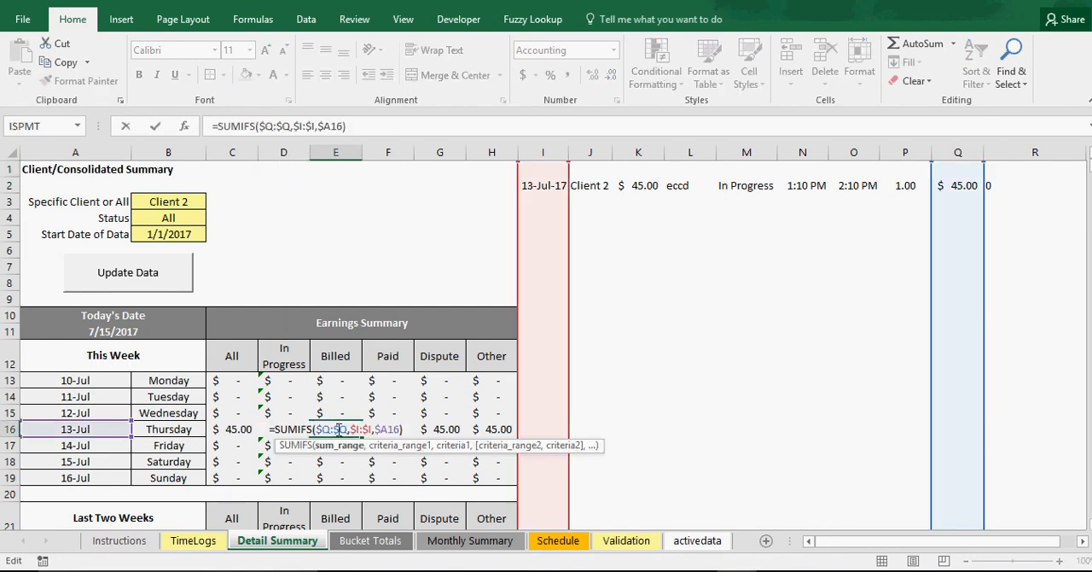
{"action": "key", "text": "Return"}
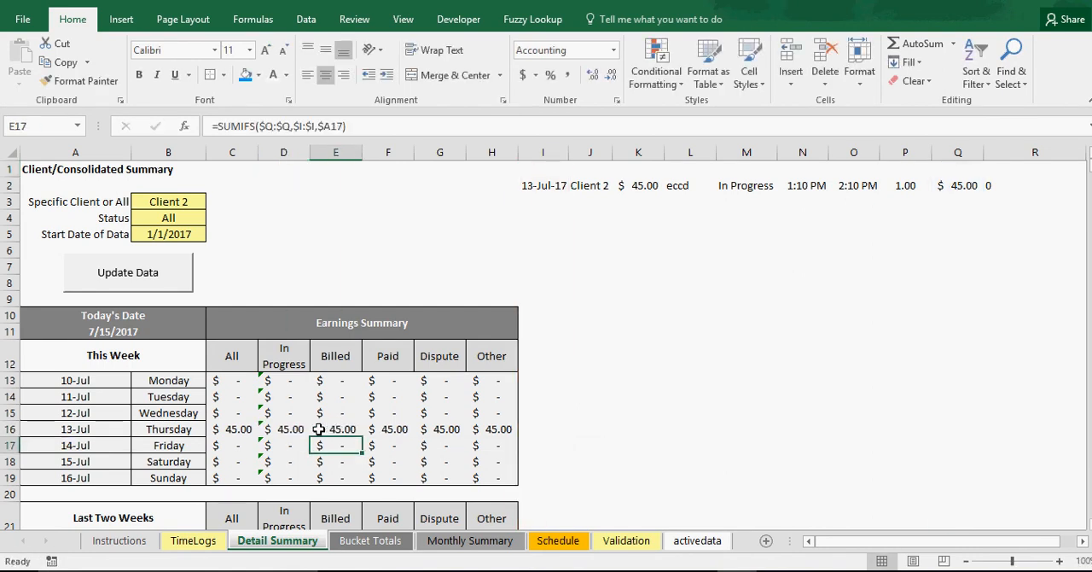
{"action": "double_click", "coordinate": [234, 428]}
{"action": "key", "text": "Return"}
{"action": "left_click", "coordinate": [273, 429]}
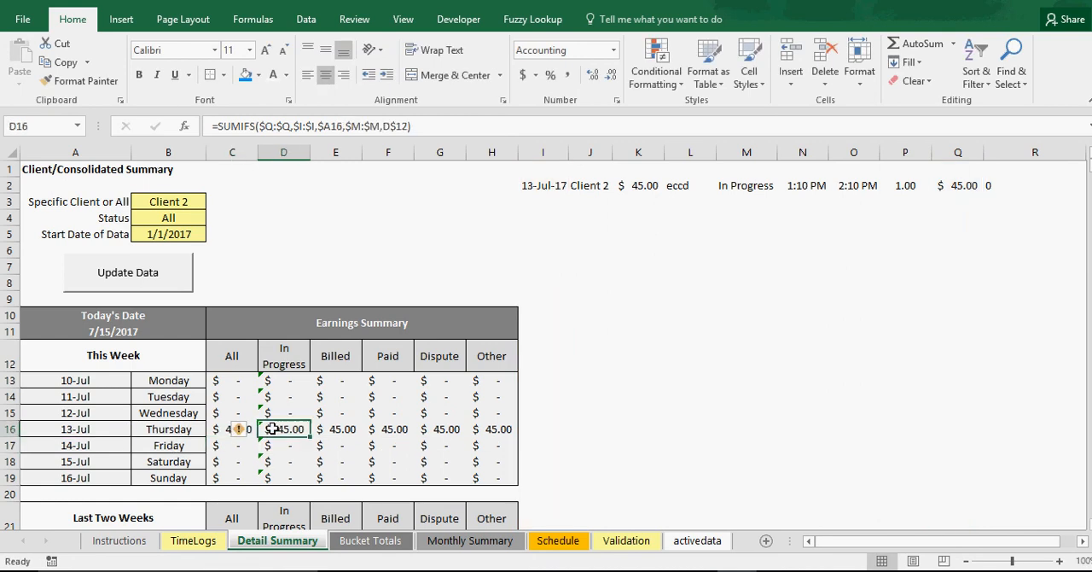
{"action": "double_click", "coordinate": [273, 430]}
{"action": "key", "text": "Return"}
{"action": "left_click", "coordinate": [343, 429]}
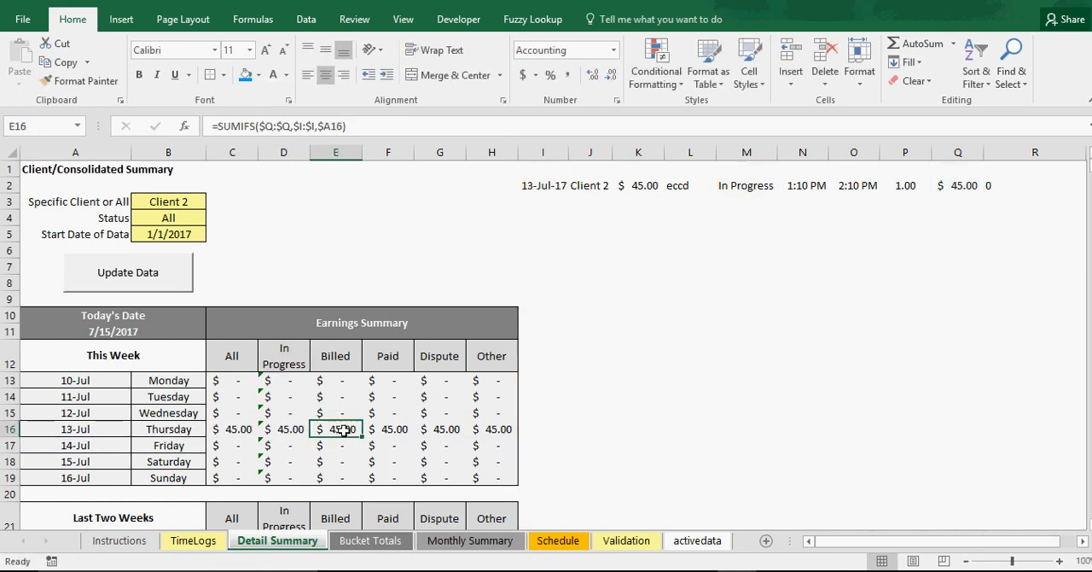
{"action": "double_click", "coordinate": [342, 429]}
{"action": "key", "text": "Return"}
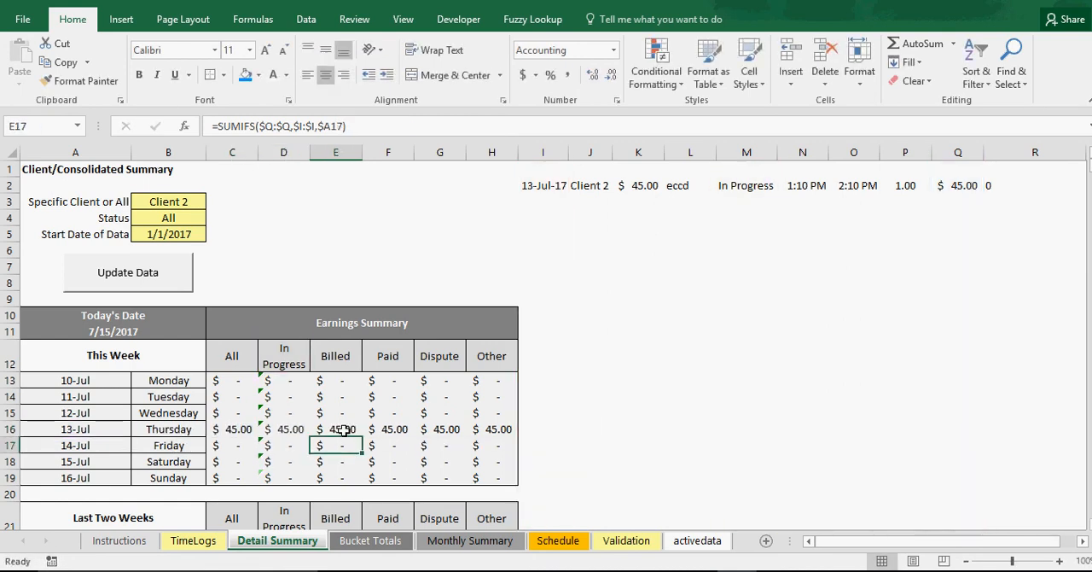
Fill the In Progress SUMIFS formula from D13 across D13:H19 of the This Week table
{"action": "left_click", "coordinate": [333, 380]}
{"action": "left_click", "coordinate": [293, 381]}
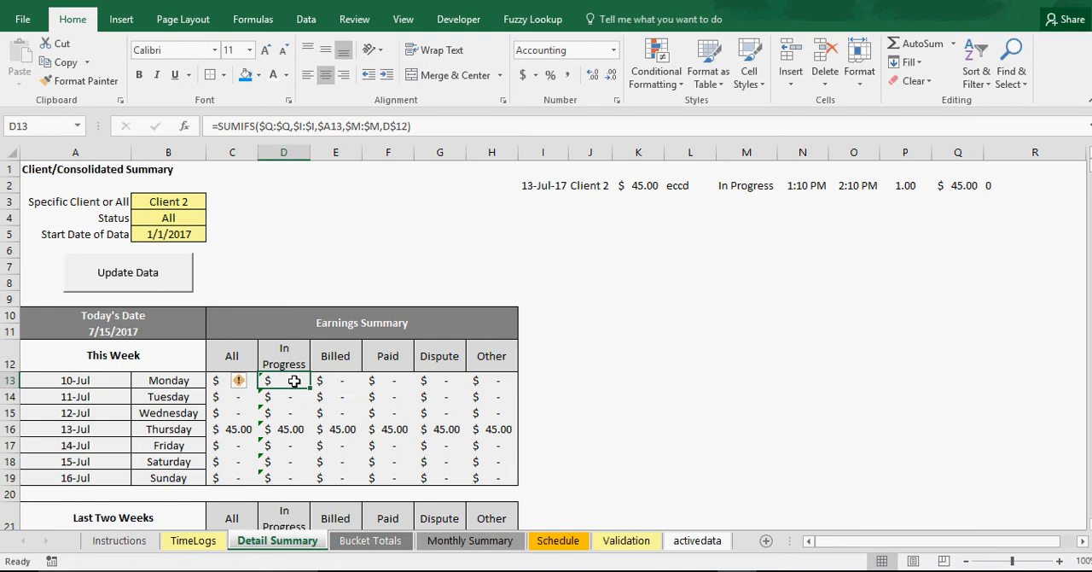
{"action": "double_click", "coordinate": [293, 380]}
{"action": "key", "text": "Escape"}
{"action": "left_click_drag", "start_coordinate": [311, 389], "coordinate": [516, 484]}
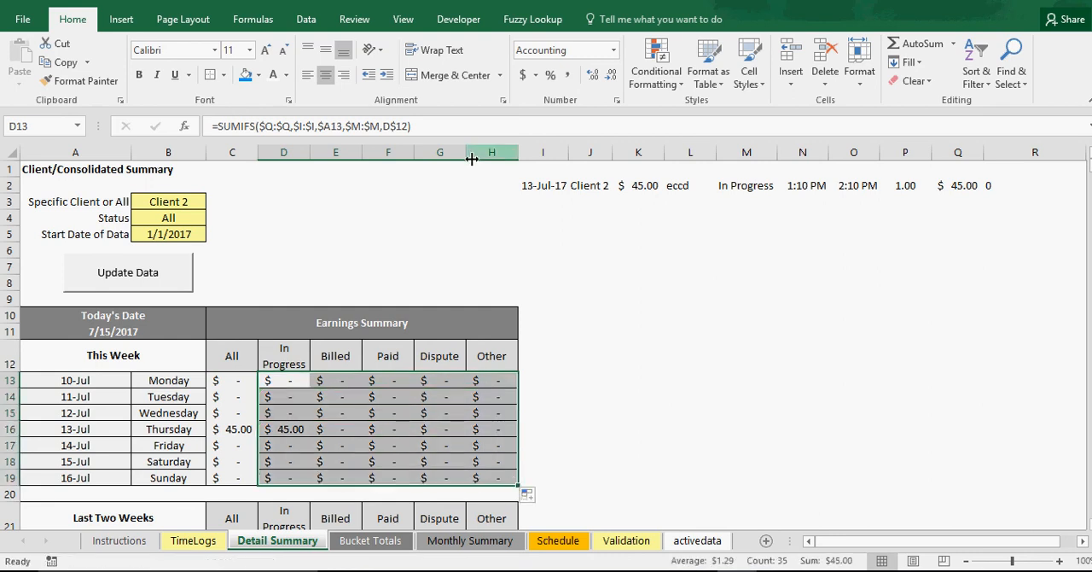
Remove the borders from the filled D13:H19 cells and apply outside borders around C13:H19
{"action": "left_click", "coordinate": [224, 75]}
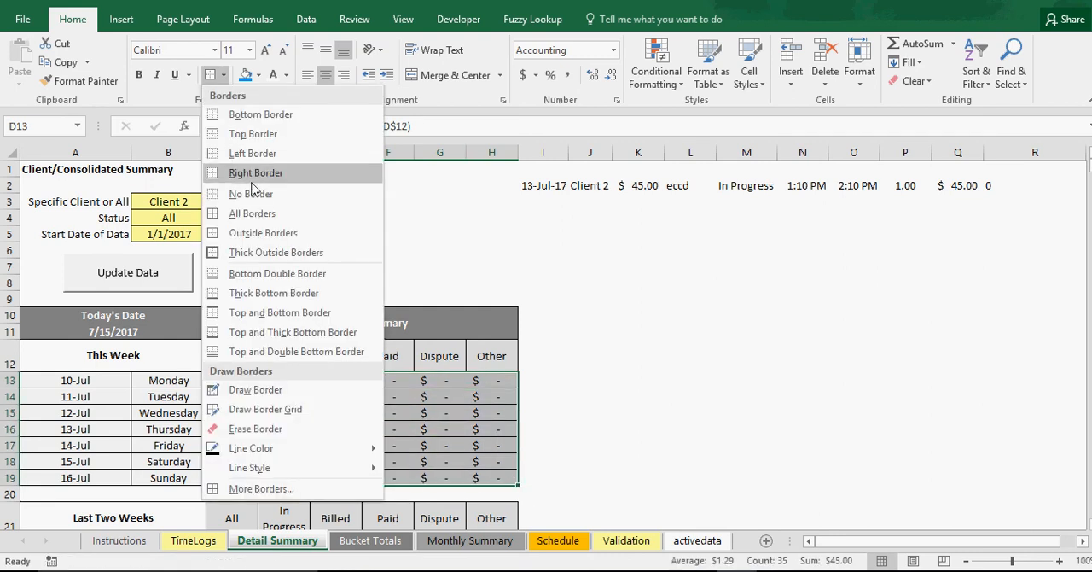
{"action": "left_click", "coordinate": [257, 246]}
{"action": "left_click_drag", "start_coordinate": [248, 384], "coordinate": [481, 479]}
{"action": "left_click", "coordinate": [223, 75]}
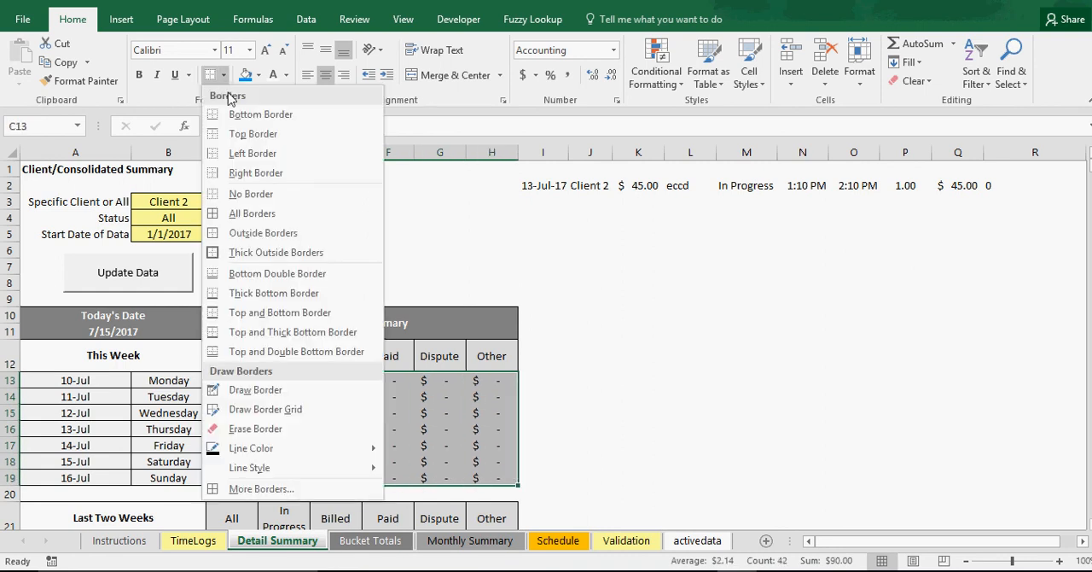
{"action": "left_click", "coordinate": [261, 232]}
{"action": "left_click", "coordinate": [437, 282]}
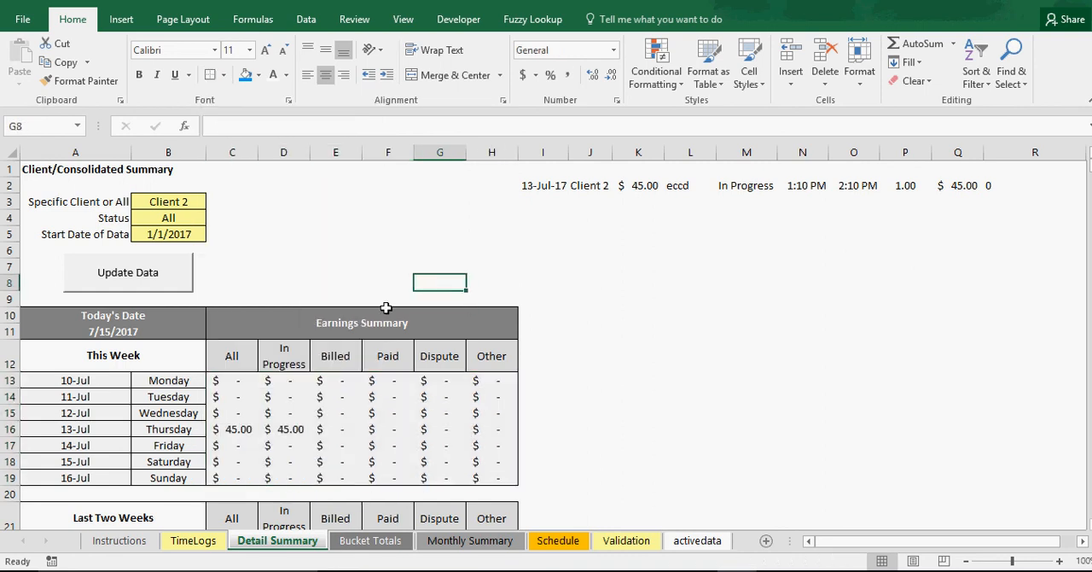
Check the status formulas in D13 and D16:G16, plus the Billed formula in E25 of the Last Two Weeks table
{"action": "left_click", "coordinate": [286, 378]}
{"action": "left_click", "coordinate": [290, 429]}
{"action": "left_click", "coordinate": [346, 429]}
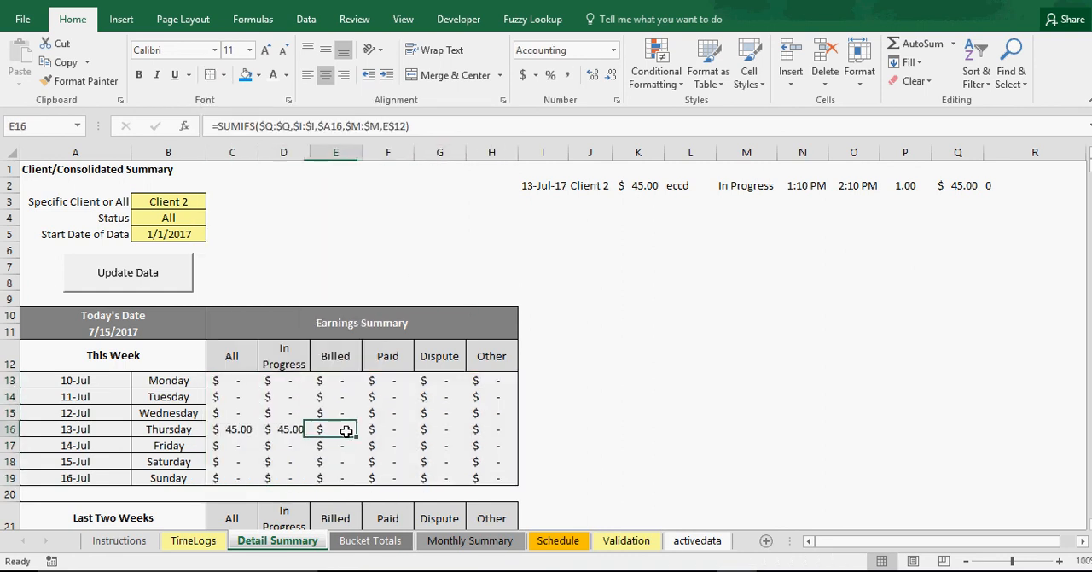
{"action": "left_click", "coordinate": [396, 432]}
{"action": "left_click", "coordinate": [441, 429]}
{"action": "scroll", "coordinate": [379, 429], "scroll_direction": "down", "scroll_amount": 3}
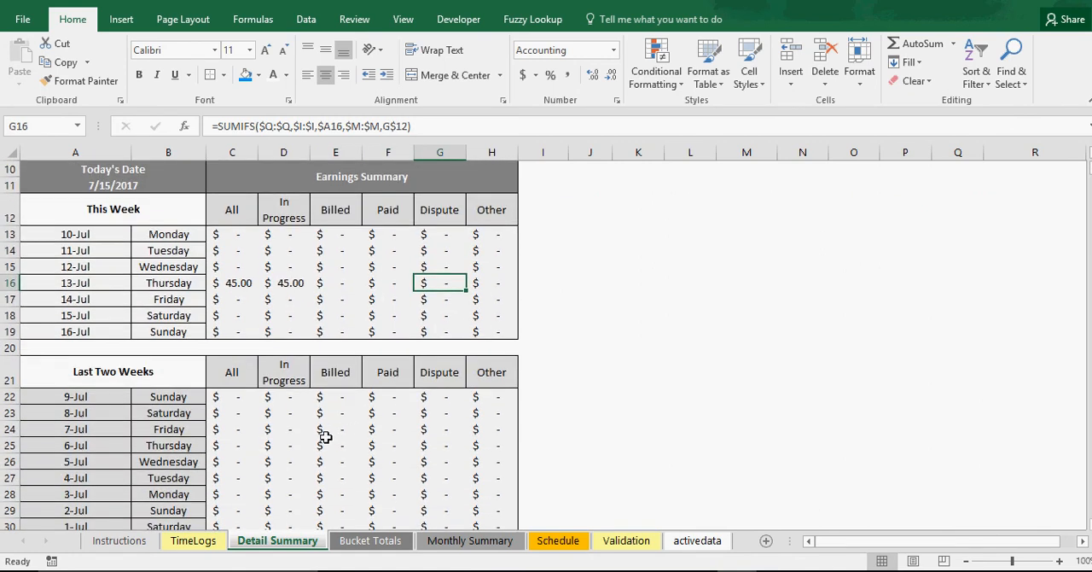
{"action": "double_click", "coordinate": [337, 444]}
{"action": "key", "text": "Return"}
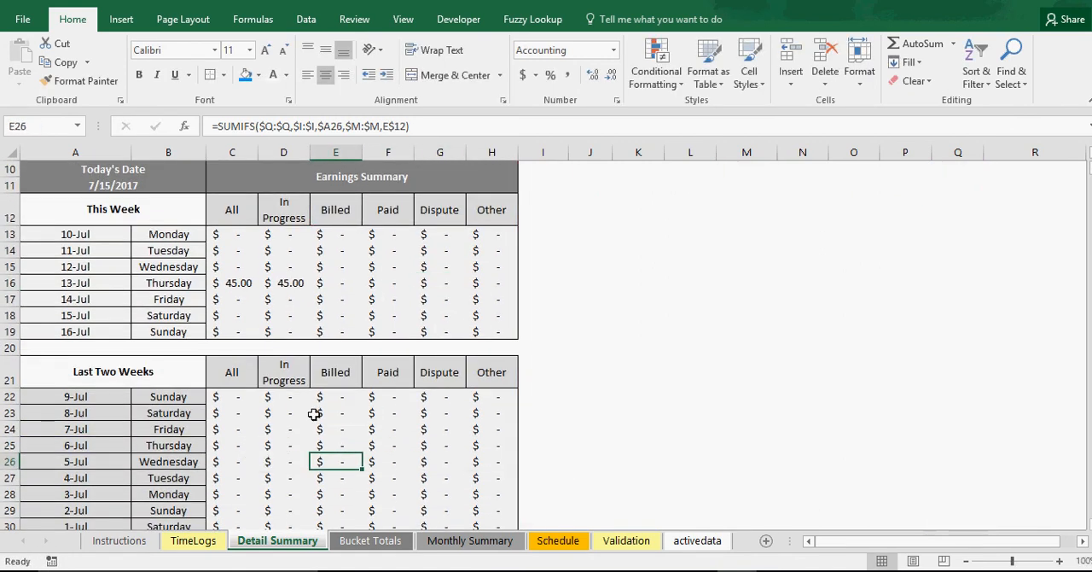
Fill the In Progress formula from D22 across D22:H35 and replace that range's borders with outside borders only
{"action": "left_click", "coordinate": [292, 396]}
{"action": "left_click_drag", "start_coordinate": [310, 404], "coordinate": [518, 501]}
{"action": "left_click", "coordinate": [224, 76]}
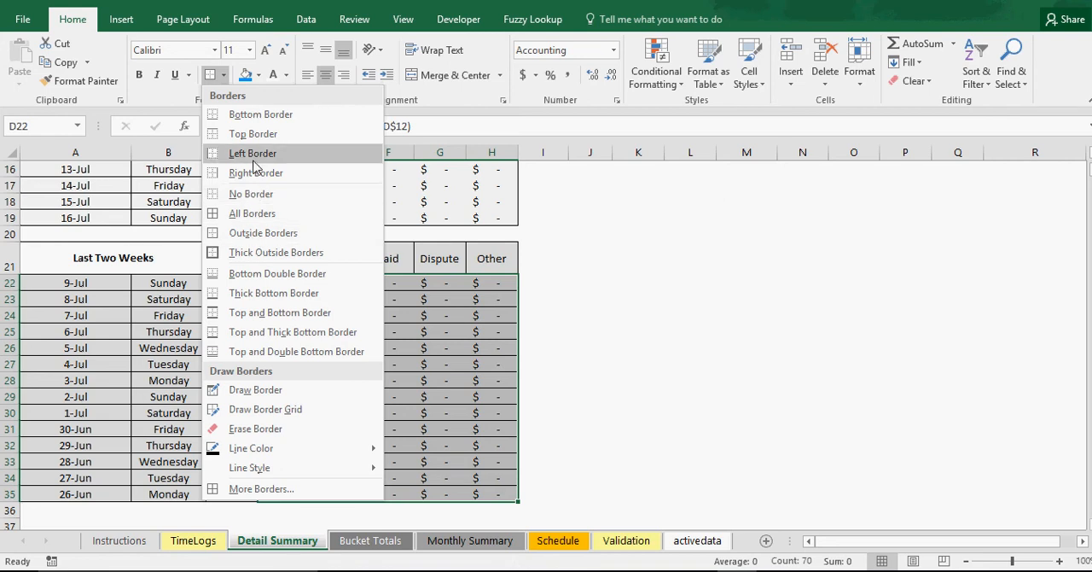
{"action": "left_click", "coordinate": [251, 194]}
{"action": "left_click", "coordinate": [224, 76]}
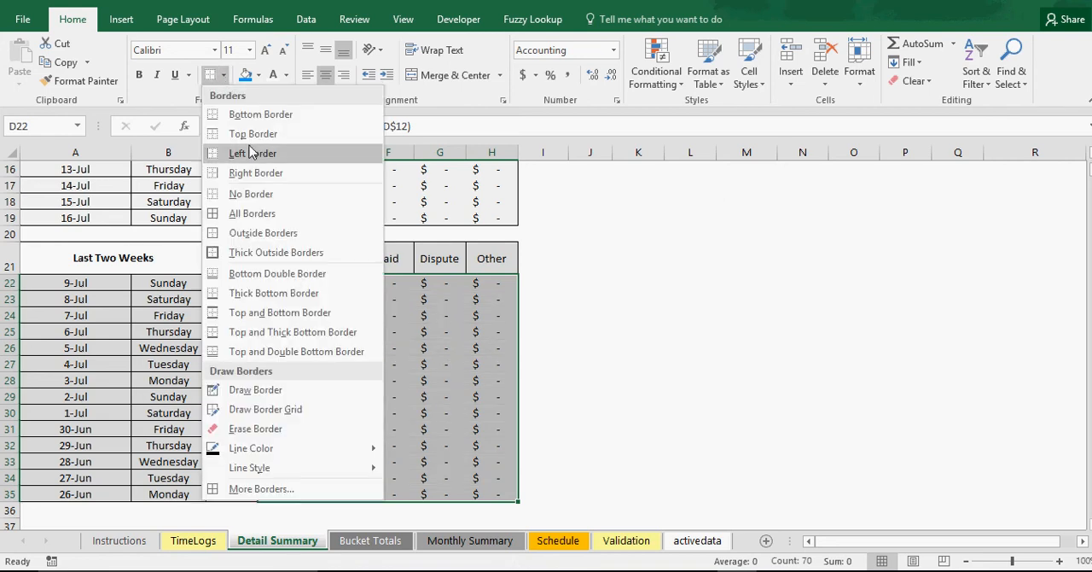
{"action": "left_click", "coordinate": [256, 232]}
{"action": "left_click", "coordinate": [390, 354]}
Check the status criterion references in the E26 and D22 formulas of the Last Two Weeks table
{"action": "double_click", "coordinate": [349, 349]}
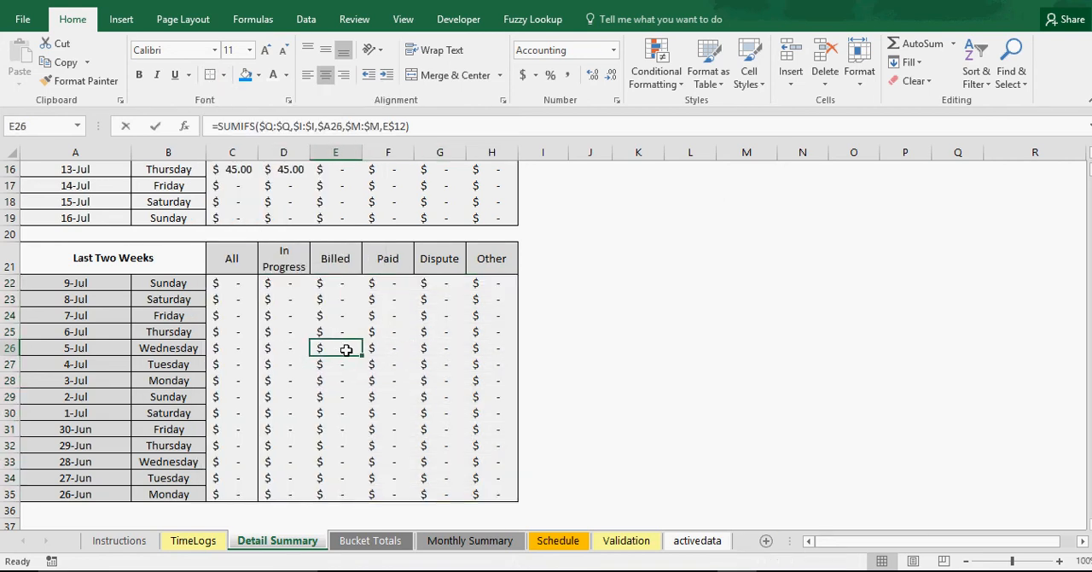
{"action": "key", "text": "Return"}
{"action": "double_click", "coordinate": [290, 281]}
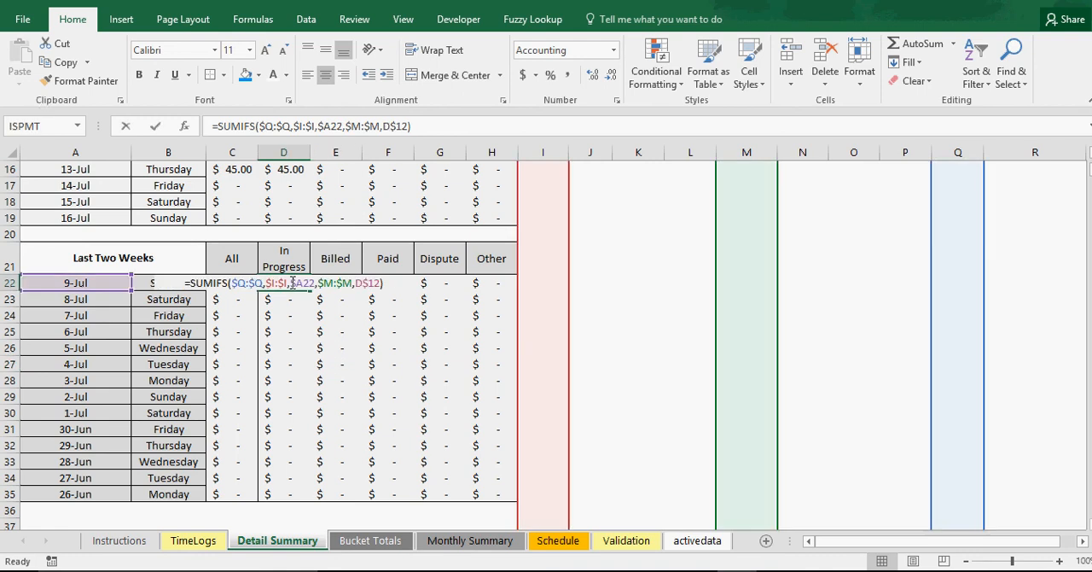
{"action": "key", "text": "Return"}
Copy the In Progress formula from D13 of the This Week table into D22 of the Last Two Weeks table
{"action": "scroll", "coordinate": [290, 280], "scroll_direction": "up", "scroll_amount": 2}
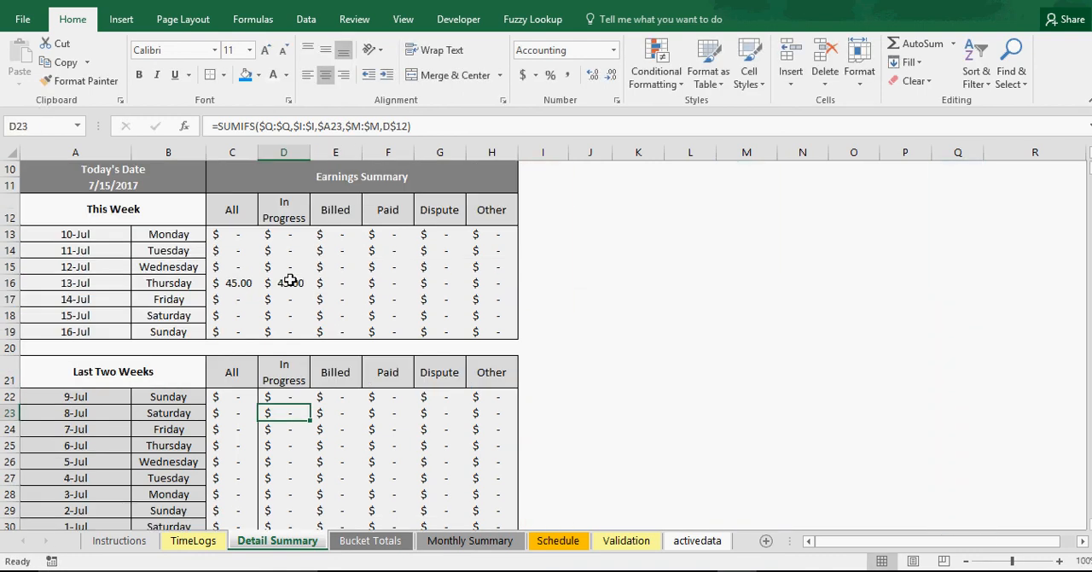
{"action": "left_click", "coordinate": [288, 234]}
{"action": "right_click", "coordinate": [287, 233]}
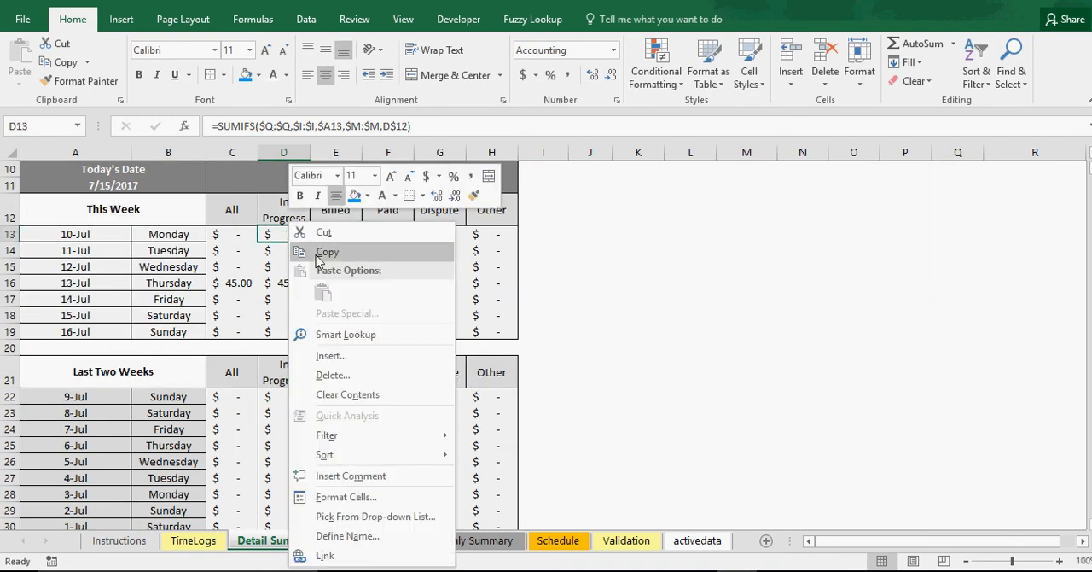
{"action": "left_click", "coordinate": [307, 247]}
{"action": "right_click", "coordinate": [280, 397]}
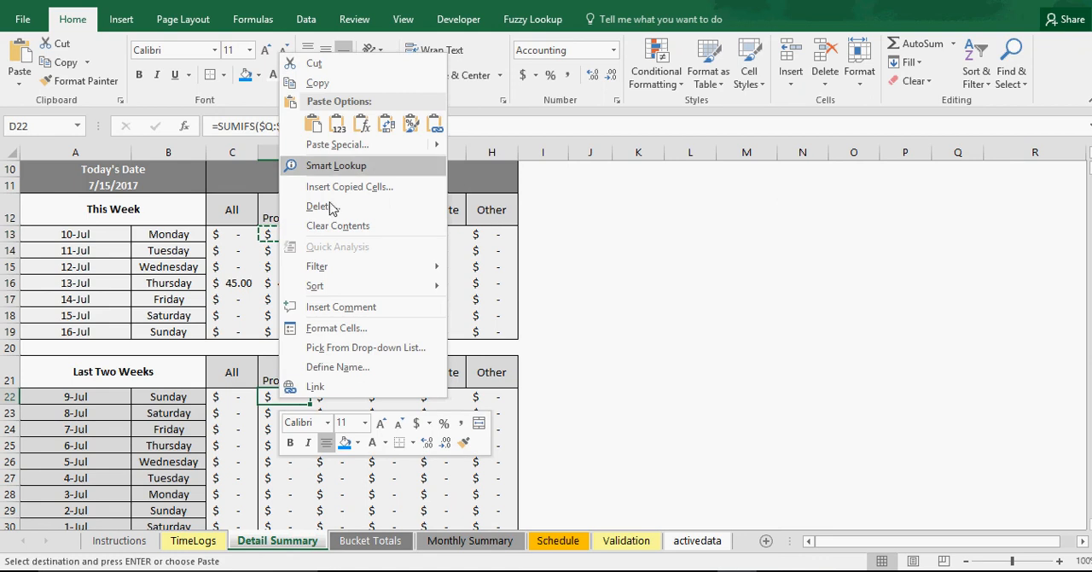
{"action": "left_click", "coordinate": [323, 122]}
Point D22's status criterion at the Last Two Weeks header in D21 and fill the formula across D22:H35
{"action": "double_click", "coordinate": [295, 391]}
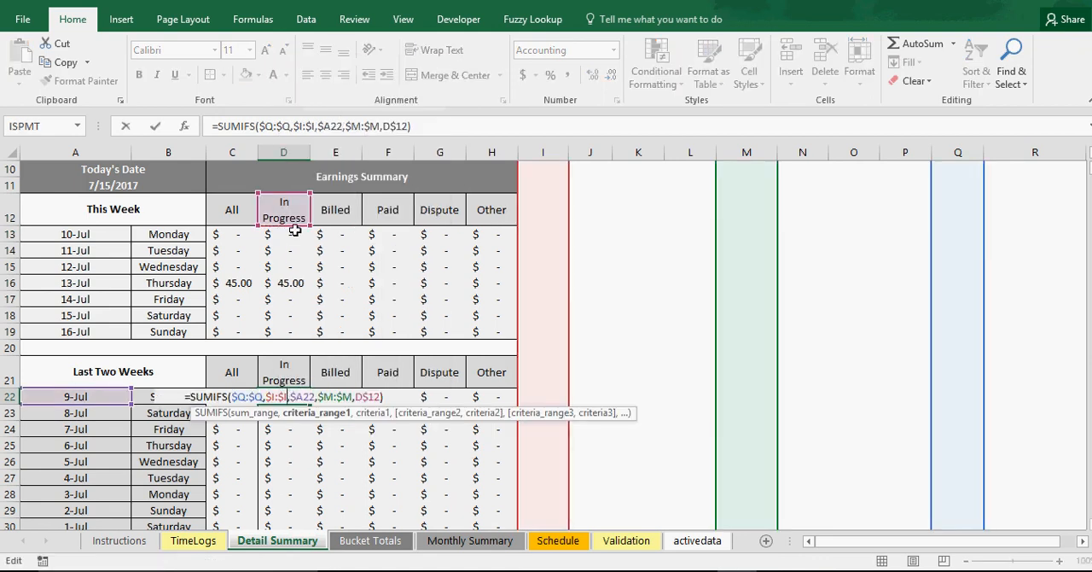
{"action": "left_click_drag", "start_coordinate": [296, 225], "coordinate": [298, 368]}
{"action": "key", "text": "ctrl+Return"}
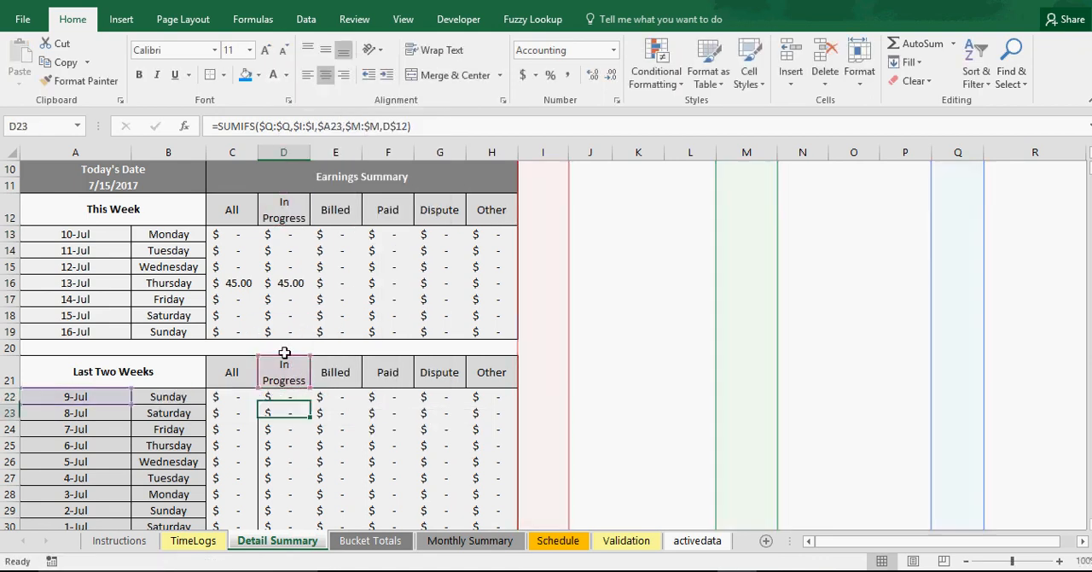
{"action": "left_click_drag", "start_coordinate": [311, 406], "coordinate": [496, 512]}
Clear the borders of C22:H35 and apply outside borders around that range
{"action": "left_click", "coordinate": [237, 282]}
{"action": "left_click_drag", "start_coordinate": [237, 282], "coordinate": [498, 495]}
{"action": "left_click", "coordinate": [223, 75]}
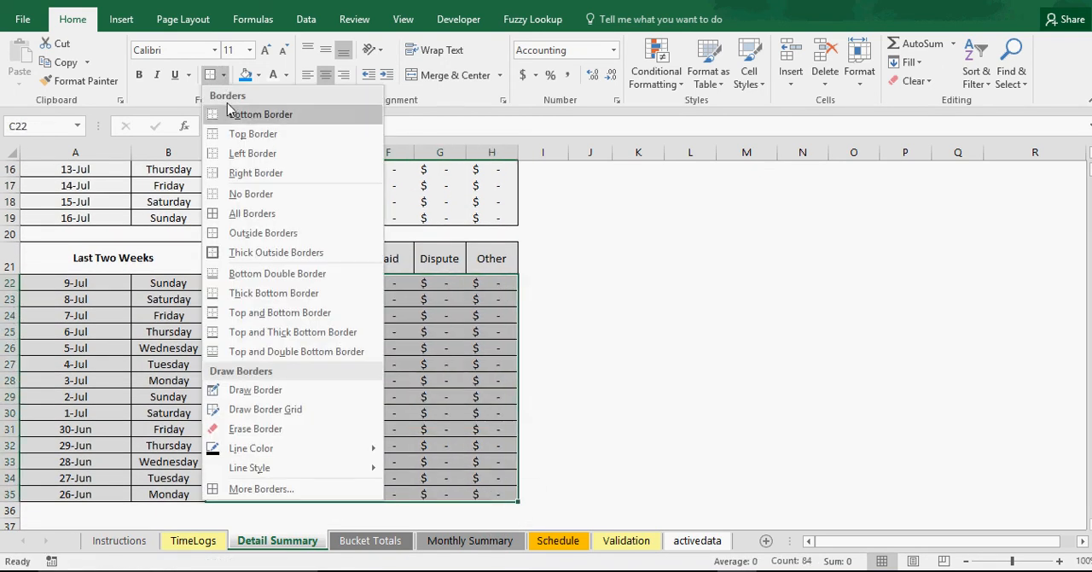
{"action": "left_click", "coordinate": [256, 213]}
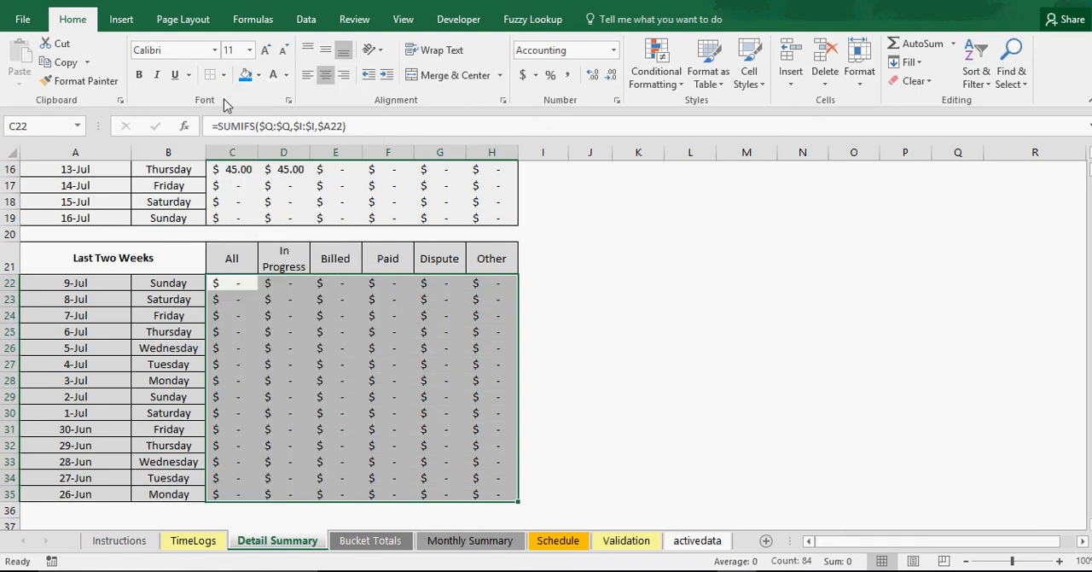
{"action": "left_click", "coordinate": [222, 75]}
{"action": "left_click", "coordinate": [237, 232]}
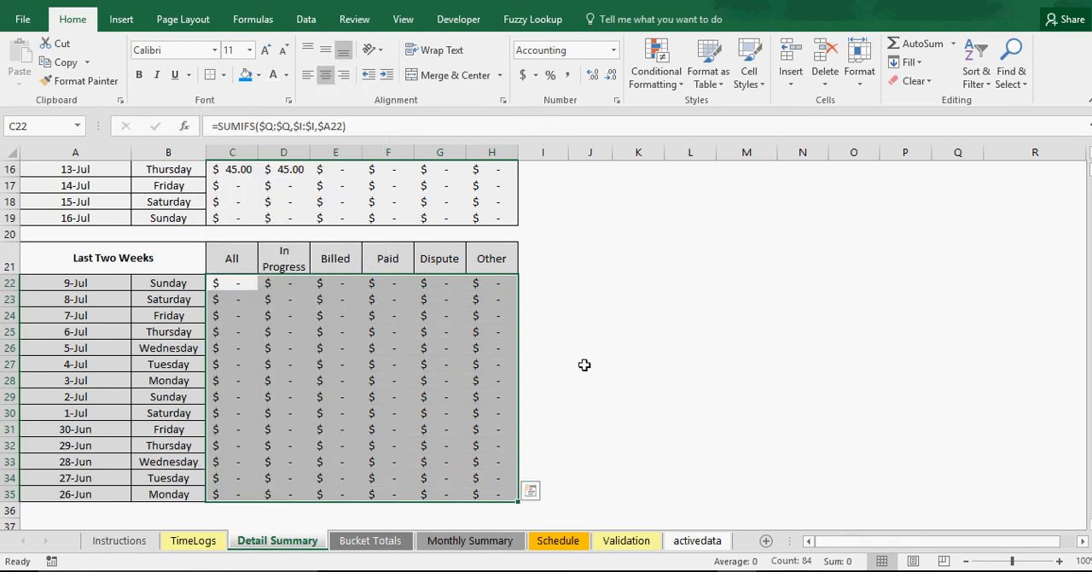
{"action": "left_click", "coordinate": [582, 365]}
Check the formulas in G26, E29 and C28 of the Last Two Weeks table and in C16 of the This Week table
{"action": "double_click", "coordinate": [446, 349]}
{"action": "key", "text": "Return"}
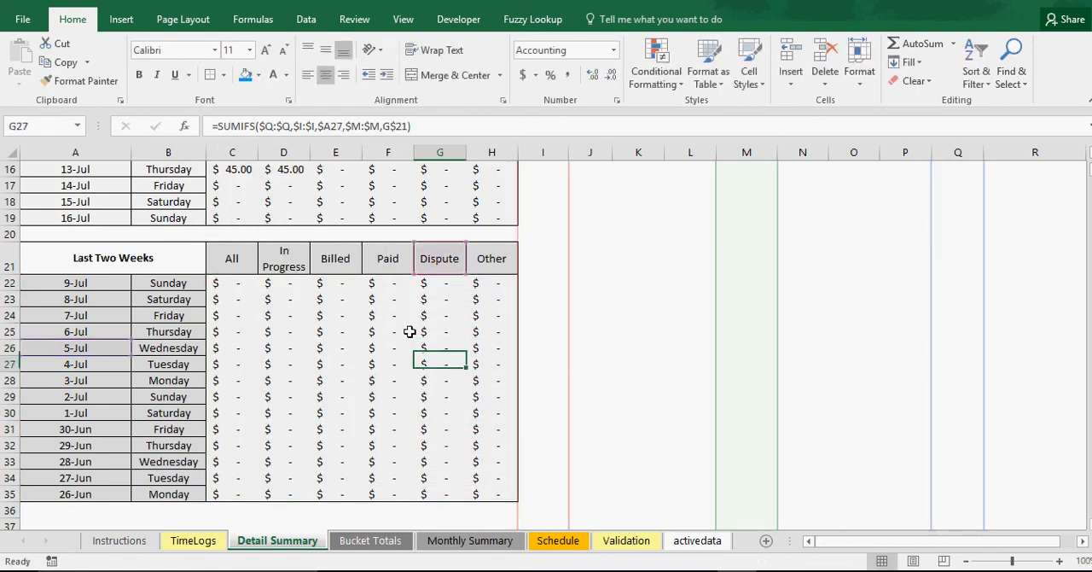
{"action": "double_click", "coordinate": [334, 395]}
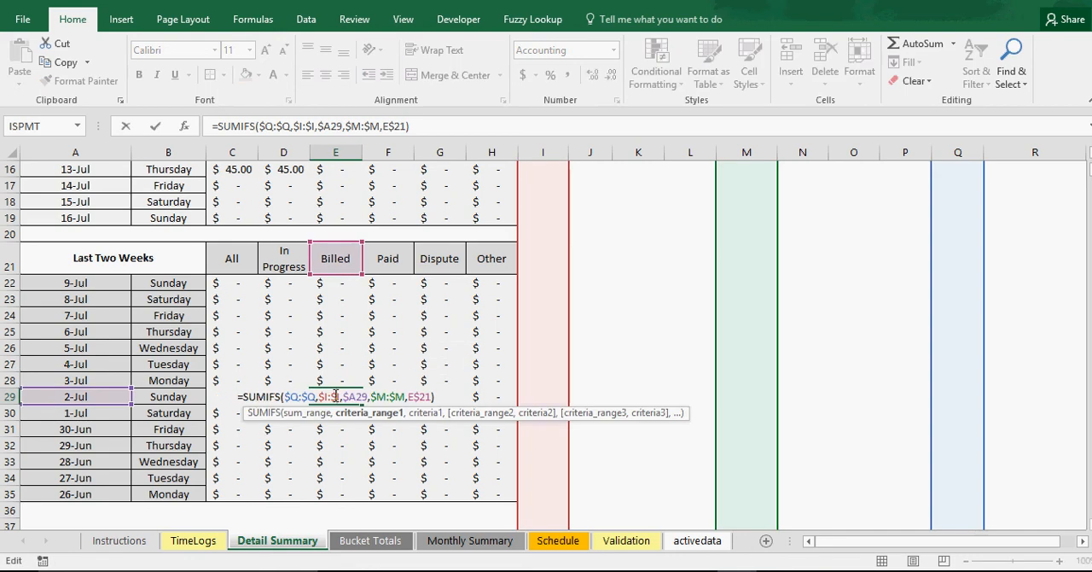
{"action": "key", "text": "Return"}
{"action": "double_click", "coordinate": [236, 388]}
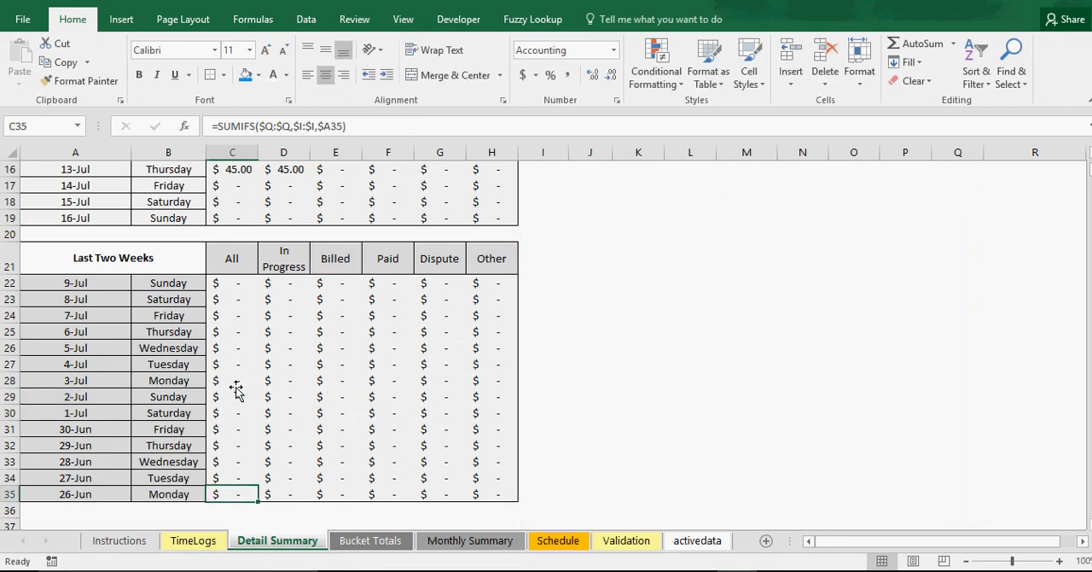
{"action": "double_click", "coordinate": [237, 381]}
{"action": "key", "text": "Return"}
{"action": "scroll", "coordinate": [232, 373], "scroll_direction": "up", "scroll_amount": 4}
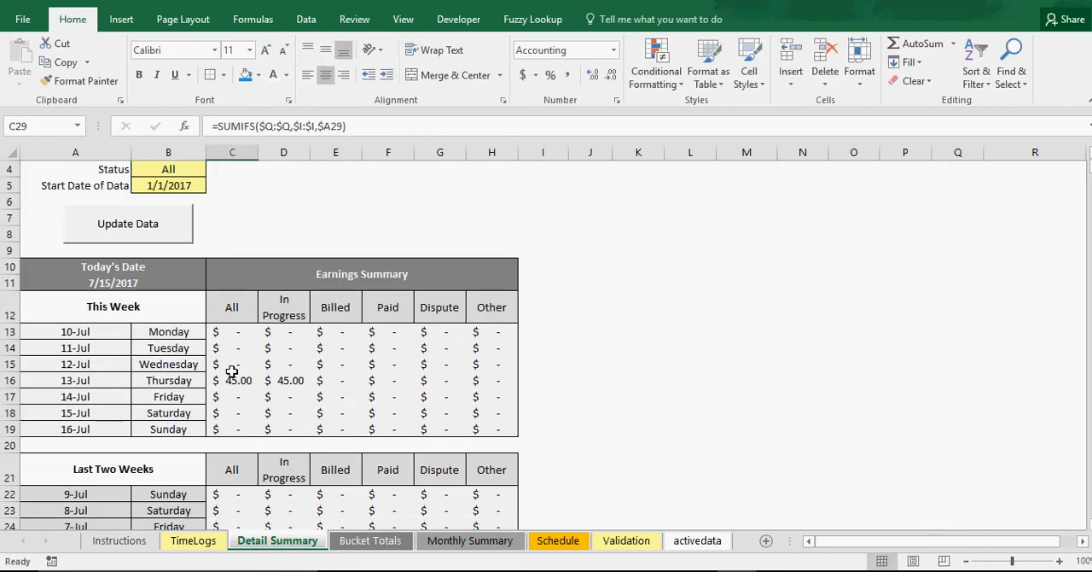
{"action": "double_click", "coordinate": [235, 372]}
{"action": "key", "text": "Escape"}
Set the Start Date of Data in B5 to 12/1/2017 and update the summary data
{"action": "scroll", "coordinate": [226, 367], "scroll_direction": "up", "scroll_amount": 1}
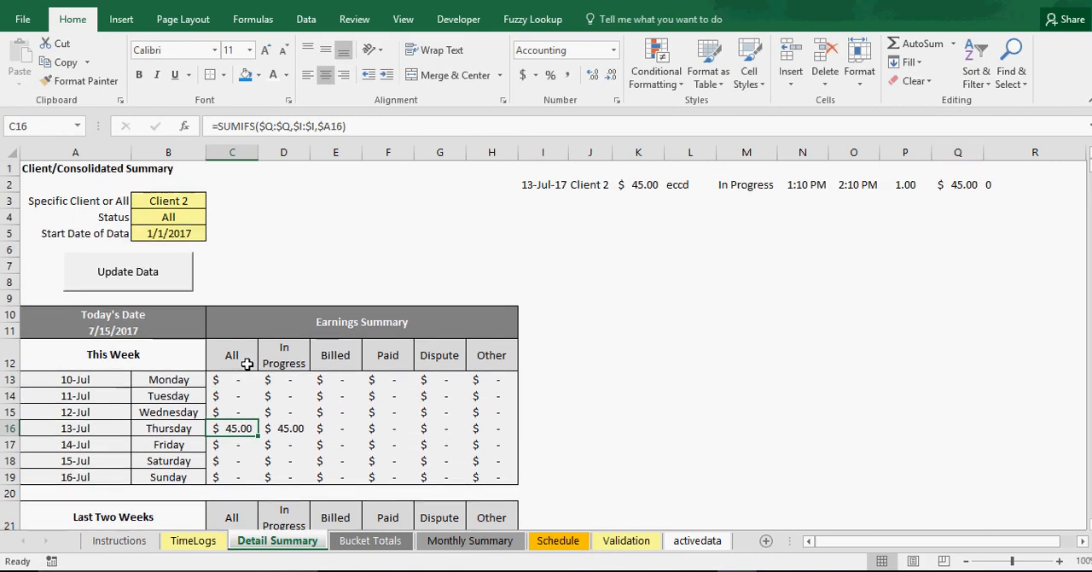
{"action": "left_click", "coordinate": [181, 234]}
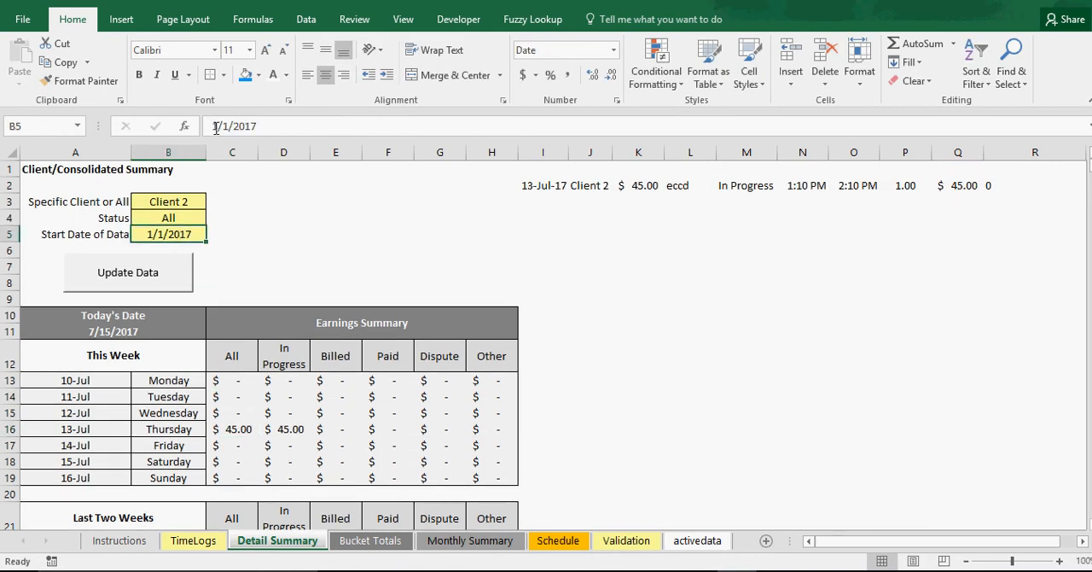
{"action": "left_click_drag", "start_coordinate": [218, 127], "coordinate": [208, 127]}
{"action": "type", "text": "12"}
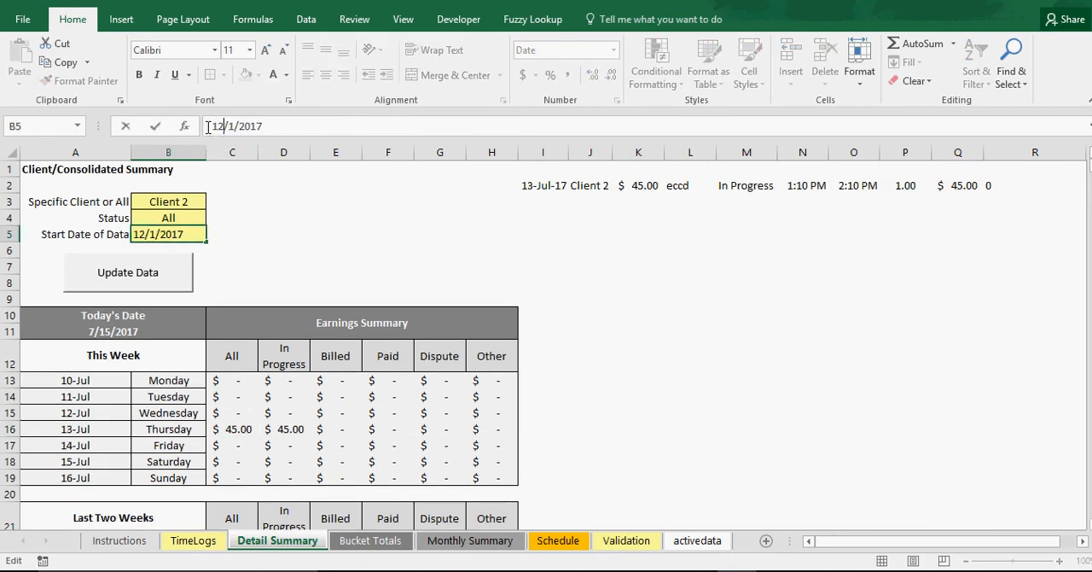
{"action": "key", "text": "Return"}
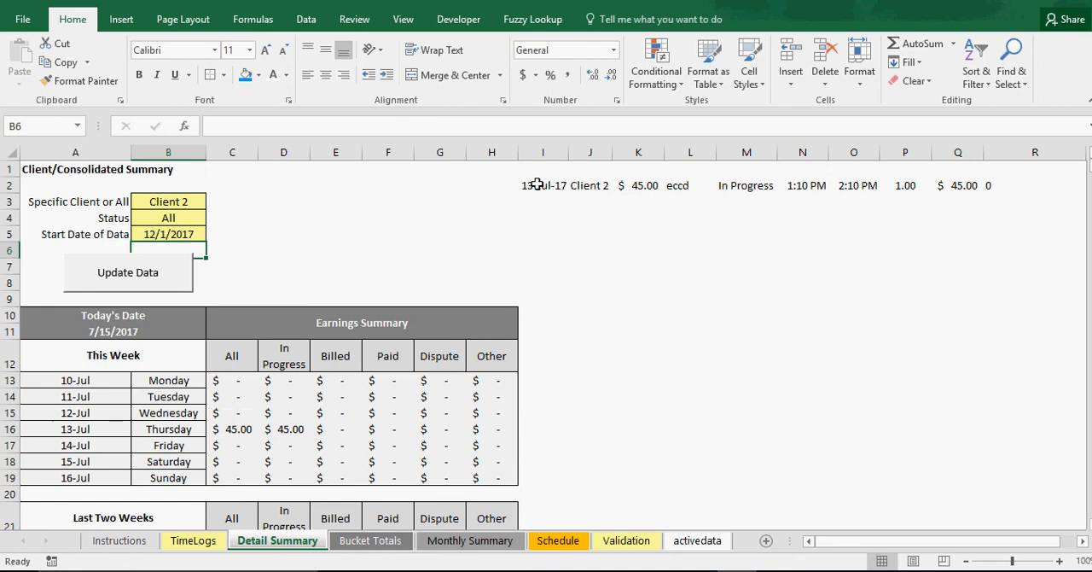
{"action": "left_click", "coordinate": [132, 272]}
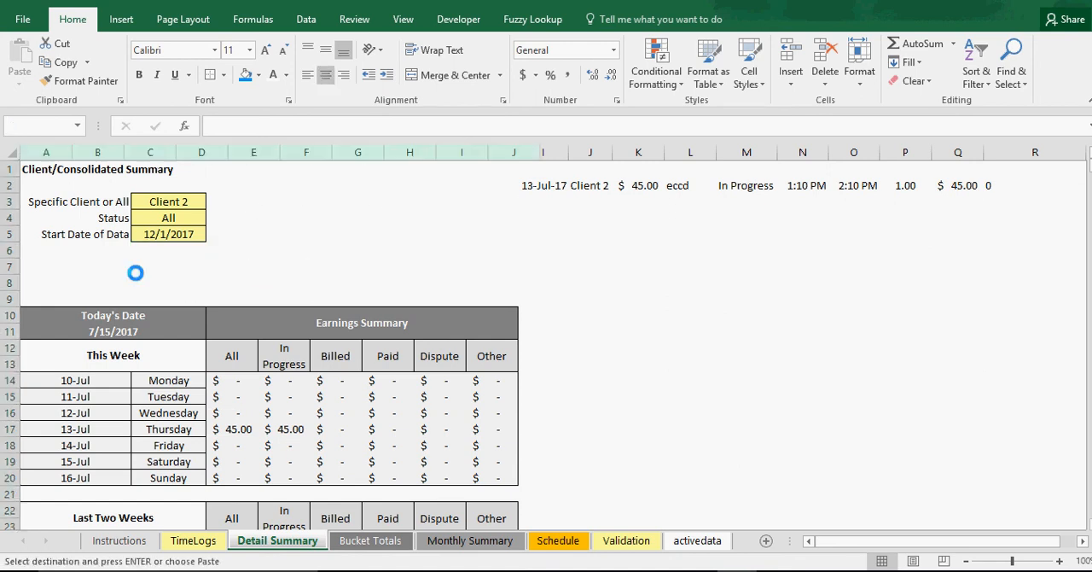
Set the Start Date of Data in B5 back to 1/1/2017 and update the summary data
{"action": "left_click", "coordinate": [178, 227]}
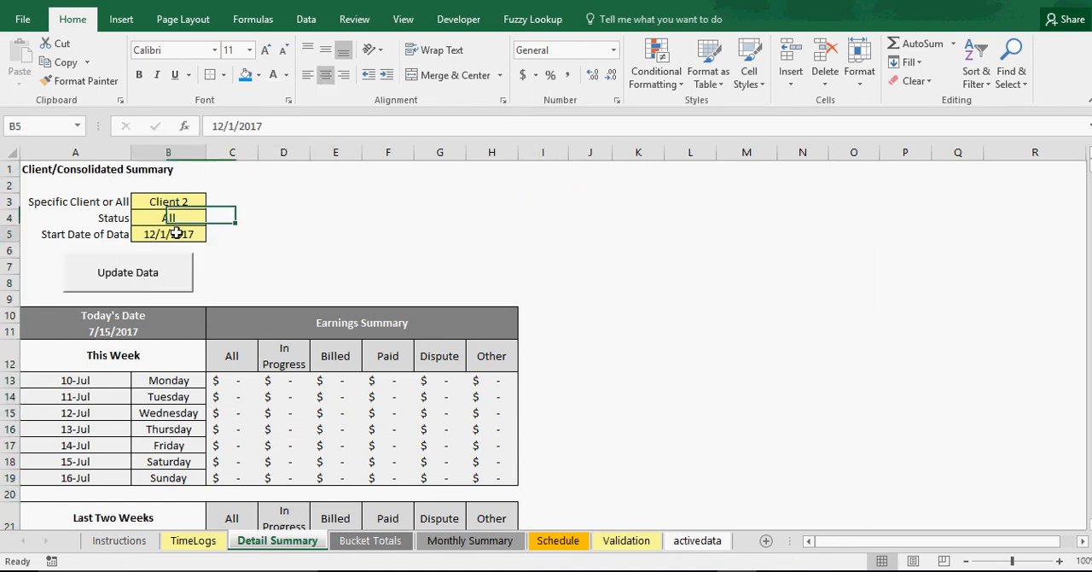
{"action": "left_click", "coordinate": [224, 125]}
{"action": "key", "text": "BackSpace"}
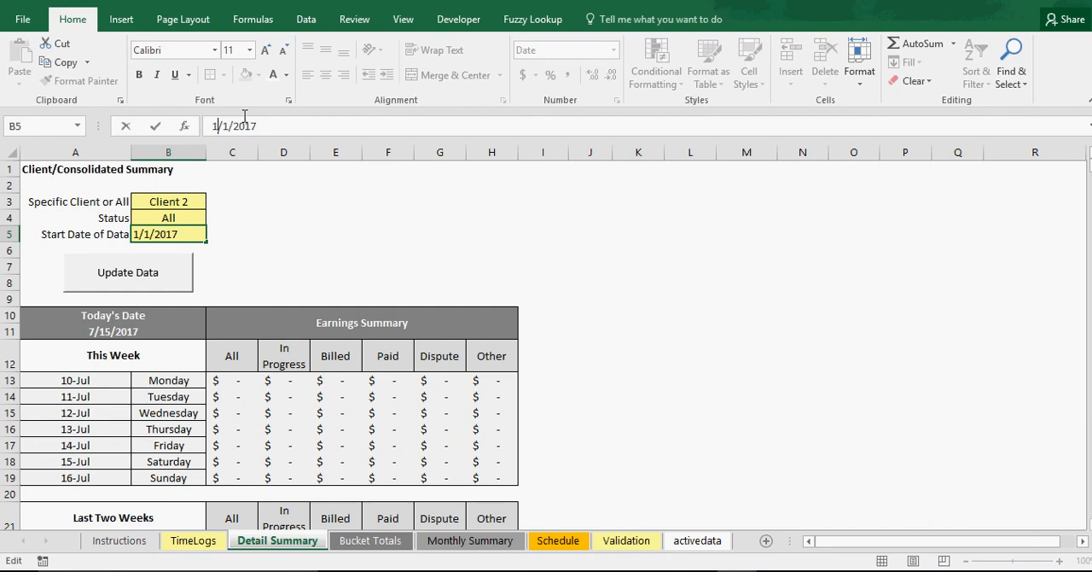
{"action": "key", "text": "Return"}
{"action": "left_click", "coordinate": [137, 277]}
{"action": "left_click", "coordinate": [353, 230]}
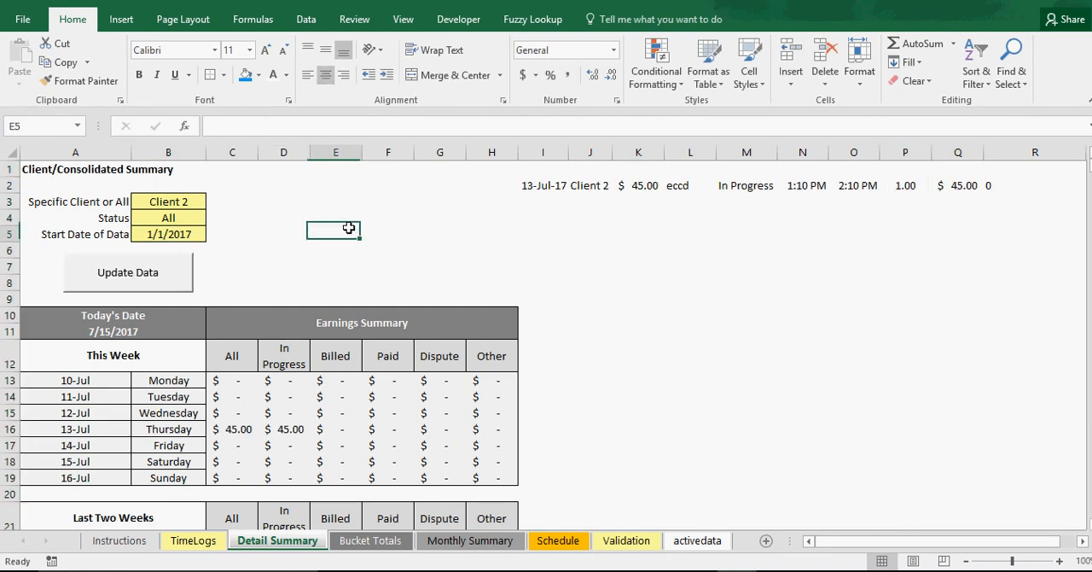
Review the All earnings formulas for Client 2, Client 3 and Client 4 on the Bucket Totals sheet
{"action": "left_click", "coordinate": [367, 541]}
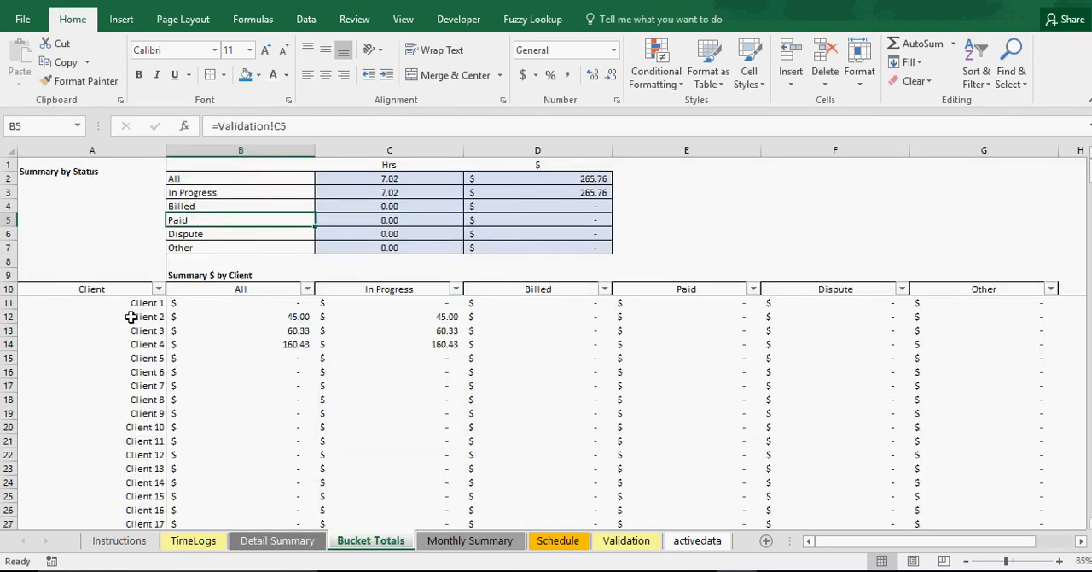
{"action": "left_click", "coordinate": [272, 320]}
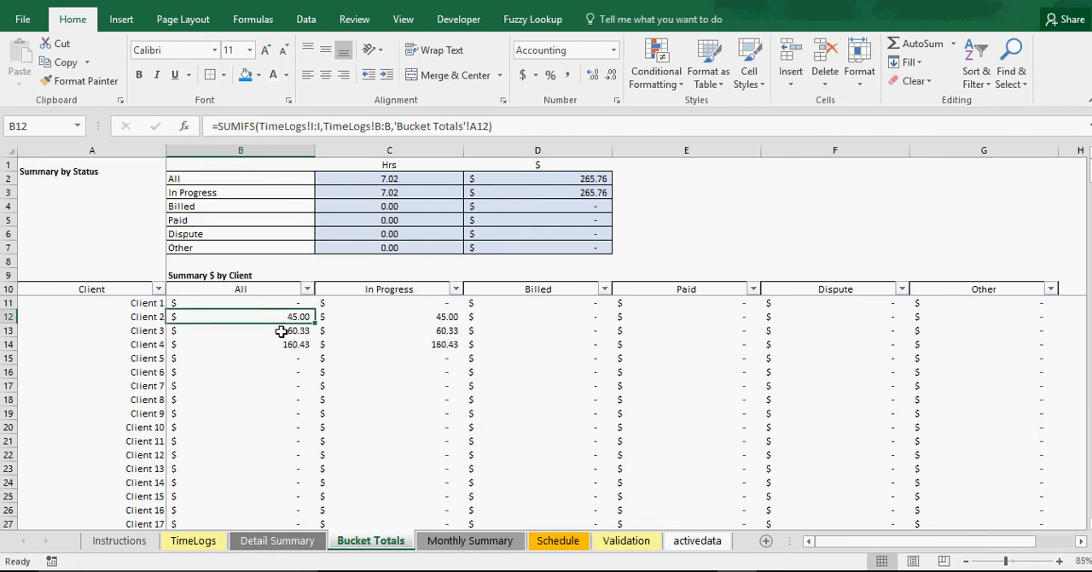
{"action": "left_click", "coordinate": [281, 331]}
{"action": "left_click", "coordinate": [283, 343]}
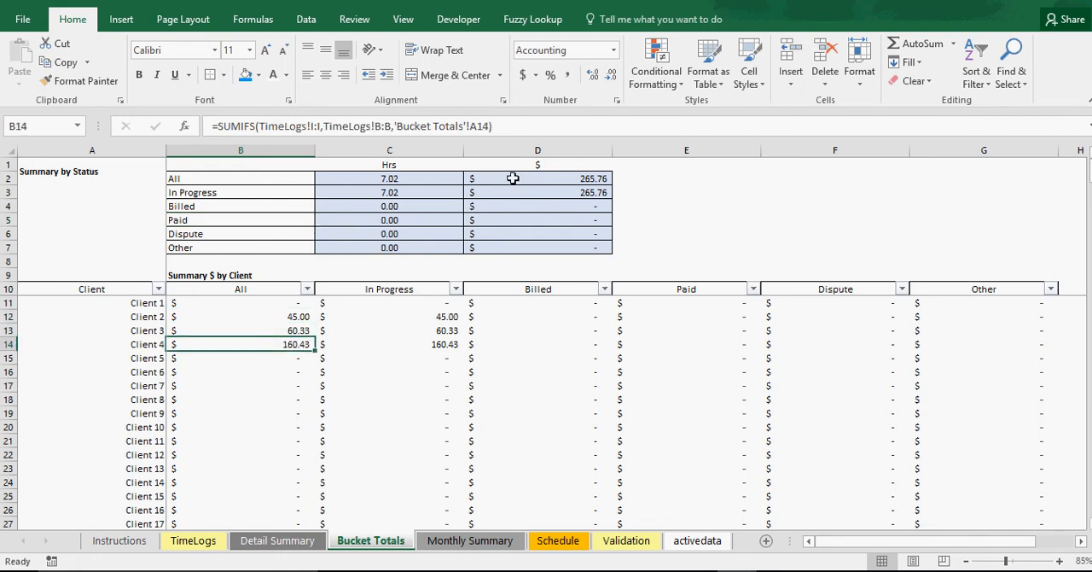
Check the Hours formula in D9 of the Monthly Summary sheet and center-align rows 6 through 15
{"action": "left_click", "coordinate": [470, 543]}
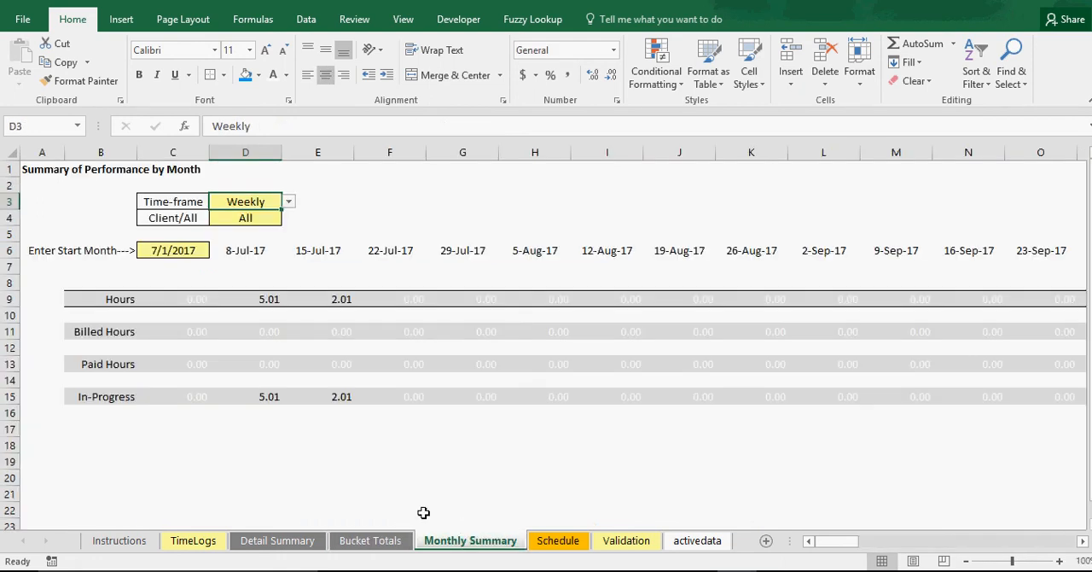
{"action": "left_click", "coordinate": [270, 300]}
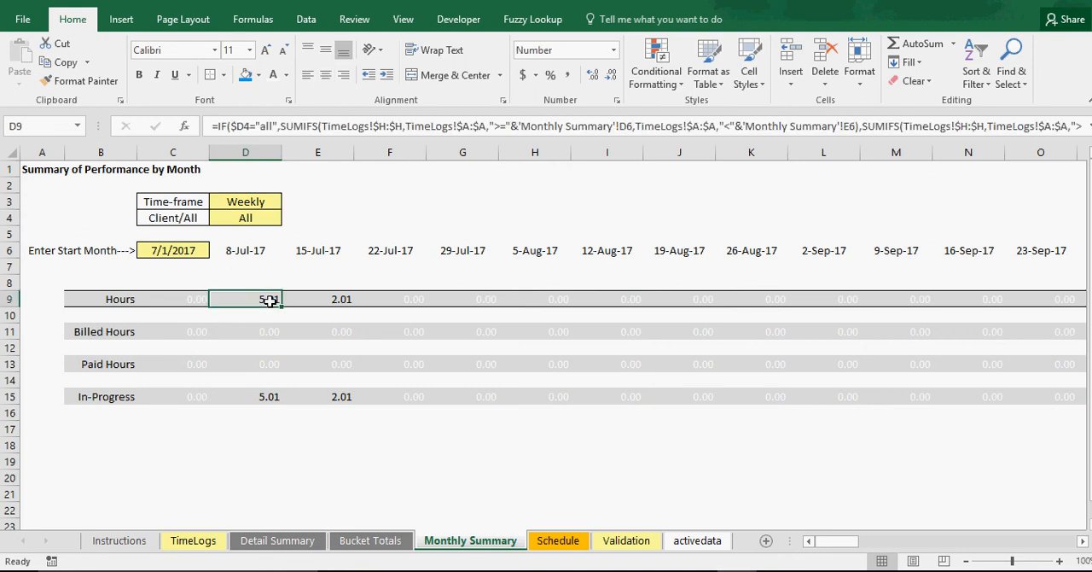
{"action": "left_click_drag", "start_coordinate": [13, 250], "coordinate": [14, 394]}
{"action": "left_click", "coordinate": [326, 76]}
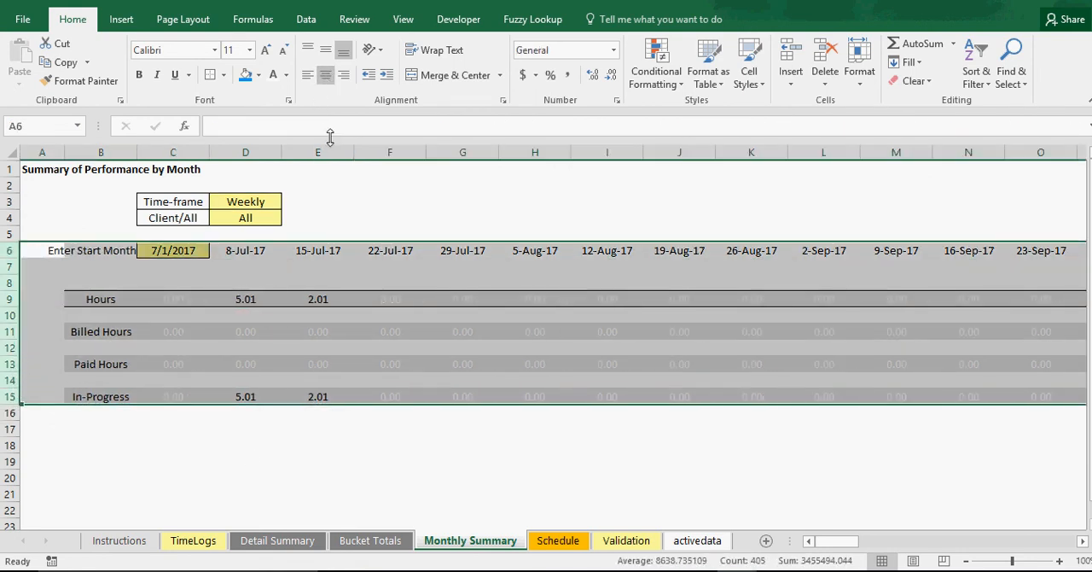
{"action": "left_click", "coordinate": [348, 203]}
Freeze the Monthly Summary panes at C7, keeping rows 1–6 and columns A–B fixed
{"action": "left_click", "coordinate": [168, 266]}
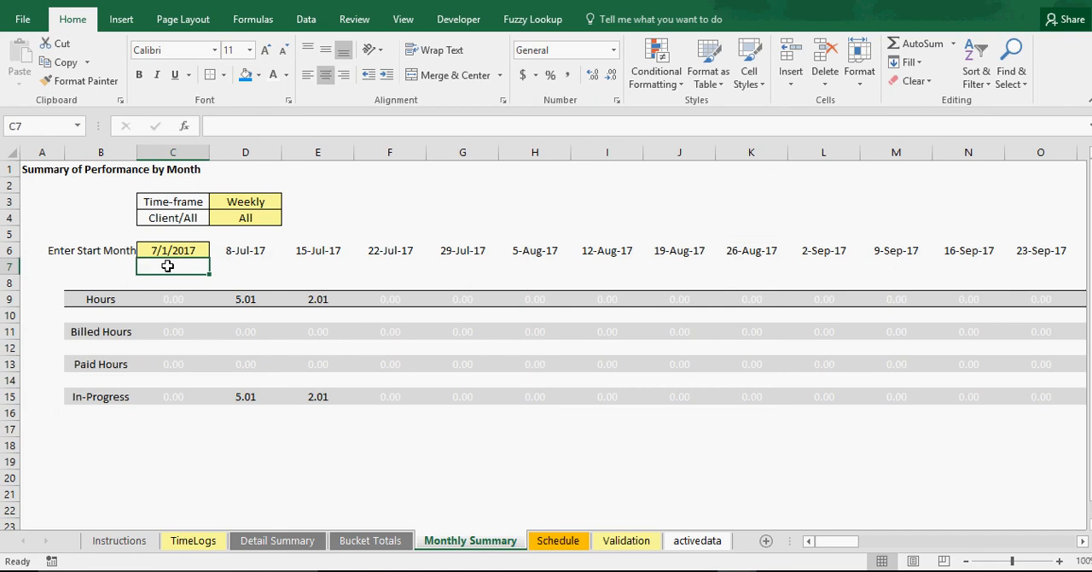
{"action": "left_click", "coordinate": [402, 19]}
{"action": "left_click", "coordinate": [522, 77]}
{"action": "left_click", "coordinate": [563, 115]}
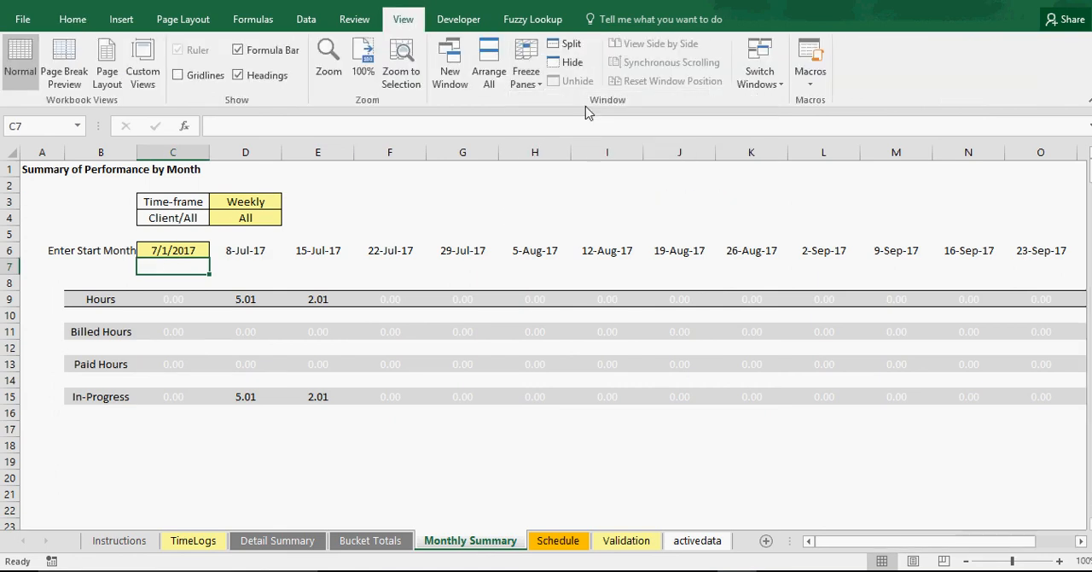
Check the weekly date formulas in G6, D6 and E6 and the Hours formulas in D9 and E9
{"action": "left_click", "coordinate": [448, 250]}
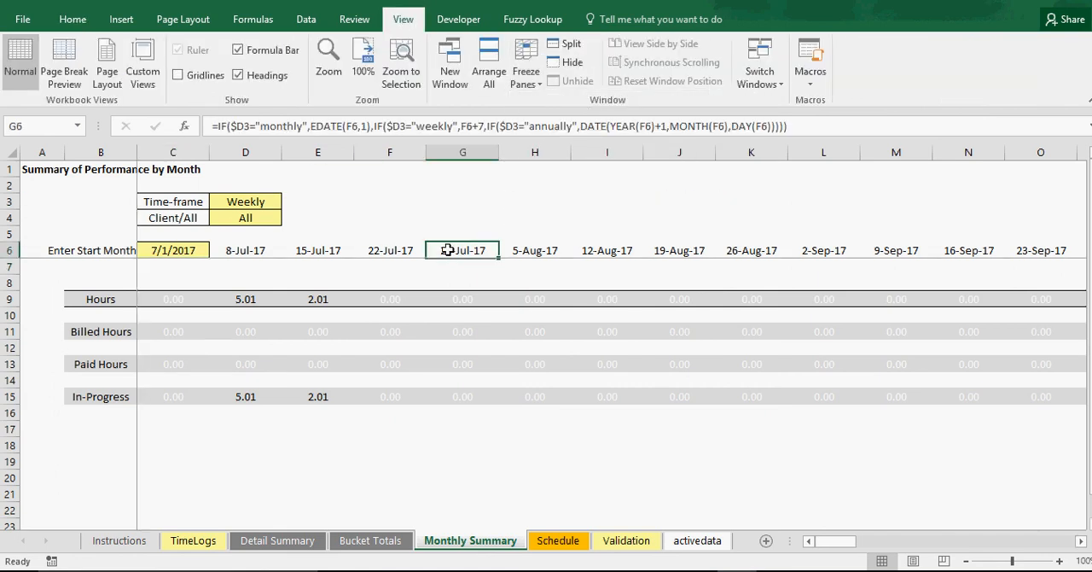
{"action": "left_click", "coordinate": [246, 299]}
{"action": "left_click", "coordinate": [254, 253]}
{"action": "left_click", "coordinate": [322, 253]}
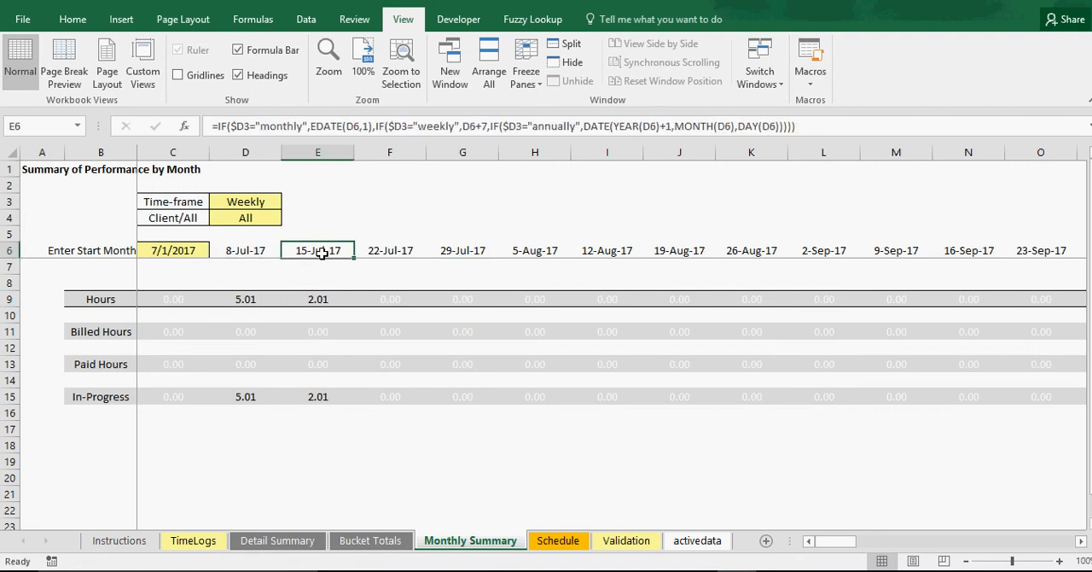
{"action": "left_click", "coordinate": [319, 296]}
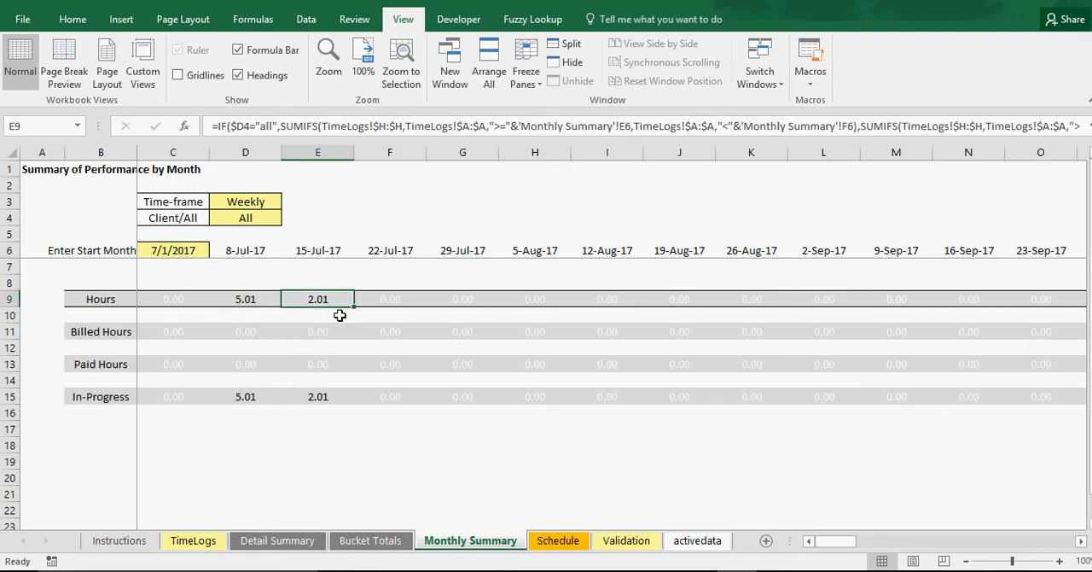
Set the Monthly Summary time-frame in D3 to Monthly and select the start month in C6
{"action": "left_click", "coordinate": [261, 203]}
{"action": "left_click", "coordinate": [288, 202]}
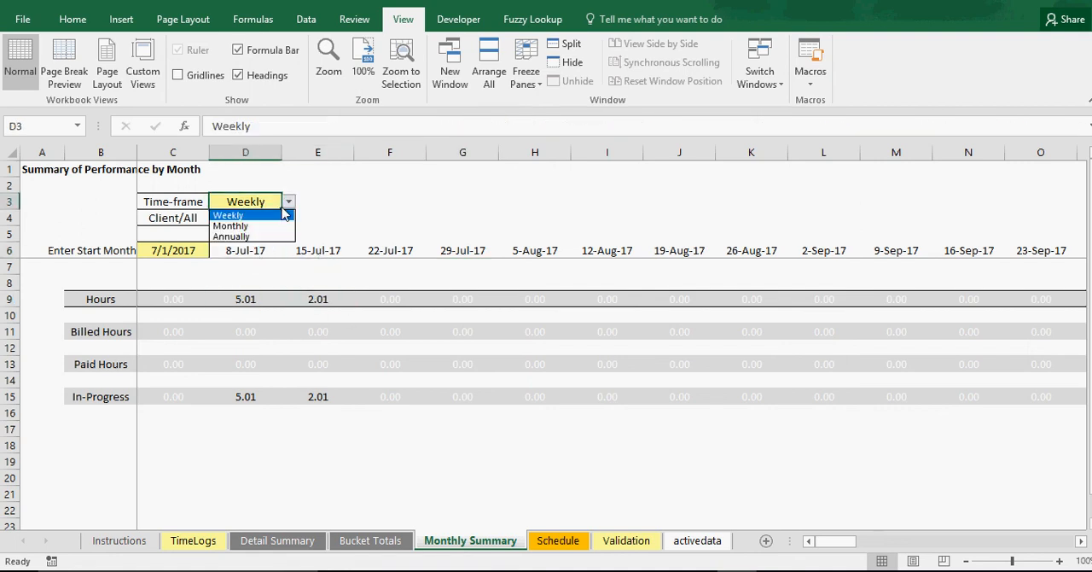
{"action": "left_click", "coordinate": [264, 227]}
{"action": "left_click", "coordinate": [176, 249]}
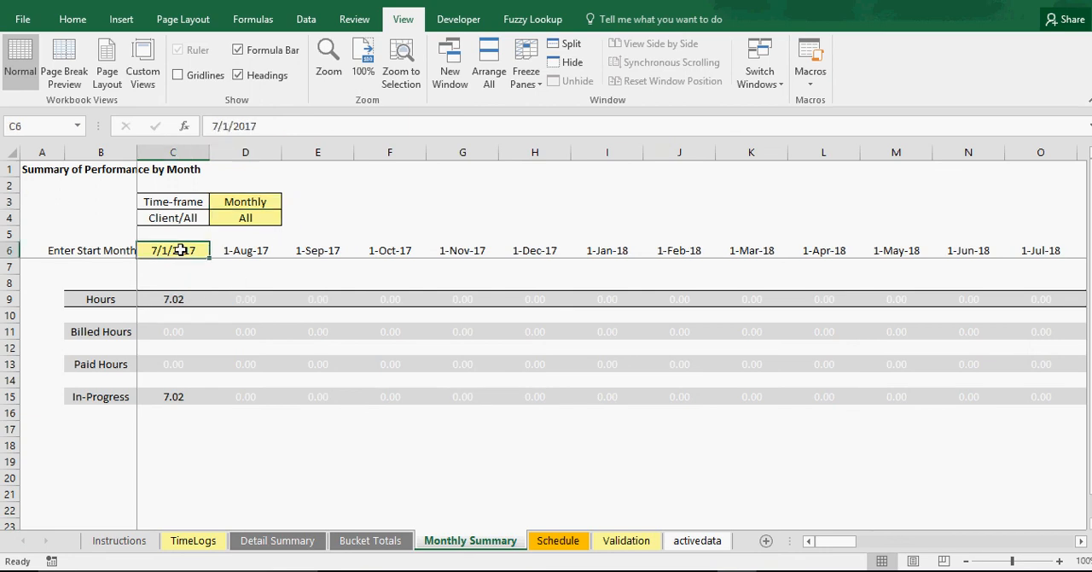
Check the first month's Hours, Billed Hours, Paid Hours and In-Progress formulas in C9:C15, and view the Schedule and Bucket Totals sheets
{"action": "left_click", "coordinate": [177, 300]}
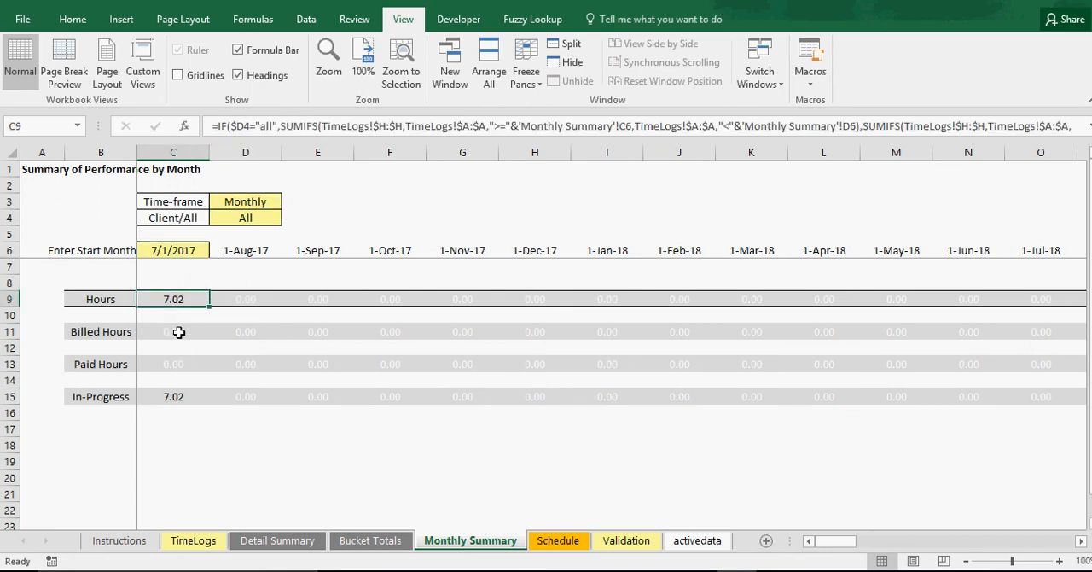
{"action": "left_click", "coordinate": [178, 332]}
{"action": "left_click", "coordinate": [175, 367]}
{"action": "left_click", "coordinate": [173, 397]}
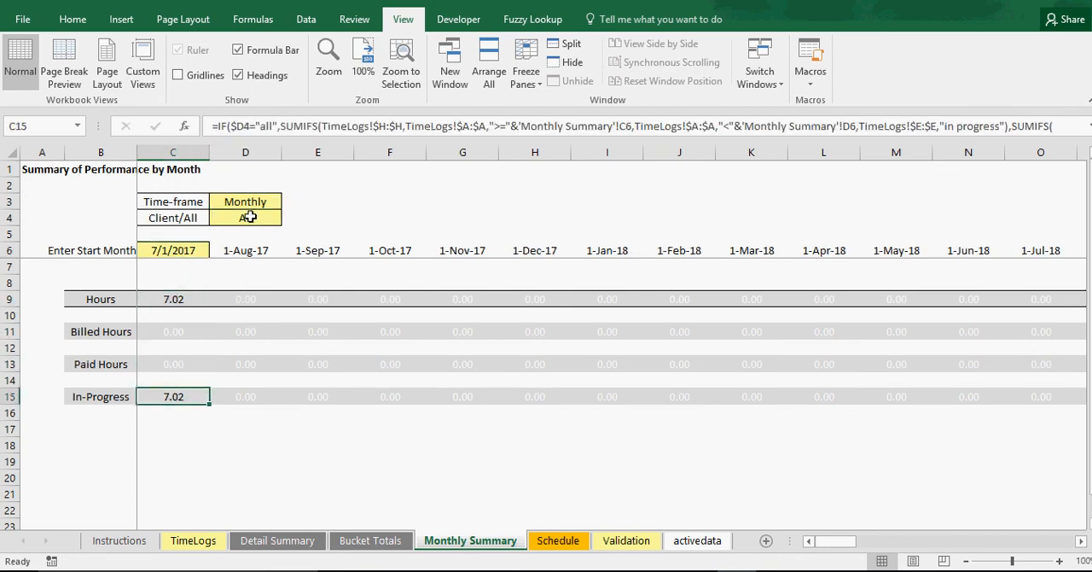
{"action": "left_click", "coordinate": [362, 426]}
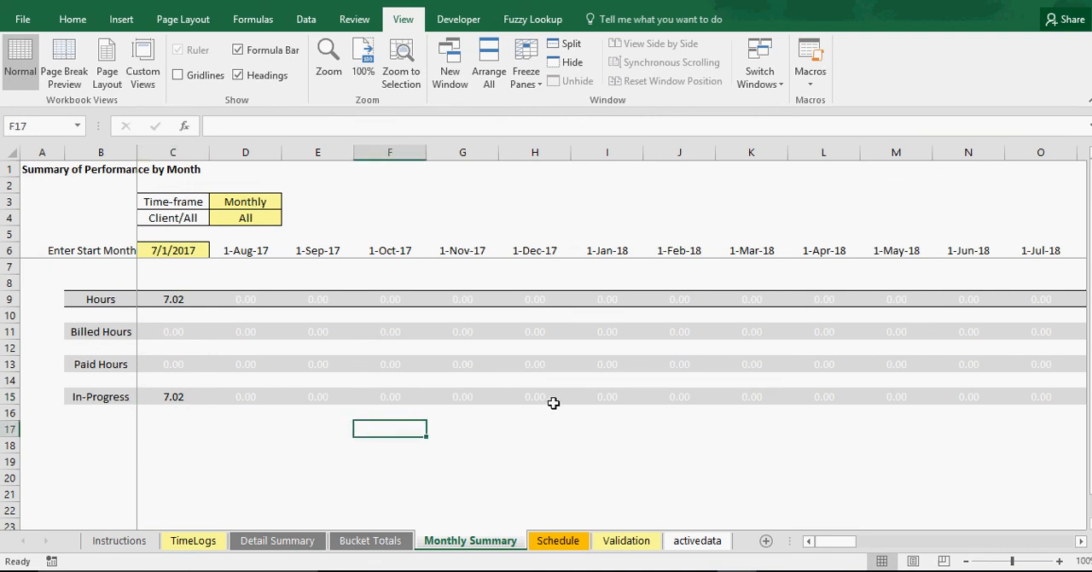
{"action": "left_click", "coordinate": [561, 545]}
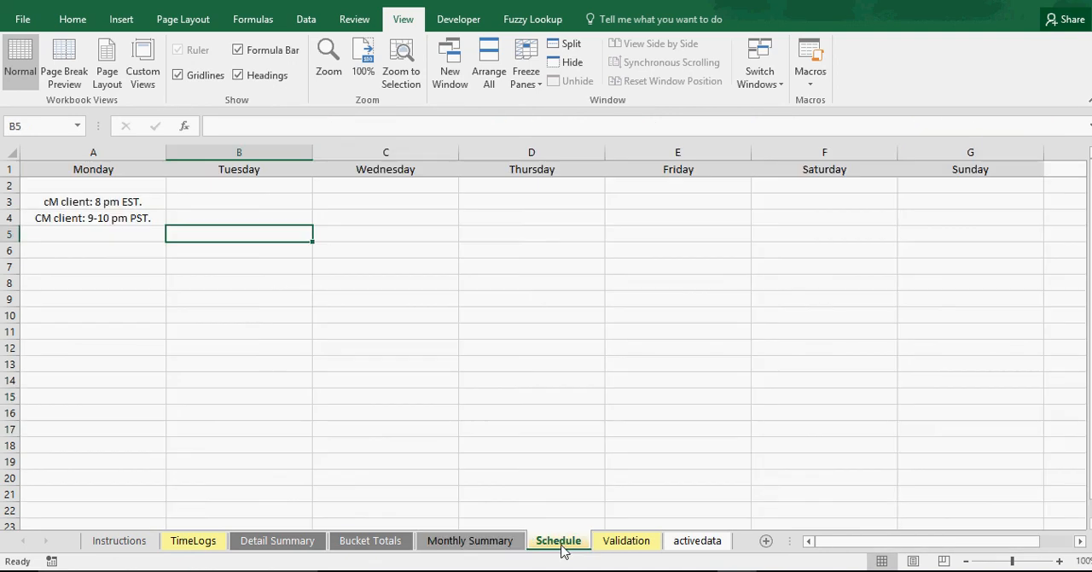
{"action": "left_click", "coordinate": [372, 546]}
Start a new entry in row 5 of the TimeLogs sheet dated 7/17/2017 for Client 3 at a rate of $30
{"action": "left_click", "coordinate": [195, 543]}
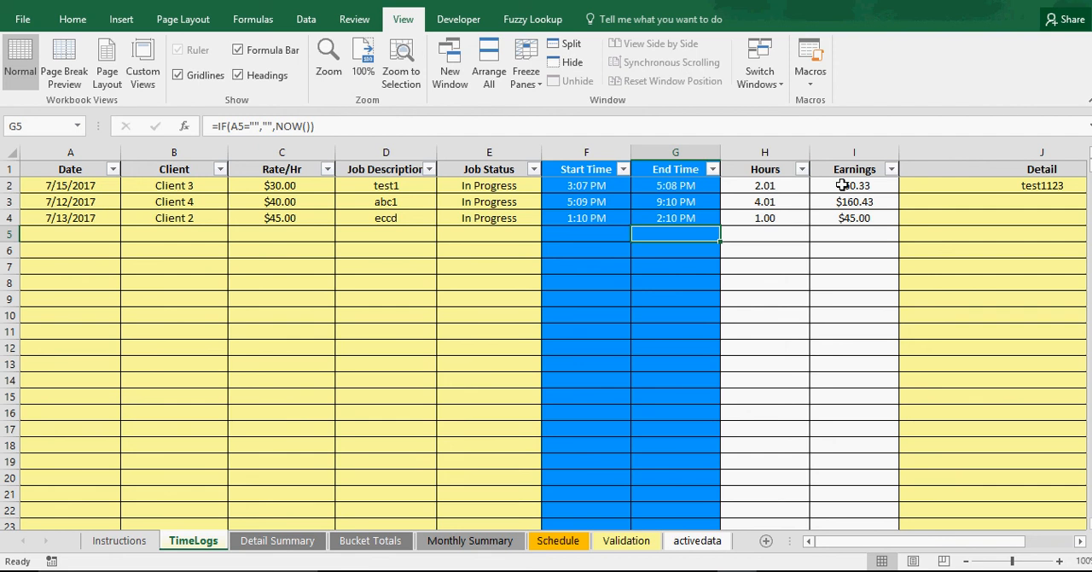
{"action": "left_click", "coordinate": [77, 235]}
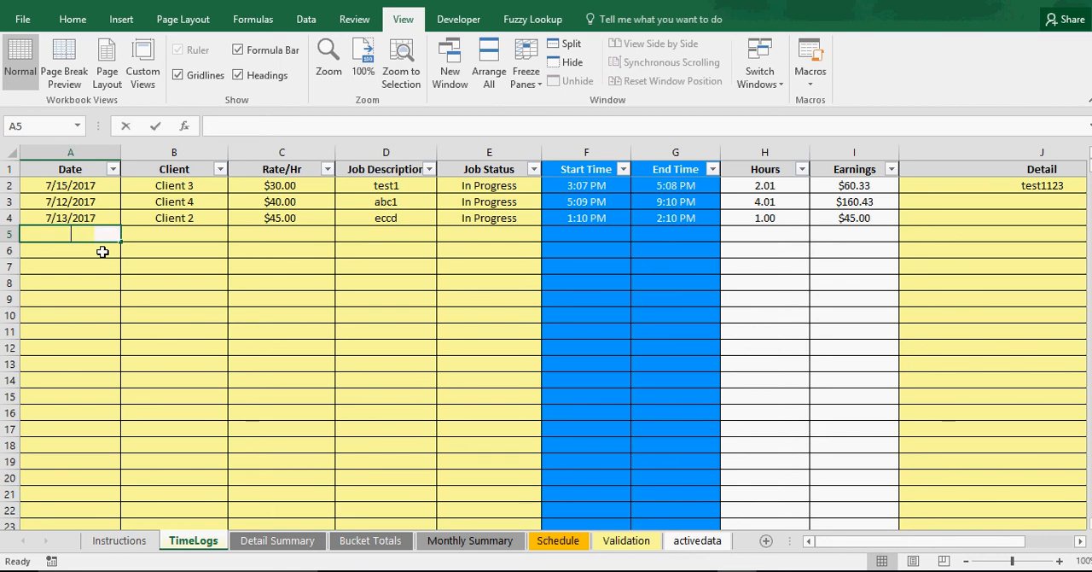
{"action": "type", "text": "7/17/2017"}
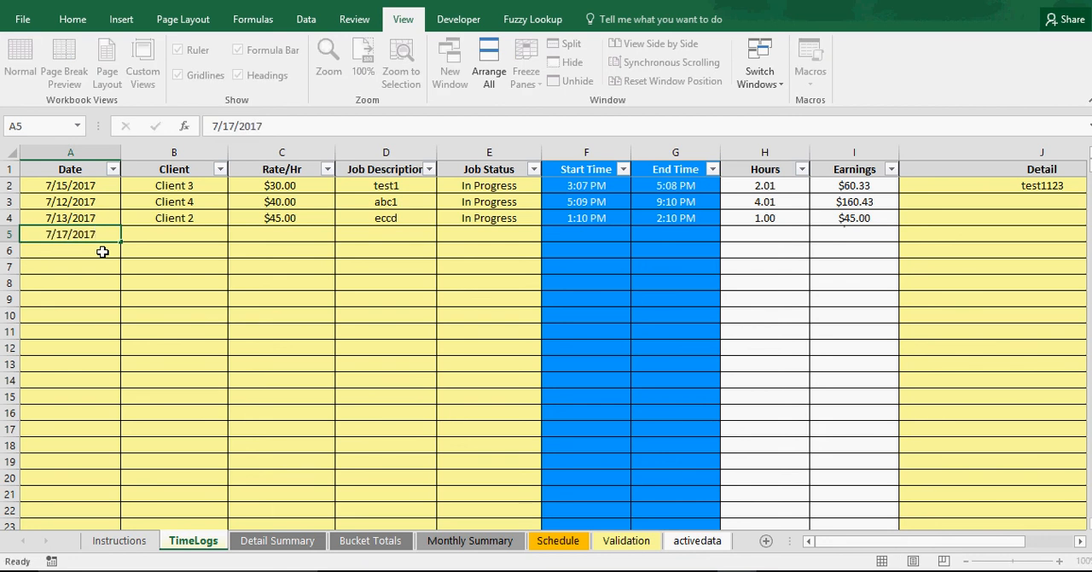
{"action": "key", "text": "Return"}
{"action": "left_click", "coordinate": [177, 234]}
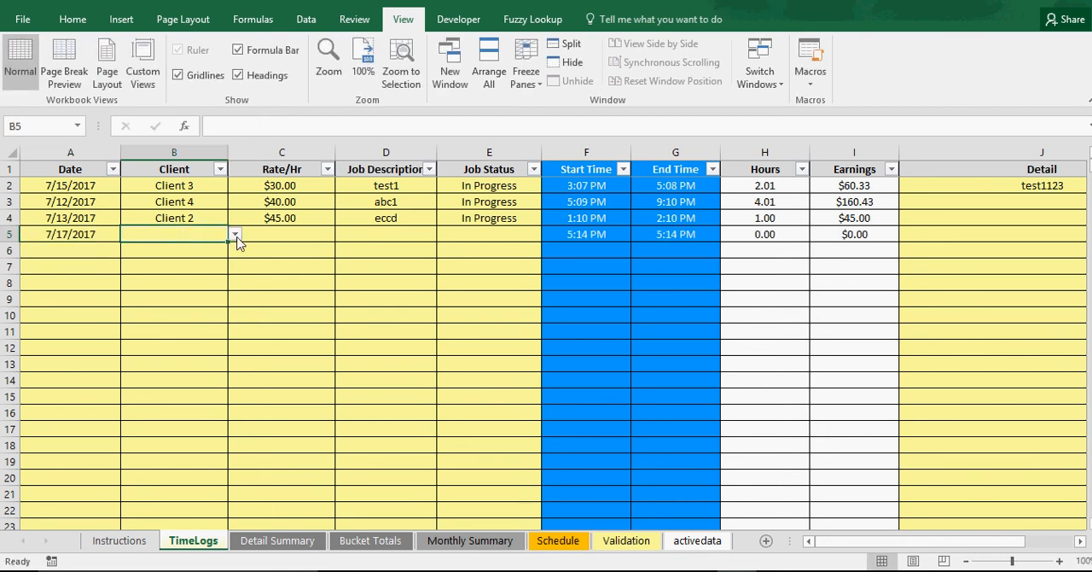
{"action": "left_click", "coordinate": [236, 237]}
{"action": "left_click", "coordinate": [189, 268]}
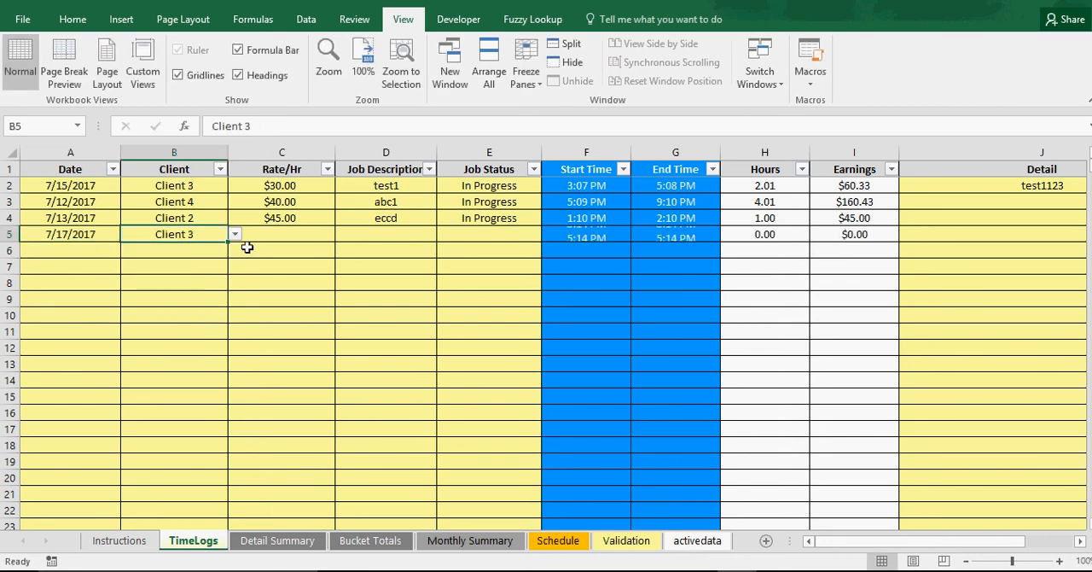
{"action": "left_click", "coordinate": [301, 233]}
{"action": "type", "text": "30"}
{"action": "key", "text": "Return"}
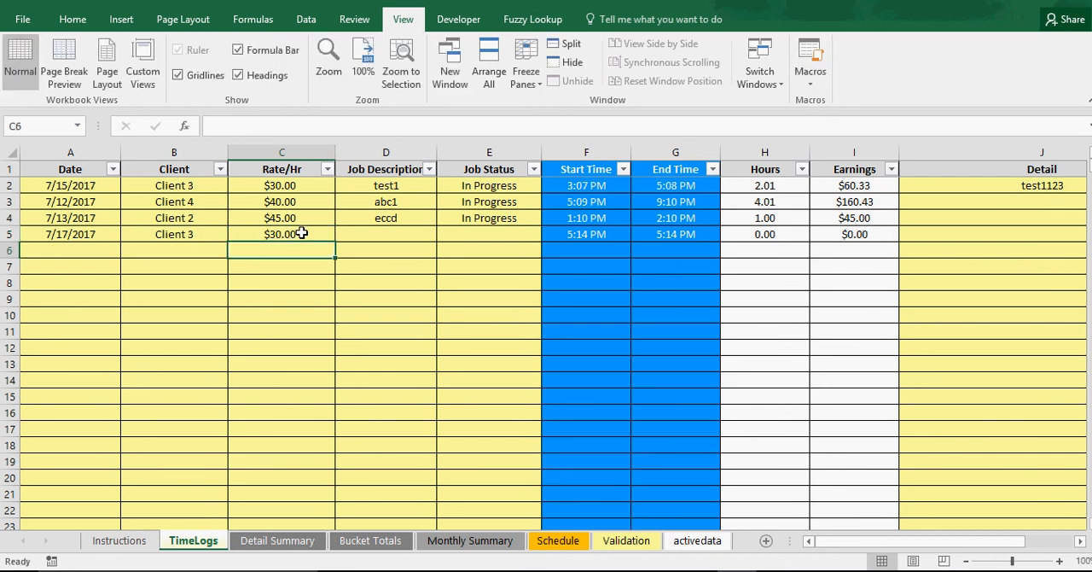
Fill in the row 5 job description as test1 and set its job status to In Progress
{"action": "left_click", "coordinate": [388, 236]}
{"action": "type", "text": "test1"}
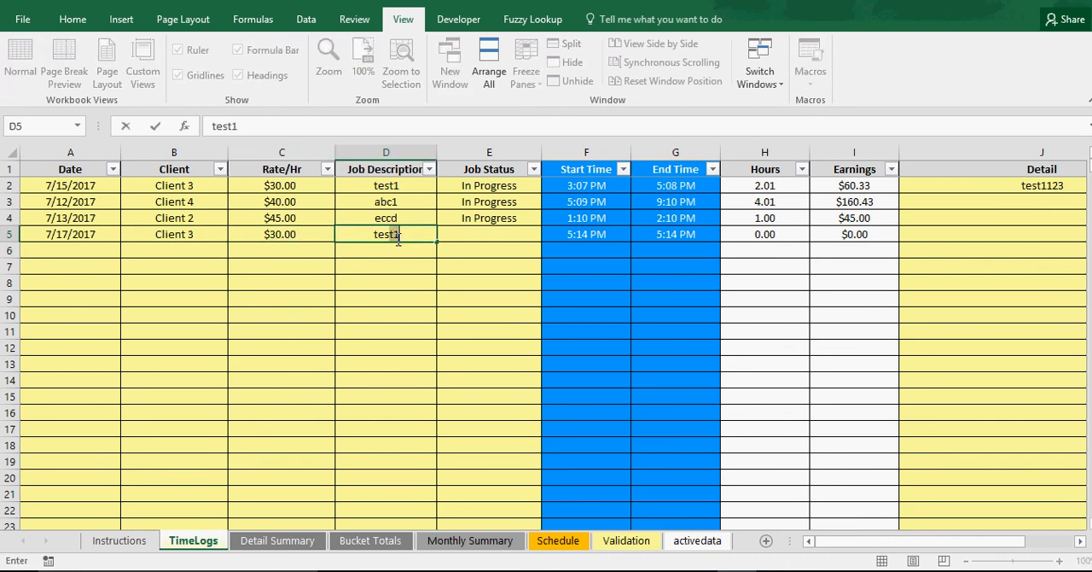
{"action": "left_click", "coordinate": [485, 234]}
{"action": "left_click", "coordinate": [549, 235]}
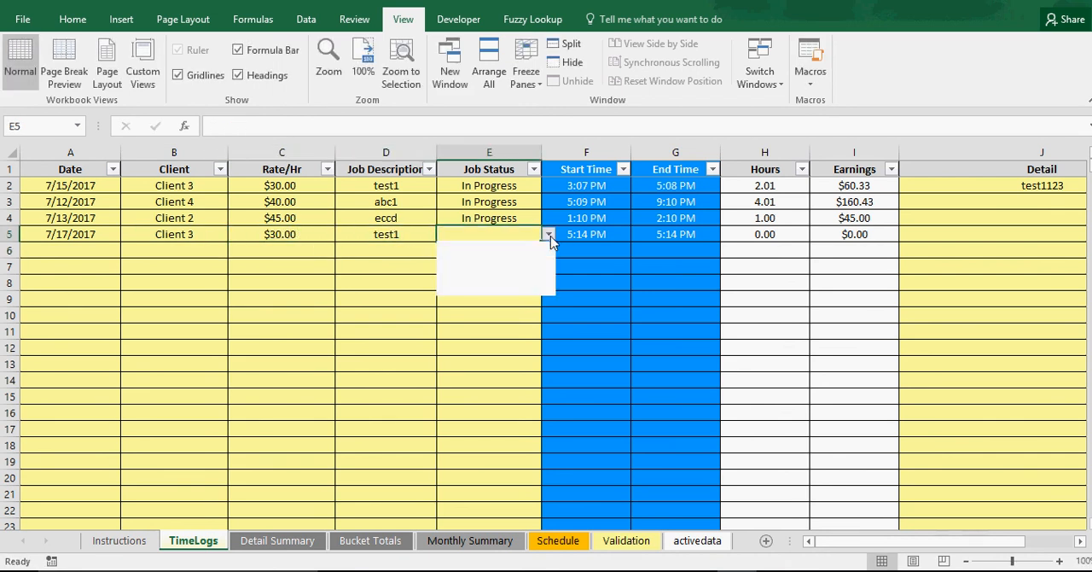
{"action": "left_click", "coordinate": [512, 245]}
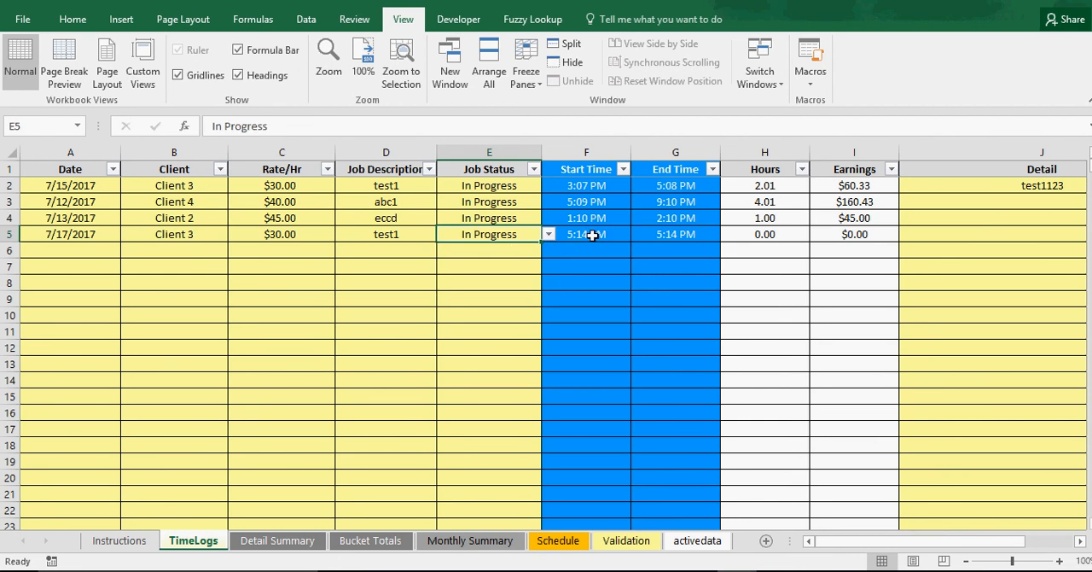
Convert the start and end time formulas in F5:G5 to fixed values by copying and pasting them in place as values
{"action": "left_click", "coordinate": [592, 235]}
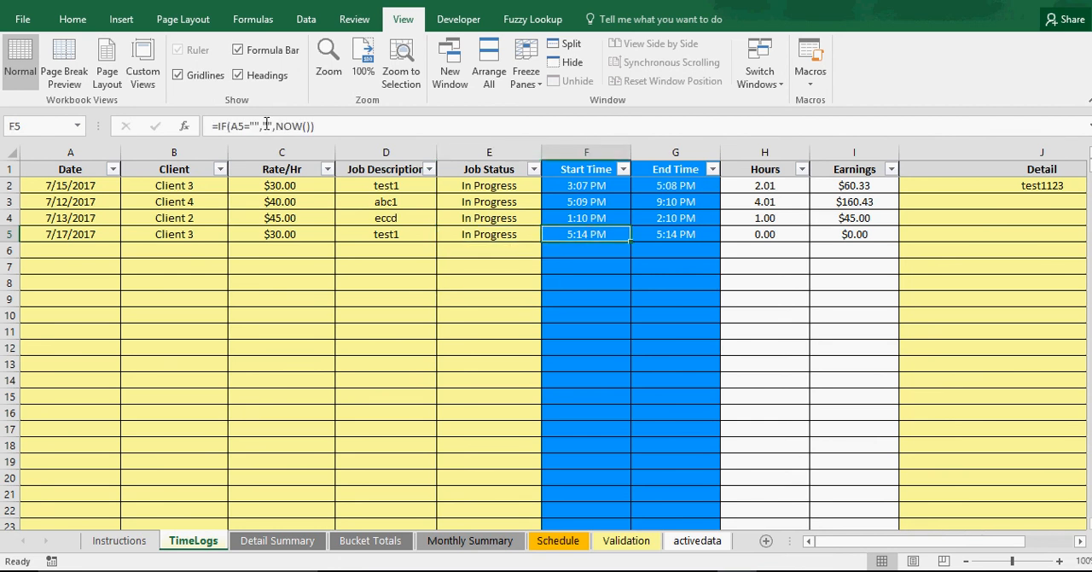
{"action": "left_click_drag", "start_coordinate": [653, 233], "coordinate": [607, 234]}
{"action": "right_click", "coordinate": [607, 233]}
{"action": "left_click", "coordinate": [649, 253]}
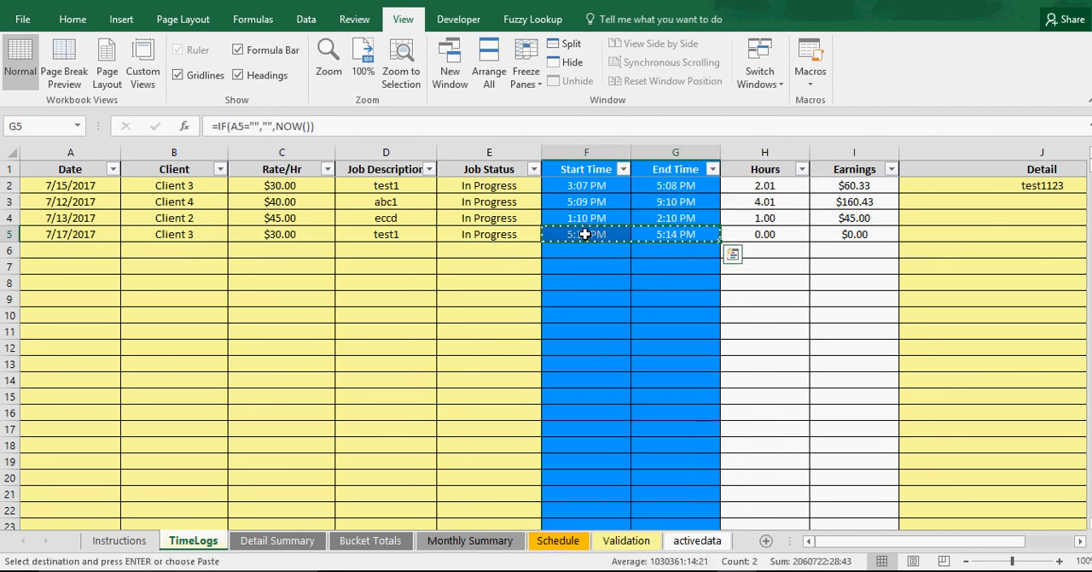
{"action": "right_click", "coordinate": [584, 234]}
{"action": "left_click", "coordinate": [643, 292]}
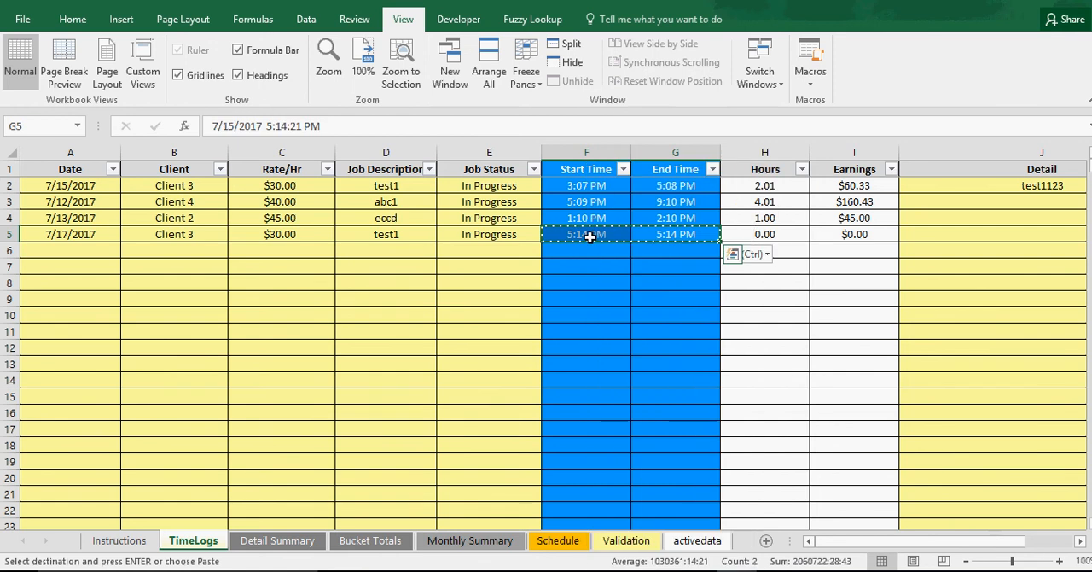
Change the minutes of the start time in F5 so that it reads 5:00 PM
{"action": "left_click", "coordinate": [286, 125]}
{"action": "double_click", "coordinate": [280, 126]}
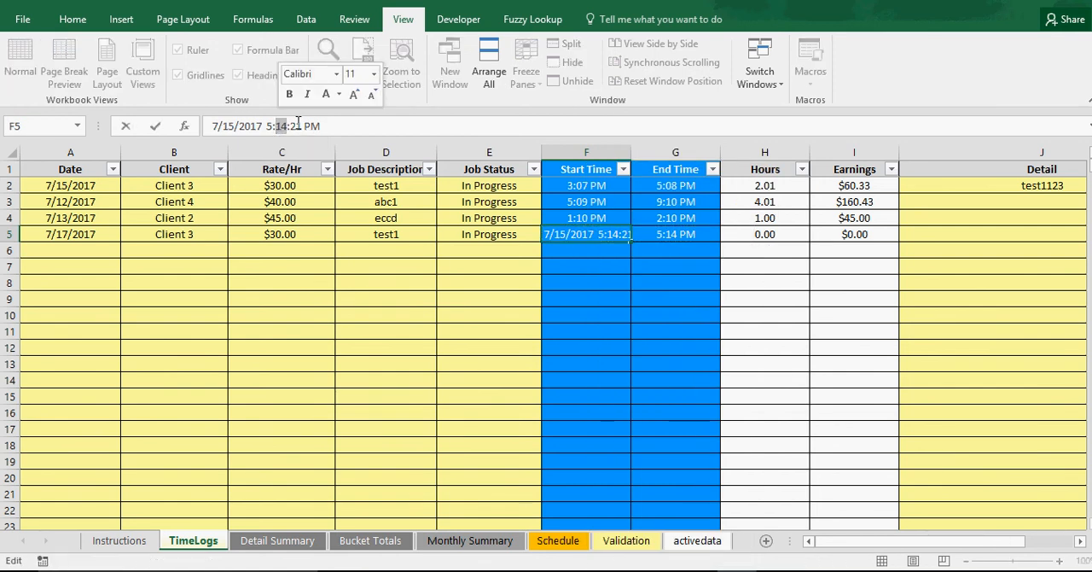
{"action": "type", "text": "00"}
{"action": "key", "text": "Return"}
Set the end time of the row 5 entry in G5 to 7:30 PM
{"action": "left_click", "coordinate": [675, 233]}
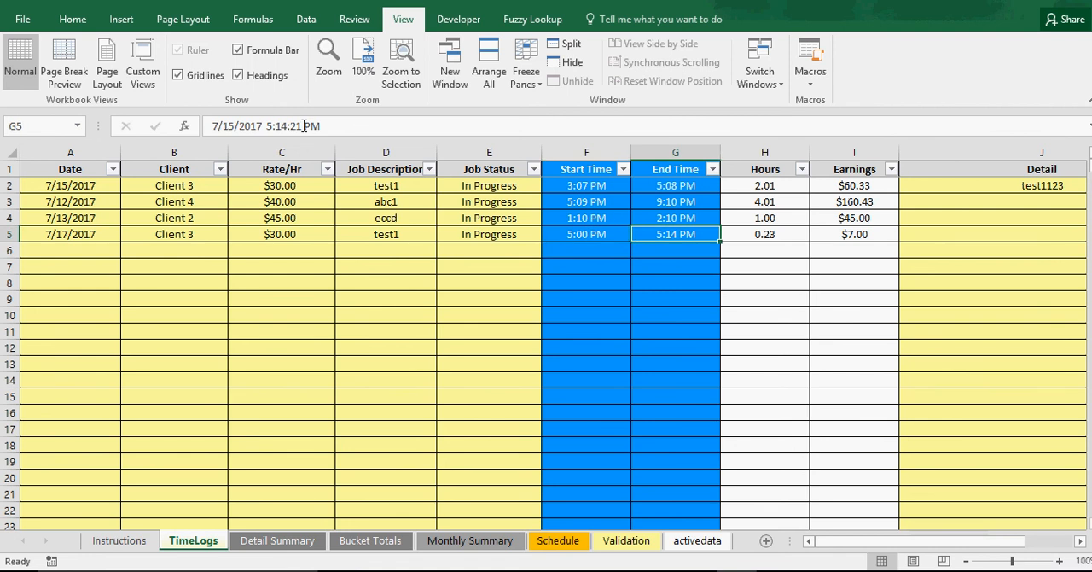
{"action": "left_click", "coordinate": [268, 127]}
{"action": "key", "text": "BackSpace"}
{"action": "type", "text": "7"}
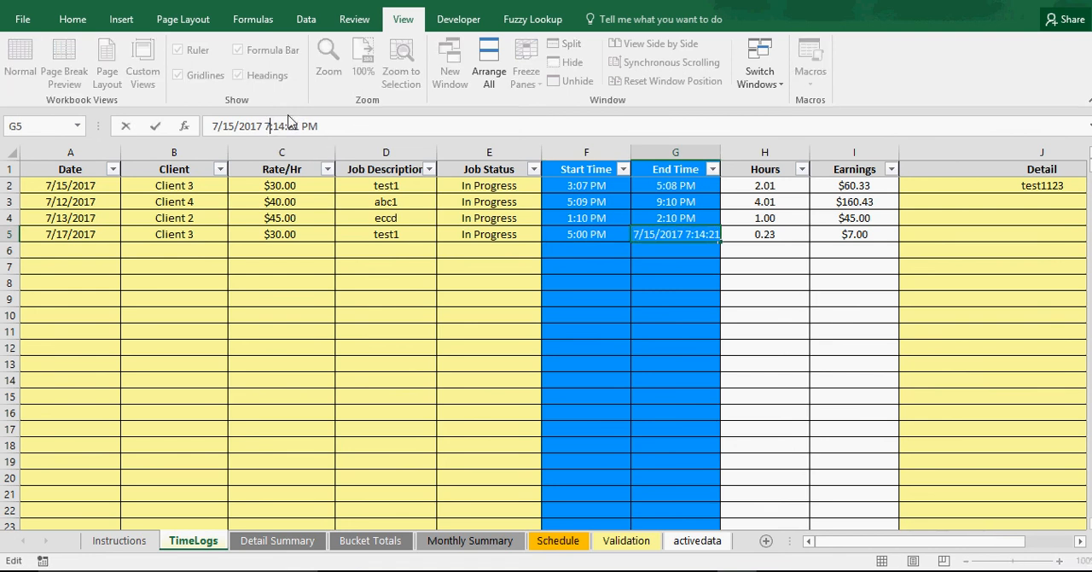
{"action": "key", "text": "BackSpace"}
{"action": "key", "text": "BackSpace"}
{"action": "type", "text": "30"}
{"action": "key", "text": "Return"}
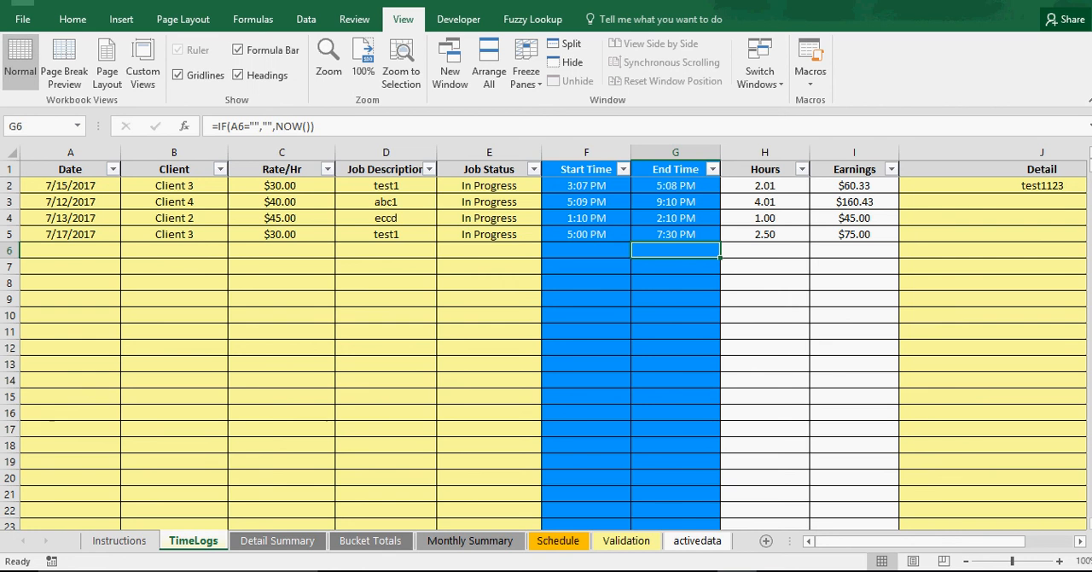
{"action": "left_click", "coordinate": [183, 294]}
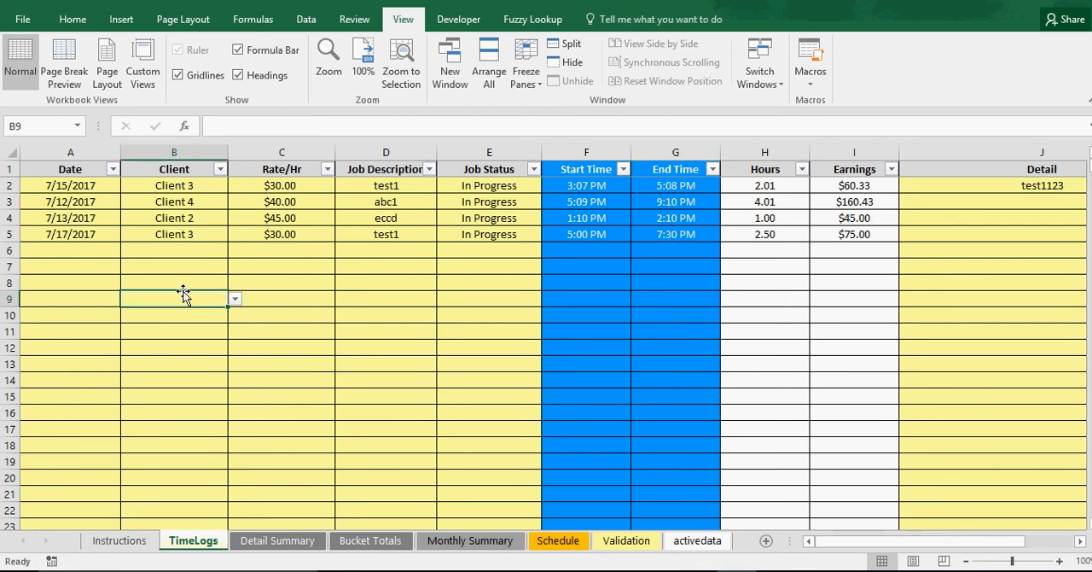
{"action": "left_click", "coordinate": [488, 377]}
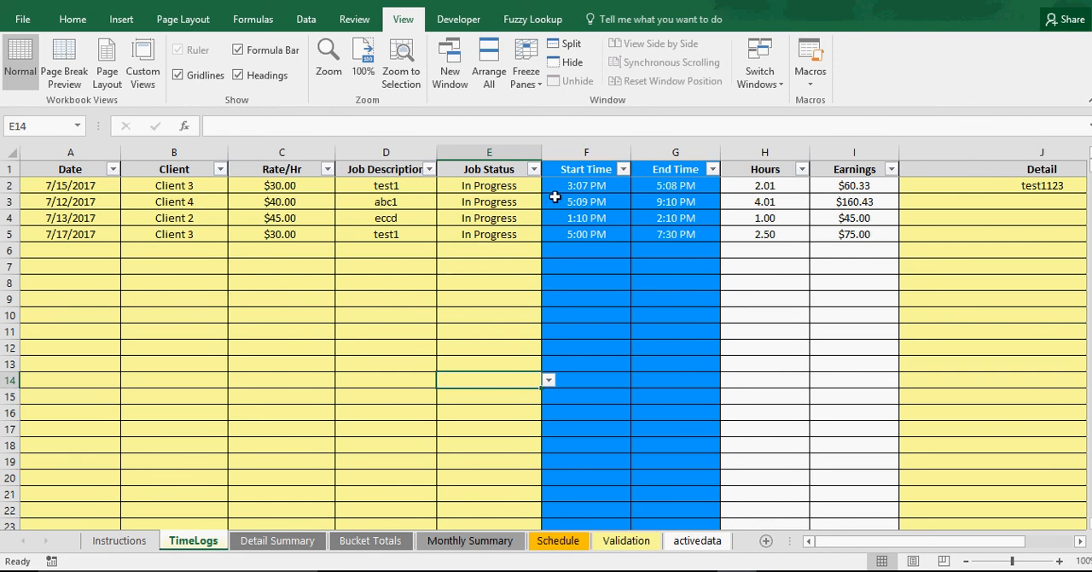
Filter the TimeLogs Client column to show only Client 3 and select that client's earnings cells to check their sum
{"action": "left_click", "coordinate": [220, 169]}
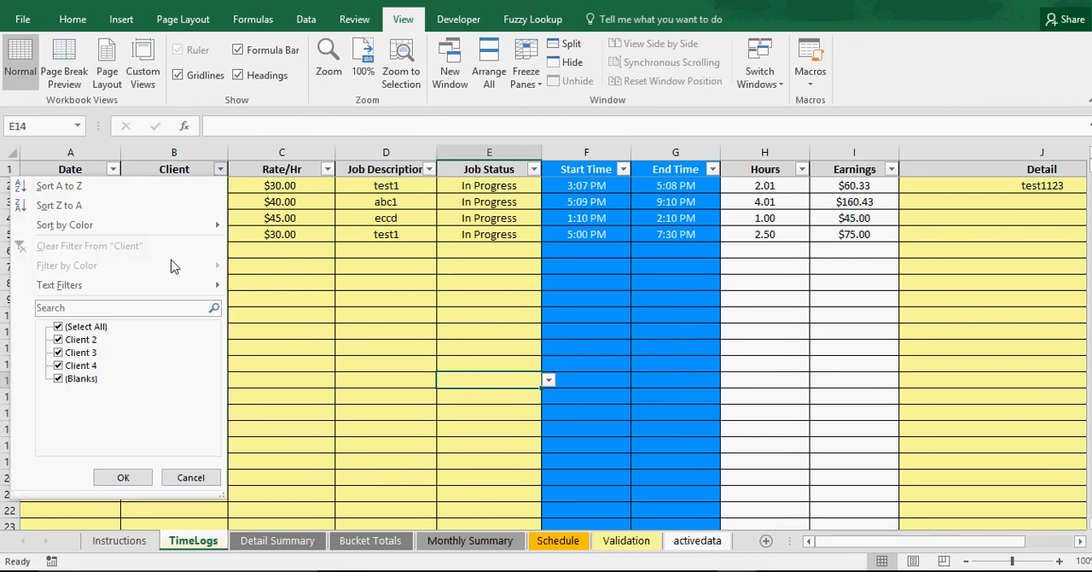
{"action": "left_click", "coordinate": [58, 327]}
{"action": "left_click", "coordinate": [59, 353]}
{"action": "left_click", "coordinate": [123, 477]}
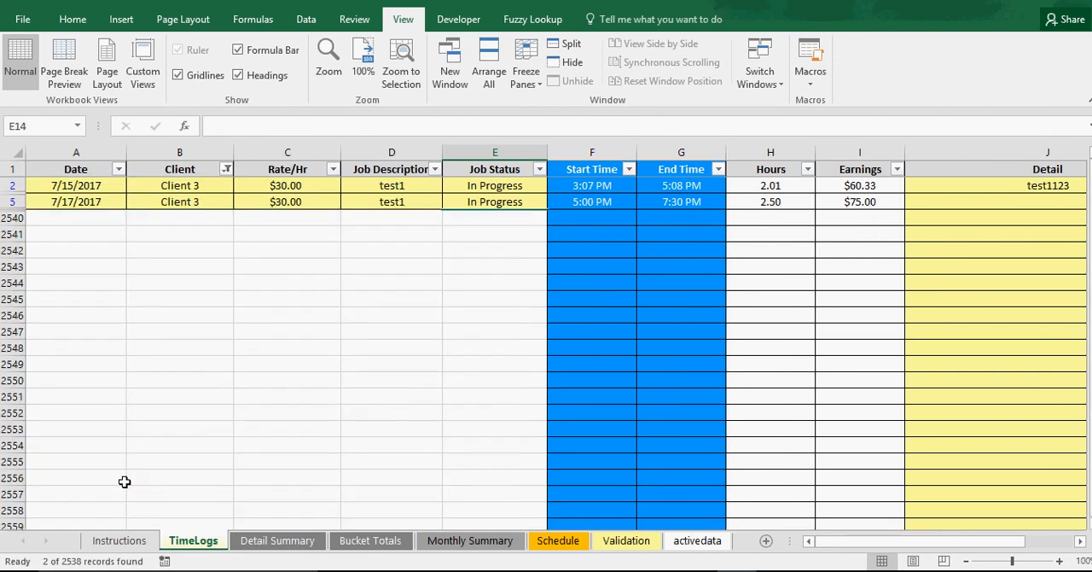
{"action": "left_click", "coordinate": [285, 331]}
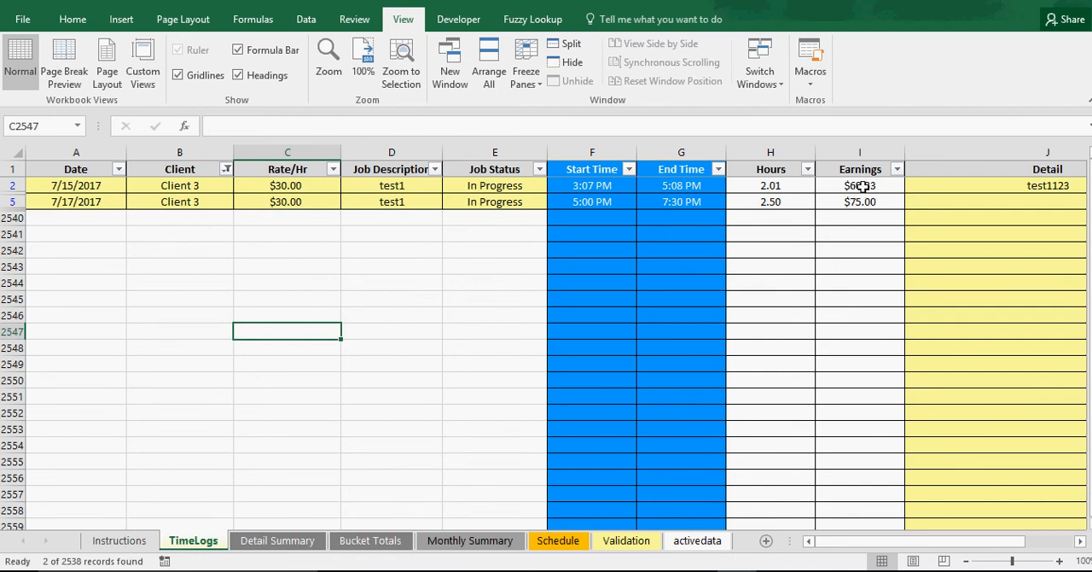
{"action": "left_click_drag", "start_coordinate": [862, 186], "coordinate": [864, 202]}
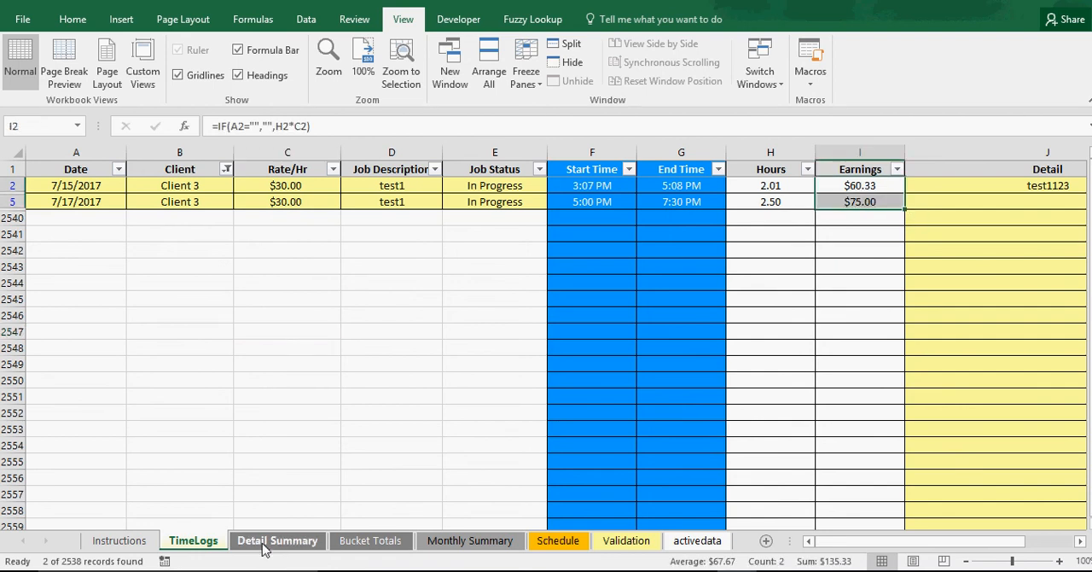
Check Client 3's All and In Progress amounts on the Bucket Totals sheet, and view the Monthly Summary sheet
{"action": "left_click", "coordinate": [365, 543]}
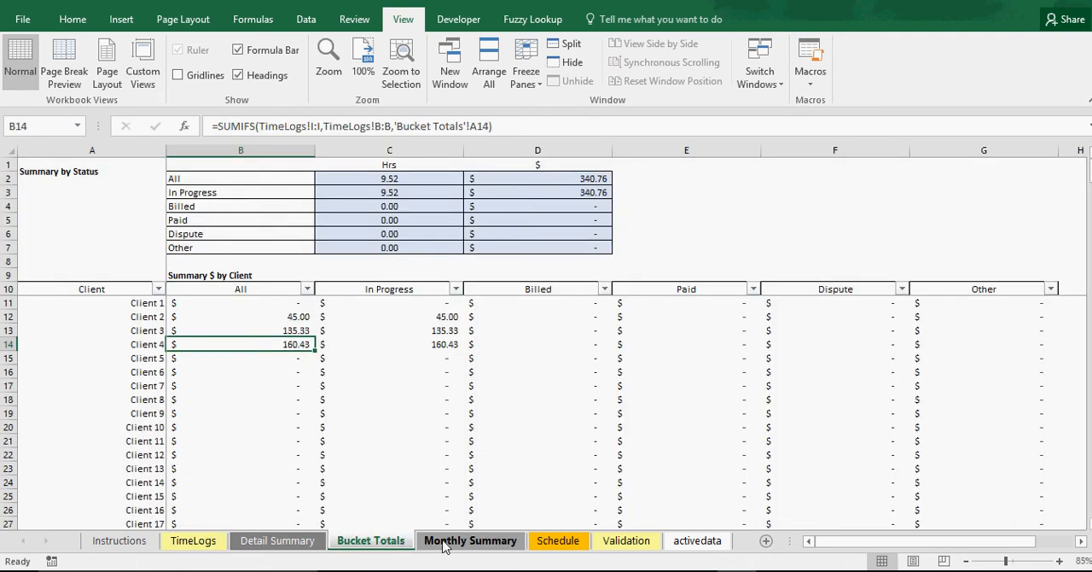
{"action": "left_click", "coordinate": [294, 329]}
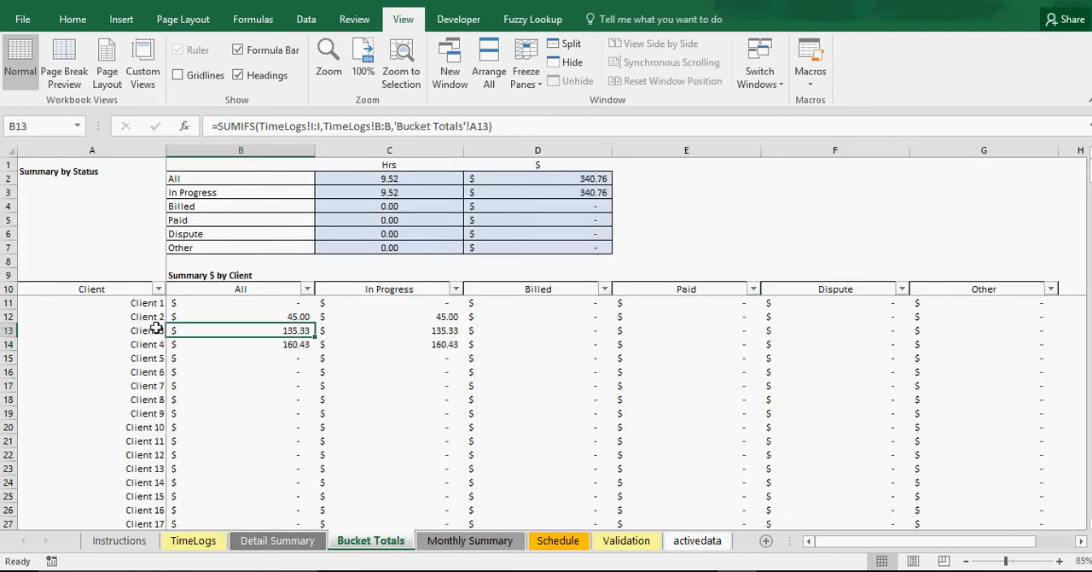
{"action": "left_click", "coordinate": [403, 329]}
{"action": "left_click", "coordinate": [295, 329]}
{"action": "left_click", "coordinate": [384, 330]}
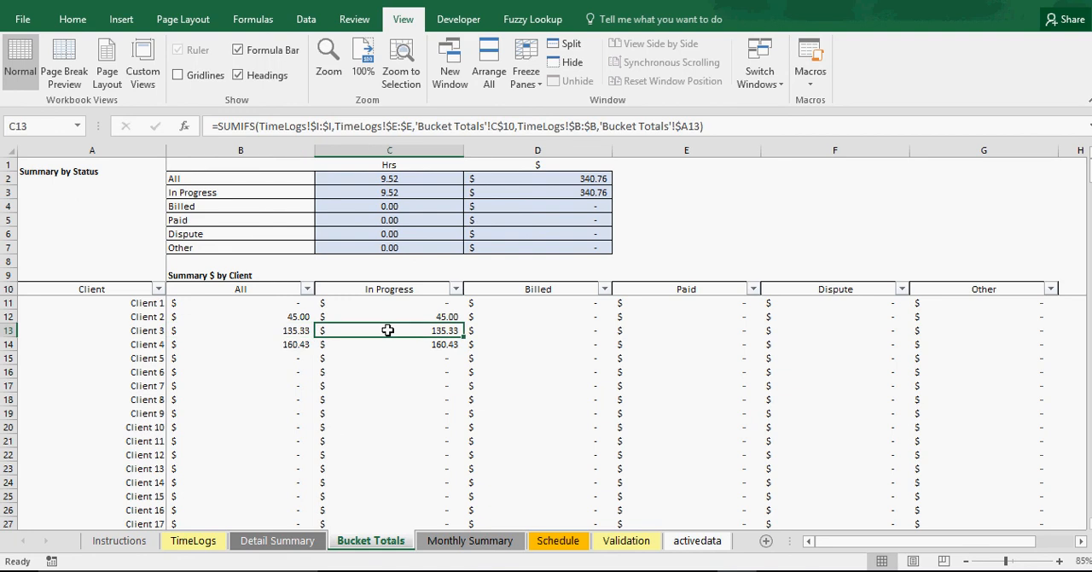
{"action": "left_click", "coordinate": [451, 544]}
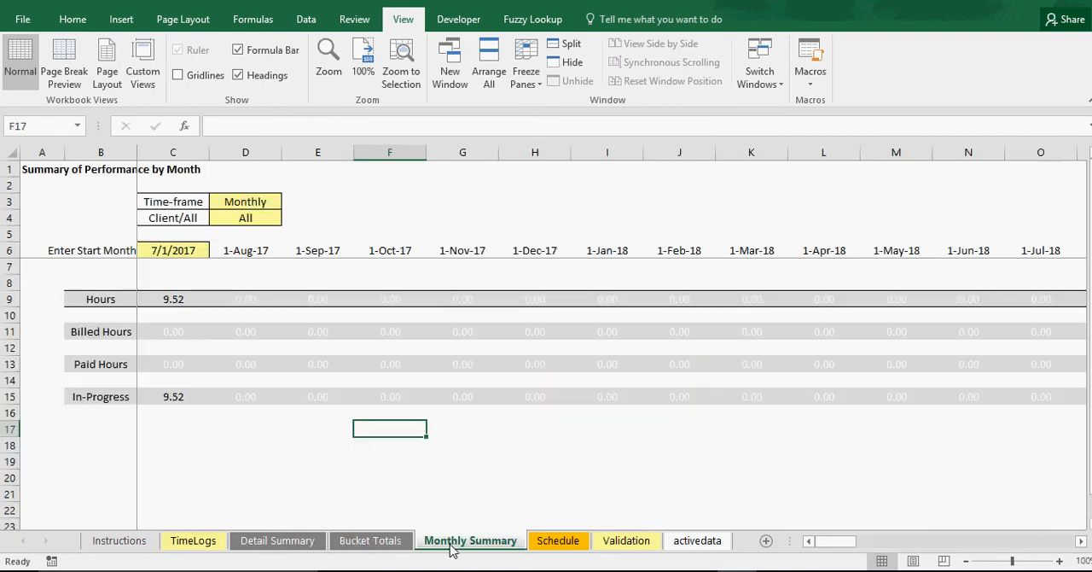
Change the job status of both filtered Client 3 entries on the TimeLogs sheet to Billed
{"action": "left_click", "coordinate": [192, 545]}
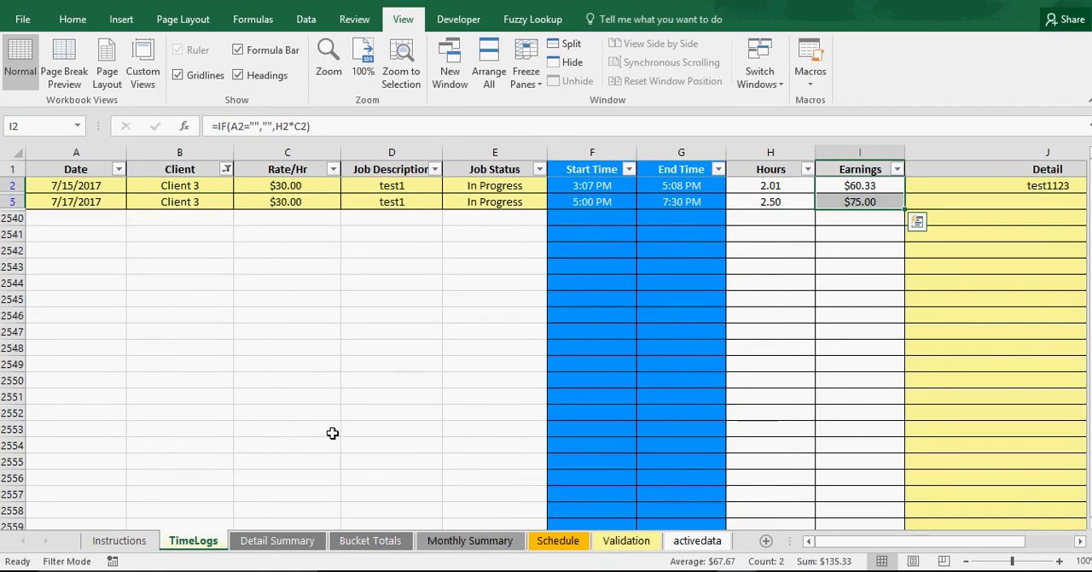
{"action": "left_click", "coordinate": [522, 185]}
{"action": "left_click", "coordinate": [553, 185]}
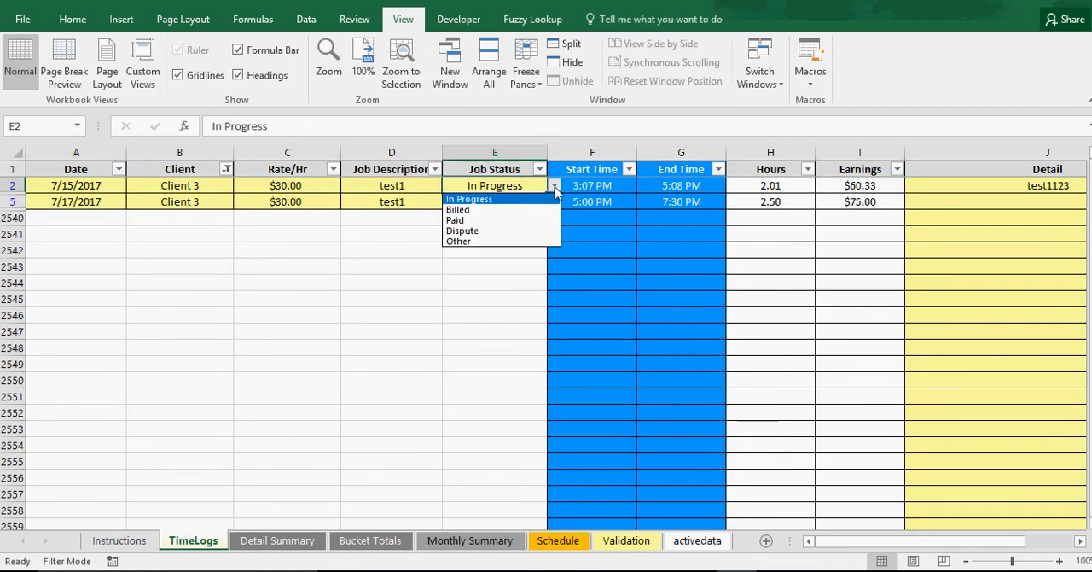
{"action": "left_click", "coordinate": [499, 209]}
{"action": "left_click", "coordinate": [512, 201]}
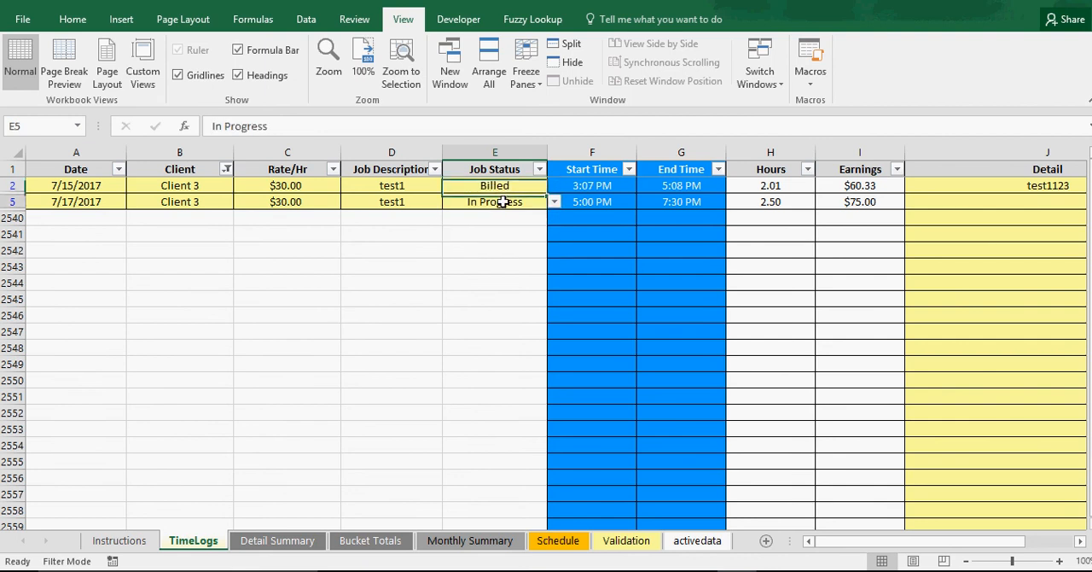
{"action": "left_click", "coordinate": [553, 201]}
{"action": "left_click", "coordinate": [493, 226]}
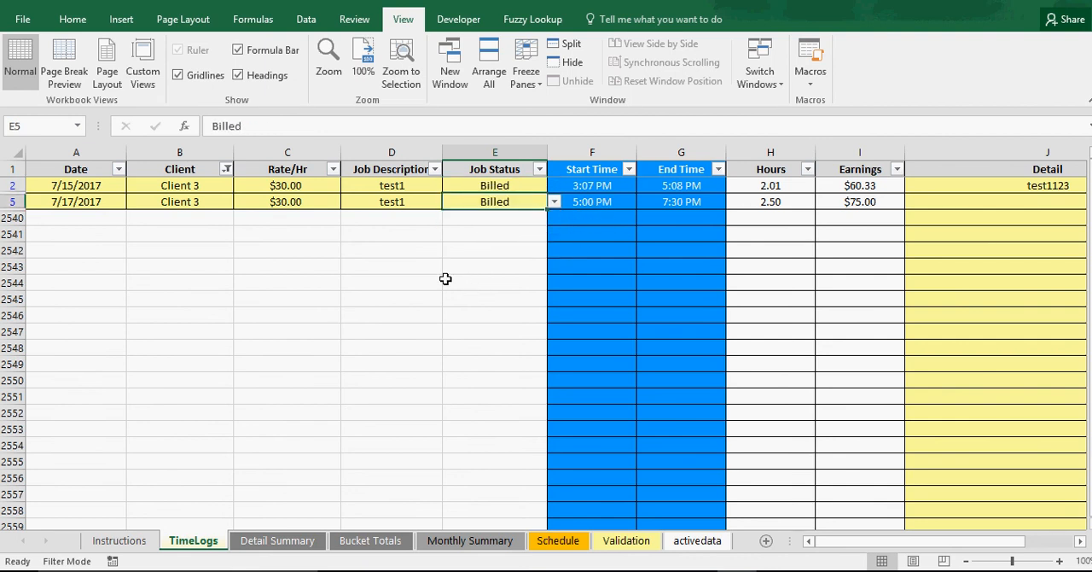
Set the Detail Summary's specific client to All and update its data
{"action": "left_click", "coordinate": [274, 543]}
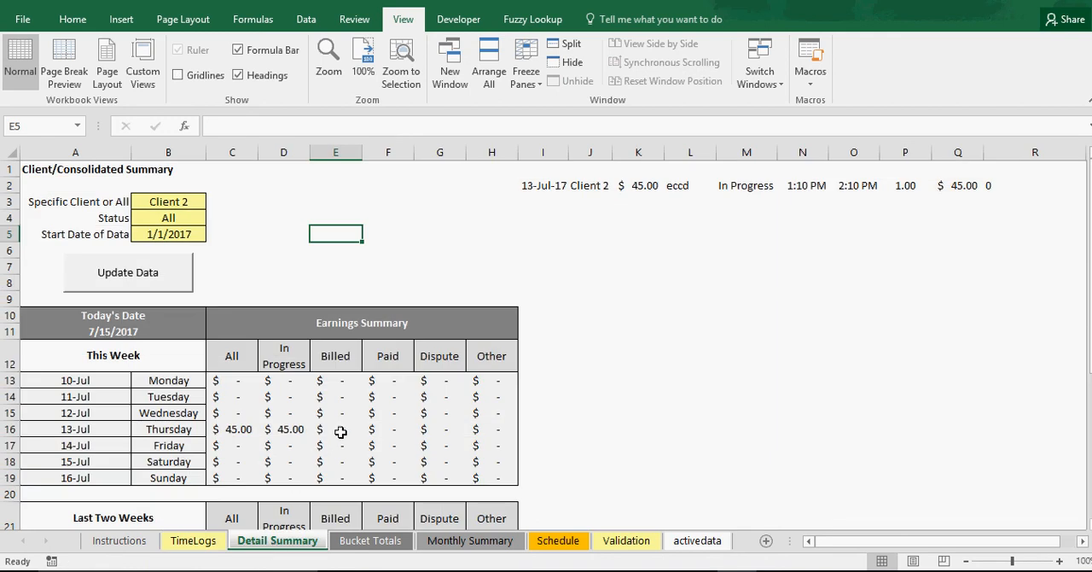
{"action": "left_click", "coordinate": [164, 282]}
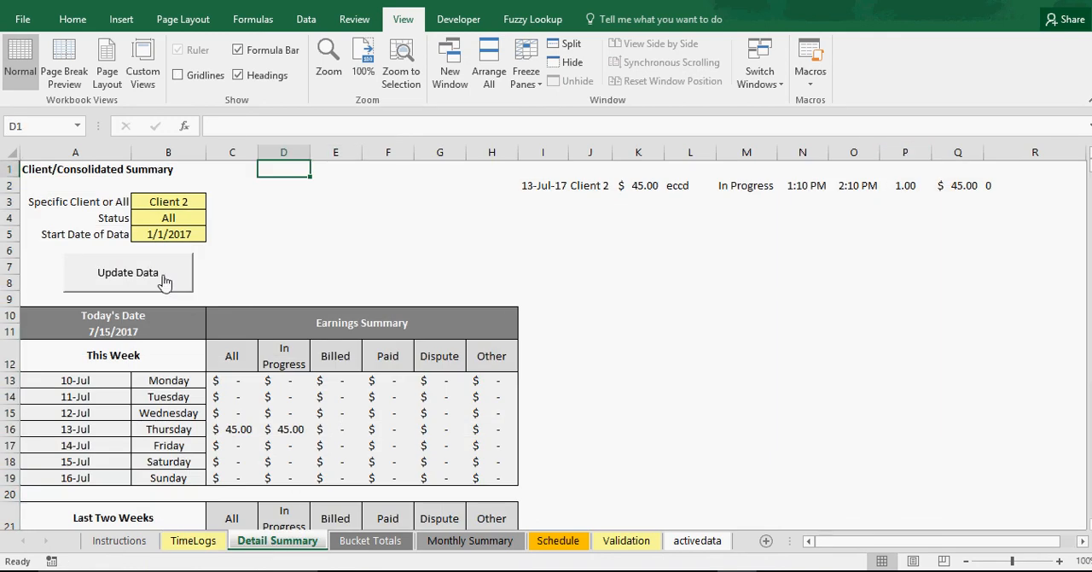
{"action": "left_click", "coordinate": [190, 201]}
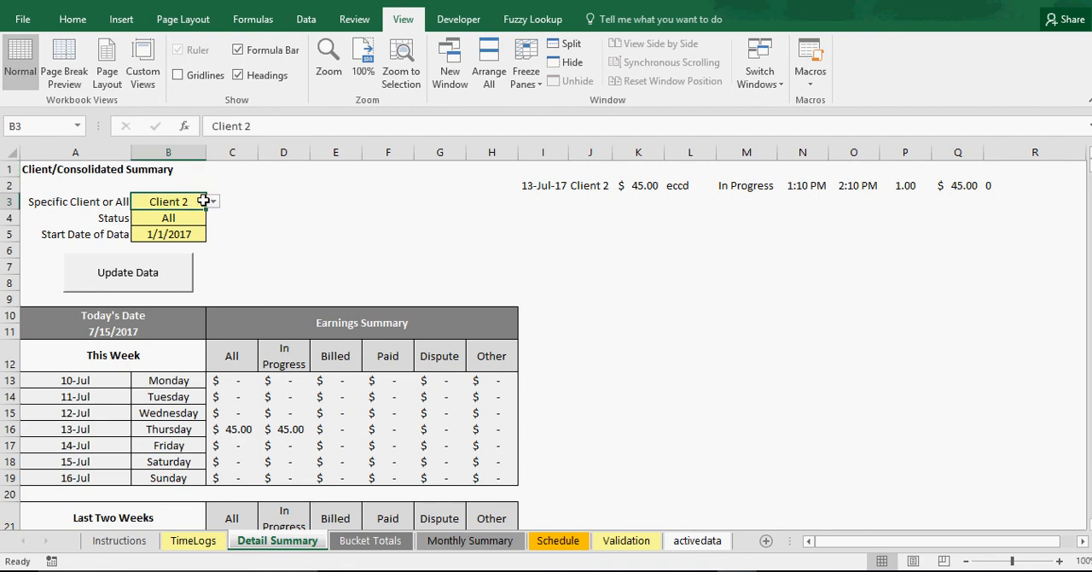
{"action": "left_click", "coordinate": [212, 202]}
{"action": "left_click_drag", "start_coordinate": [211, 237], "coordinate": [211, 222]}
{"action": "left_click", "coordinate": [152, 215]}
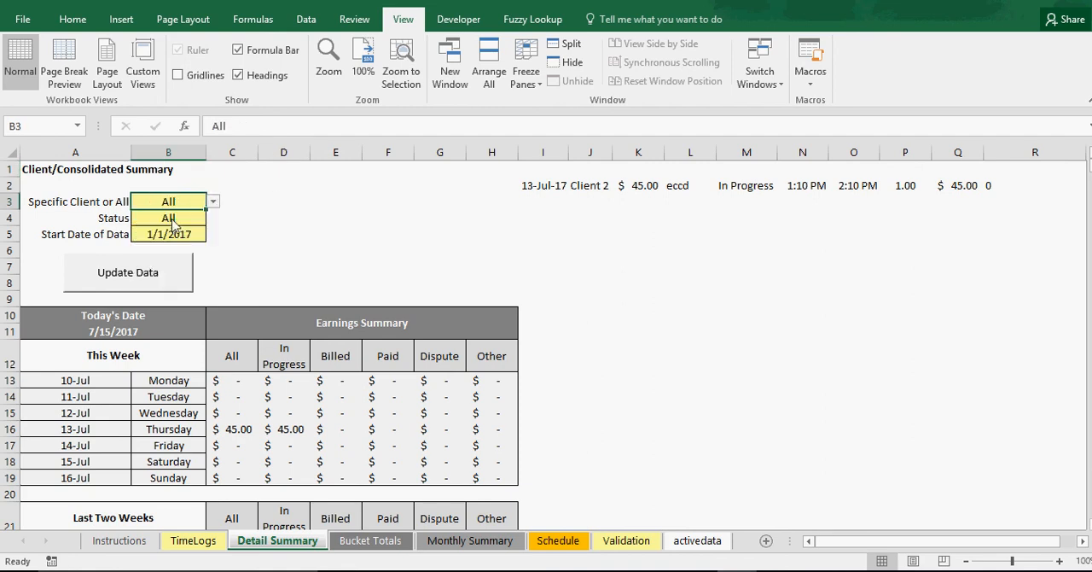
{"action": "left_click", "coordinate": [152, 273]}
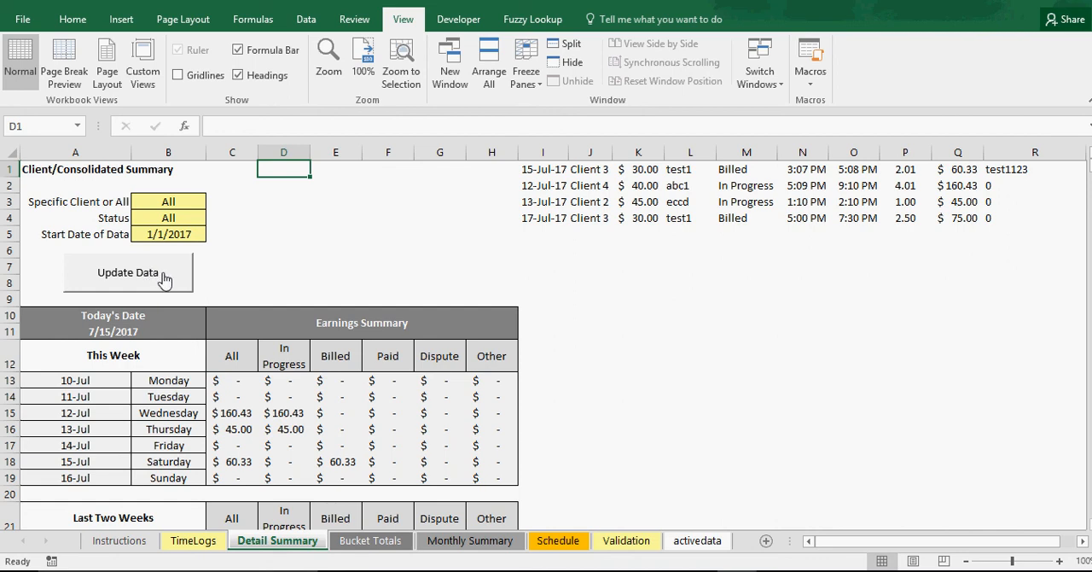
Inspect the Billed column formulas in the This Week earnings table
{"action": "left_click", "coordinate": [341, 417]}
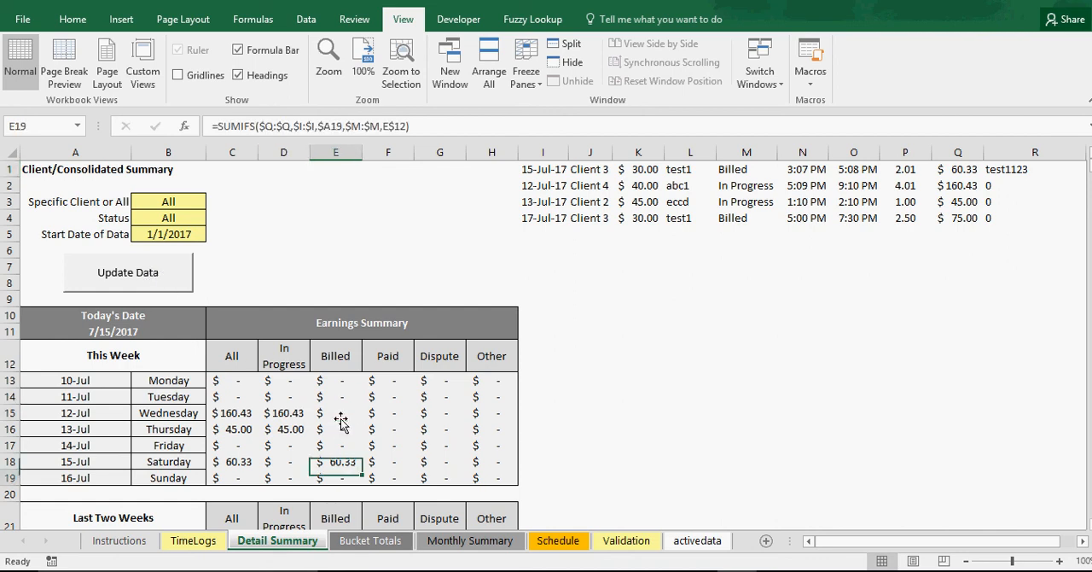
{"action": "double_click", "coordinate": [342, 417]}
{"action": "key", "text": "Return"}
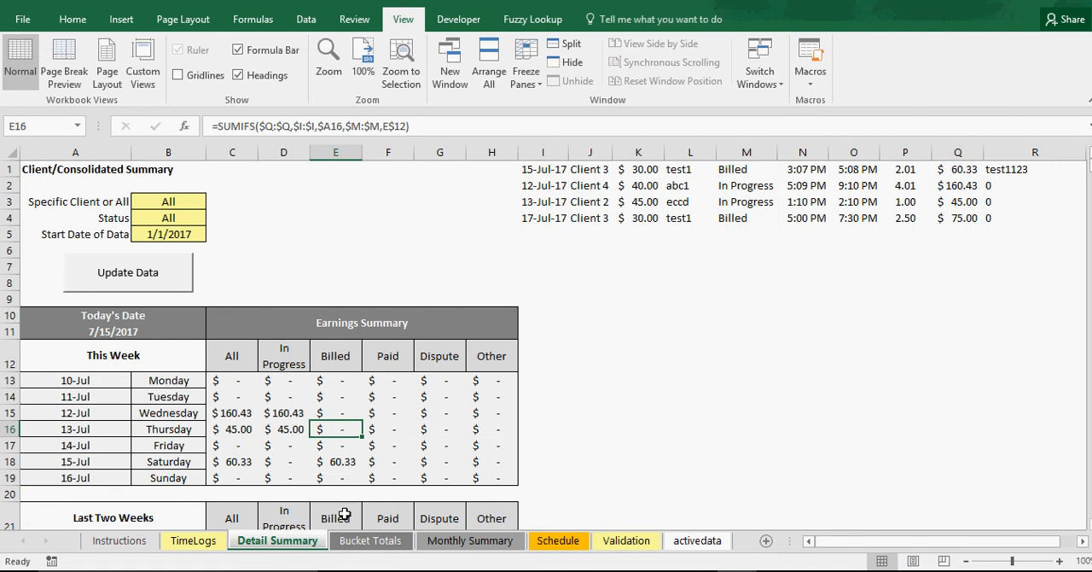
Compare the dates of the two Client 3 time logs with the Detail Summary's weekly dates and the system calendar
{"action": "left_click", "coordinate": [205, 541]}
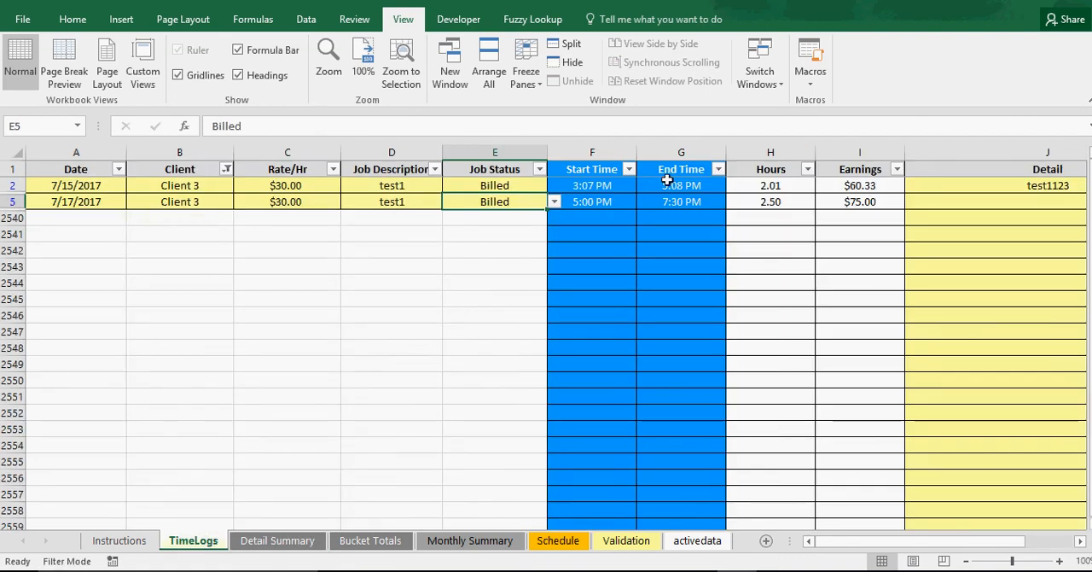
{"action": "left_click", "coordinate": [90, 188]}
{"action": "left_click", "coordinate": [89, 205]}
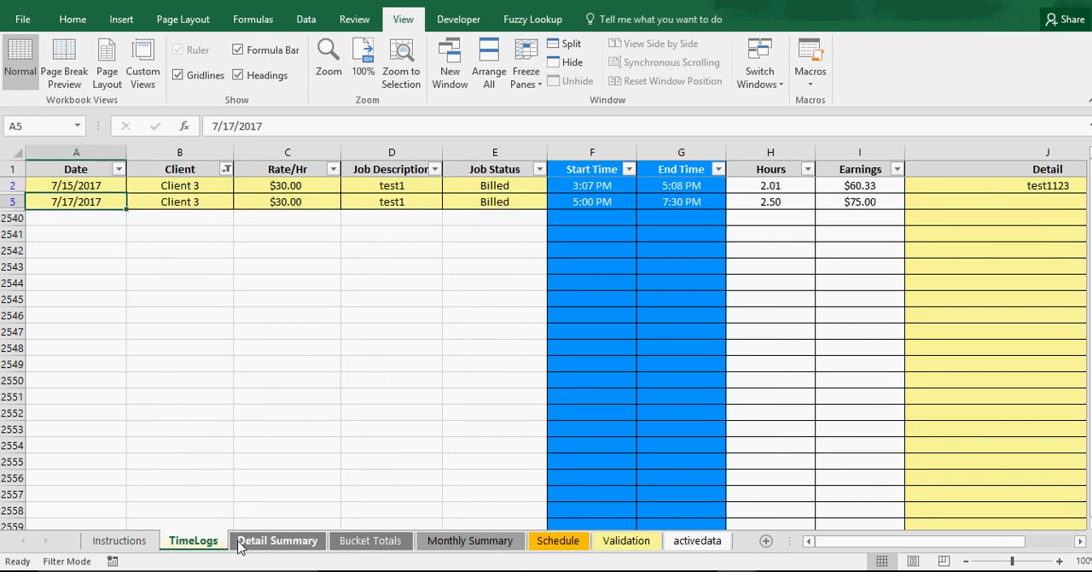
{"action": "left_click", "coordinate": [273, 540]}
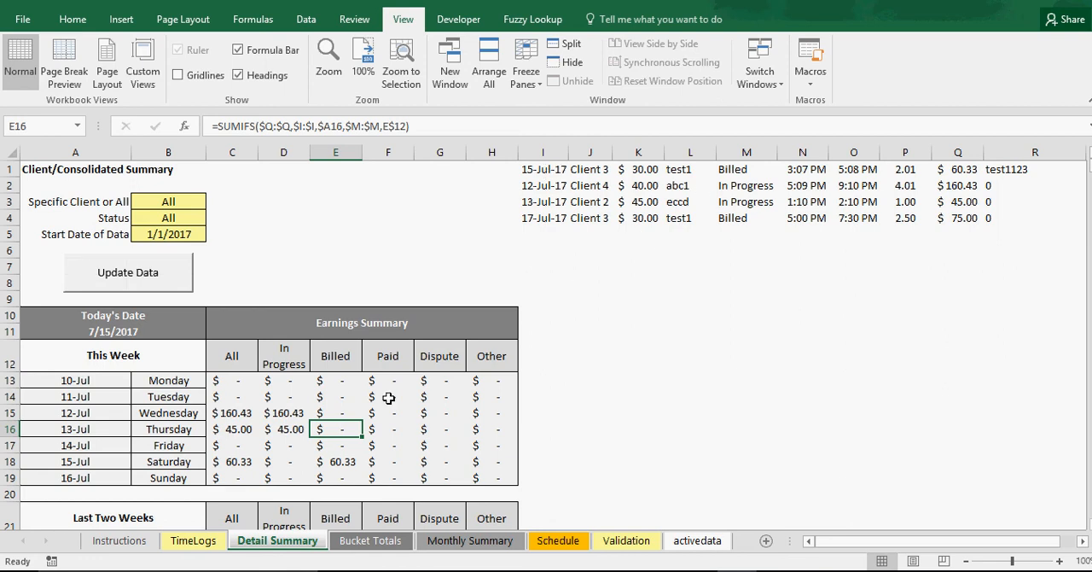
{"action": "scroll", "coordinate": [340, 423], "scroll_direction": "down", "scroll_amount": 2}
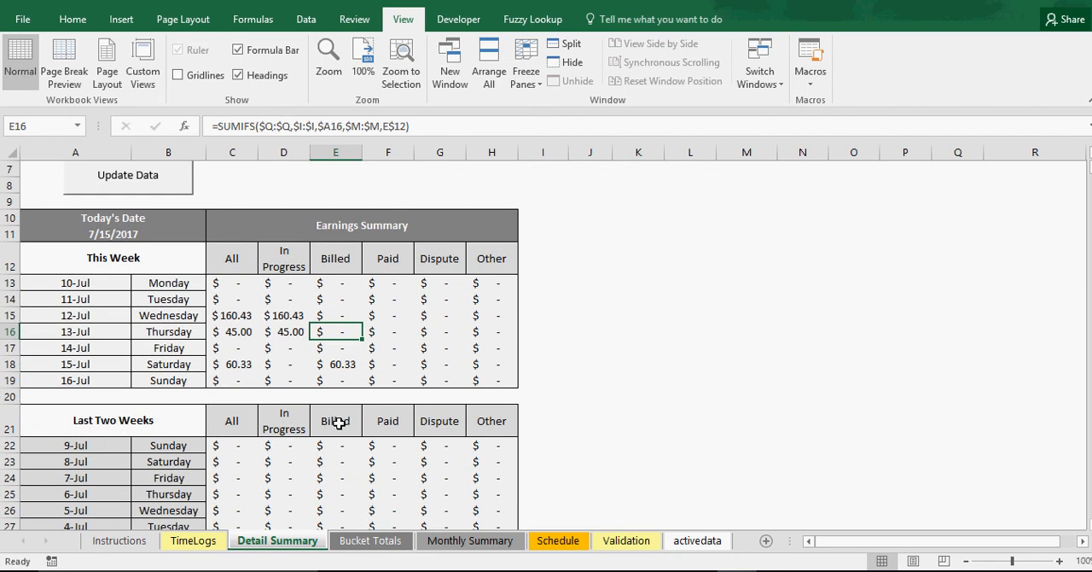
{"action": "scroll", "coordinate": [340, 424], "scroll_direction": "up", "scroll_amount": 2}
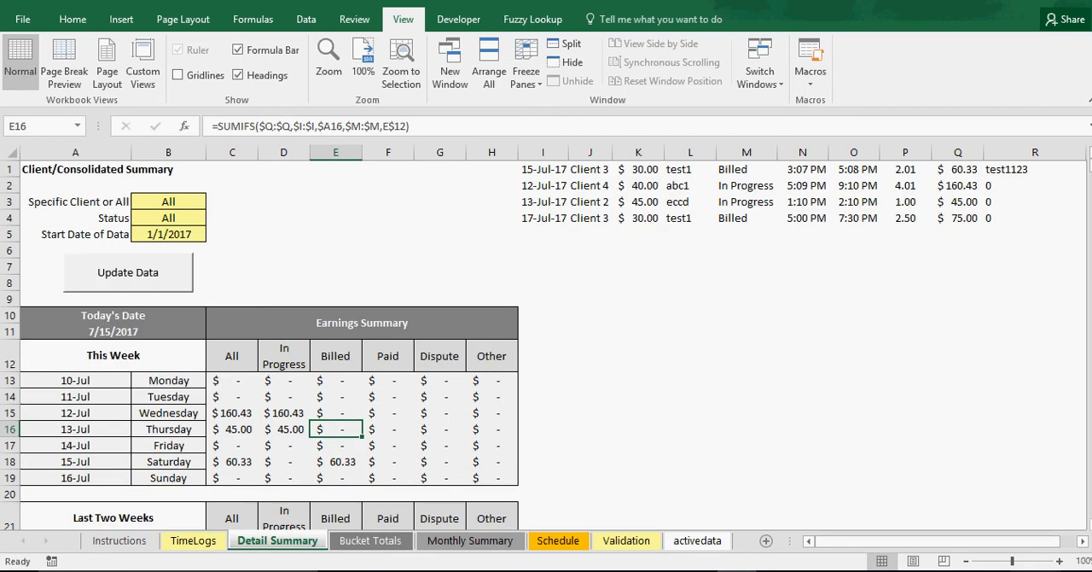
{"action": "left_click", "coordinate": [1028, 571]}
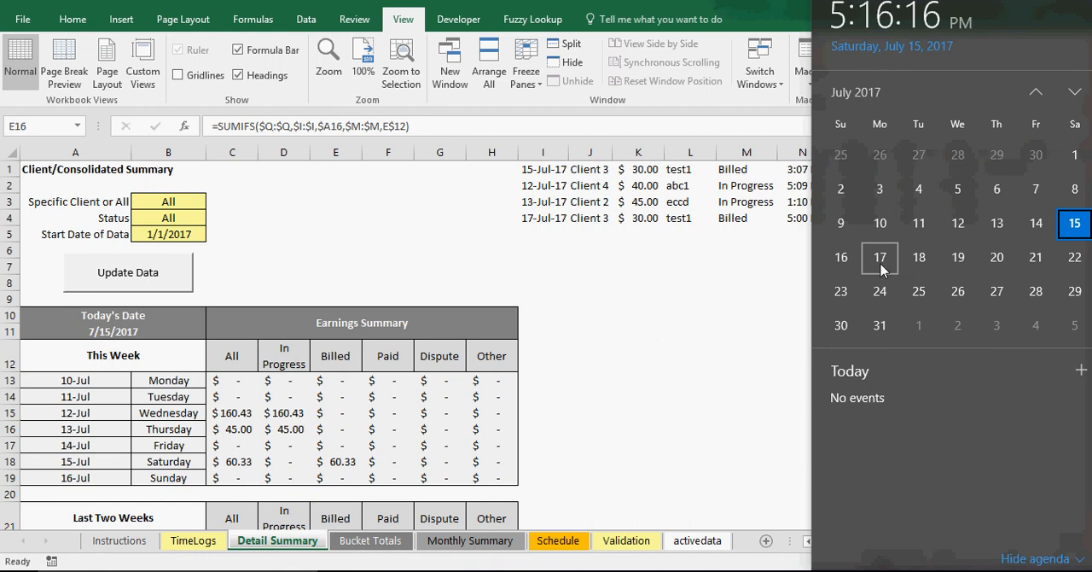
{"action": "left_click", "coordinate": [609, 372]}
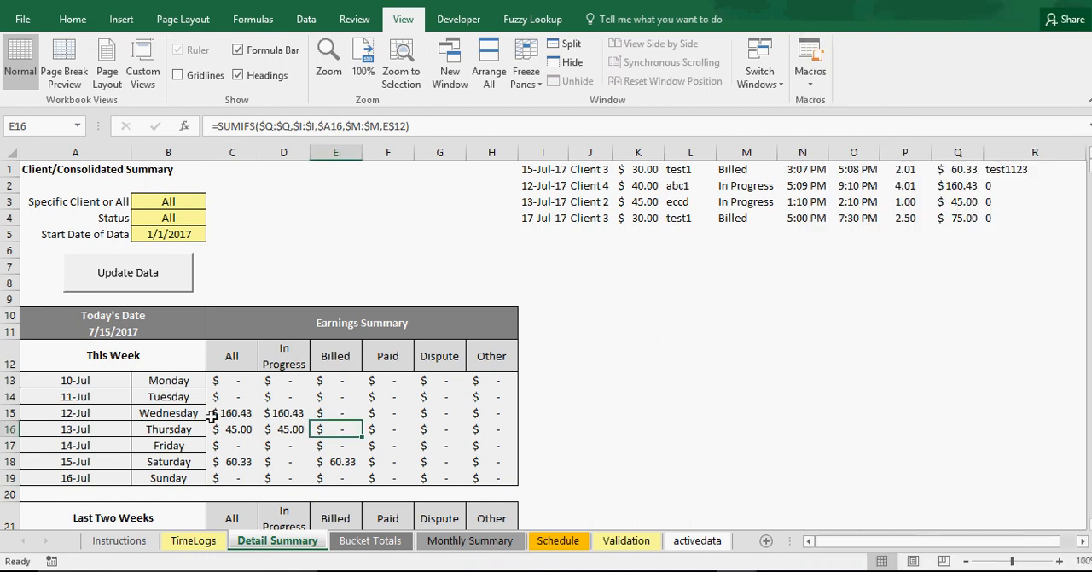
Change the date of the row 5 entry on the TimeLogs sheet to 7/16/2017
{"action": "left_click", "coordinate": [195, 540]}
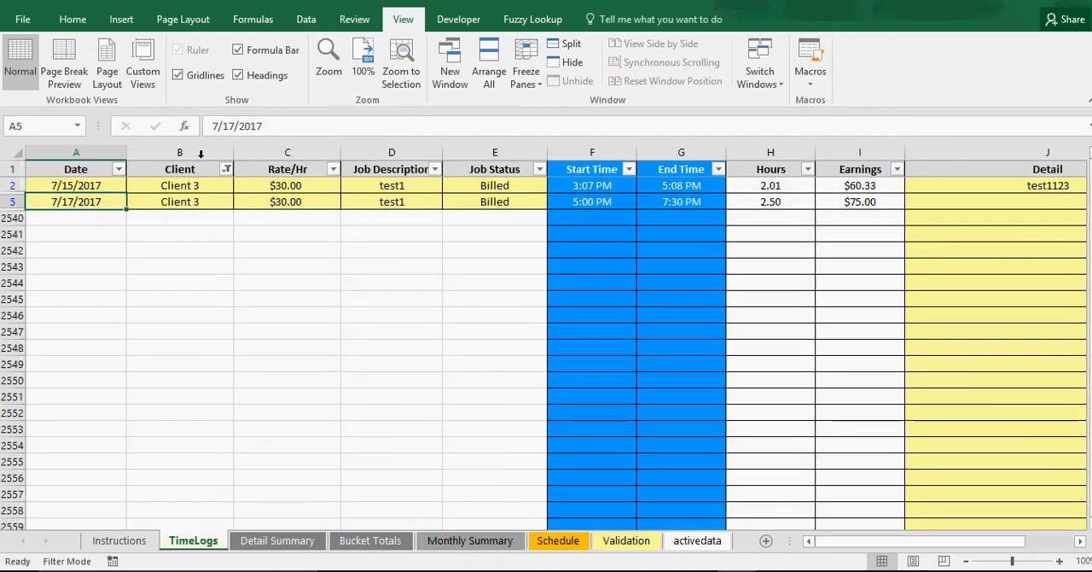
{"action": "left_click", "coordinate": [237, 126]}
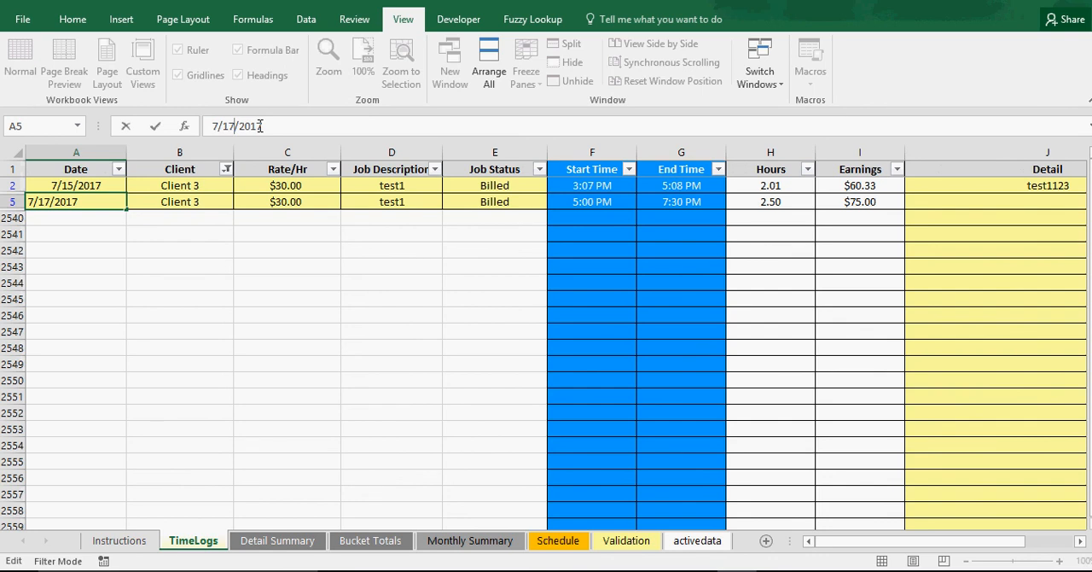
{"action": "key", "text": "BackSpace"}
{"action": "type", "text": "6"}
{"action": "key", "text": "Return"}
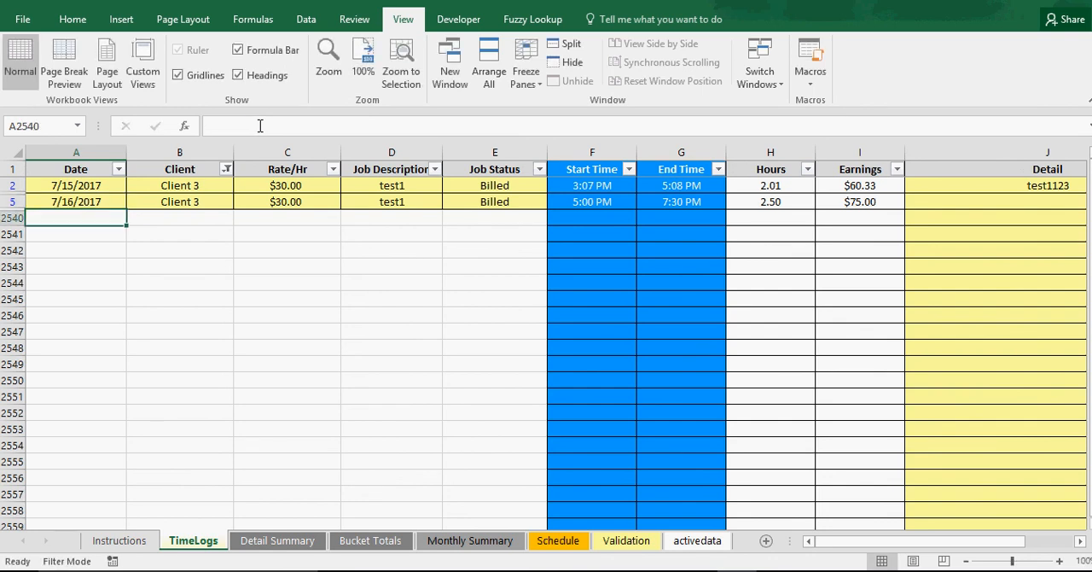
Inspect the formula for Sunday 16-Jul in the Billed column of the Detail Summary
{"action": "left_click", "coordinate": [278, 541]}
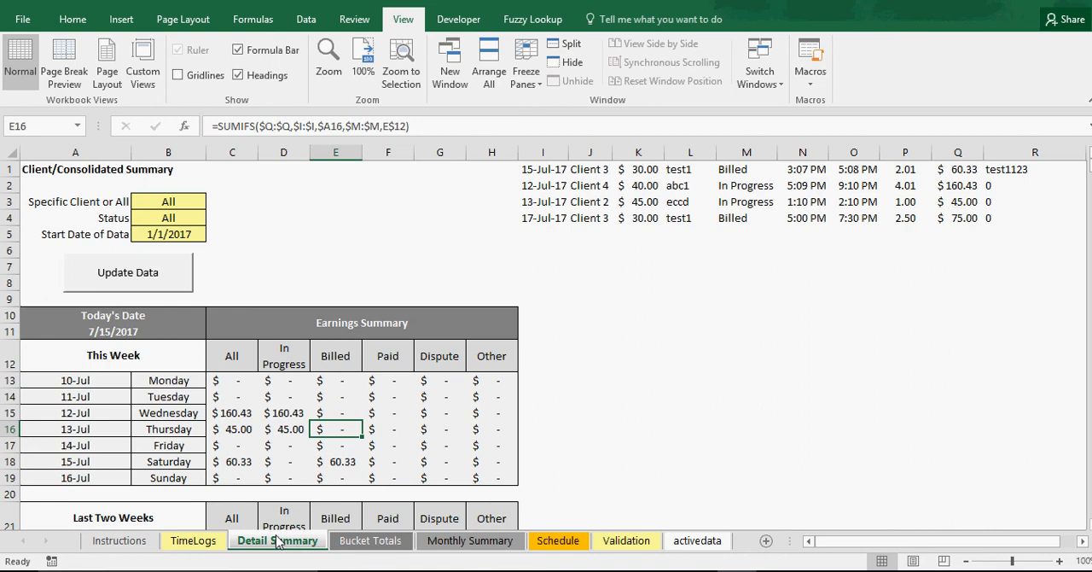
{"action": "scroll", "coordinate": [315, 427], "scroll_direction": "down", "scroll_amount": 2}
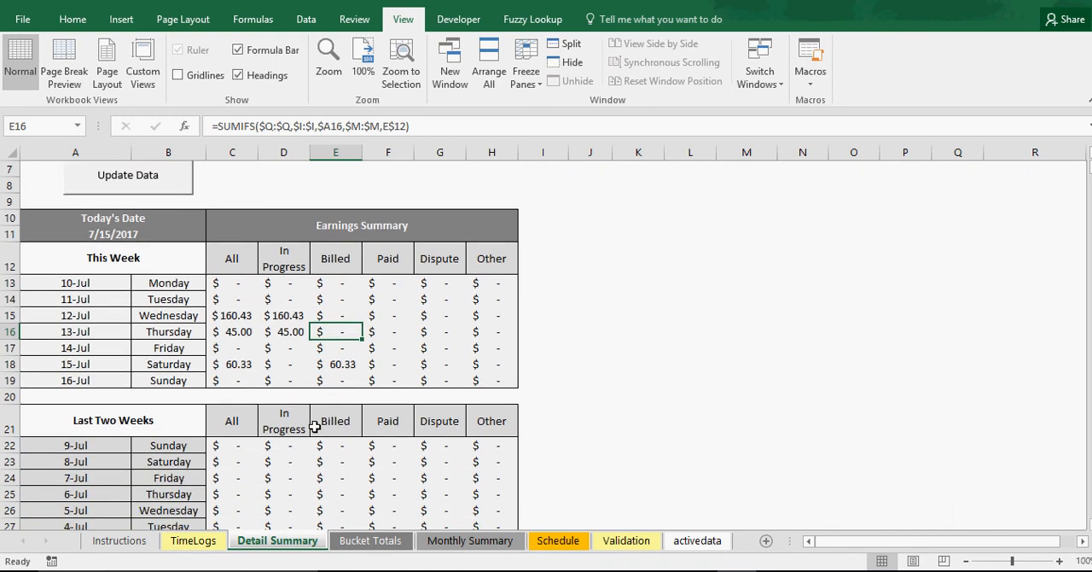
{"action": "double_click", "coordinate": [344, 380]}
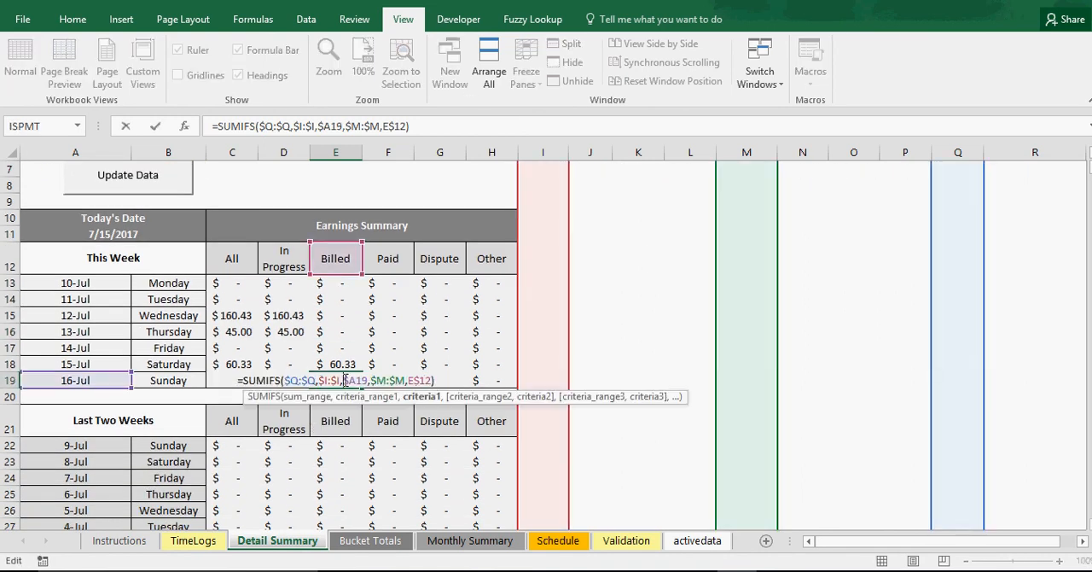
{"action": "key", "text": "Return"}
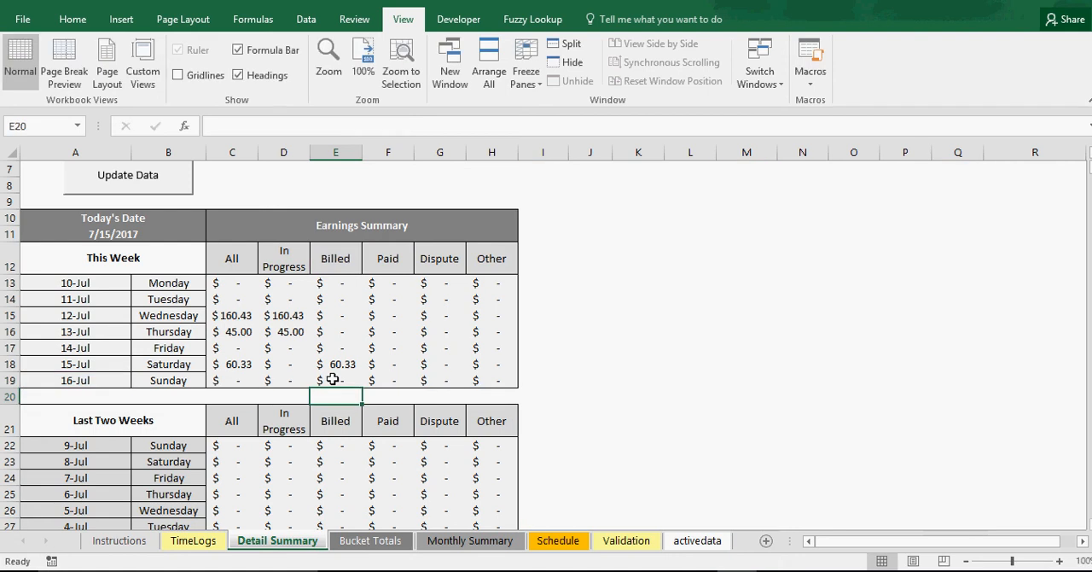
Update the Detail Summary data and select the Billed amounts for 15-Jul and 16-Jul to check their sum
{"action": "scroll", "coordinate": [237, 341], "scroll_direction": "up", "scroll_amount": 2}
{"action": "left_click", "coordinate": [173, 274]}
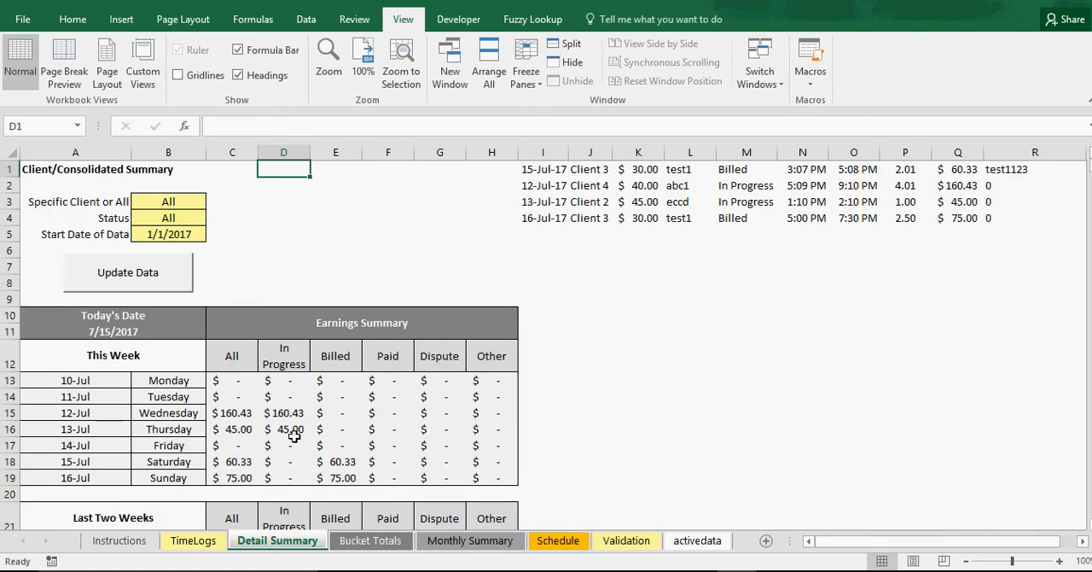
{"action": "left_click_drag", "start_coordinate": [342, 461], "coordinate": [343, 471]}
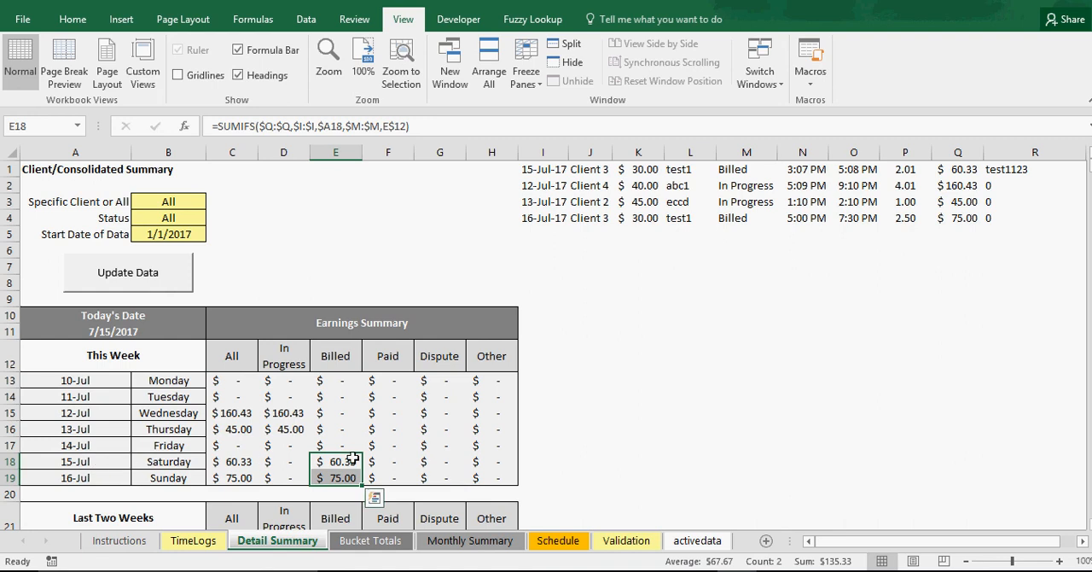
Check the Billed and In Progress amounts for 15-Jul and 16-Jul on the Detail Summary
{"action": "left_click", "coordinate": [346, 461]}
{"action": "left_click", "coordinate": [344, 477]}
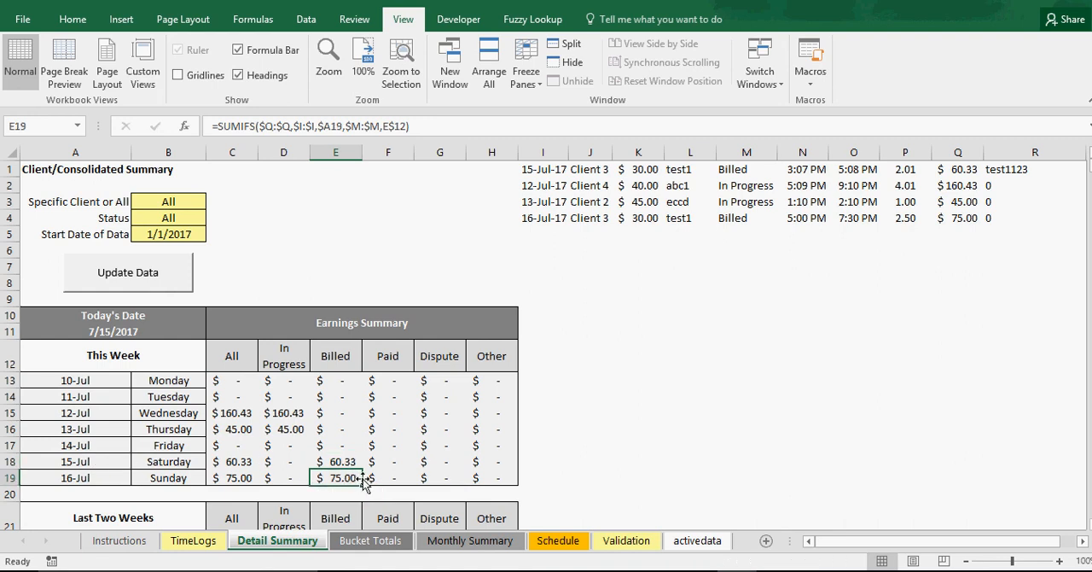
{"action": "left_click_drag", "start_coordinate": [293, 461], "coordinate": [292, 476]}
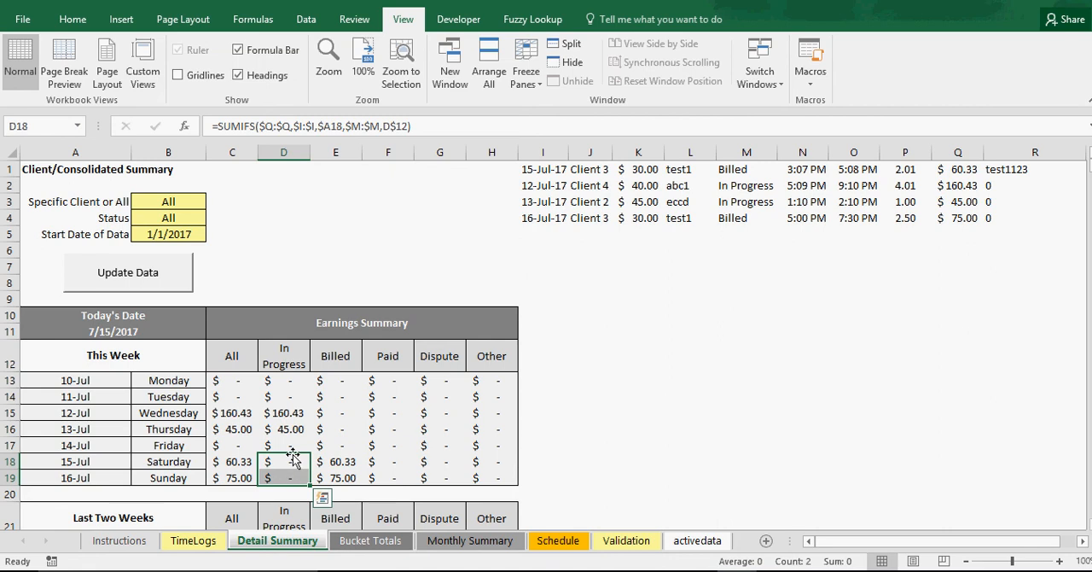
Set the Detail Summary's specific client to Client 2 and update the data
{"action": "left_click", "coordinate": [177, 206]}
{"action": "left_click", "coordinate": [213, 203]}
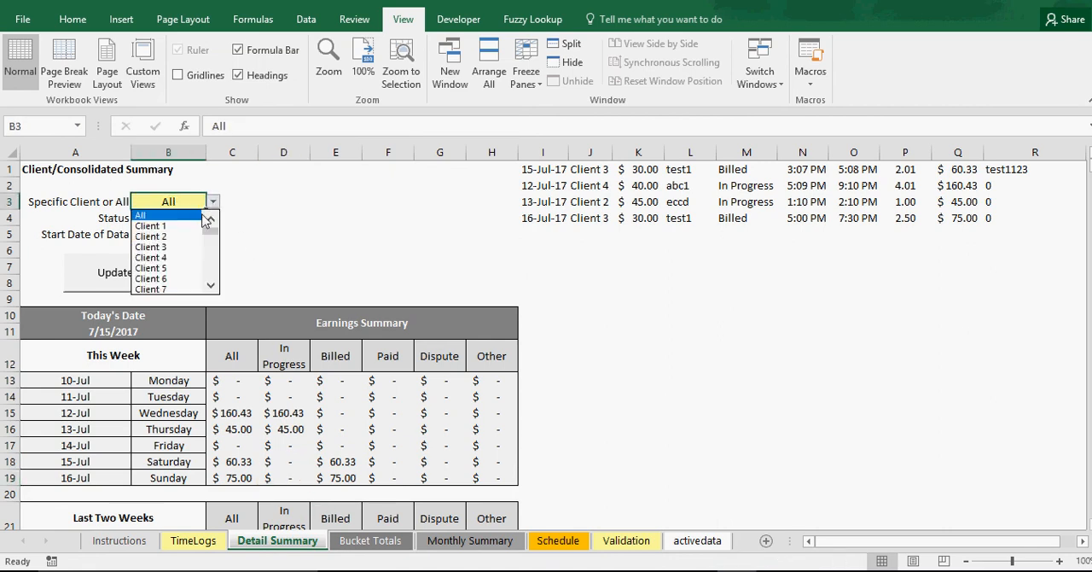
{"action": "left_click", "coordinate": [205, 237]}
{"action": "left_click", "coordinate": [144, 280]}
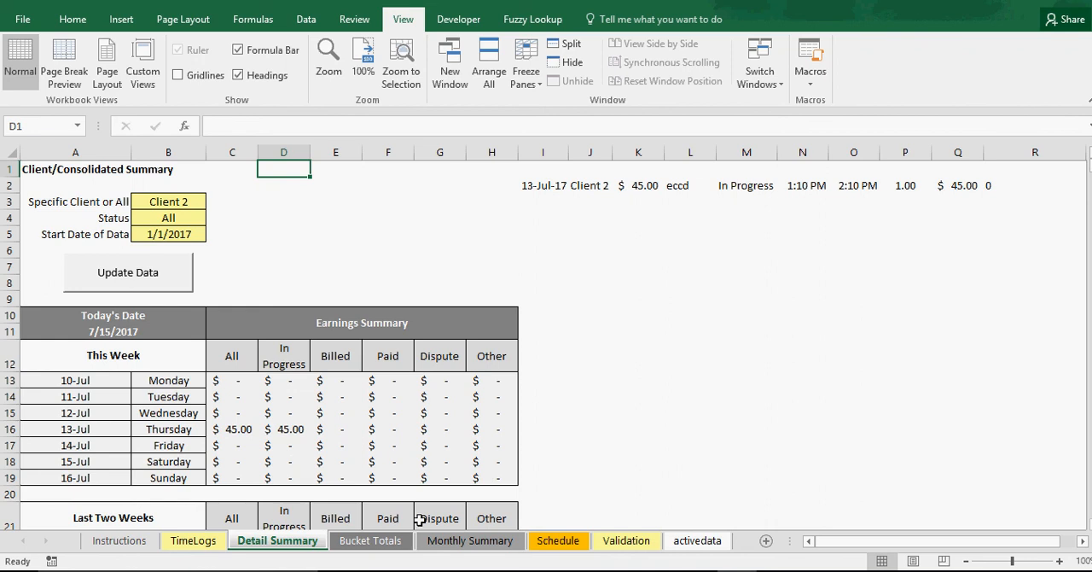
Check the TimeLogs entries, and refresh the Detail Summary with Client 3 as the specific client
{"action": "left_click", "coordinate": [194, 541]}
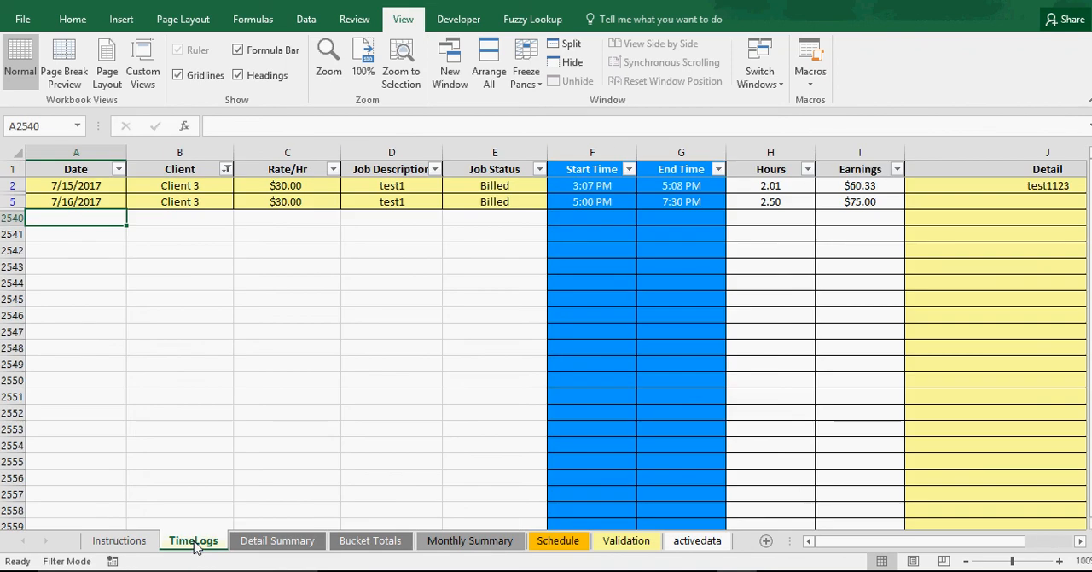
{"action": "left_click", "coordinate": [256, 541]}
{"action": "left_click", "coordinate": [190, 205]}
{"action": "left_click", "coordinate": [213, 203]}
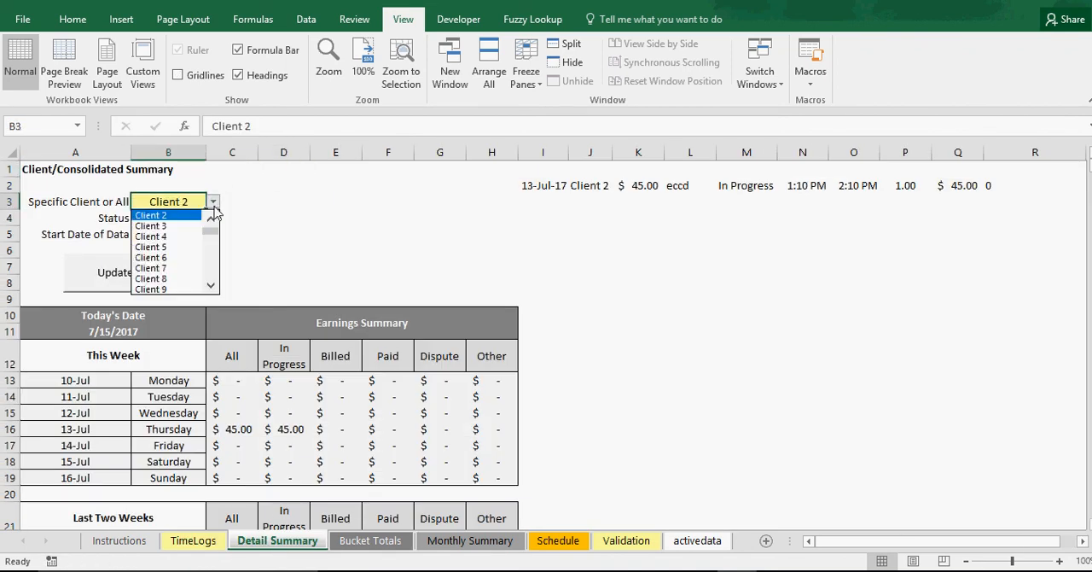
{"action": "left_click", "coordinate": [181, 226]}
{"action": "left_click", "coordinate": [142, 285]}
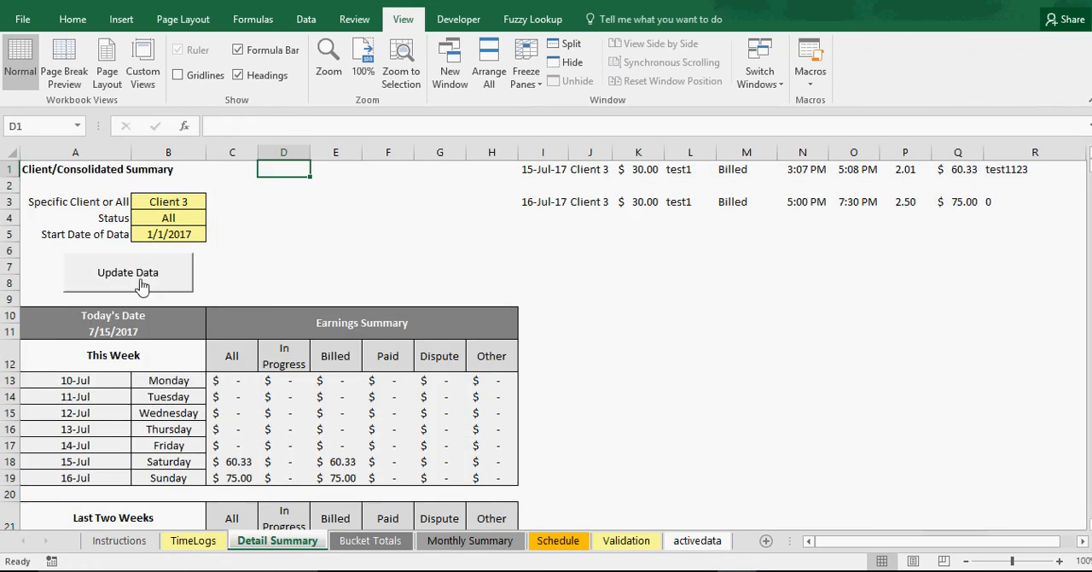
Examine Client 3's Billed amounts for 15-Jul and 16-Jul and the Last Two Weeks table on the Detail Summary
{"action": "left_click_drag", "start_coordinate": [344, 464], "coordinate": [347, 481]}
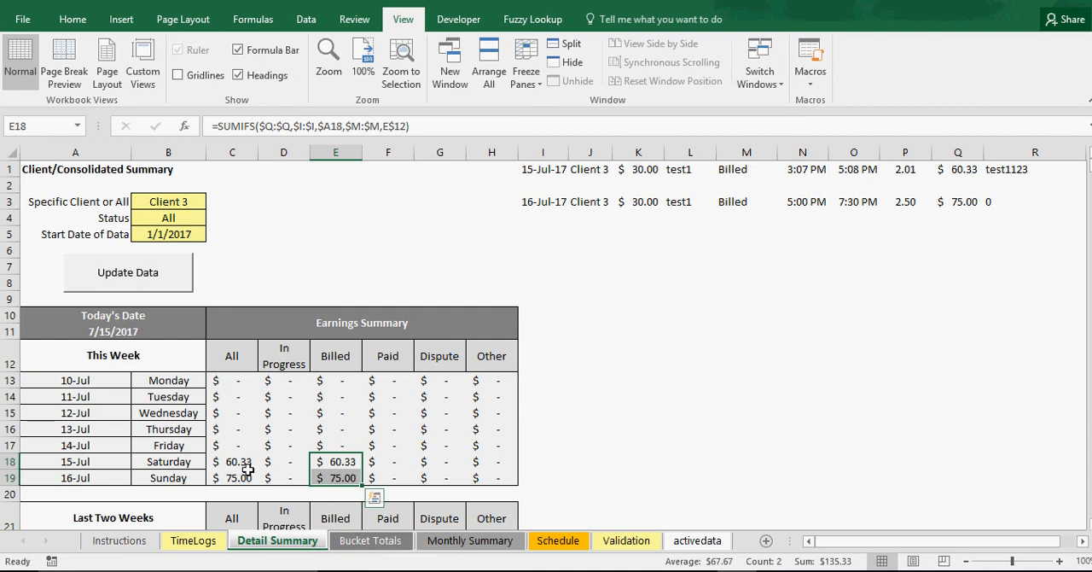
{"action": "left_click", "coordinate": [313, 278]}
{"action": "scroll", "coordinate": [281, 356], "scroll_direction": "down", "scroll_amount": 6}
{"action": "scroll", "coordinate": [279, 430], "scroll_direction": "up", "scroll_amount": 6}
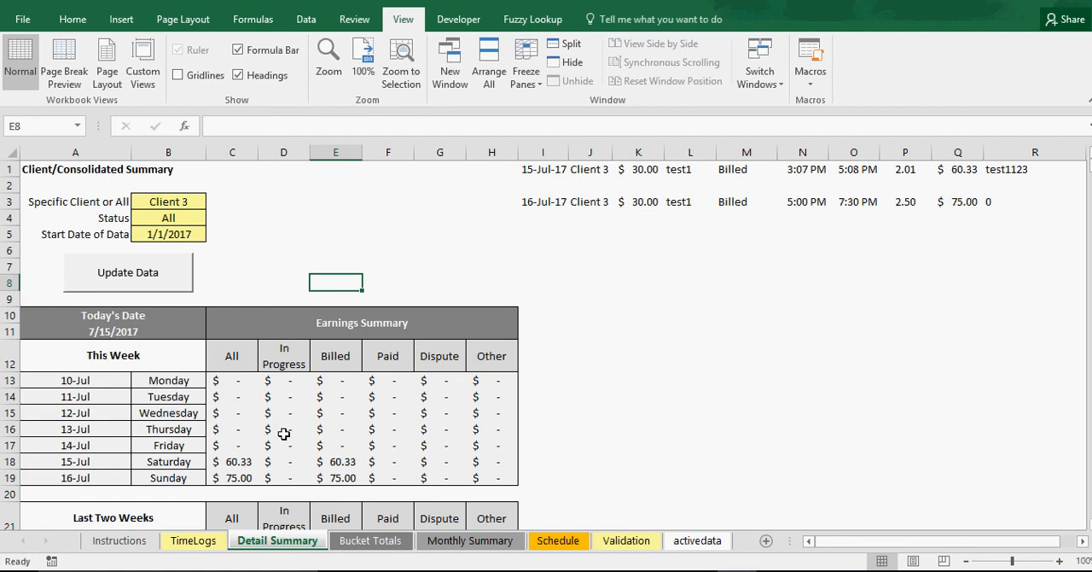
{"action": "scroll", "coordinate": [121, 360], "scroll_direction": "down", "scroll_amount": 1}
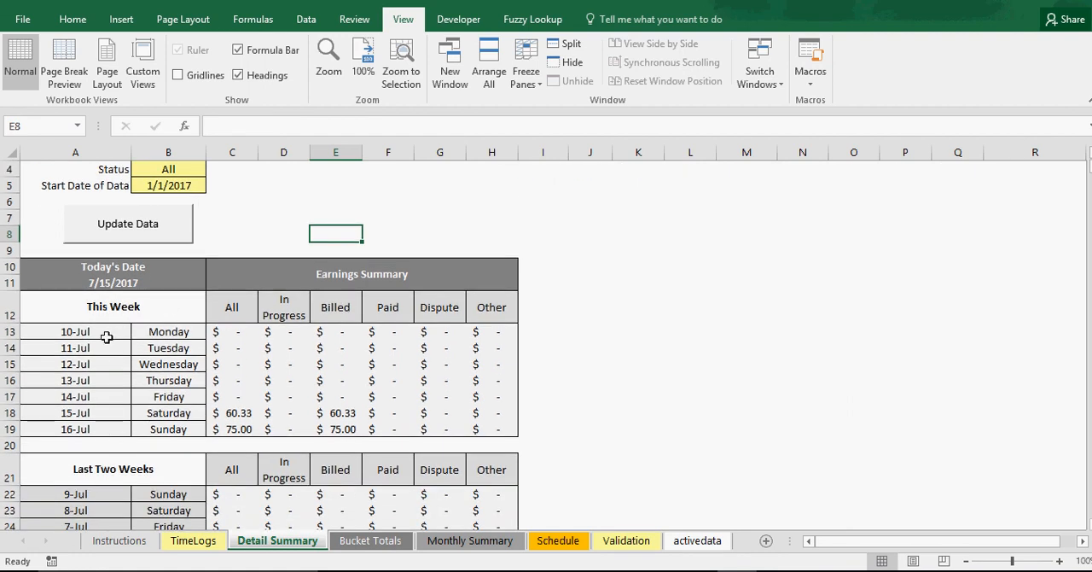
{"action": "scroll", "coordinate": [103, 509], "scroll_direction": "down", "scroll_amount": 5}
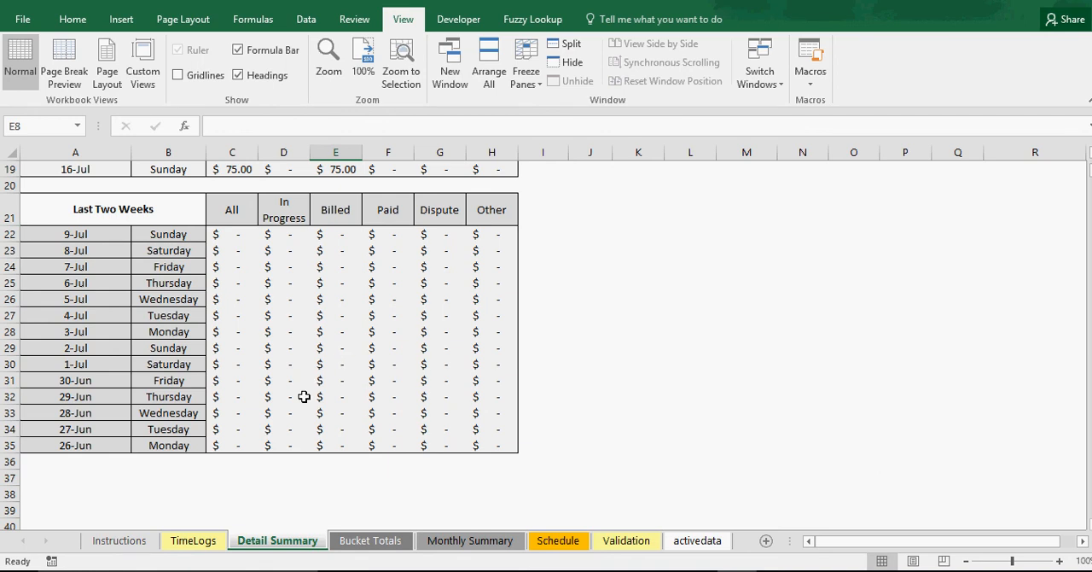
{"action": "scroll", "coordinate": [304, 396], "scroll_direction": "up", "scroll_amount": 6}
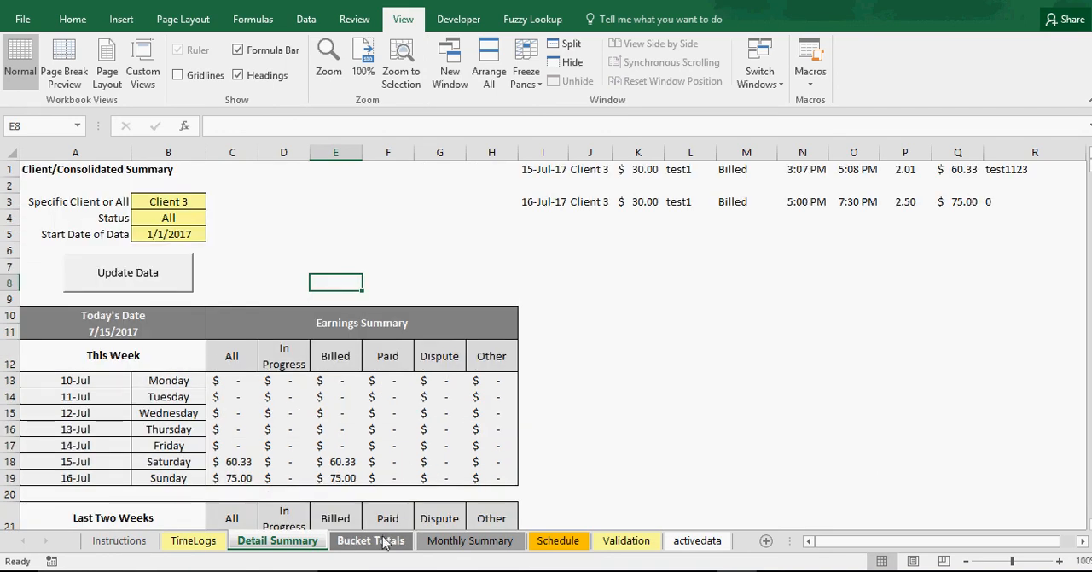
Inspect Client 3's Billed total and the In Progress totals of Client 2 and Client 4 on the Bucket Totals sheet
{"action": "left_click", "coordinate": [384, 543]}
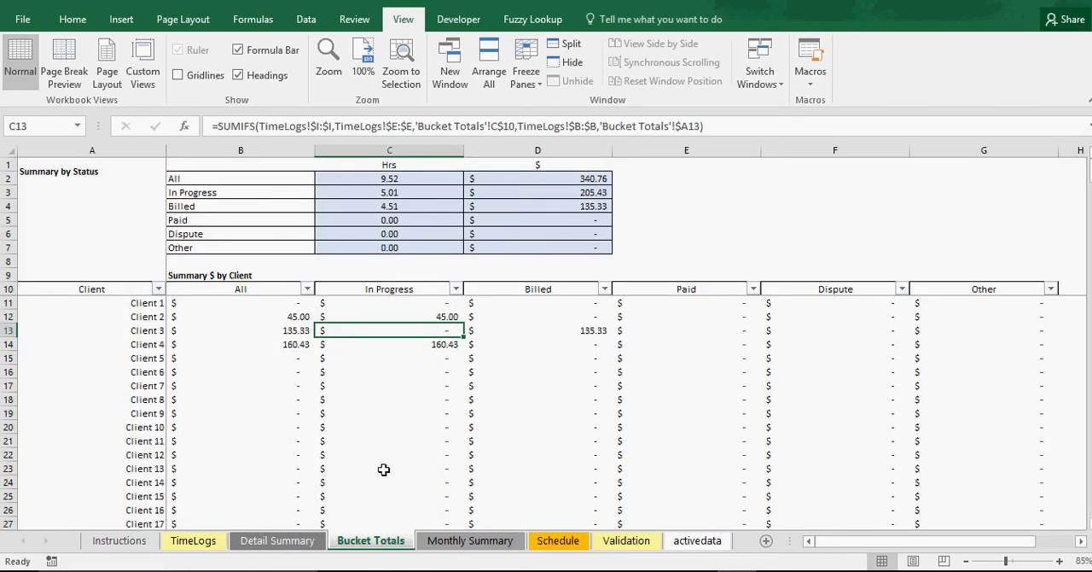
{"action": "left_click", "coordinate": [551, 329]}
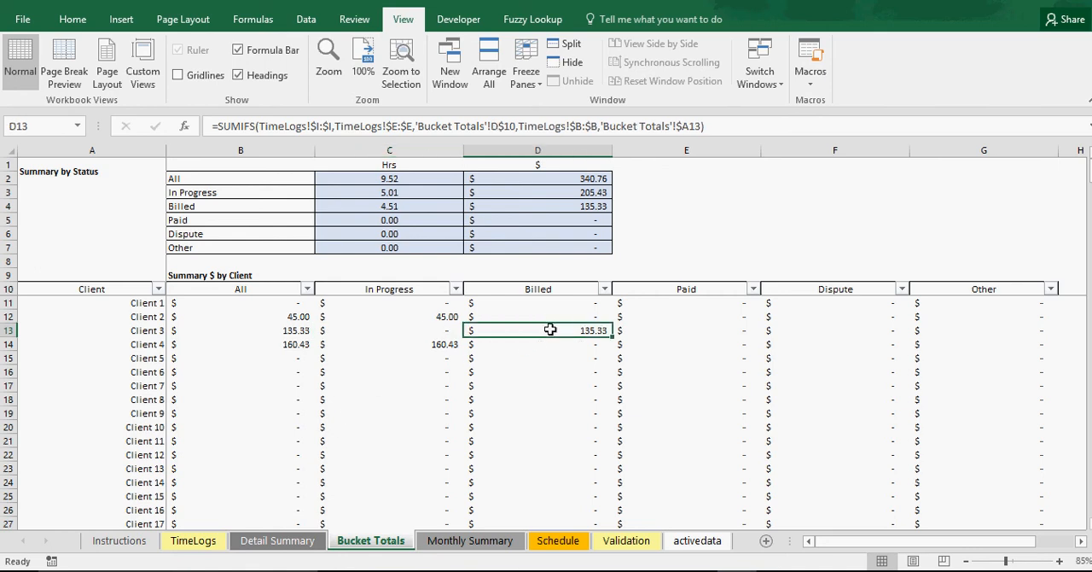
{"action": "left_click", "coordinate": [432, 316]}
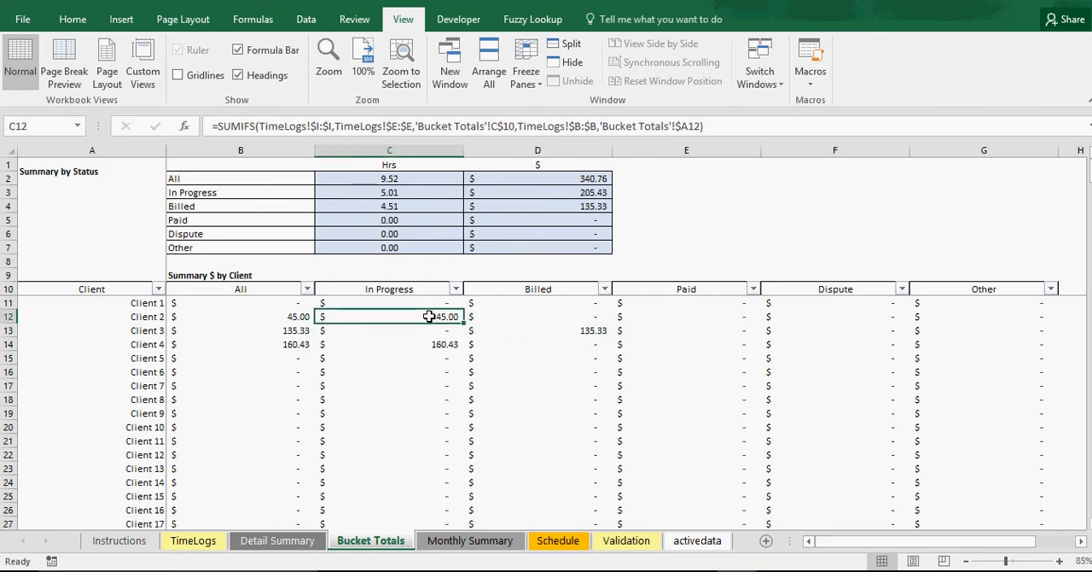
{"action": "left_click", "coordinate": [429, 344]}
Inspect the July Hours, Billed Hours and In-Progress figures on the Monthly Summary sheet
{"action": "left_click", "coordinate": [477, 542]}
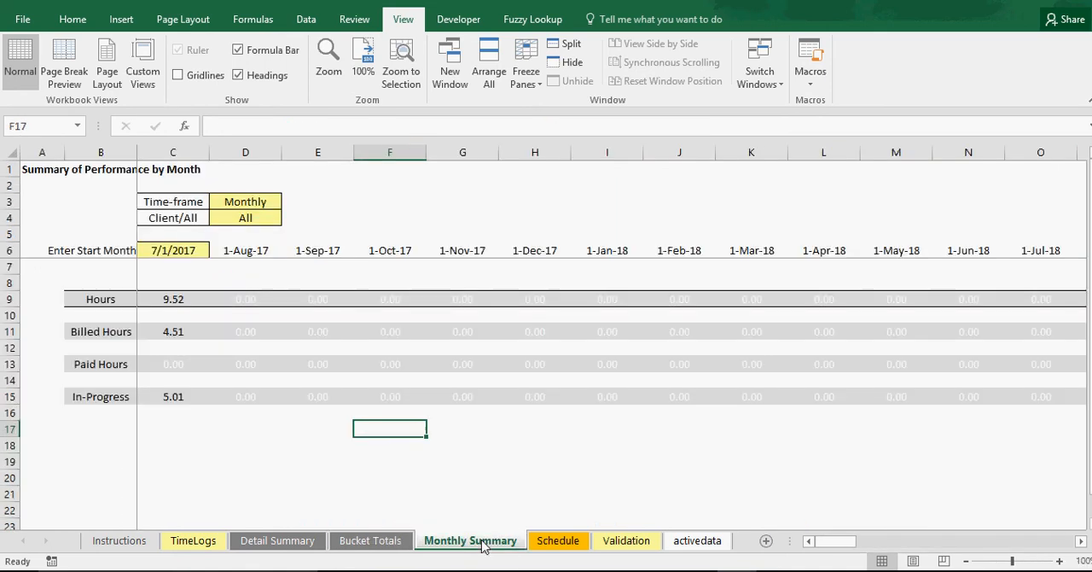
{"action": "left_click", "coordinate": [177, 300]}
{"action": "left_click", "coordinate": [179, 331]}
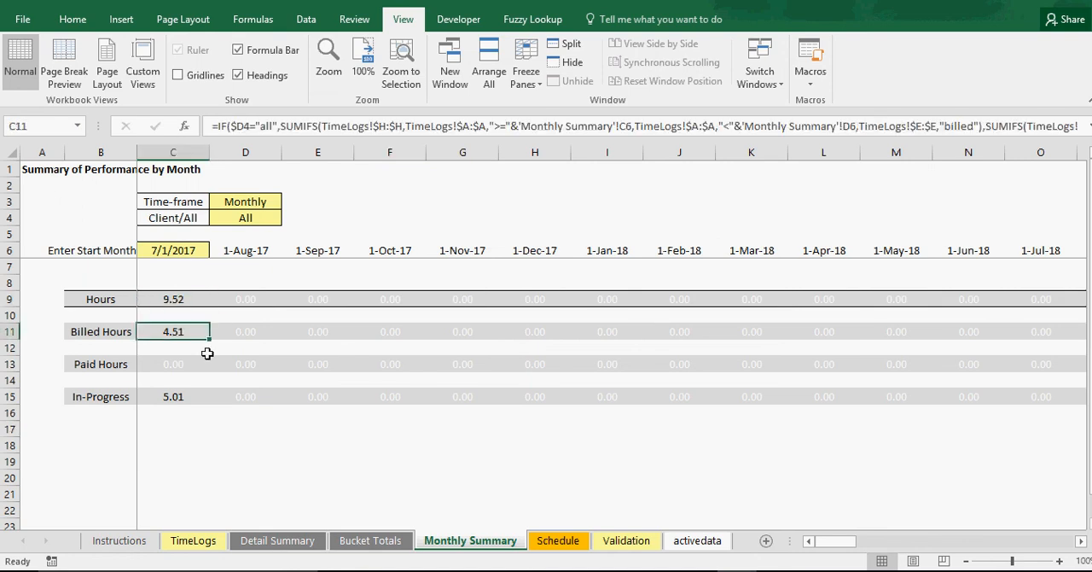
{"action": "left_click", "coordinate": [169, 398]}
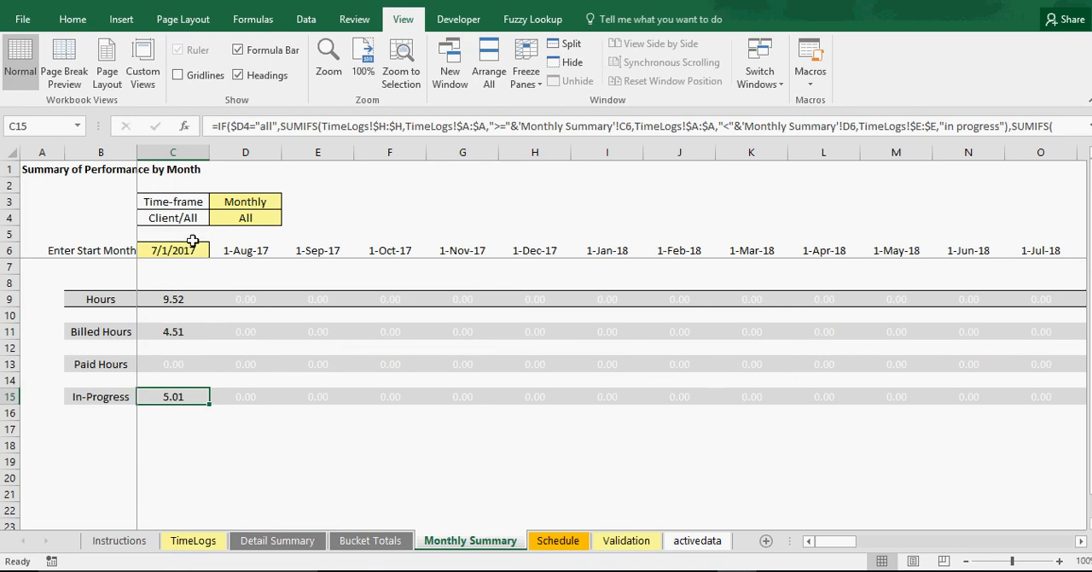
Switch the Monthly Summary's client selection to Client 2, Client 3 and Client 1 in turn
{"action": "left_click", "coordinate": [255, 218]}
{"action": "left_click", "coordinate": [290, 218]}
{"action": "left_click", "coordinate": [259, 258]}
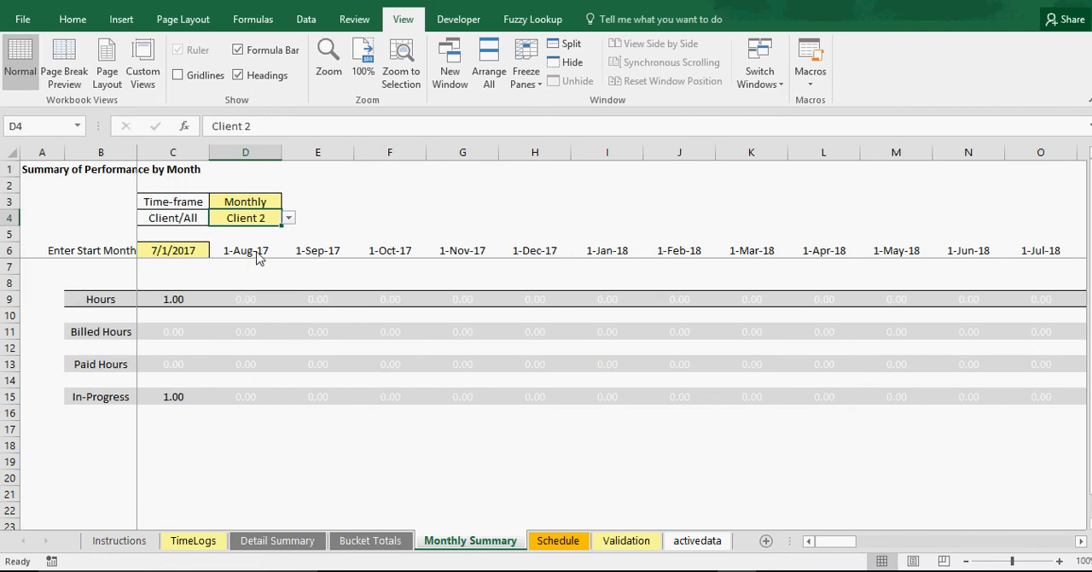
{"action": "left_click", "coordinate": [290, 218]}
{"action": "left_click", "coordinate": [258, 239]}
{"action": "left_click", "coordinate": [288, 219]}
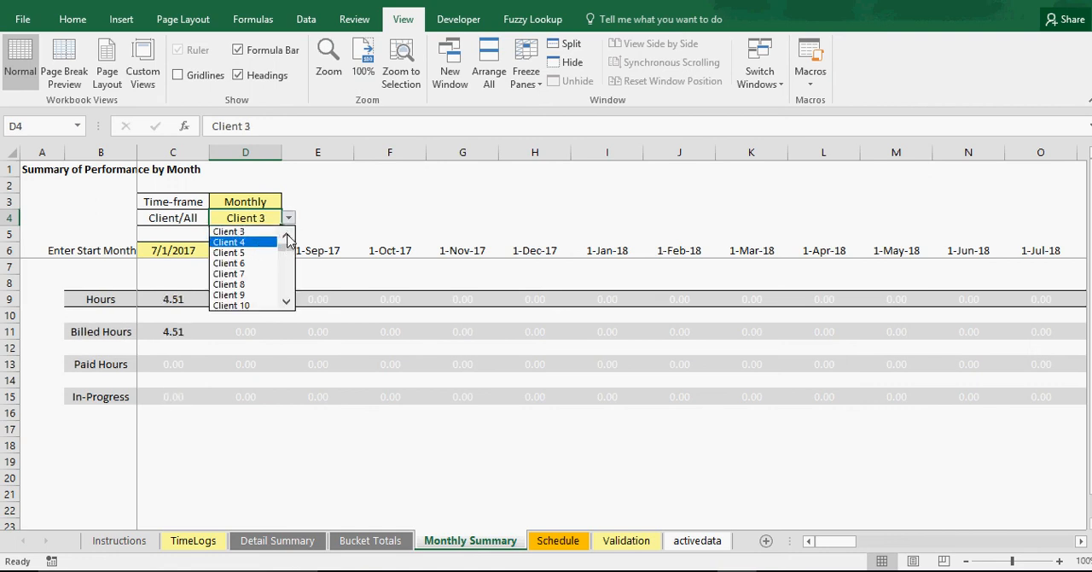
{"action": "left_click", "coordinate": [288, 238]}
{"action": "left_click", "coordinate": [287, 238]}
{"action": "left_click", "coordinate": [262, 232]}
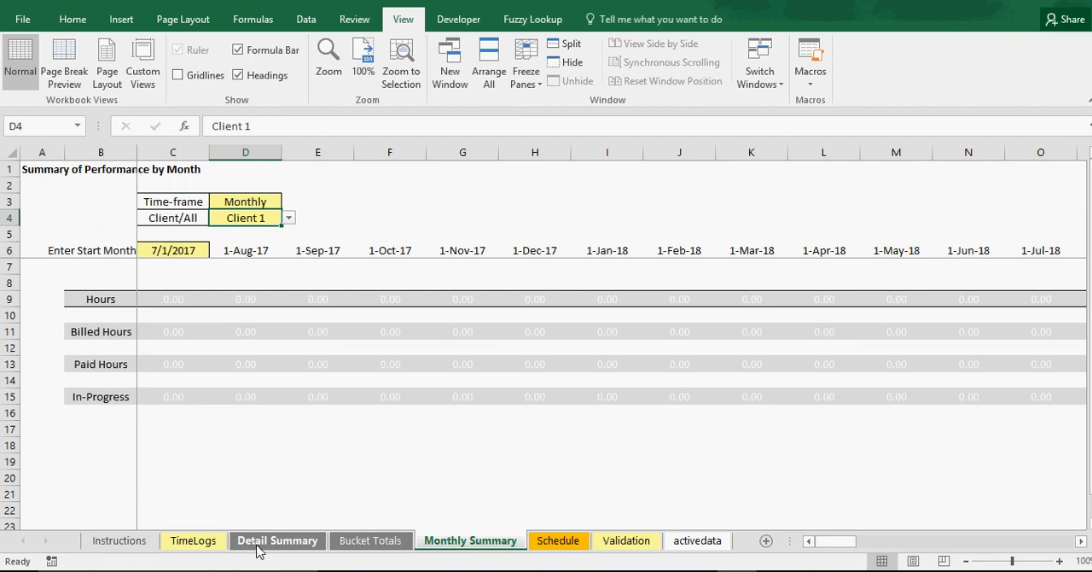
Show all clients again in the Client column filter of the TimeLogs sheet
{"action": "left_click", "coordinate": [195, 541]}
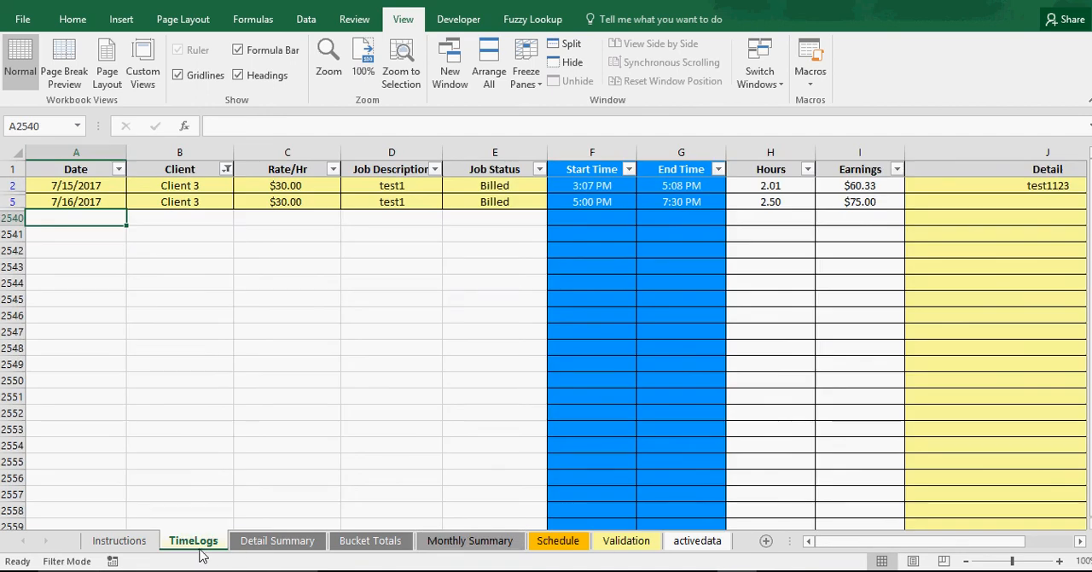
{"action": "left_click", "coordinate": [227, 169]}
{"action": "left_click", "coordinate": [64, 366]}
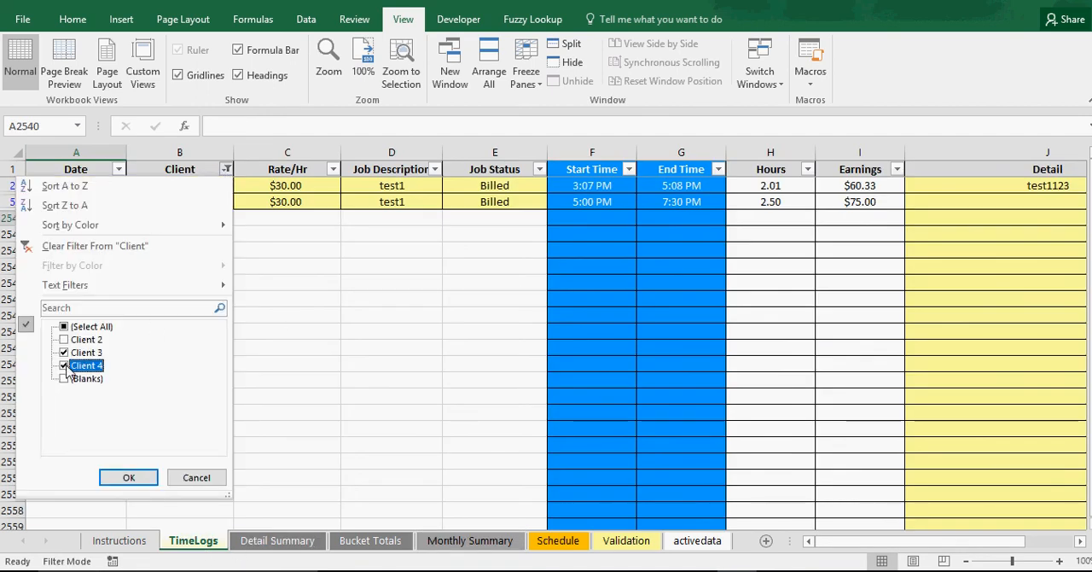
{"action": "left_click", "coordinate": [64, 327]}
{"action": "left_click", "coordinate": [128, 477]}
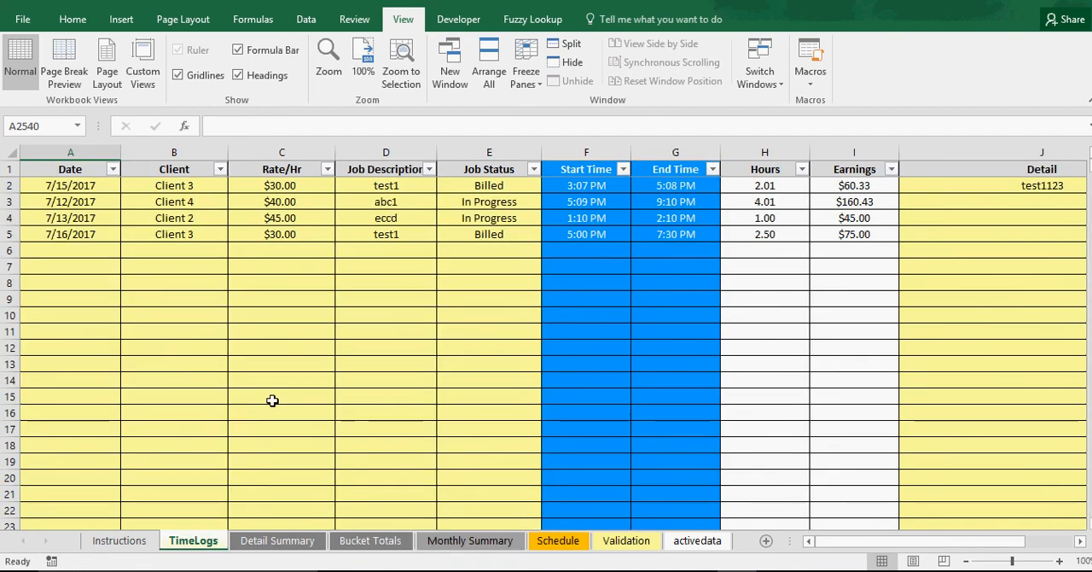
Set the client on the Monthly Summary sheet to Client 4
{"action": "left_click", "coordinate": [489, 540]}
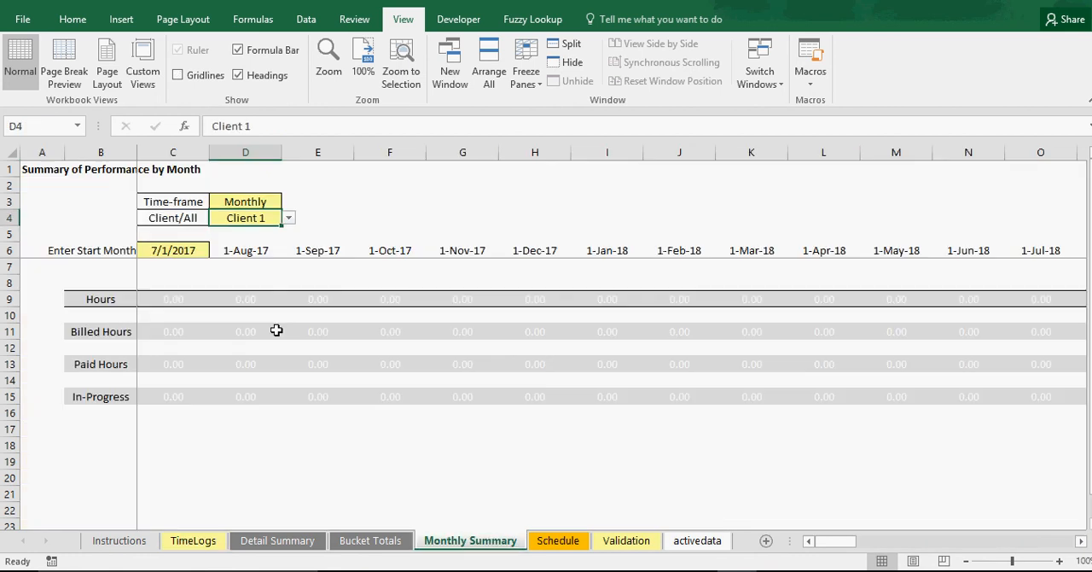
{"action": "left_click", "coordinate": [288, 219]}
{"action": "left_click", "coordinate": [255, 263]}
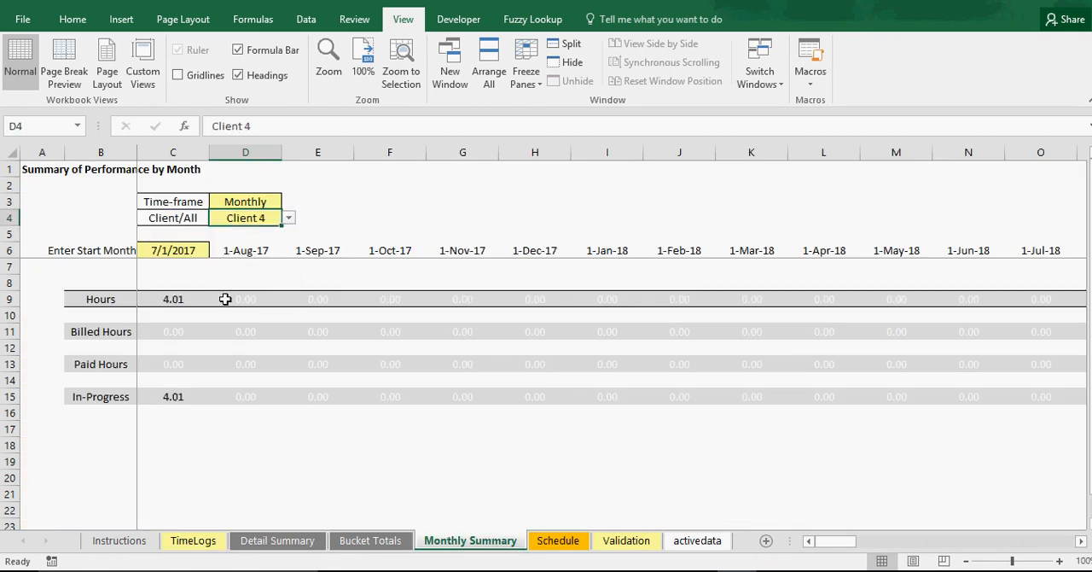
Check the logged hours of the Client 2 entry on the TimeLogs sheet
{"action": "left_click", "coordinate": [265, 542]}
{"action": "left_click", "coordinate": [192, 541]}
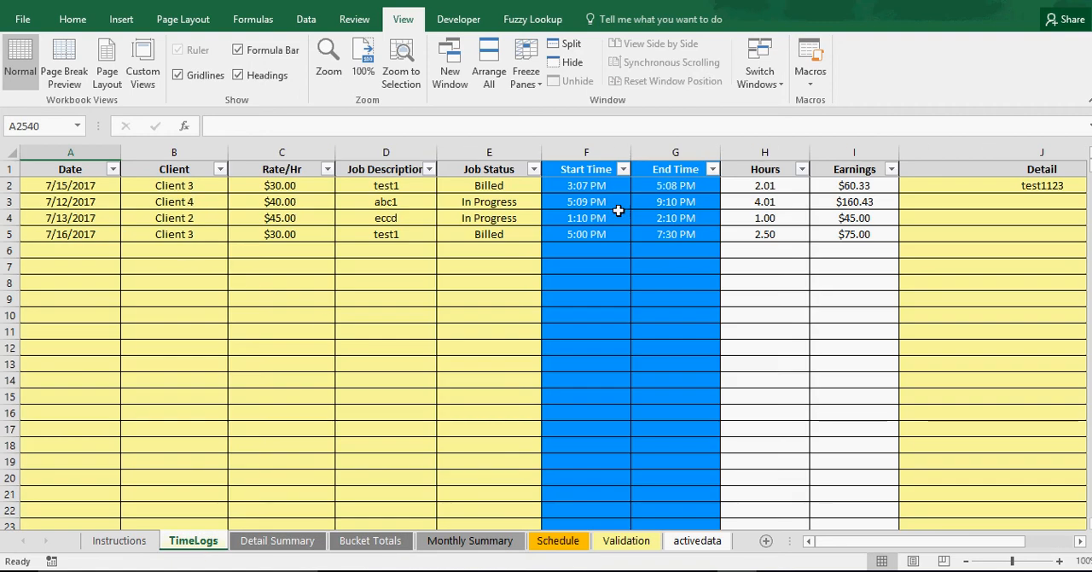
{"action": "left_click", "coordinate": [771, 220]}
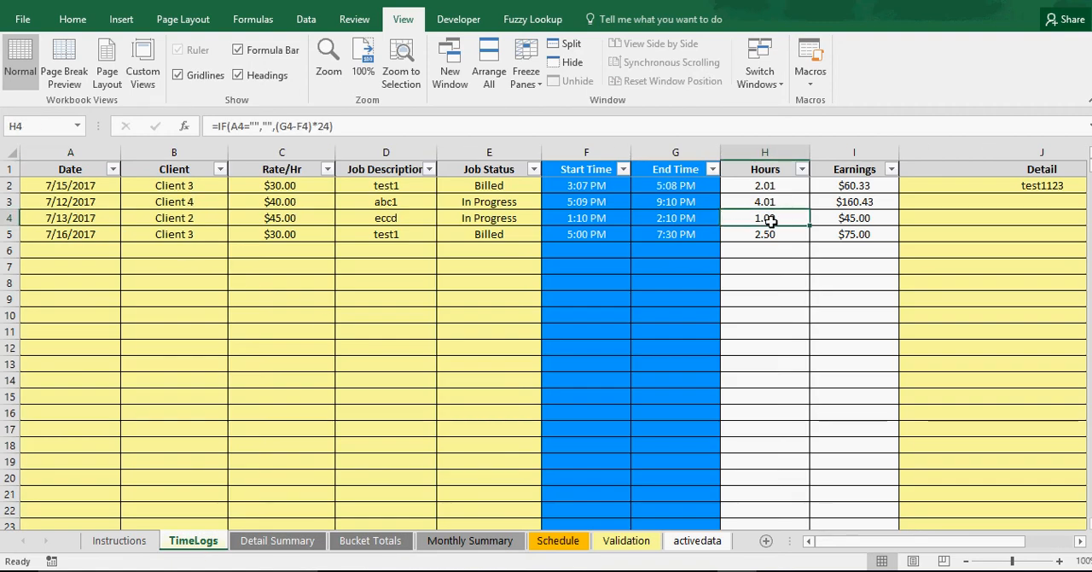
Set the client on the Monthly Summary sheet to Client 2
{"action": "left_click", "coordinate": [461, 539]}
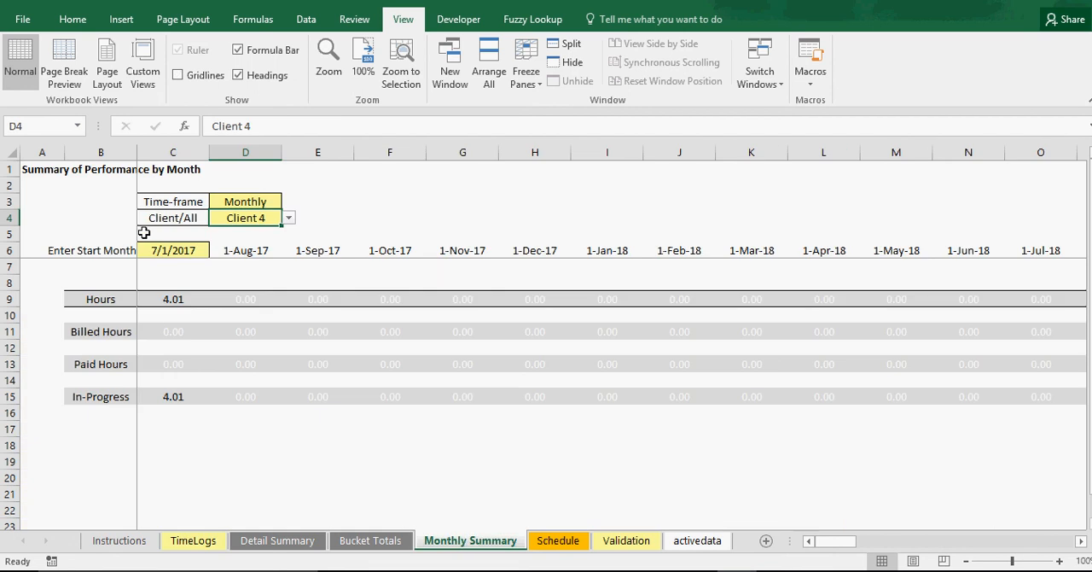
{"action": "left_click", "coordinate": [288, 217]}
{"action": "left_click", "coordinate": [287, 235]}
{"action": "left_click", "coordinate": [287, 235]}
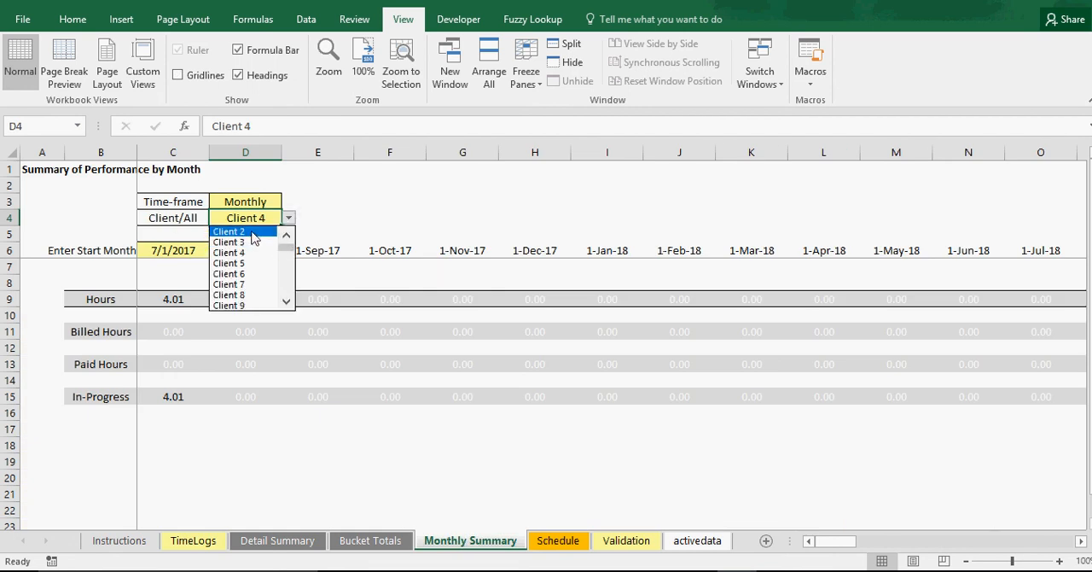
{"action": "left_click", "coordinate": [230, 232]}
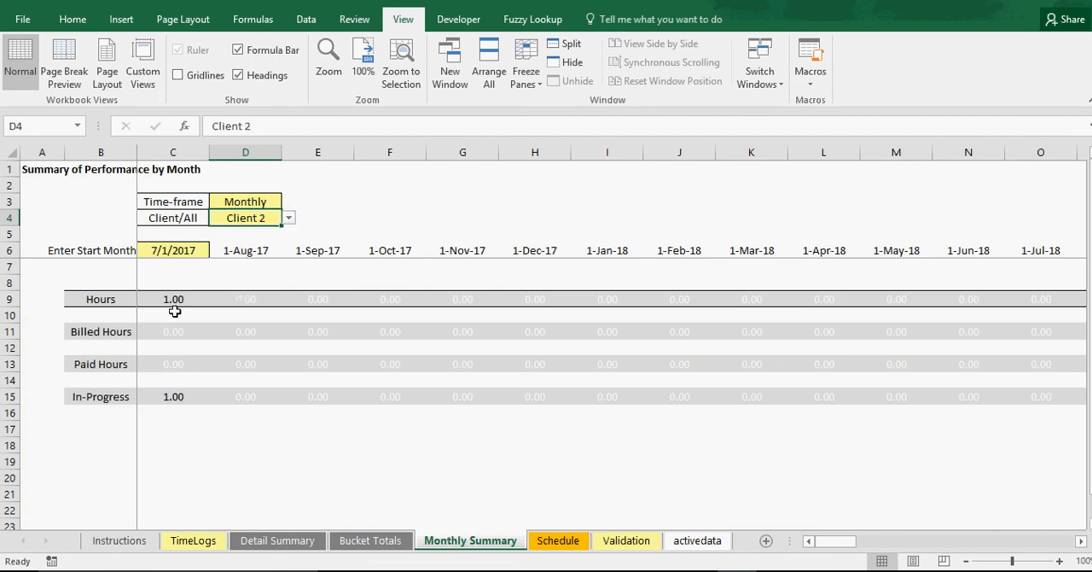
{"action": "left_click", "coordinate": [289, 219]}
{"action": "left_click", "coordinate": [286, 235]}
{"action": "left_click", "coordinate": [287, 235]}
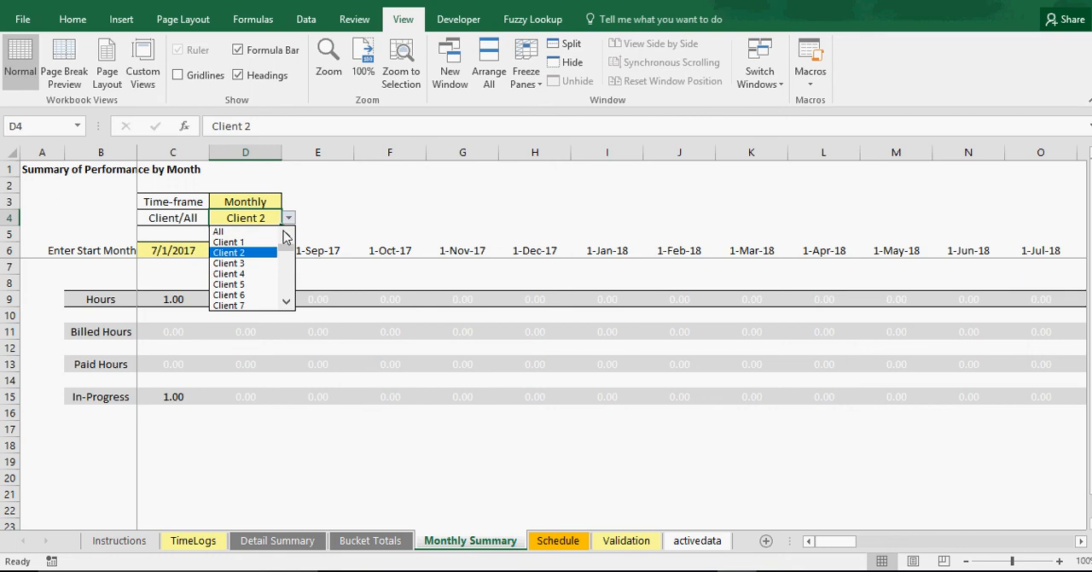
{"action": "key", "text": "Escape"}
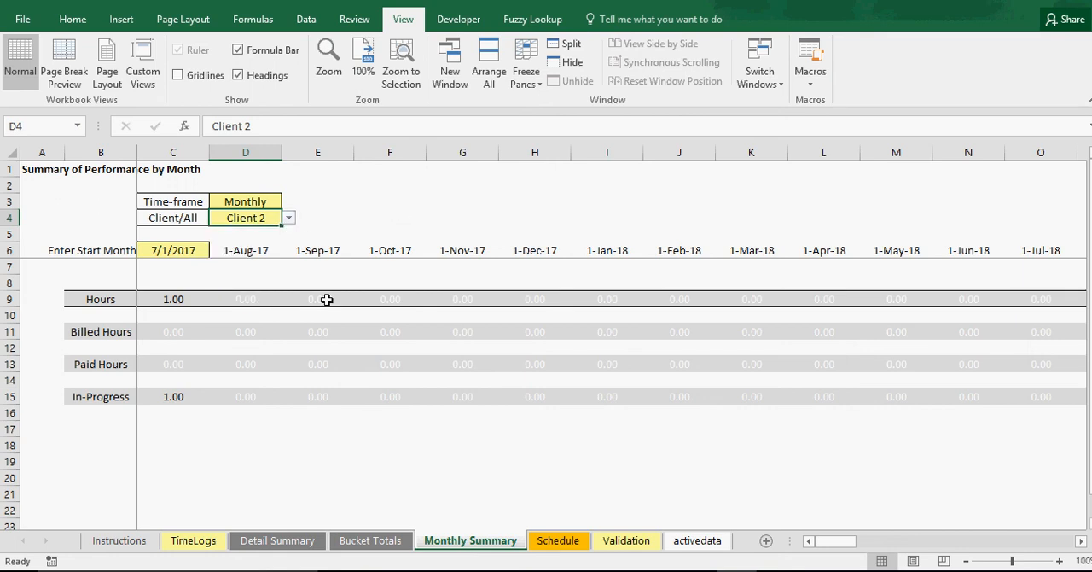
Inspect the 1-Sep-17 Billed Hours cell on the Monthly Summary and return to the TimeLogs sheet
{"action": "double_click", "coordinate": [320, 332]}
{"action": "key", "text": "Return"}
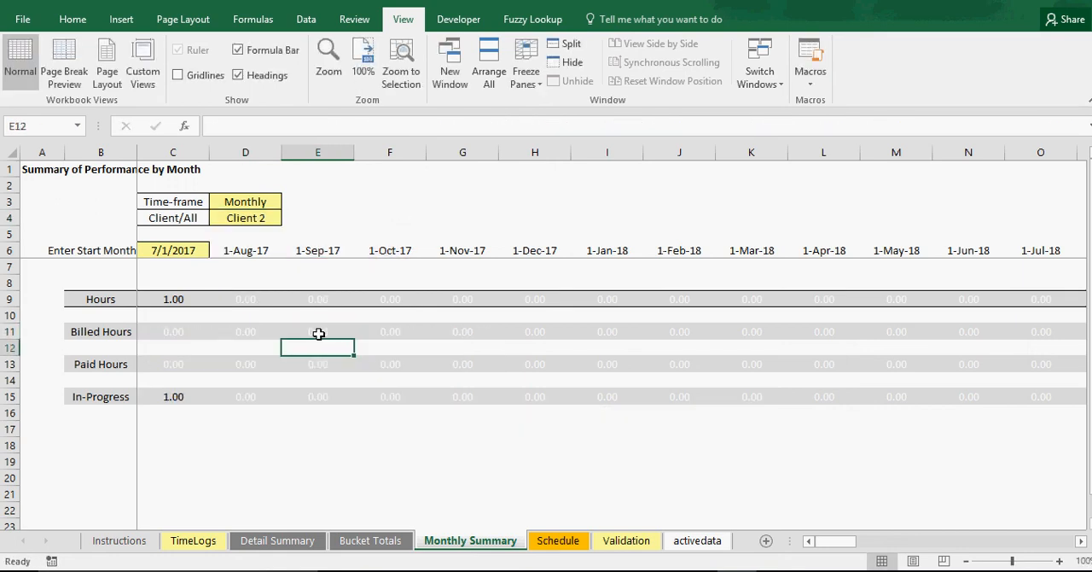
{"action": "left_click", "coordinate": [198, 541]}
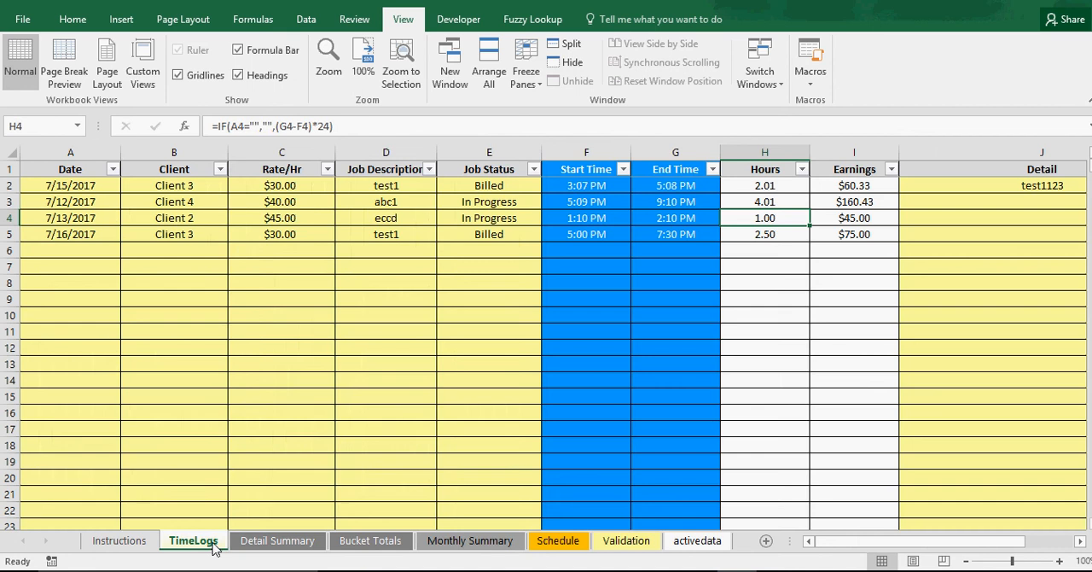
Enter 8/16/2017 in the first empty Date row of TimeLogs and extend the monthly date series down to 4/16/2018
{"action": "left_click", "coordinate": [83, 249]}
{"action": "type", "text": "8"}
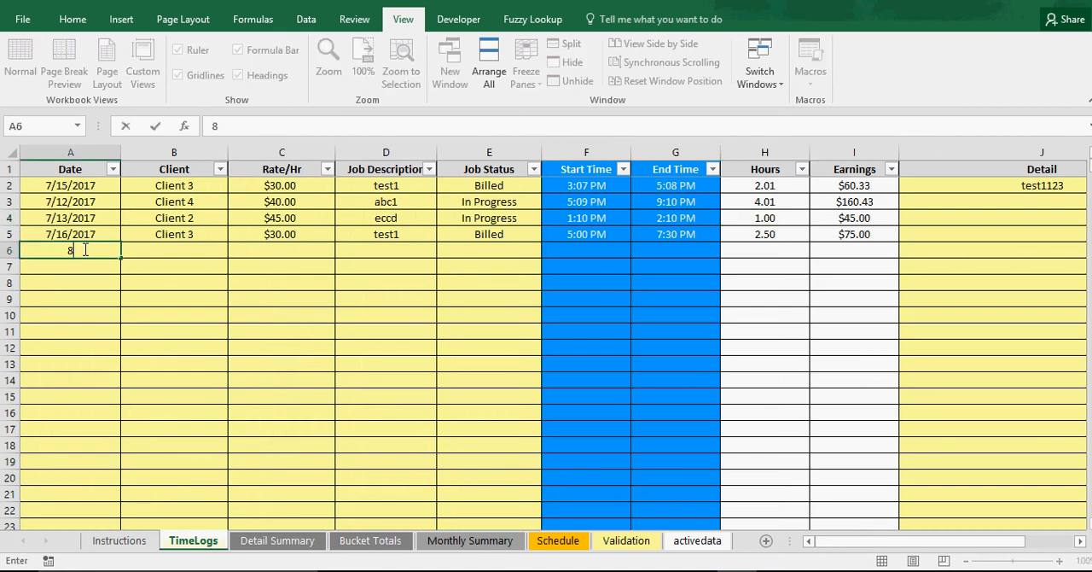
{"action": "type", "text": "/16/2017"}
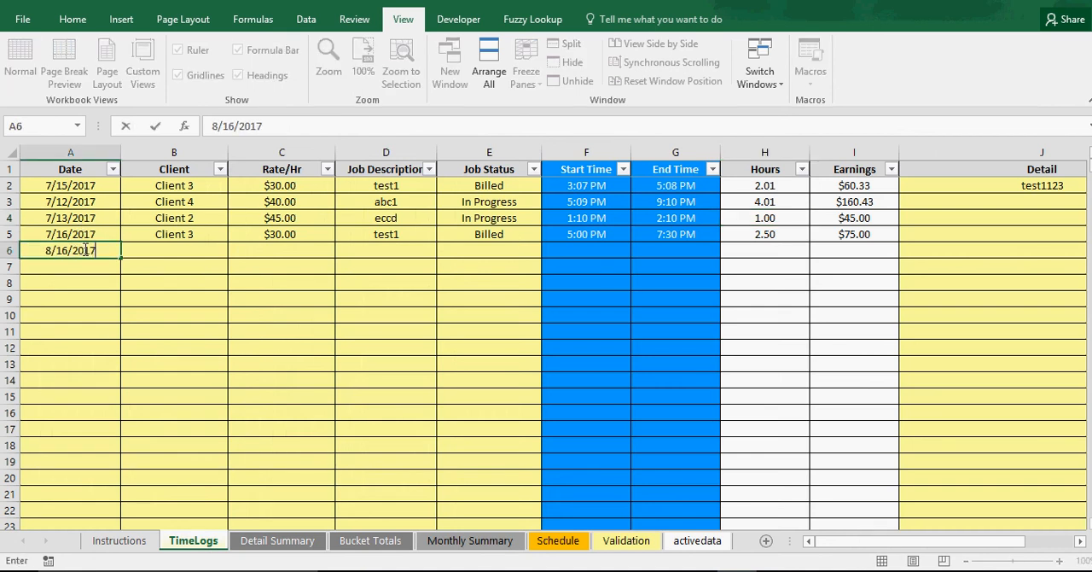
{"action": "key", "text": "Return"}
{"action": "left_click_drag", "start_coordinate": [92, 234], "coordinate": [150, 385]}
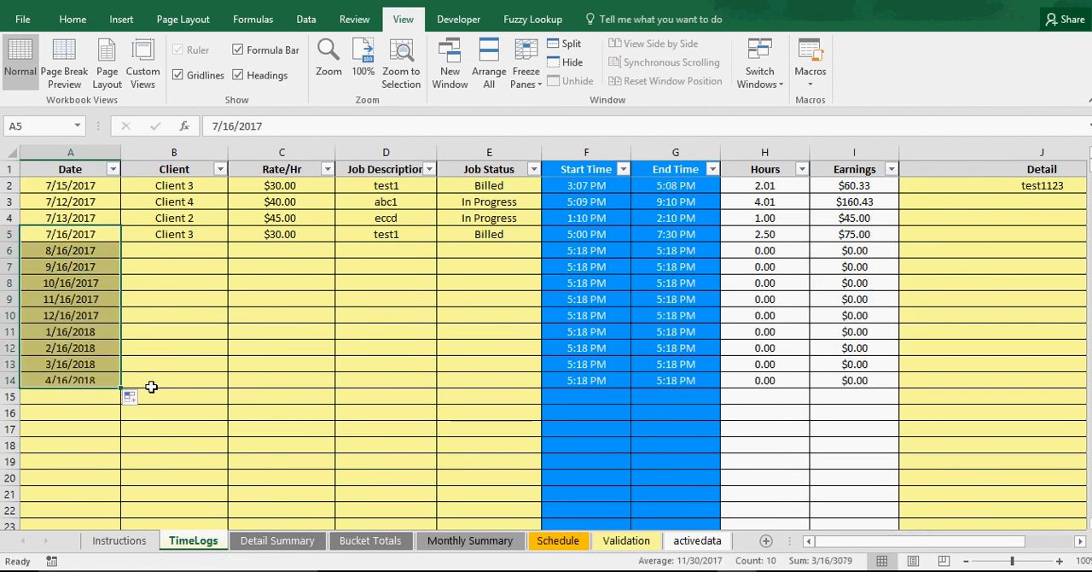
Fill the repeating Client 4, Client 2, Client 3 pattern and the $30.00 rate down through row 14
{"action": "left_click", "coordinate": [206, 202]}
{"action": "left_click_drag", "start_coordinate": [228, 242], "coordinate": [228, 394]}
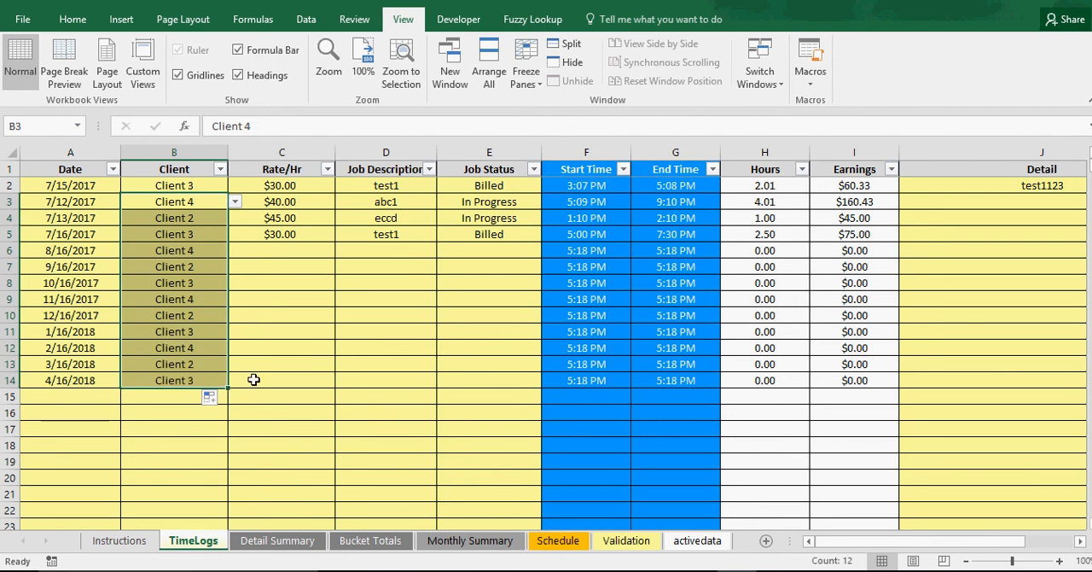
{"action": "left_click", "coordinate": [327, 236]}
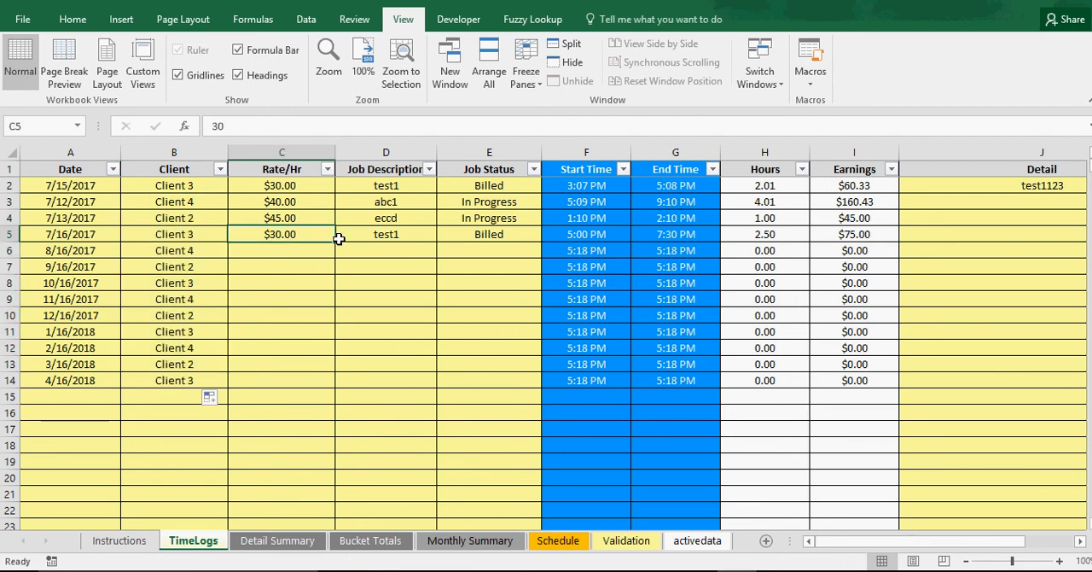
{"action": "left_click_drag", "start_coordinate": [339, 239], "coordinate": [340, 394]}
Fill the job descriptions from test1 as a series through test10 and the Billed status down to row 14
{"action": "left_click", "coordinate": [402, 236]}
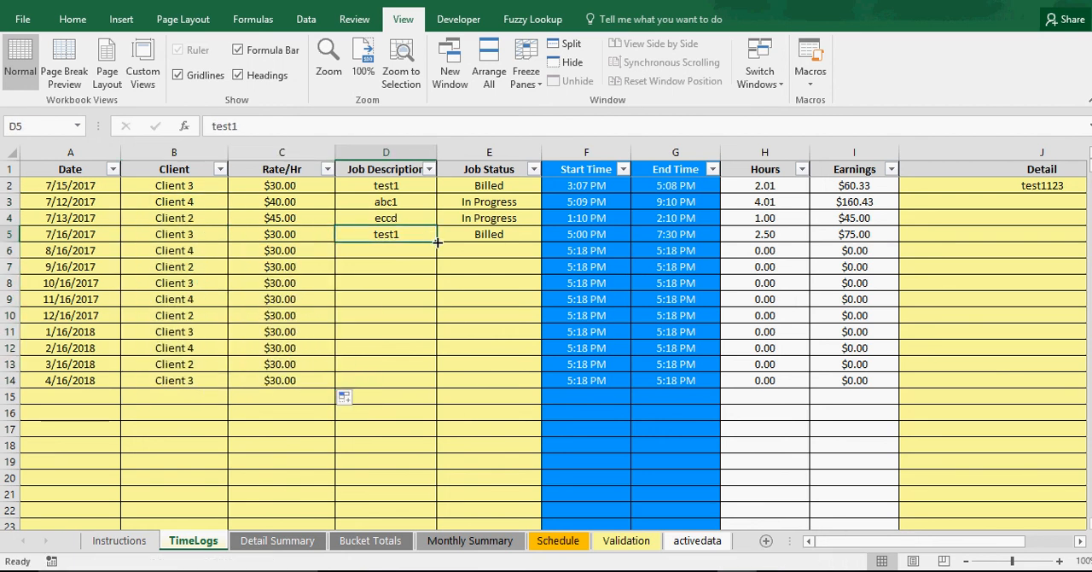
{"action": "left_click_drag", "start_coordinate": [437, 243], "coordinate": [435, 384]}
{"action": "left_click", "coordinate": [518, 234]}
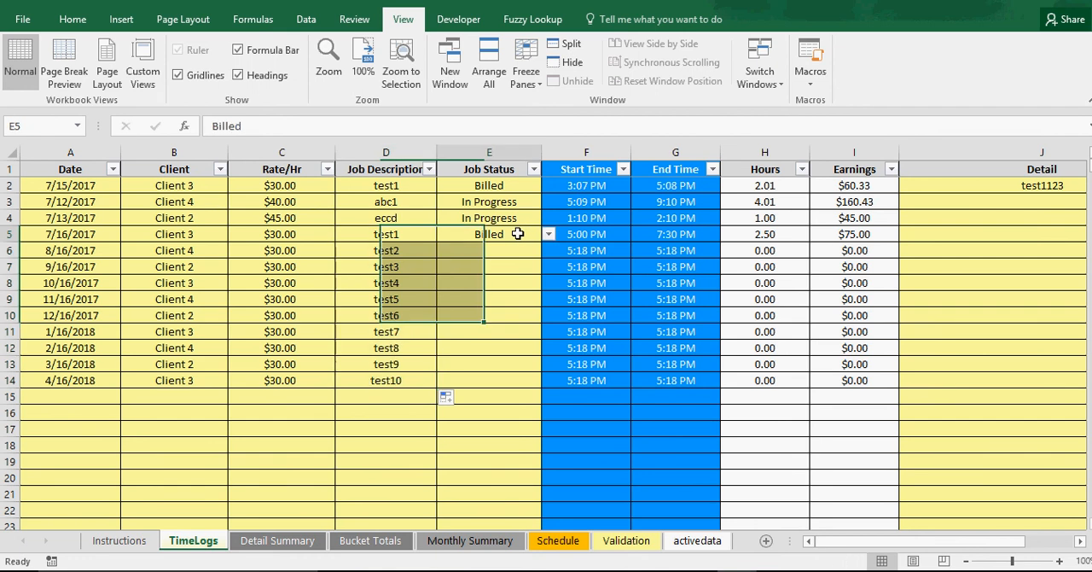
{"action": "left_click_drag", "start_coordinate": [540, 242], "coordinate": [524, 386]}
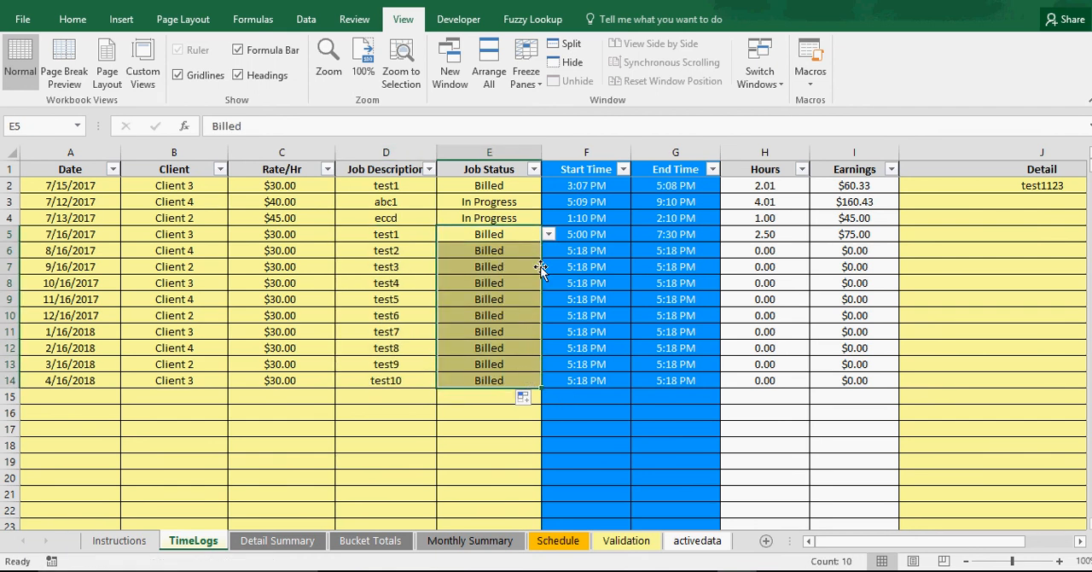
Set the client on the Monthly Summary sheet to All
{"action": "left_click", "coordinate": [458, 542]}
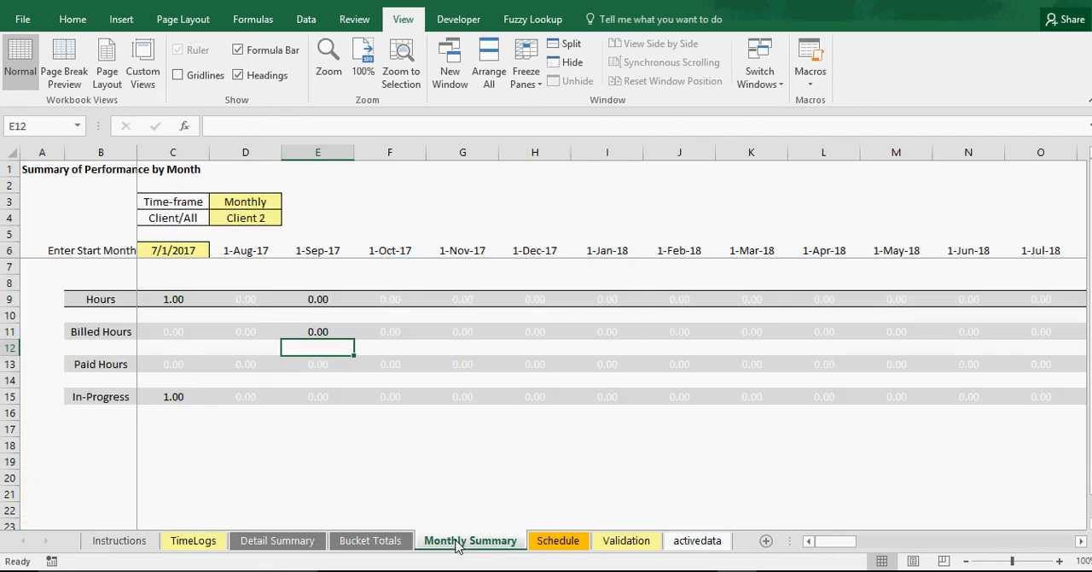
{"action": "left_click", "coordinate": [245, 218]}
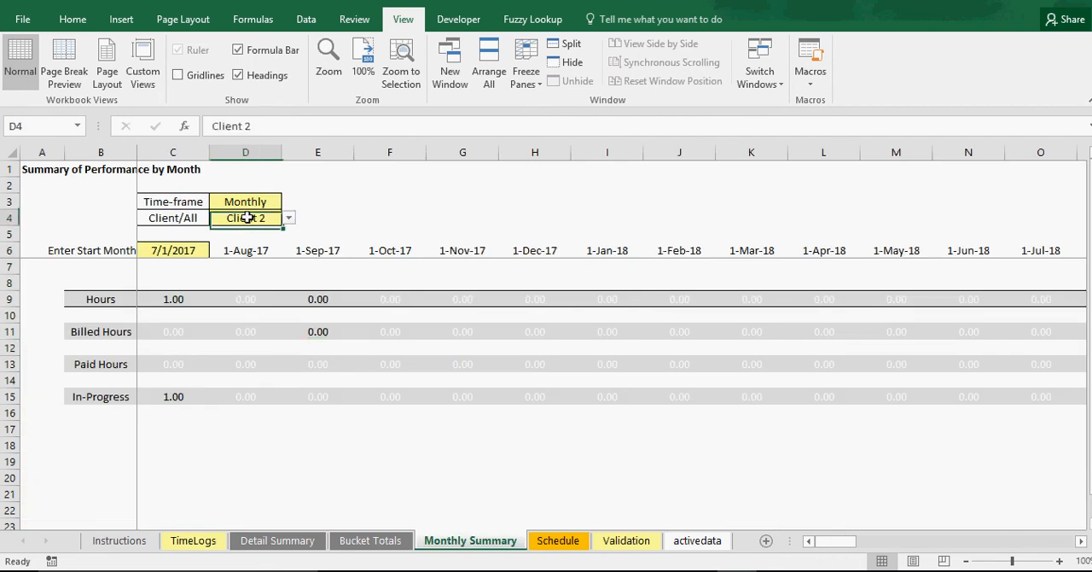
{"action": "left_click", "coordinate": [289, 218]}
{"action": "left_click_drag", "start_coordinate": [288, 254], "coordinate": [288, 239]}
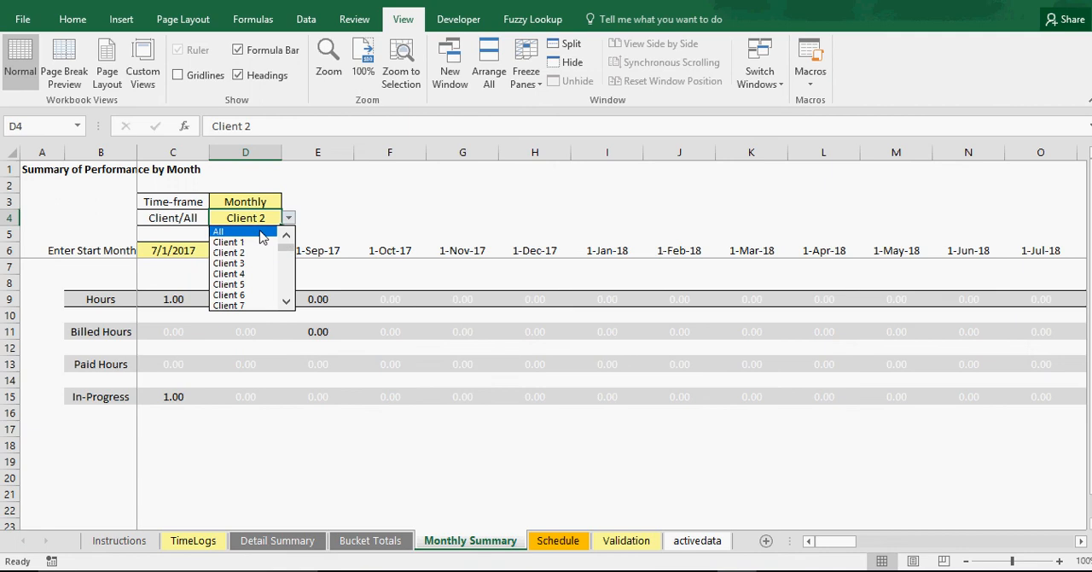
{"action": "left_click", "coordinate": [256, 232]}
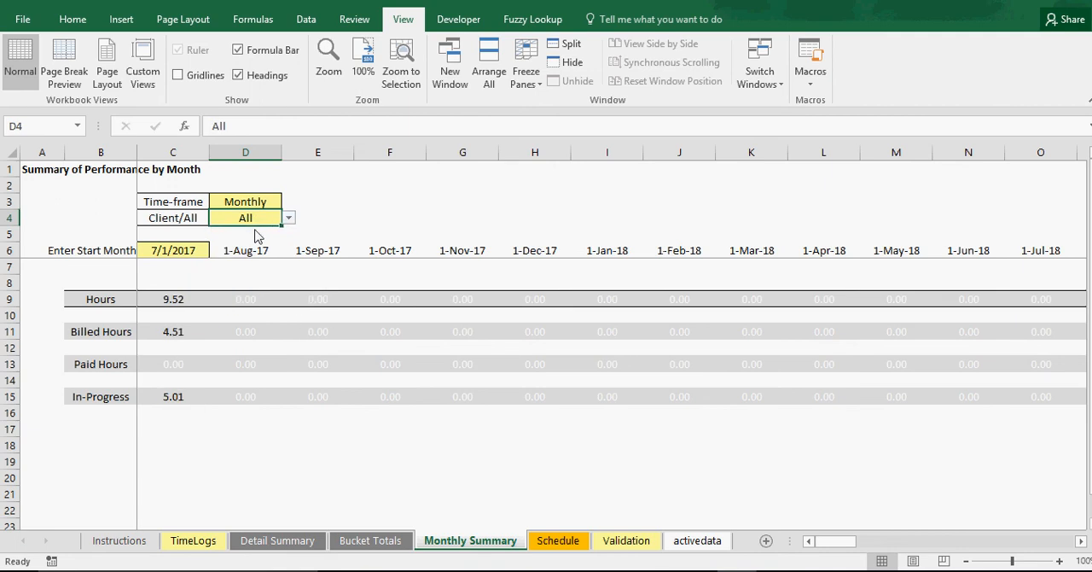
Inspect the formula behind the 1-Sep-17 Billed Hours cell without changing it
{"action": "left_click", "coordinate": [318, 335]}
{"action": "double_click", "coordinate": [317, 336]}
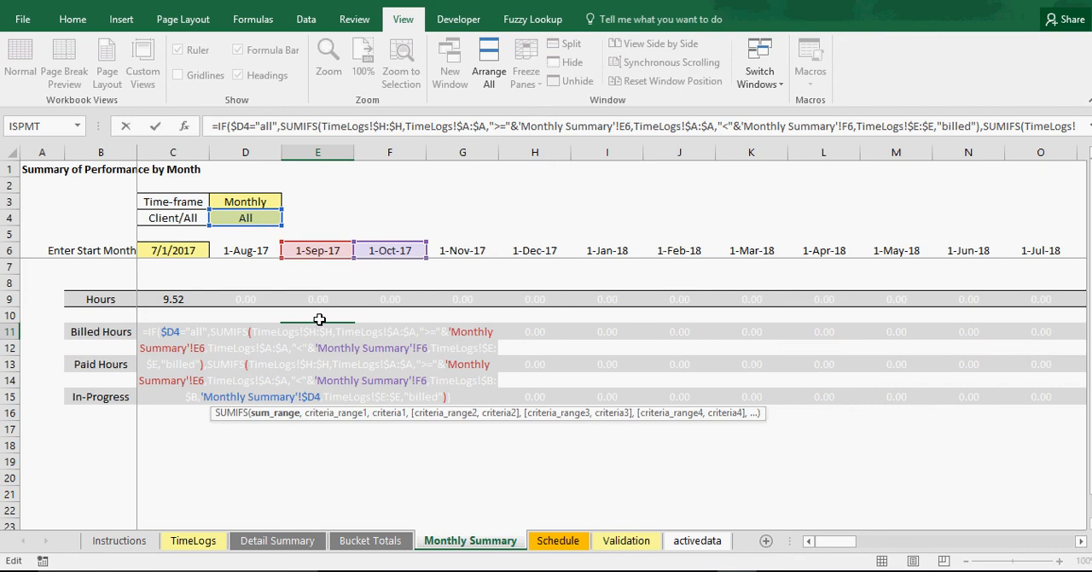
{"action": "key", "text": "Return"}
Check the Hours, Start Time and End Time formulas of the newly added TimeLogs entries
{"action": "left_click", "coordinate": [187, 543]}
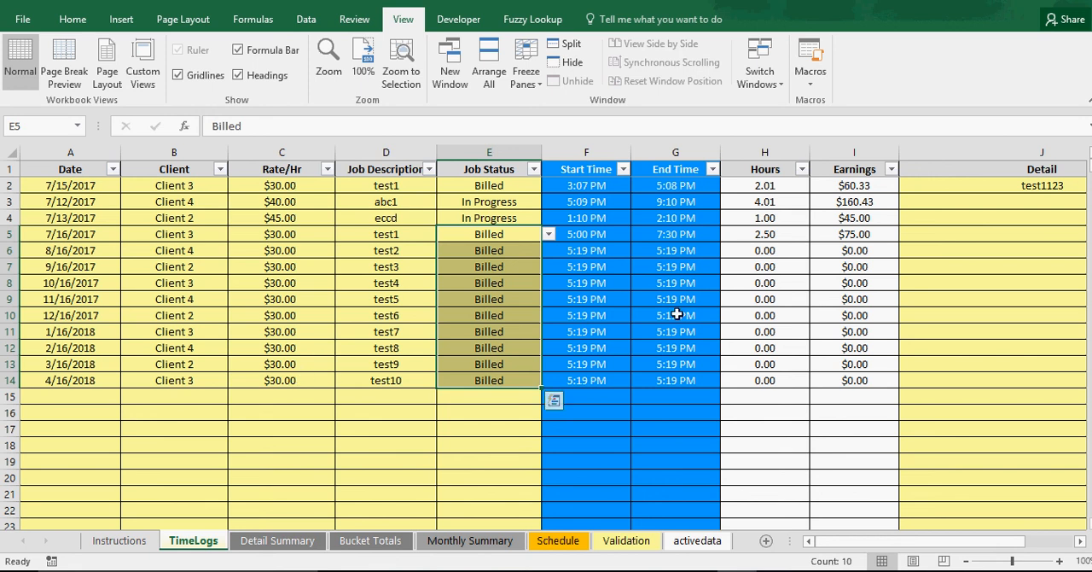
{"action": "left_click", "coordinate": [767, 314]}
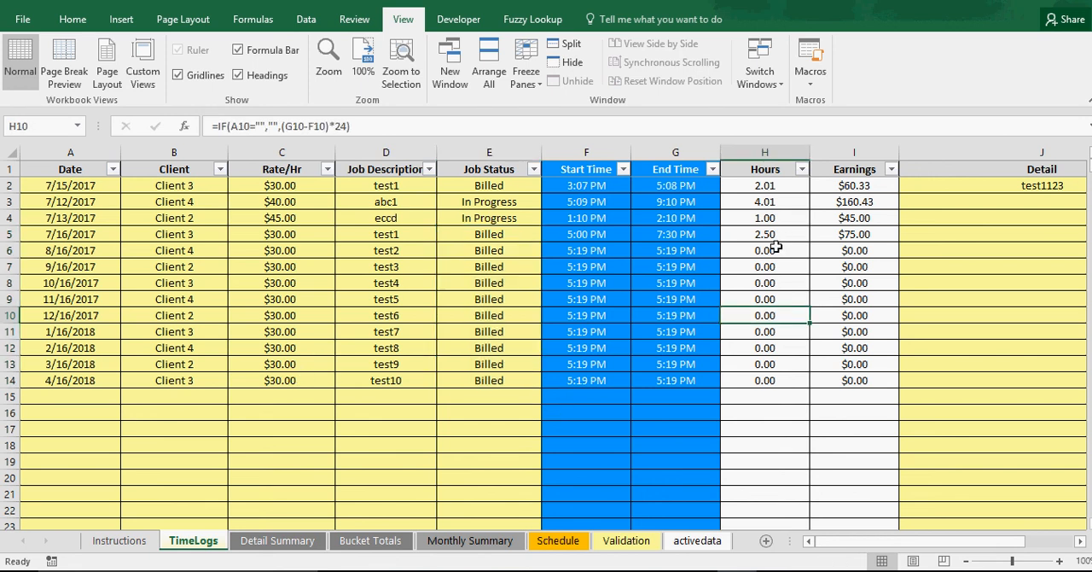
{"action": "left_click", "coordinate": [775, 248]}
{"action": "left_click", "coordinate": [774, 271]}
{"action": "left_click", "coordinate": [603, 268]}
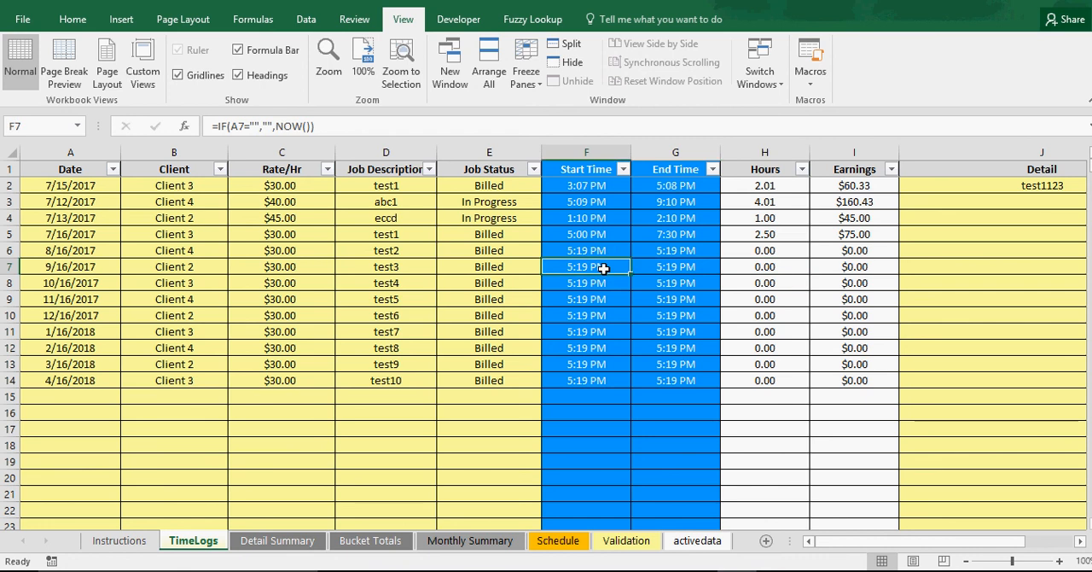
{"action": "left_click", "coordinate": [667, 268]}
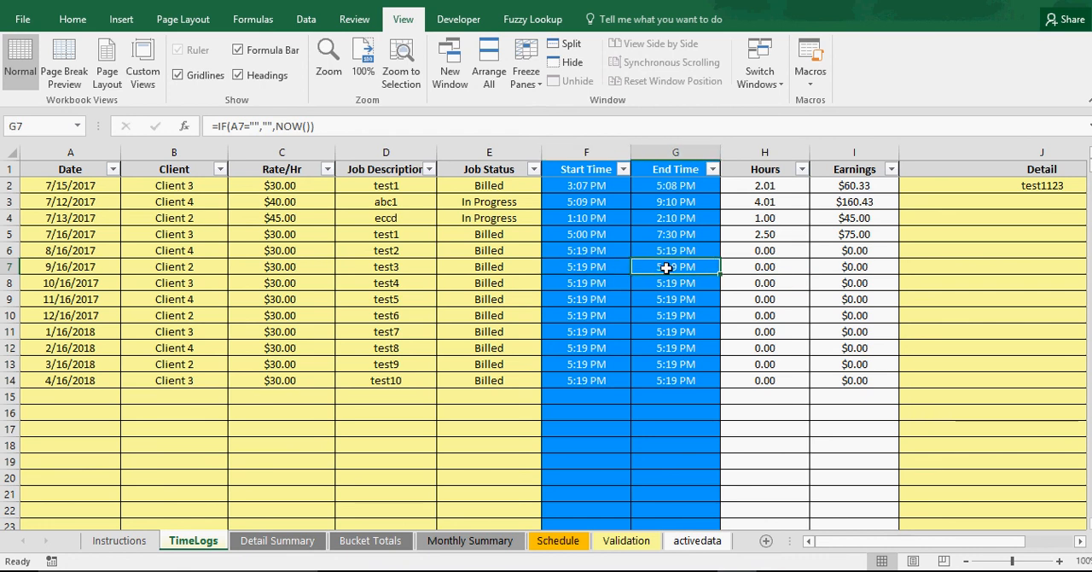
Enter 1 and 2 hours for the 8/16/2017 and 9/16/2017 entries and extend the series down to row 14
{"action": "left_click", "coordinate": [784, 256]}
{"action": "type", "text": "1"}
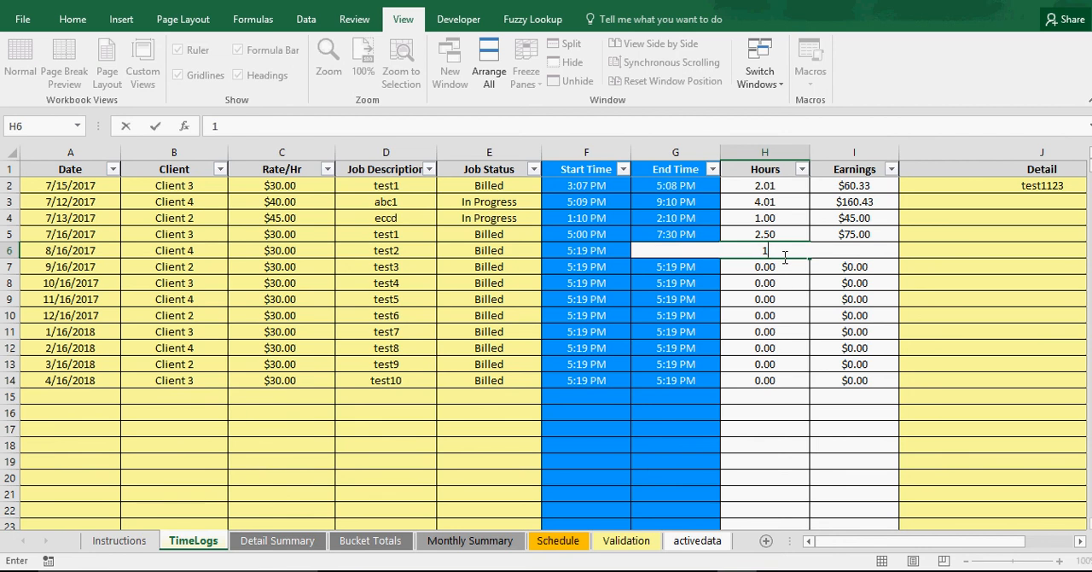
{"action": "key", "text": "Return"}
{"action": "type", "text": "2"}
{"action": "key", "text": "Return"}
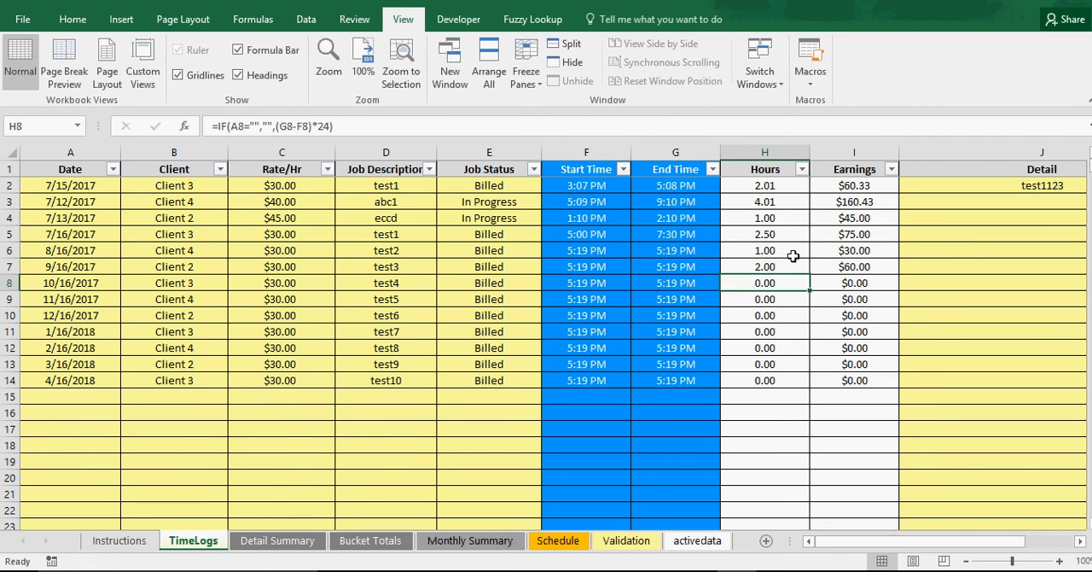
{"action": "left_click_drag", "start_coordinate": [792, 255], "coordinate": [811, 386]}
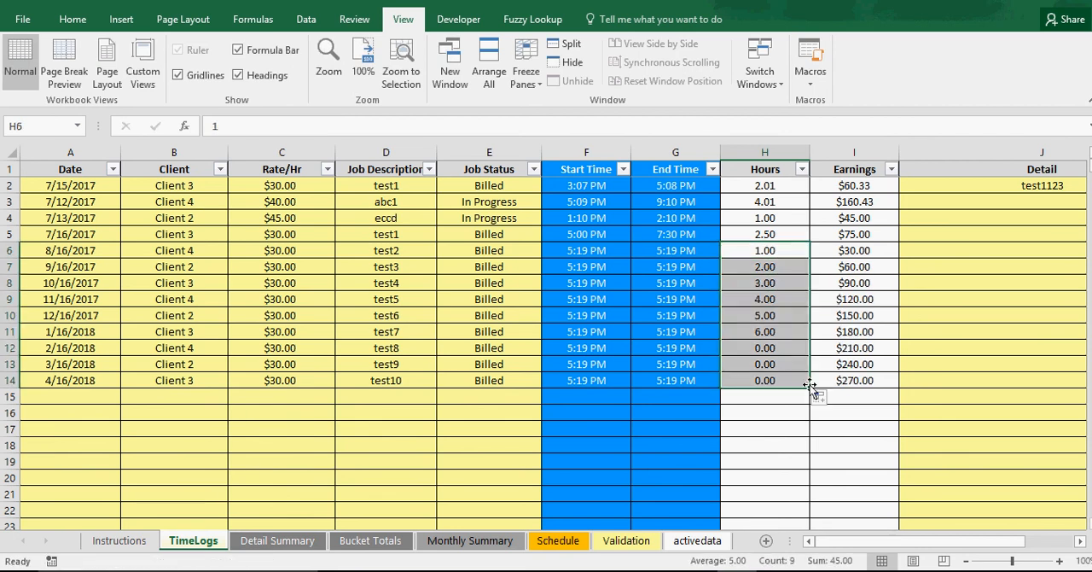
Review the monthly hours on the Monthly Summary sheet and the status totals on the Bucket Totals sheet
{"action": "left_click", "coordinate": [483, 541]}
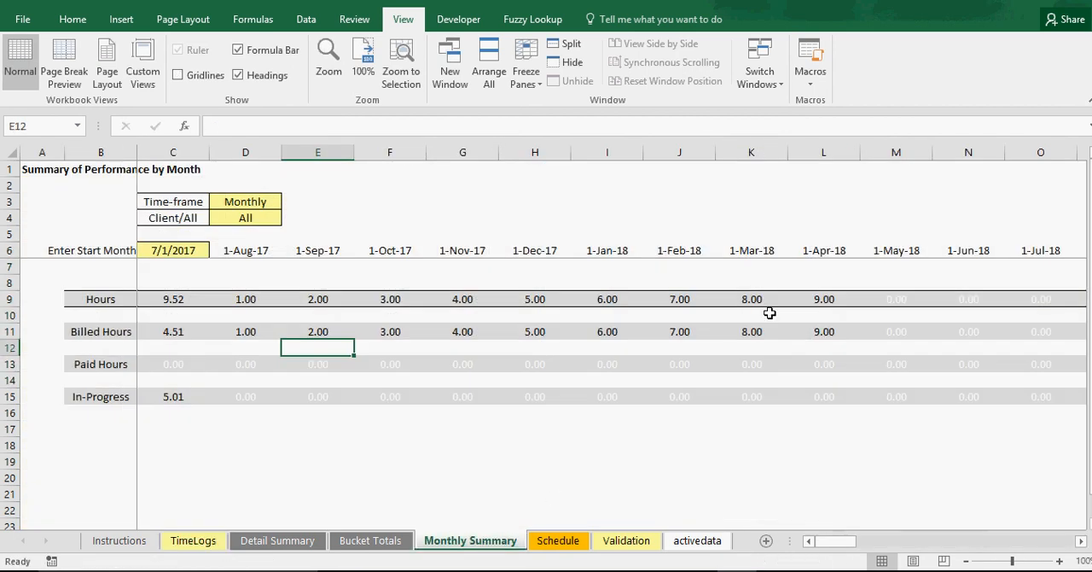
{"action": "left_click", "coordinate": [245, 300]}
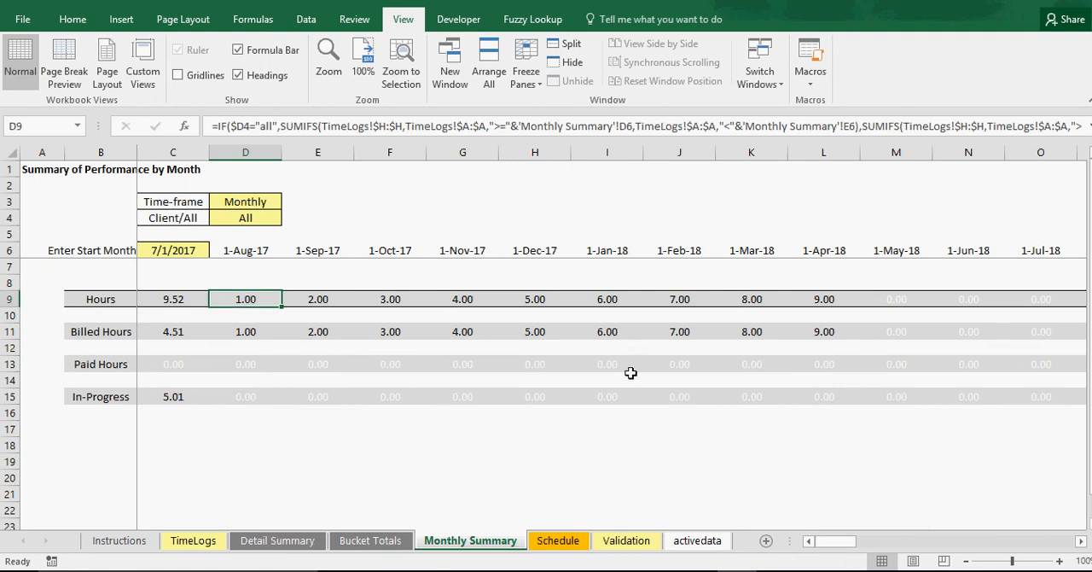
{"action": "left_click", "coordinate": [350, 545]}
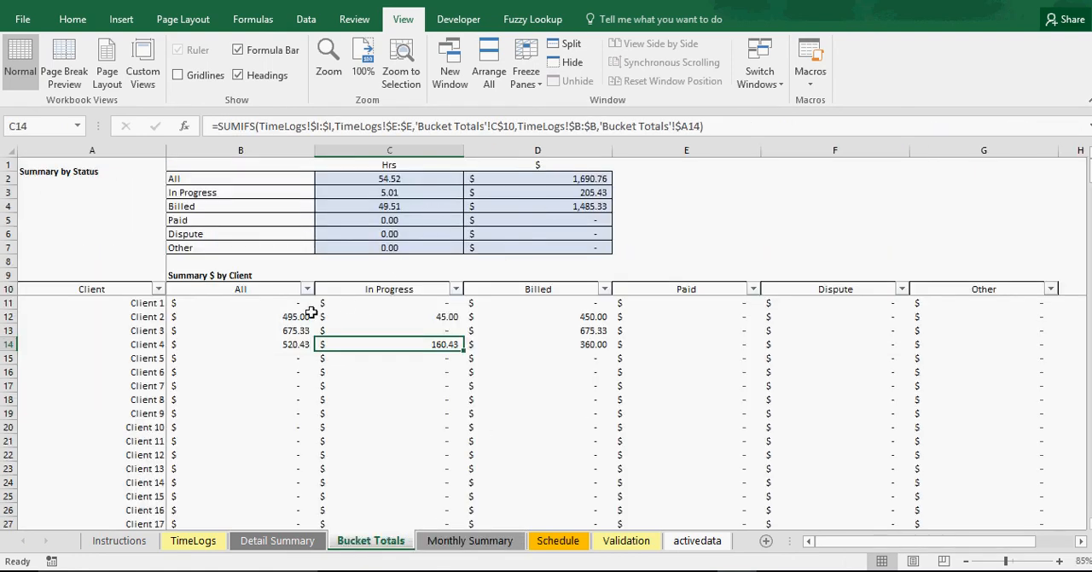
Look through the Detail Summary sheet, update its data for Client 3 and check the listed entries
{"action": "left_click", "coordinate": [284, 540]}
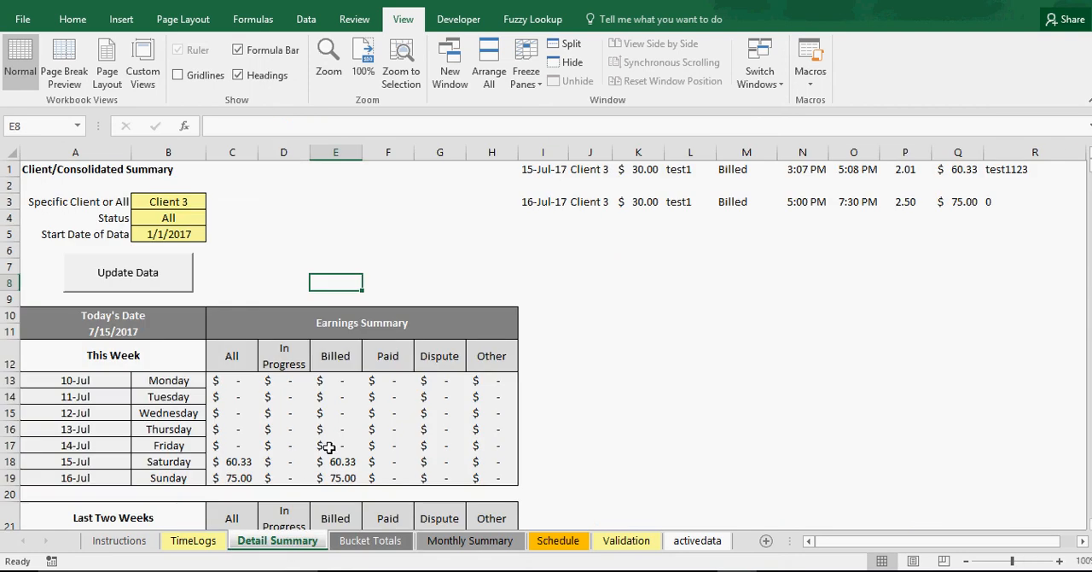
{"action": "scroll", "coordinate": [336, 444], "scroll_direction": "down", "scroll_amount": 4}
{"action": "scroll", "coordinate": [336, 444], "scroll_direction": "down", "scroll_amount": 3}
{"action": "scroll", "coordinate": [336, 444], "scroll_direction": "up", "scroll_amount": 7}
{"action": "scroll", "coordinate": [336, 443], "scroll_direction": "down", "scroll_amount": 1}
{"action": "scroll", "coordinate": [336, 444], "scroll_direction": "up", "scroll_amount": 1}
{"action": "left_click", "coordinate": [171, 276]}
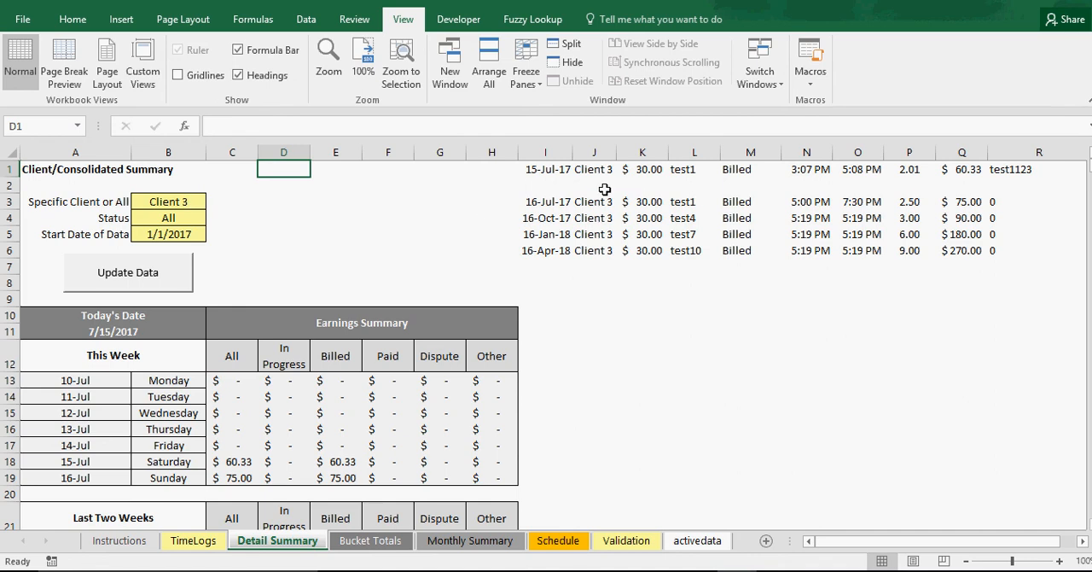
{"action": "left_click_drag", "start_coordinate": [595, 169], "coordinate": [593, 249]}
{"action": "left_click", "coordinate": [294, 232]}
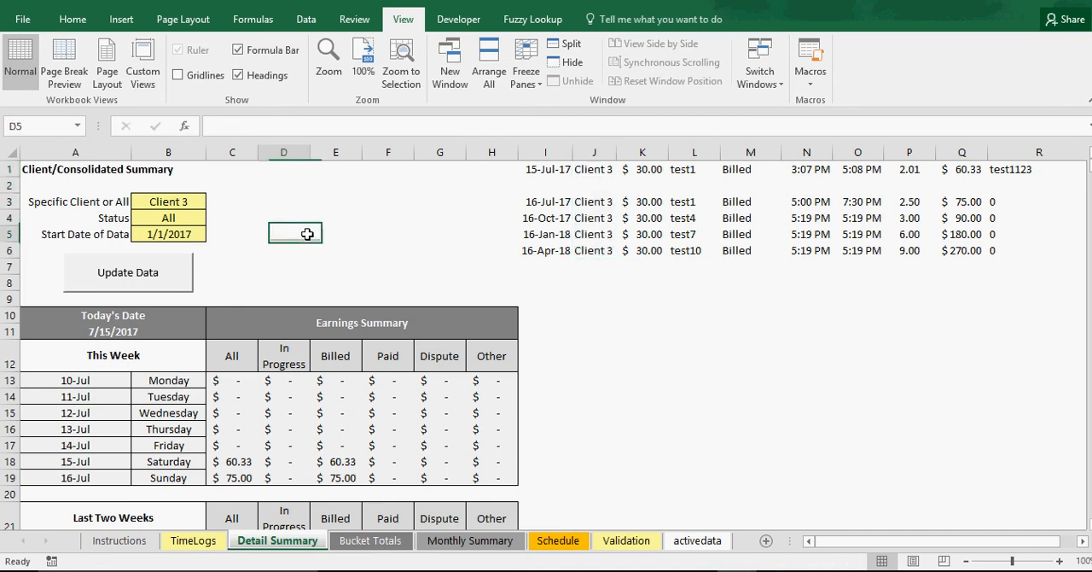
Set the Detail Summary status to In Progress and update the data
{"action": "left_click", "coordinate": [203, 219]}
{"action": "left_click", "coordinate": [212, 218]}
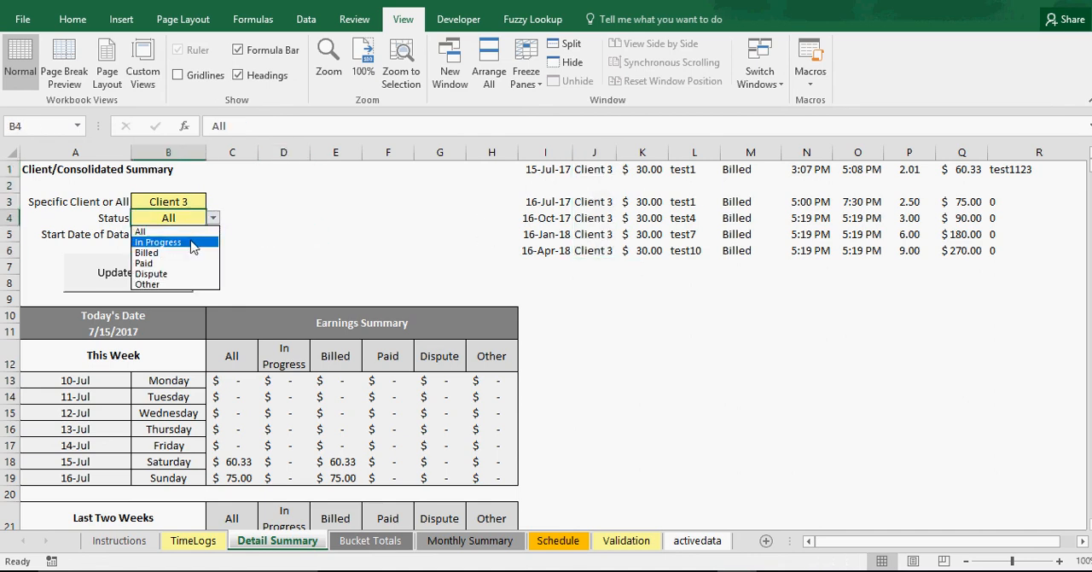
{"action": "left_click", "coordinate": [188, 242]}
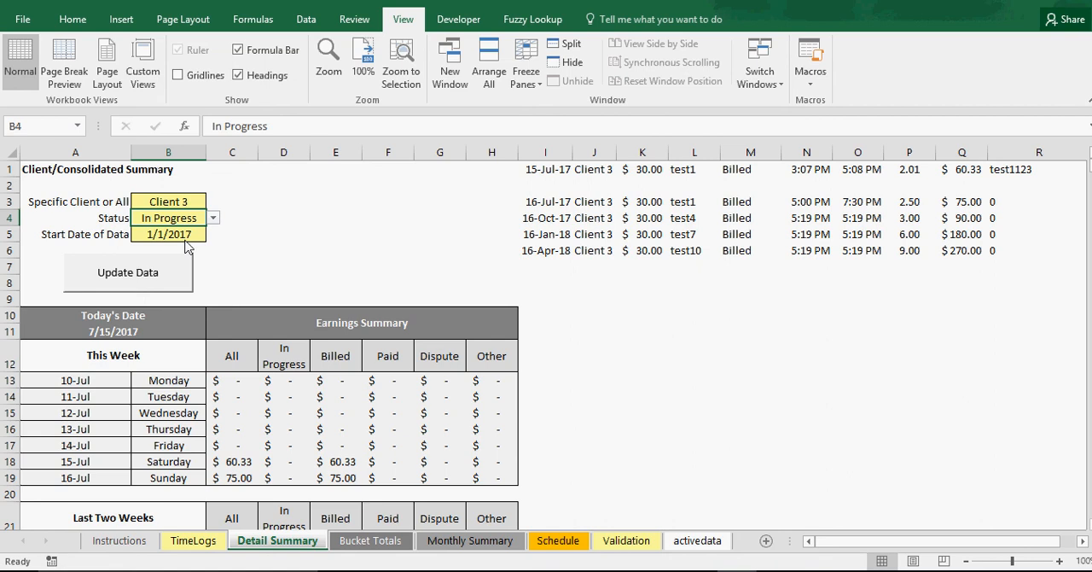
{"action": "left_click", "coordinate": [159, 272]}
Set the Detail Summary status to All and update the data
{"action": "left_click", "coordinate": [191, 224]}
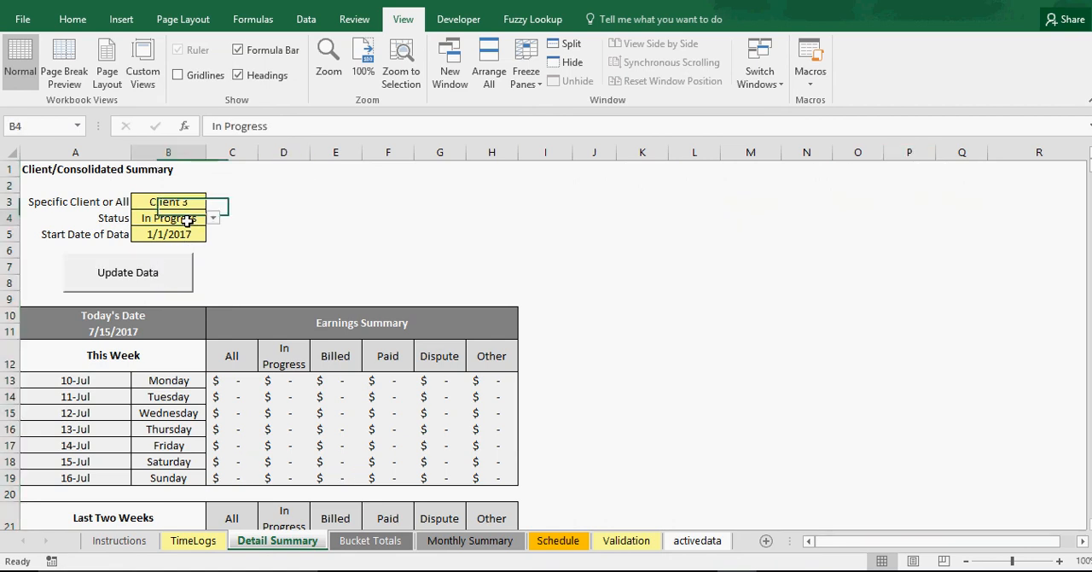
{"action": "left_click", "coordinate": [214, 219]}
{"action": "left_click", "coordinate": [175, 232]}
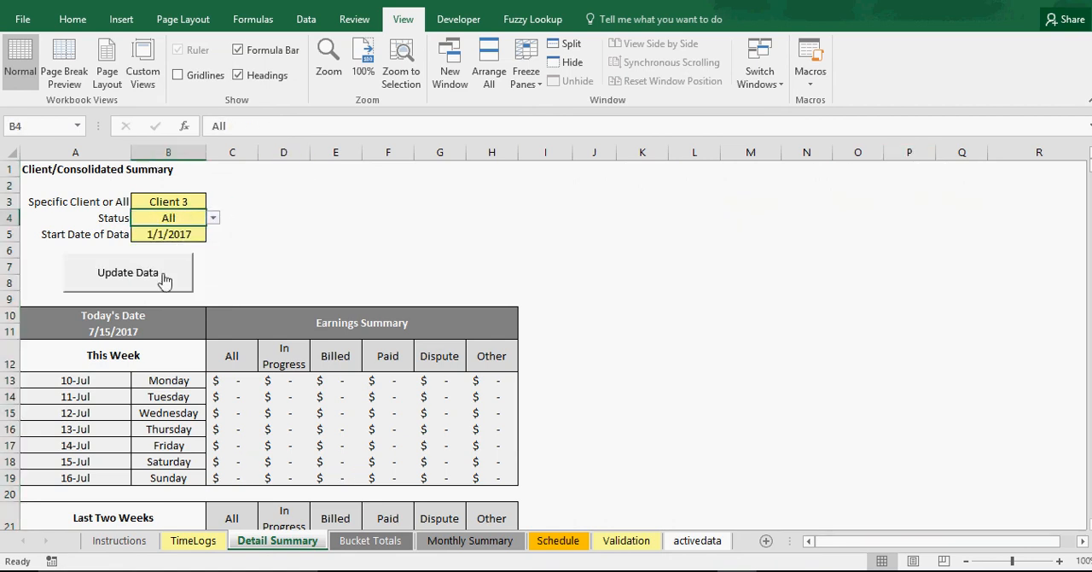
{"action": "left_click", "coordinate": [161, 274]}
Set the Detail Summary client selection to All and update the data
{"action": "left_click", "coordinate": [192, 204]}
{"action": "left_click", "coordinate": [214, 202]}
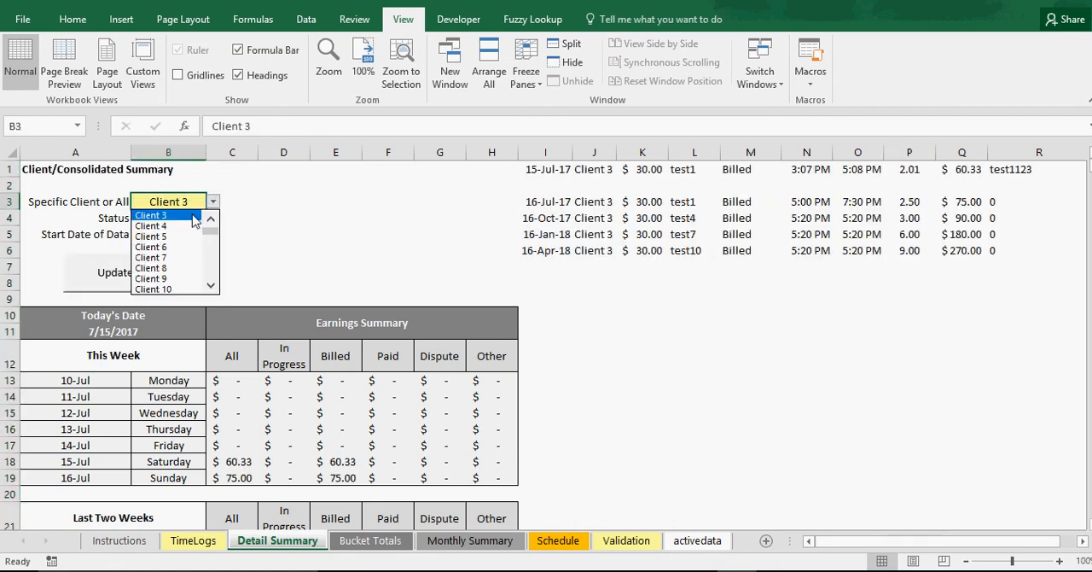
{"action": "left_click", "coordinate": [187, 216]}
{"action": "left_click", "coordinate": [149, 273]}
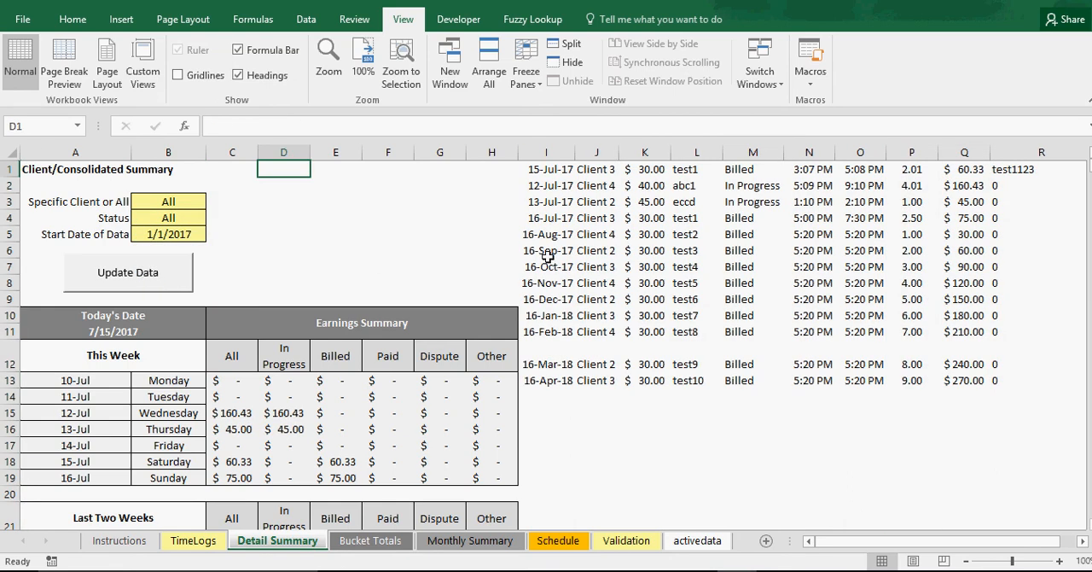
Set the Detail Summary's start date of data to 9/1/2017 and update the data
{"action": "left_click", "coordinate": [181, 235]}
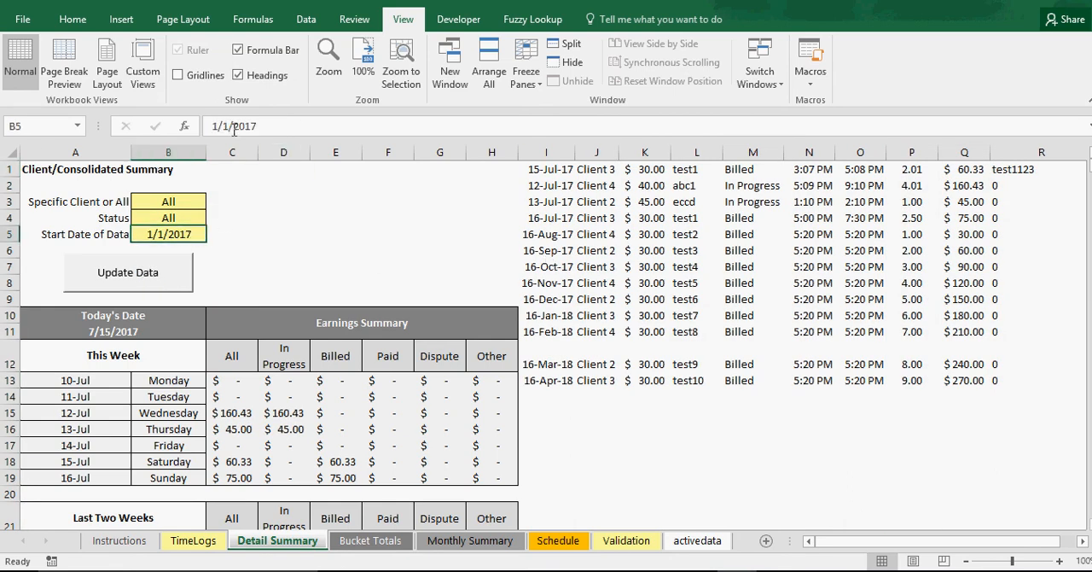
{"action": "left_click_drag", "start_coordinate": [221, 126], "coordinate": [198, 127]}
{"action": "type", "text": "9"}
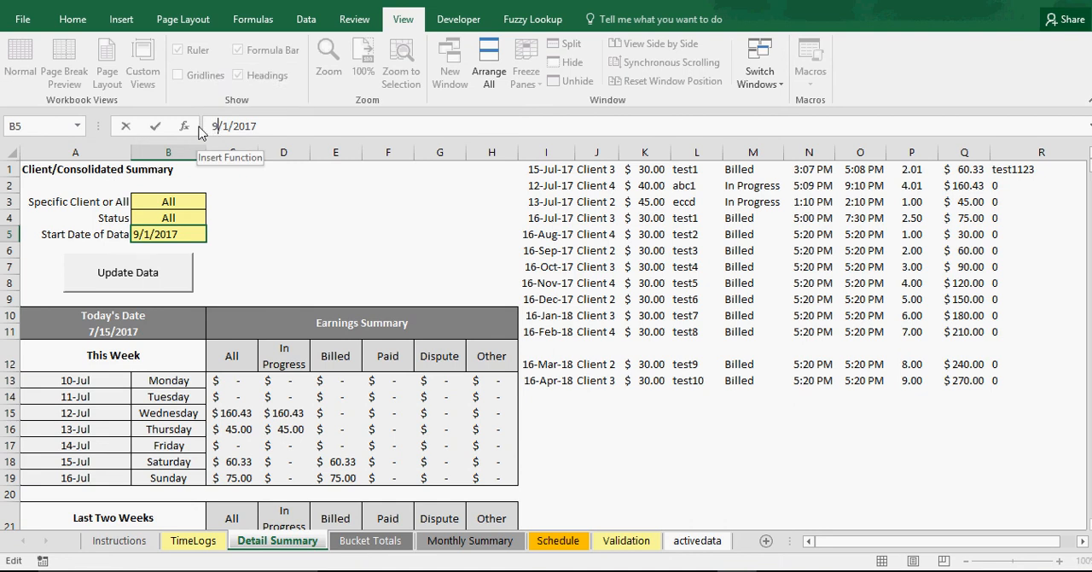
{"action": "key", "text": "Return"}
{"action": "left_click", "coordinate": [120, 273]}
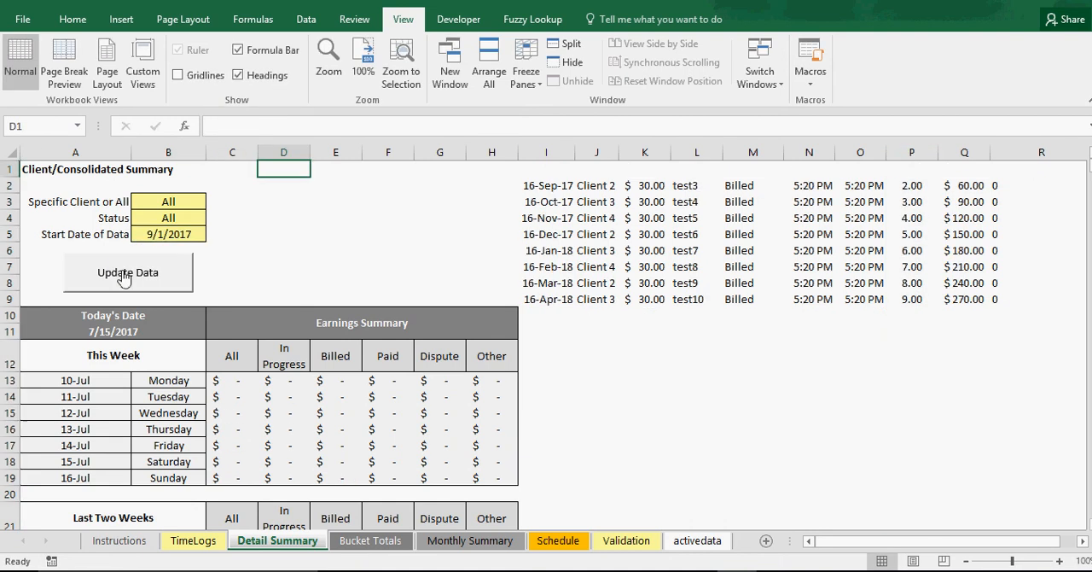
Examine the filtered time entries listed beside the Detail Summary, checking their dates from September 2017 onward
{"action": "left_click", "coordinate": [558, 184]}
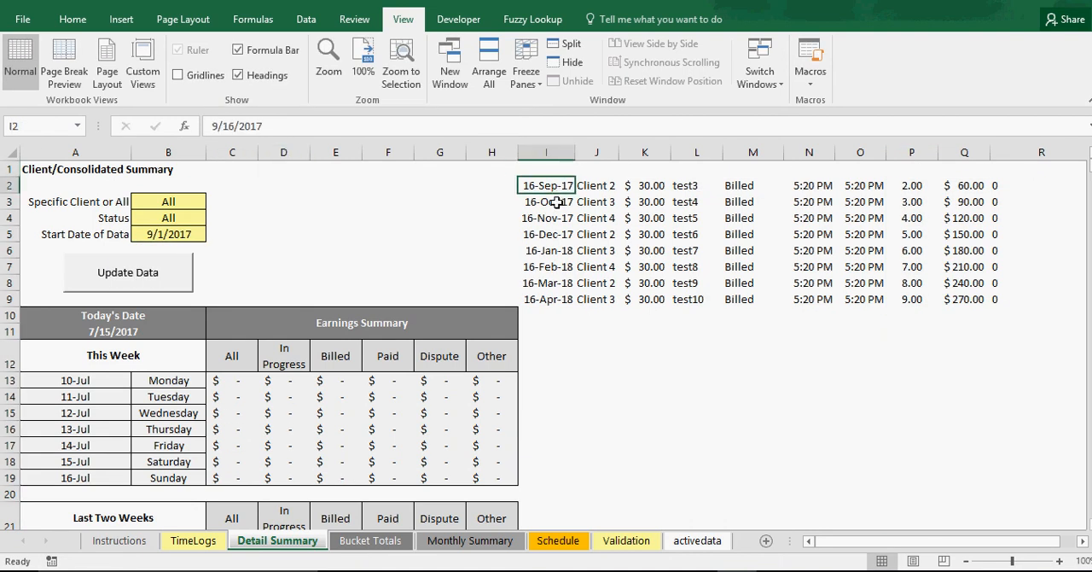
{"action": "left_click", "coordinate": [556, 202]}
{"action": "left_click", "coordinate": [555, 218]}
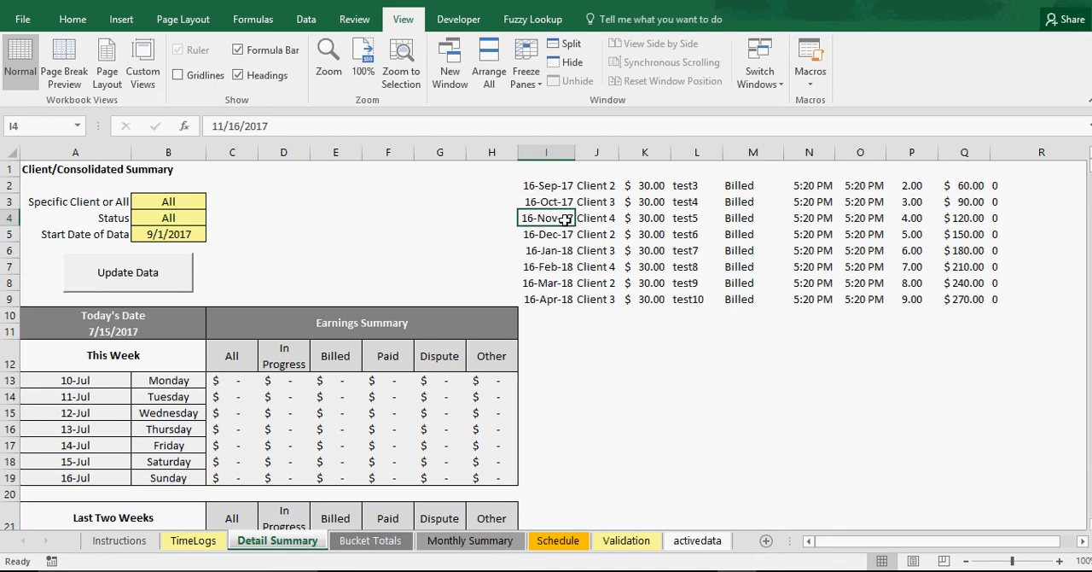
{"action": "scroll", "coordinate": [328, 458], "scroll_direction": "down", "scroll_amount": 4}
{"action": "scroll", "coordinate": [324, 456], "scroll_direction": "up", "scroll_amount": 4}
{"action": "left_click_drag", "start_coordinate": [546, 185], "coordinate": [960, 392]}
{"action": "left_click", "coordinate": [388, 218]}
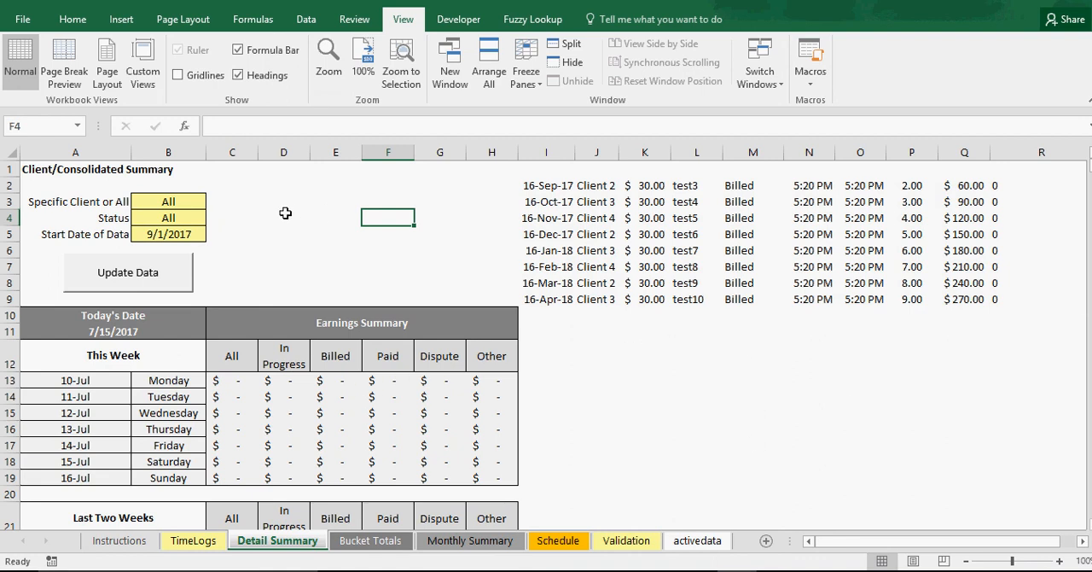
Review the Detail Summary's weekly earnings tables and its client and status filter cells
{"action": "left_click", "coordinate": [276, 445]}
{"action": "scroll", "coordinate": [274, 442], "scroll_direction": "down", "scroll_amount": 1}
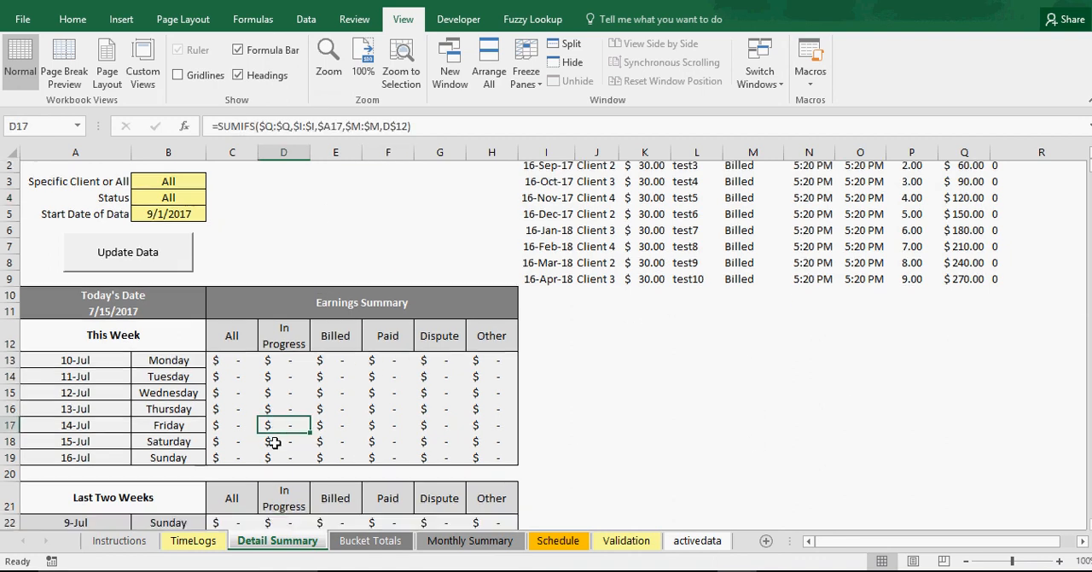
{"action": "scroll", "coordinate": [274, 441], "scroll_direction": "down", "scroll_amount": 2}
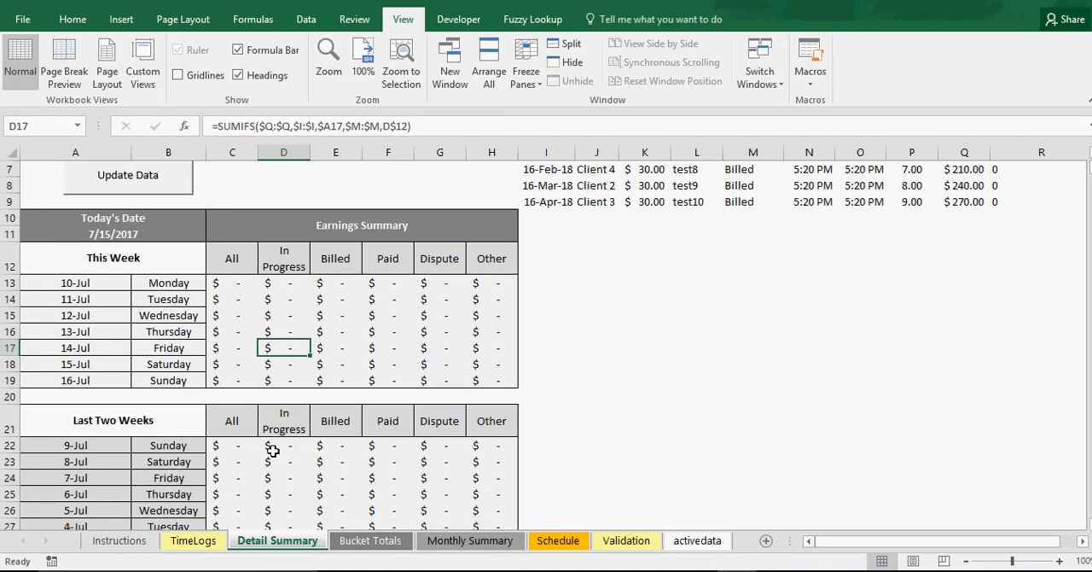
{"action": "scroll", "coordinate": [306, 447], "scroll_direction": "up", "scroll_amount": 2}
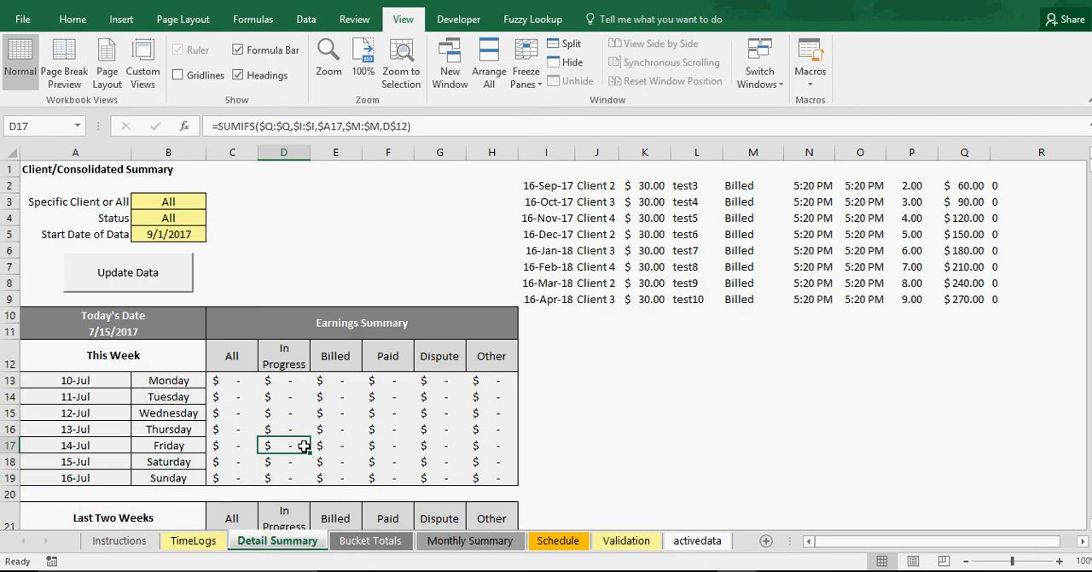
{"action": "left_click", "coordinate": [172, 206]}
{"action": "left_click", "coordinate": [174, 216]}
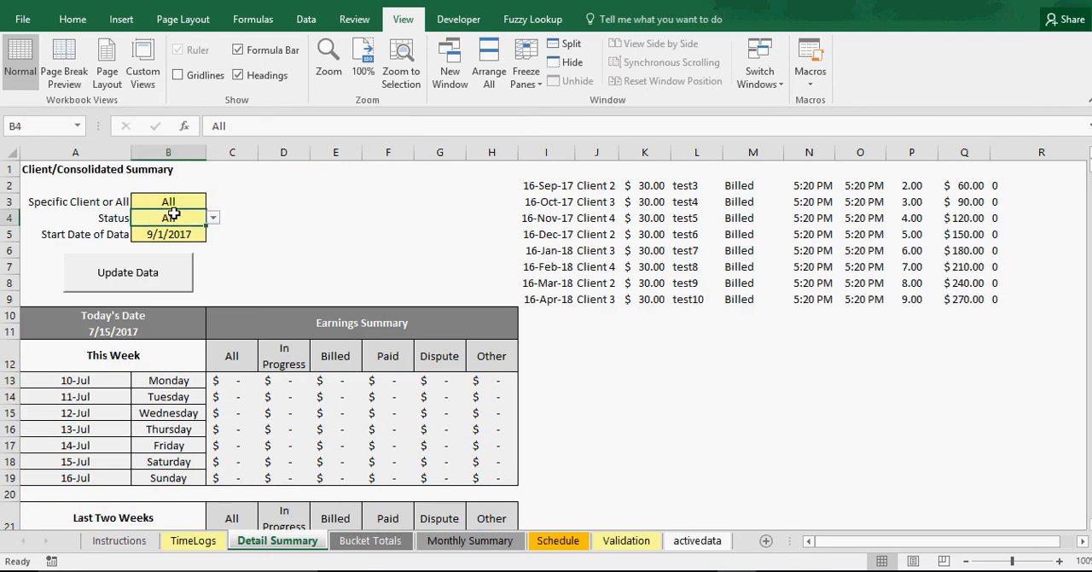
{"action": "left_click", "coordinate": [175, 203]}
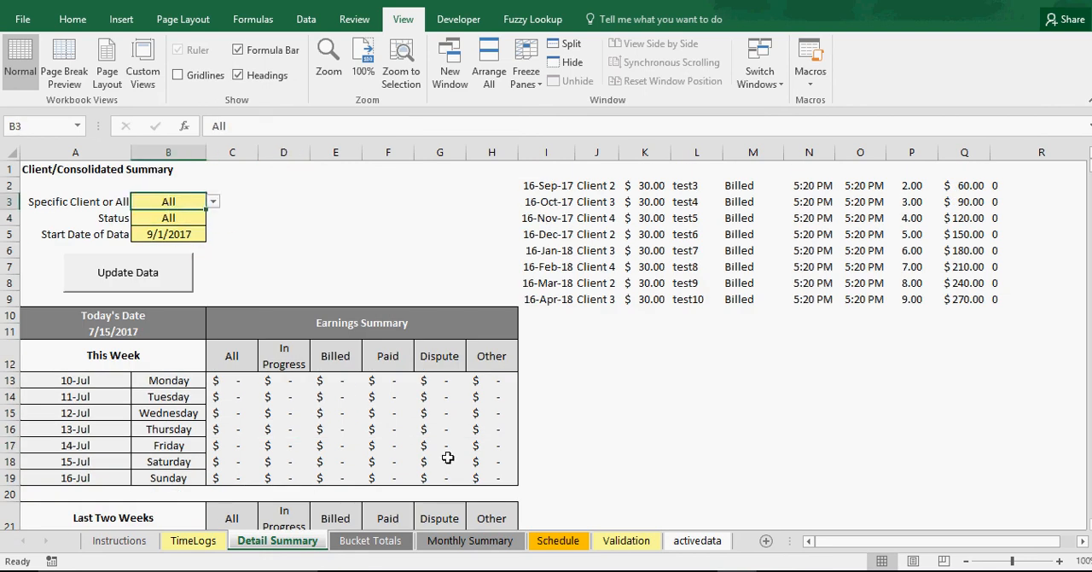
Compare the TimeLogs and Bucket Totals sheets, and check the Monthly Summary's billed hours from November 2017 to April 2018
{"action": "left_click", "coordinate": [208, 546]}
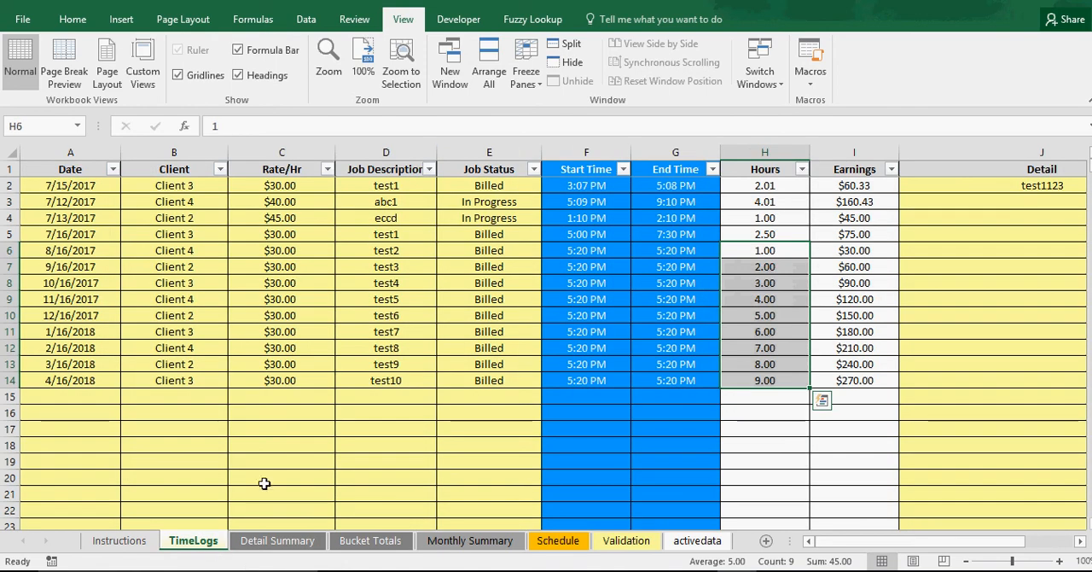
{"action": "left_click", "coordinate": [355, 545]}
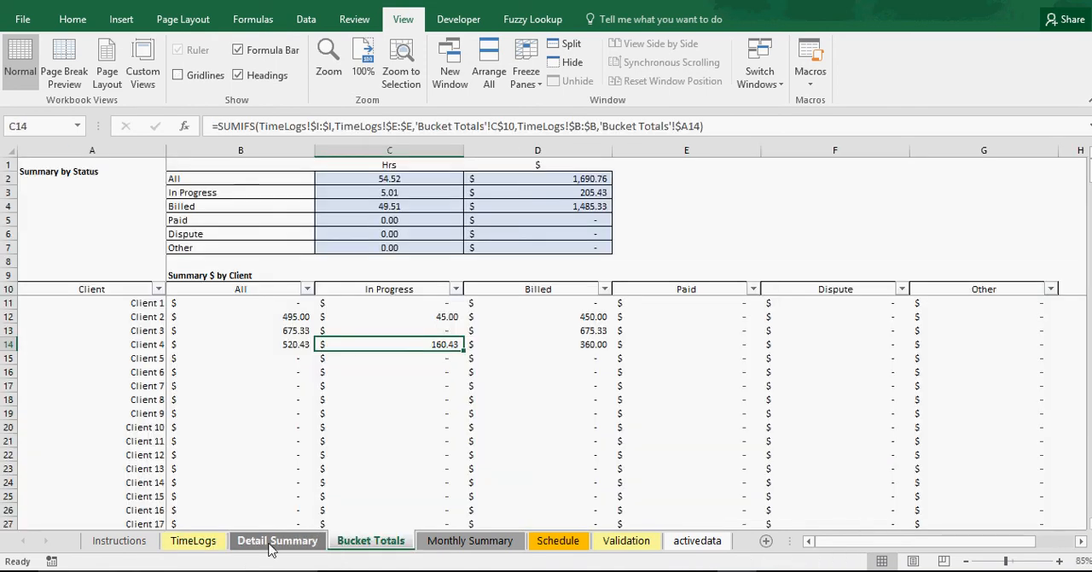
{"action": "left_click", "coordinate": [478, 546]}
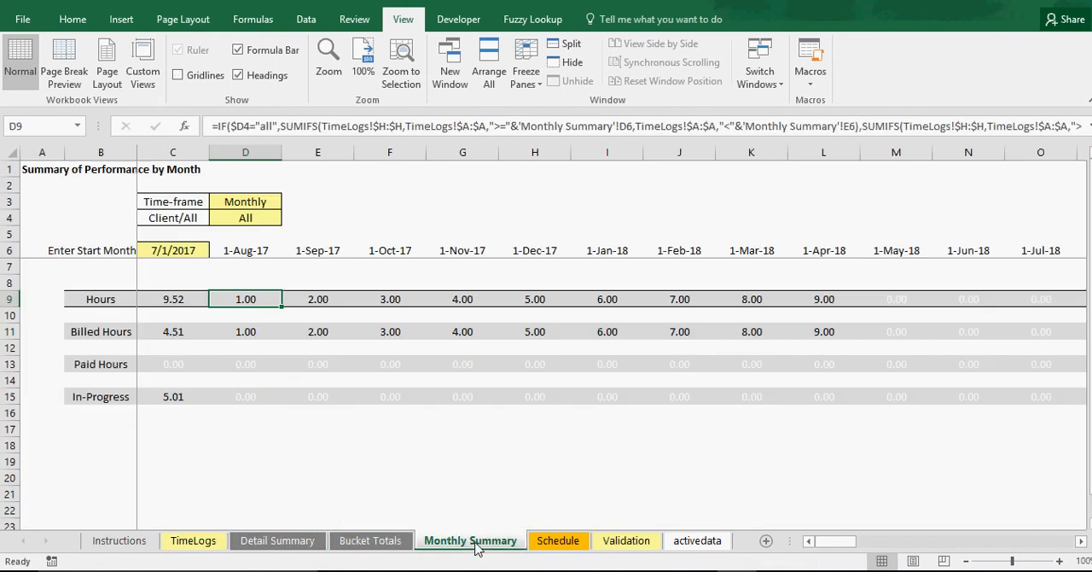
{"action": "left_click", "coordinate": [462, 330]}
{"action": "left_click", "coordinate": [535, 331]}
{"action": "left_click", "coordinate": [606, 331]}
{"action": "left_click", "coordinate": [680, 331]}
{"action": "left_click", "coordinate": [751, 331]}
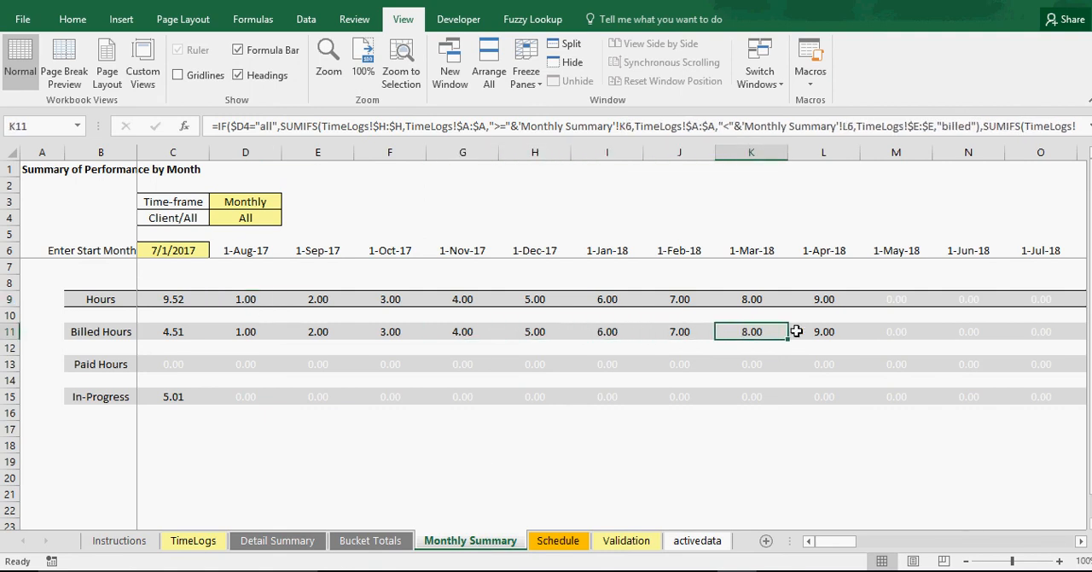
{"action": "left_click", "coordinate": [818, 331]}
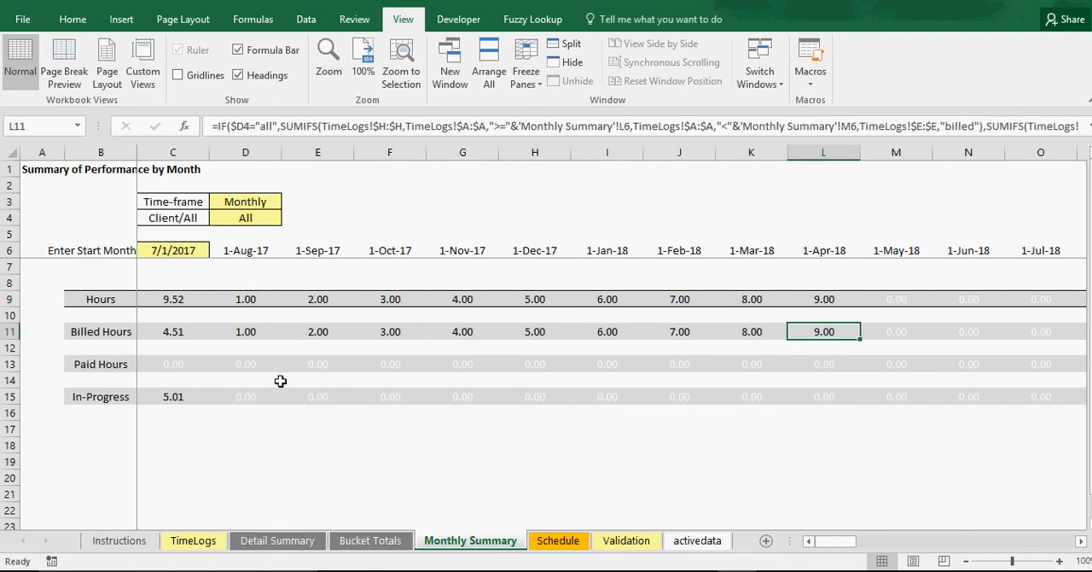
Set the job status of the test5, test6 and test7 entries in TimeLogs to Paid
{"action": "left_click", "coordinate": [194, 541]}
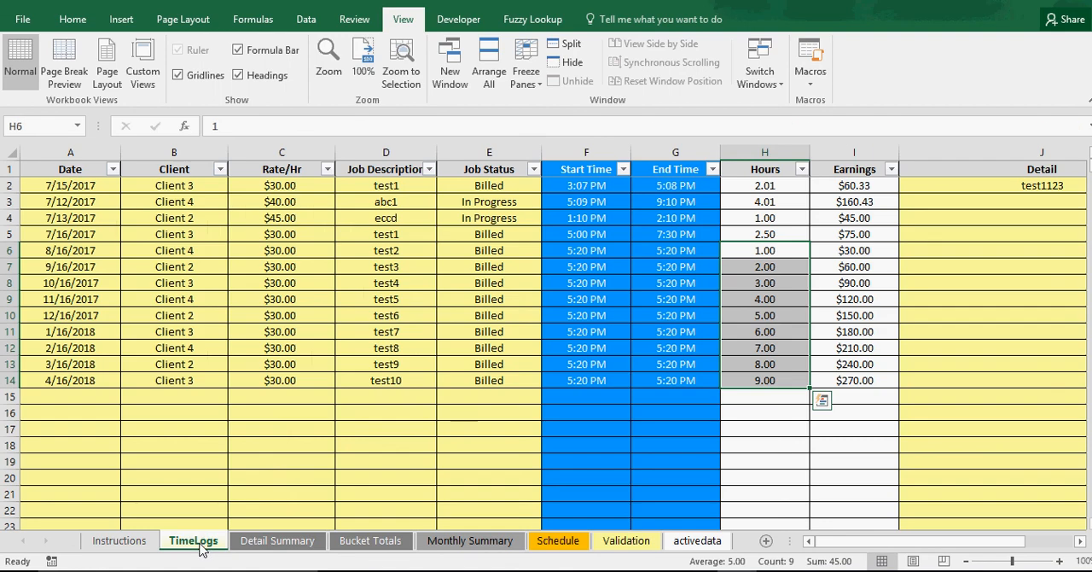
{"action": "left_click", "coordinate": [505, 298]}
{"action": "left_click", "coordinate": [549, 298]}
{"action": "left_click", "coordinate": [493, 329]}
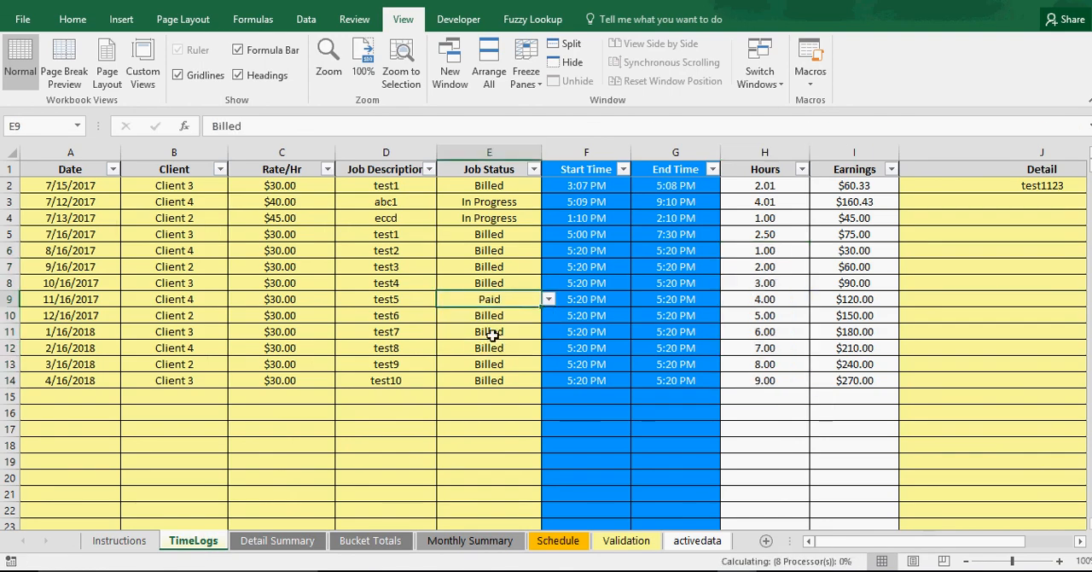
{"action": "left_click", "coordinate": [500, 314]}
{"action": "left_click", "coordinate": [549, 314]}
{"action": "left_click", "coordinate": [507, 340]}
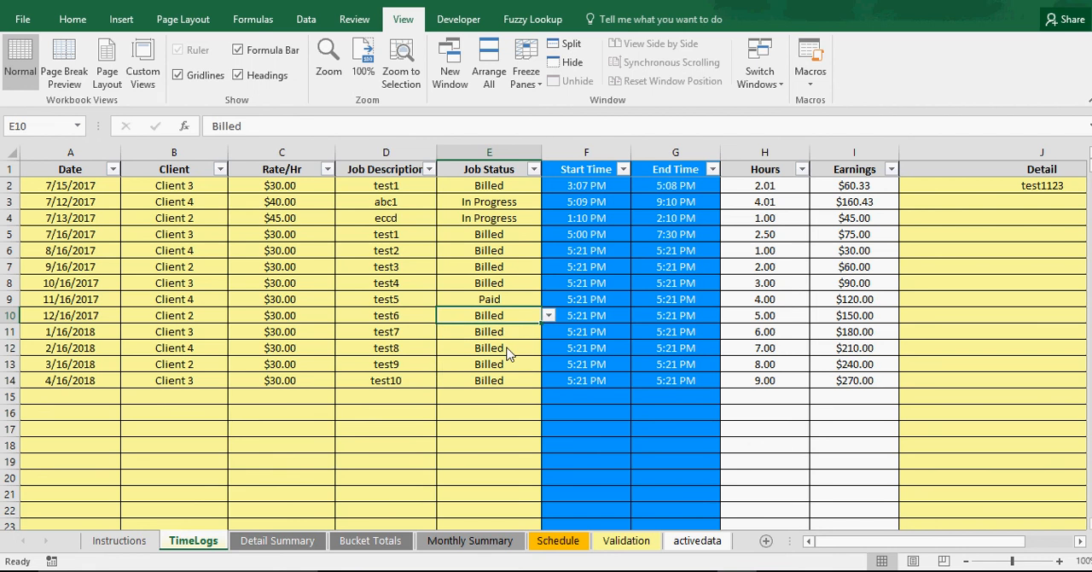
{"action": "left_click", "coordinate": [502, 331]}
{"action": "left_click", "coordinate": [548, 331]}
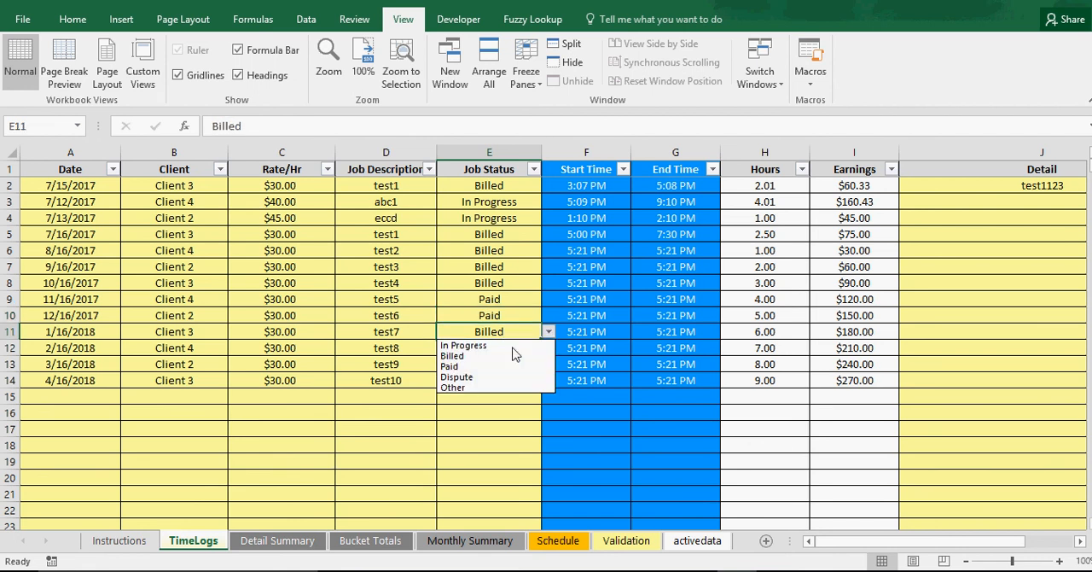
{"action": "left_click", "coordinate": [495, 366]}
Check the paid and total hours for November 2017 to January 2018 in the Monthly Summary
{"action": "left_click", "coordinate": [465, 543]}
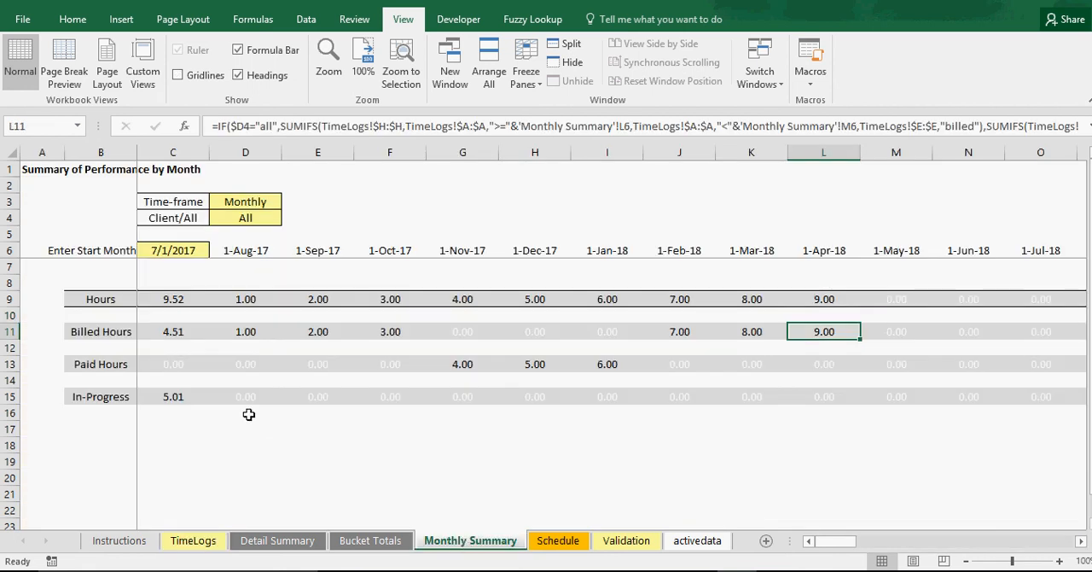
{"action": "left_click", "coordinate": [439, 364]}
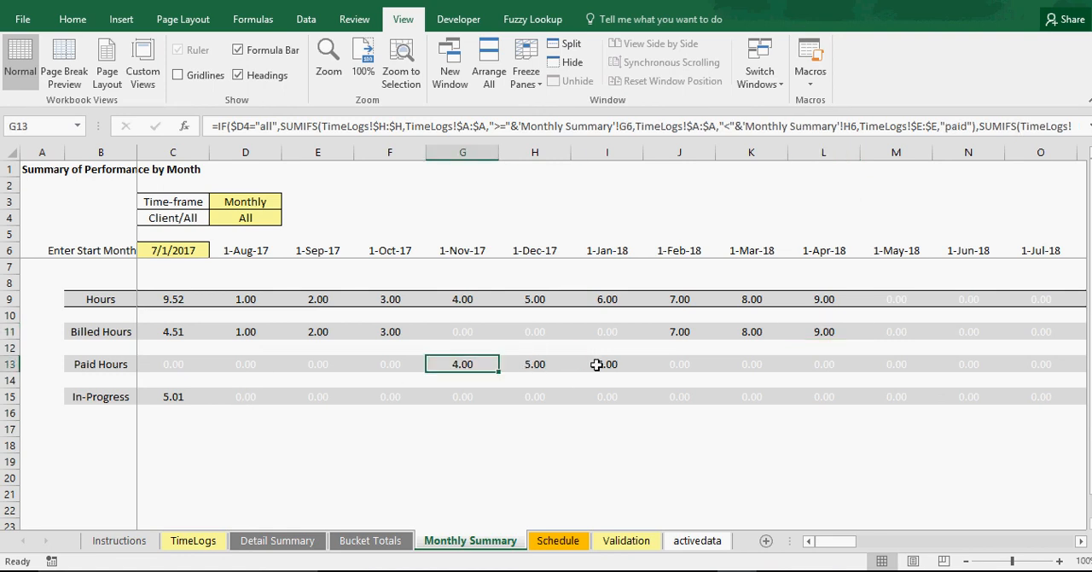
{"action": "left_click", "coordinate": [464, 297]}
{"action": "left_click", "coordinate": [534, 298]}
{"action": "left_click", "coordinate": [620, 302]}
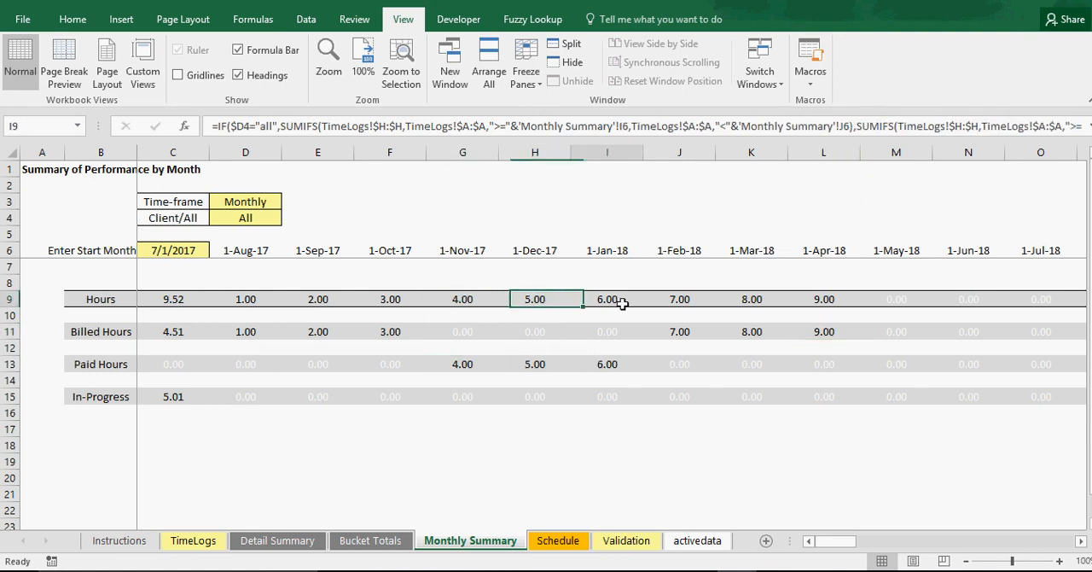
Examine the Paid hours and earnings in Bucket Totals, along with the In Progress and Billed amounts by client
{"action": "left_click", "coordinate": [391, 546]}
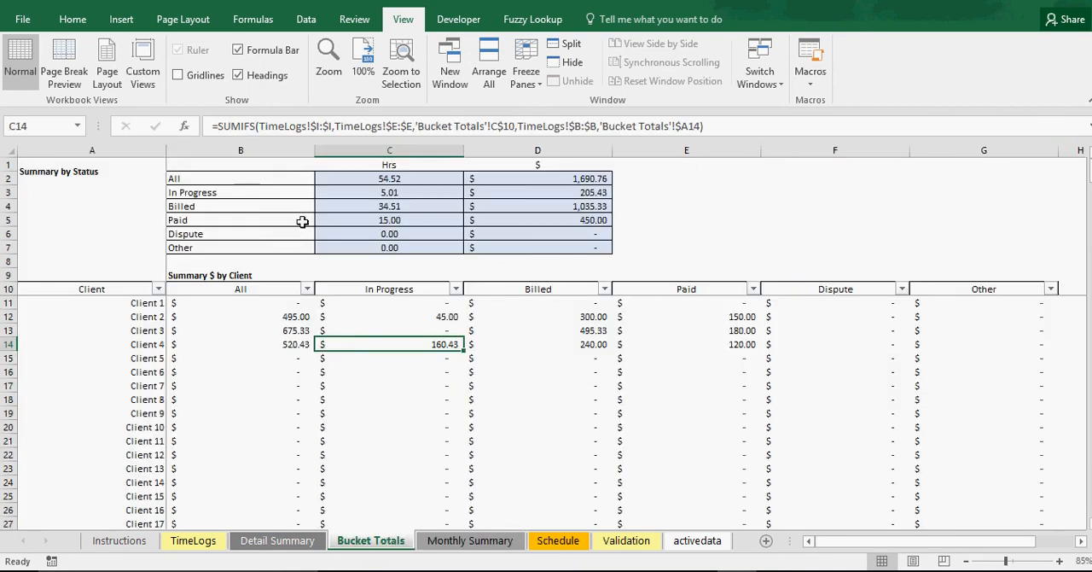
{"action": "left_click", "coordinate": [558, 224]}
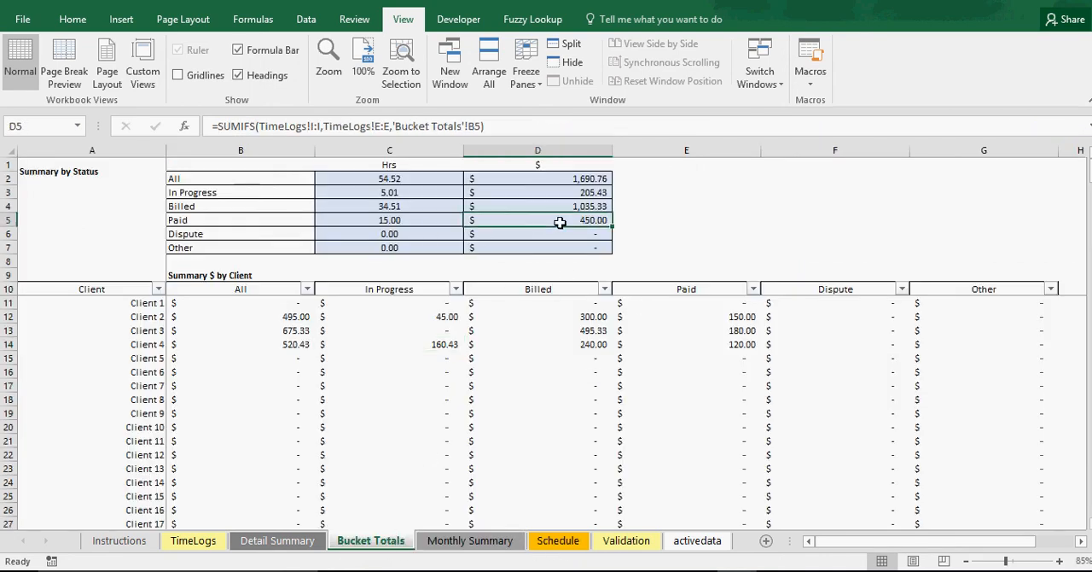
{"action": "left_click", "coordinate": [407, 223]}
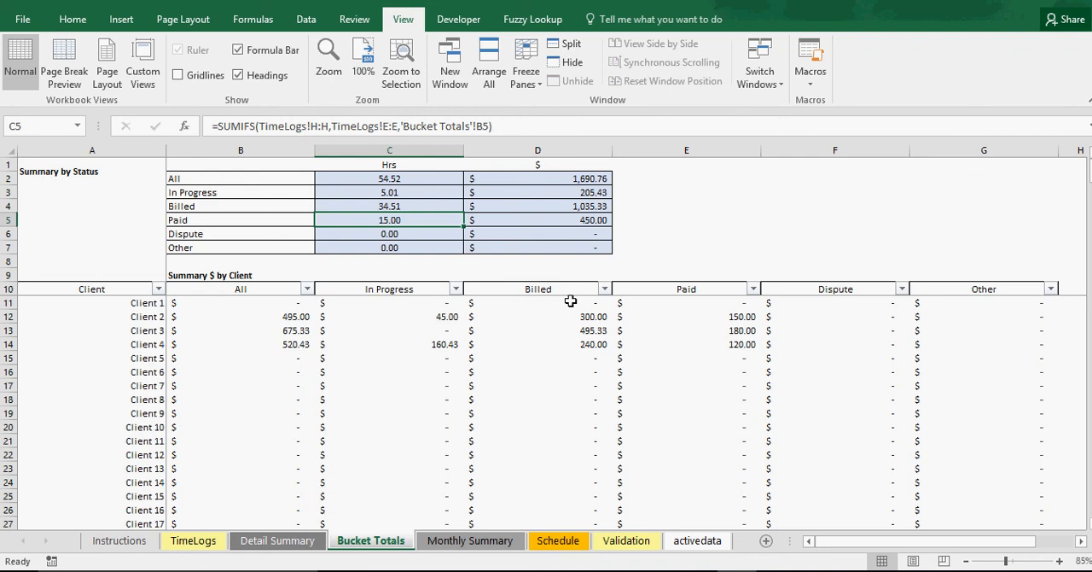
{"action": "left_click_drag", "start_coordinate": [569, 298], "coordinate": [572, 342]}
{"action": "left_click_drag", "start_coordinate": [437, 318], "coordinate": [421, 340]}
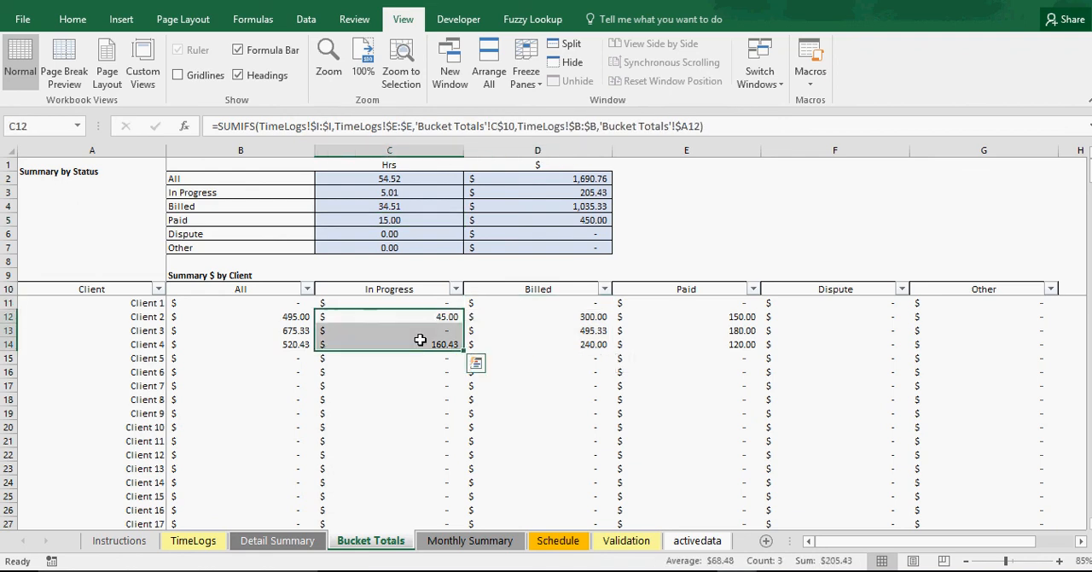
{"action": "left_click", "coordinate": [523, 316]}
{"action": "key", "text": "Left"}
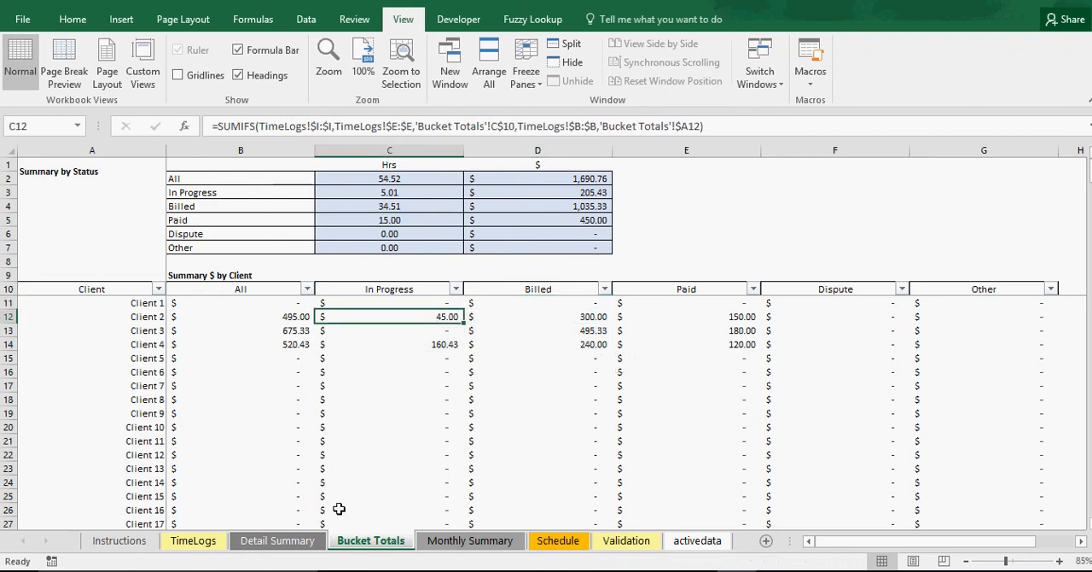
Set the Detail Summary's start date of data to 1/1/2017, update the data and review the earnings tables
{"action": "left_click", "coordinate": [280, 540]}
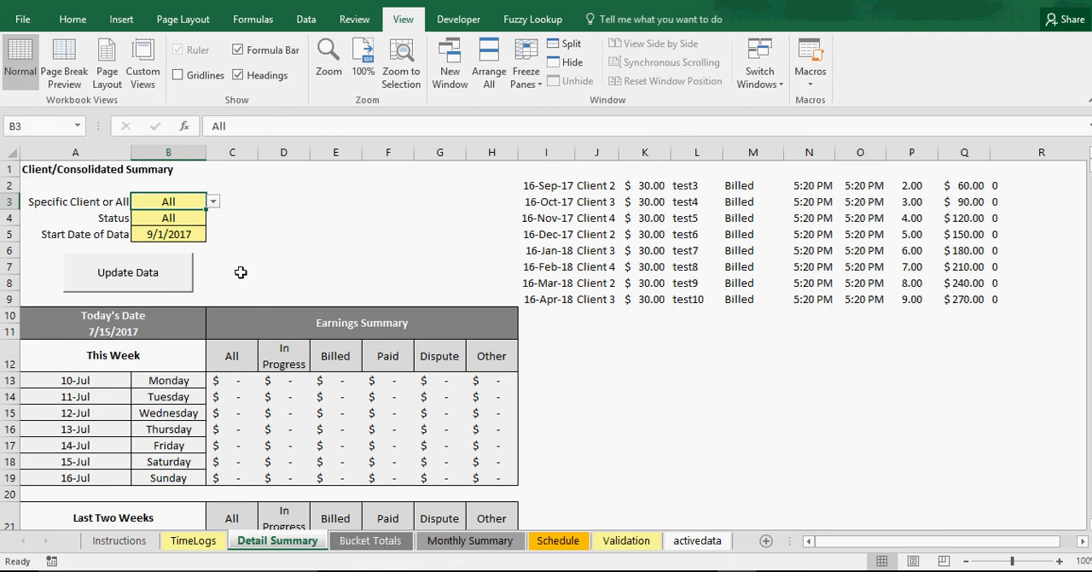
{"action": "left_click", "coordinate": [175, 236]}
{"action": "left_click_drag", "start_coordinate": [219, 125], "coordinate": [205, 122]}
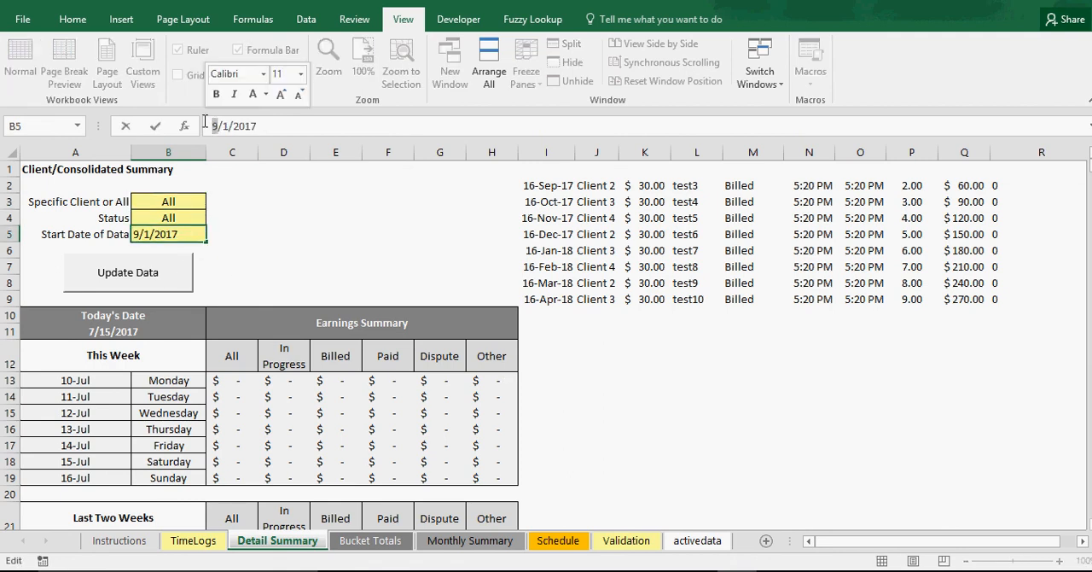
{"action": "type", "text": "1"}
{"action": "key", "text": "Return"}
{"action": "left_click", "coordinate": [161, 275]}
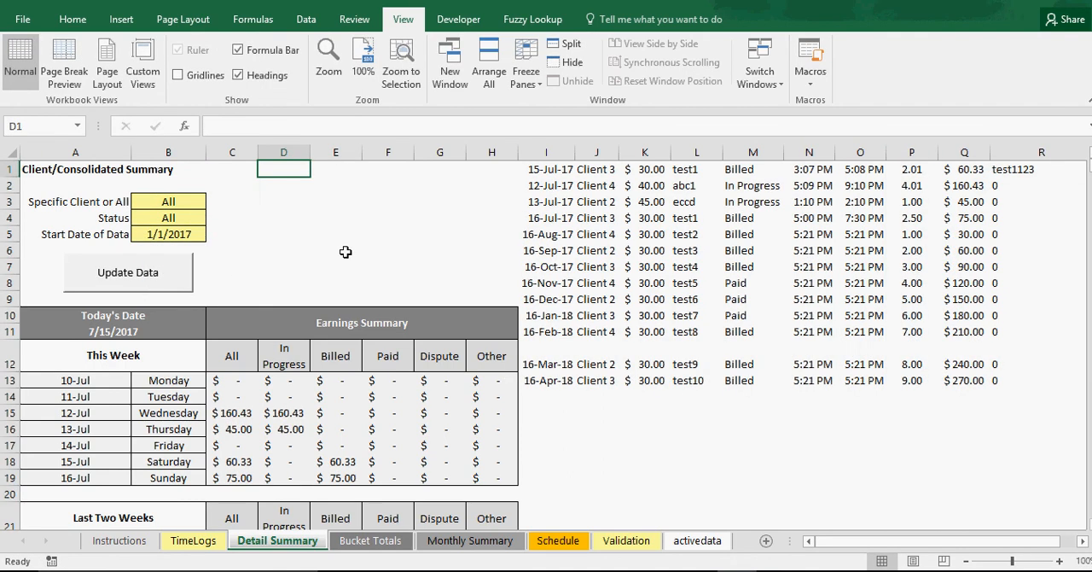
{"action": "scroll", "coordinate": [372, 361], "scroll_direction": "down", "scroll_amount": 1}
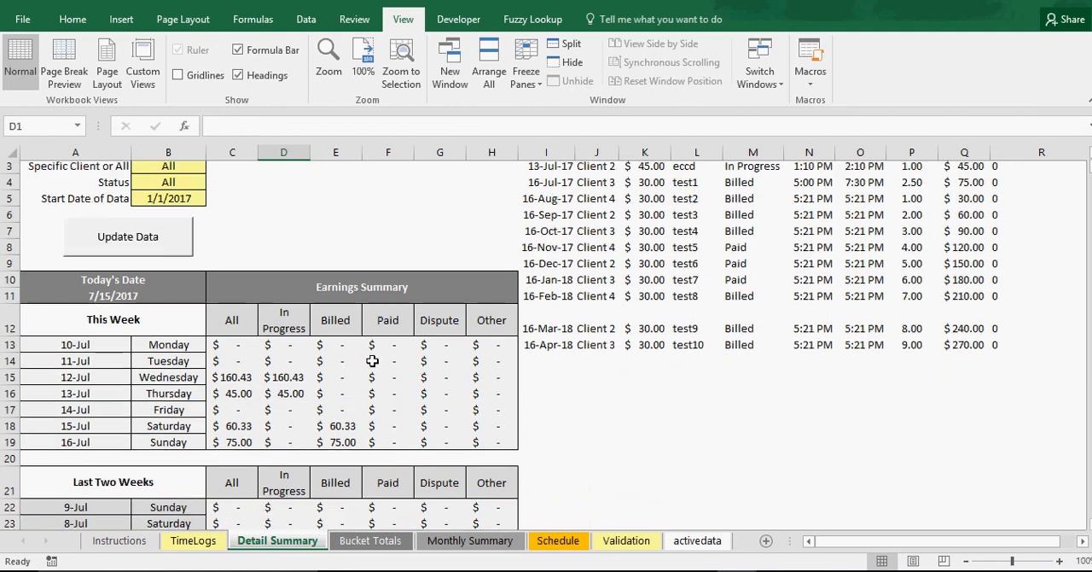
{"action": "scroll", "coordinate": [372, 361], "scroll_direction": "down", "scroll_amount": 1}
{"action": "scroll", "coordinate": [372, 361], "scroll_direction": "up", "scroll_amount": 2}
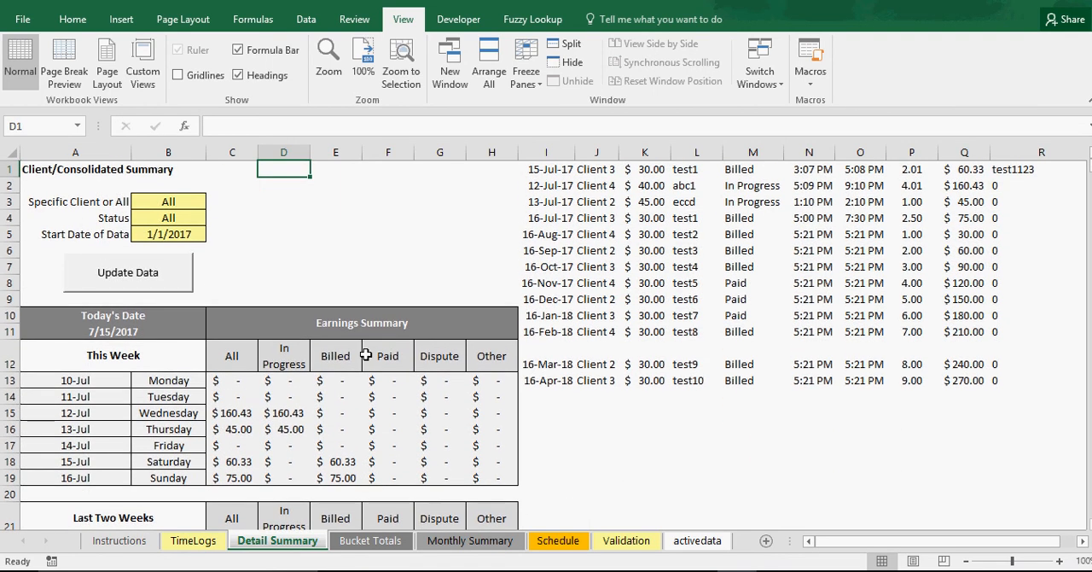
Set the job status of the first three TimeLogs entries, dated 7/15/2017, 7/12/2017 and 7/13/2017, to Paid
{"action": "left_click", "coordinate": [195, 543]}
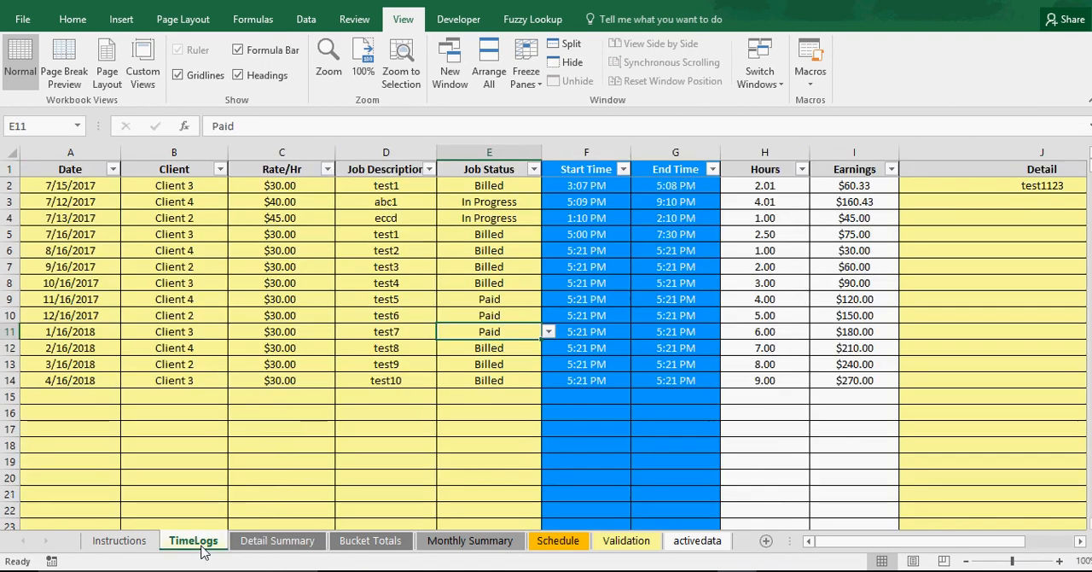
{"action": "left_click", "coordinate": [505, 189]}
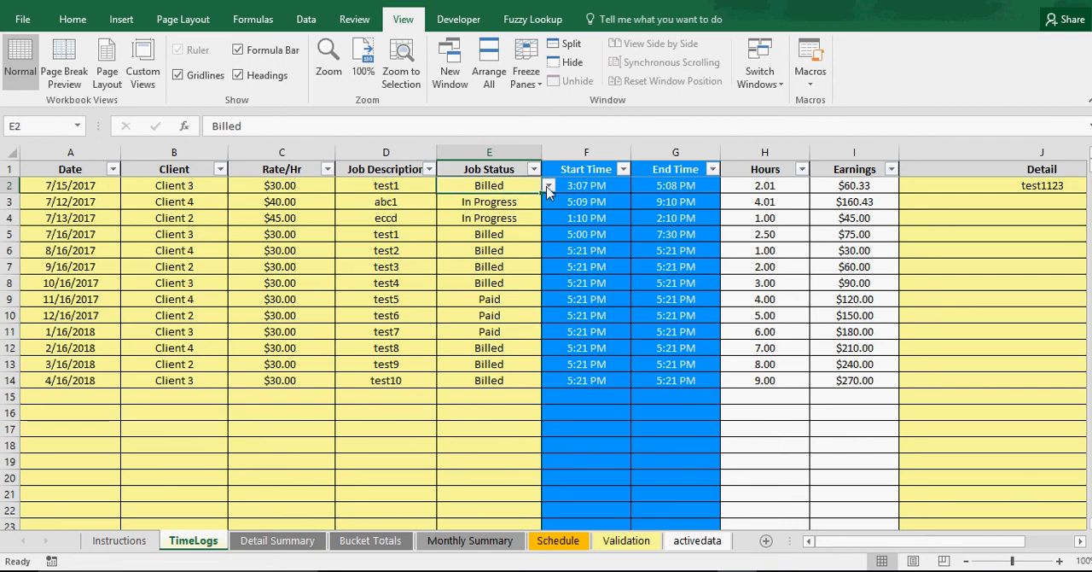
{"action": "key", "text": "alt+Down"}
{"action": "left_click", "coordinate": [496, 220]}
{"action": "left_click", "coordinate": [510, 205]}
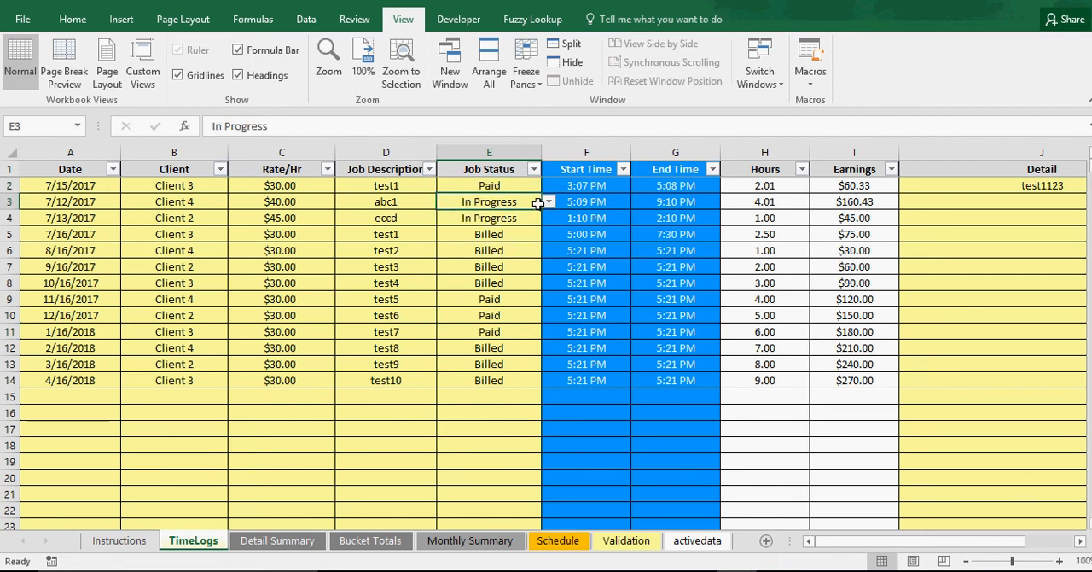
{"action": "left_click", "coordinate": [549, 201]}
{"action": "left_click", "coordinate": [497, 236]}
{"action": "left_click", "coordinate": [522, 218]}
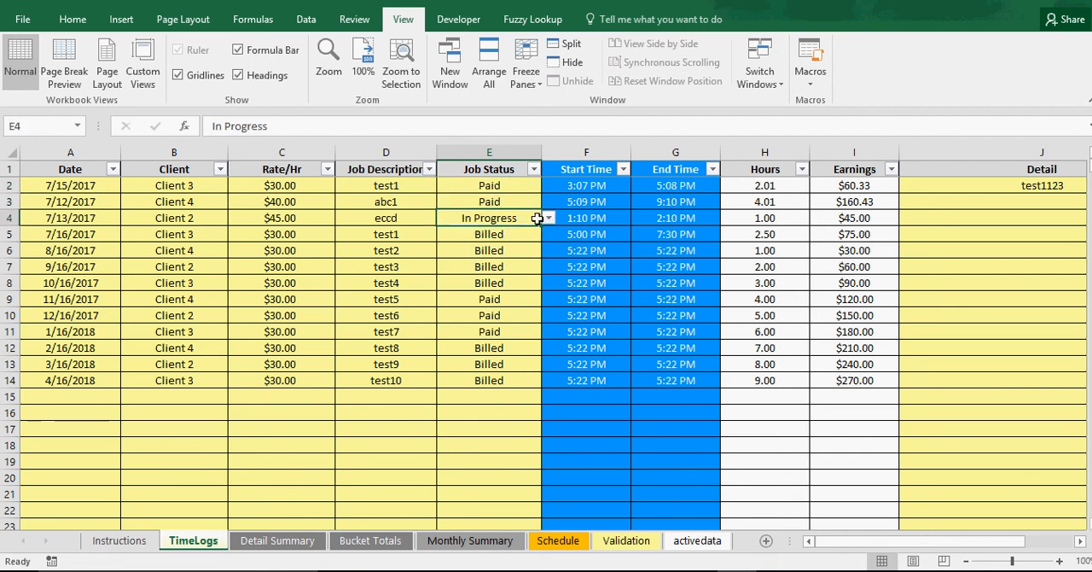
{"action": "left_click", "coordinate": [549, 218]}
{"action": "left_click", "coordinate": [488, 255]}
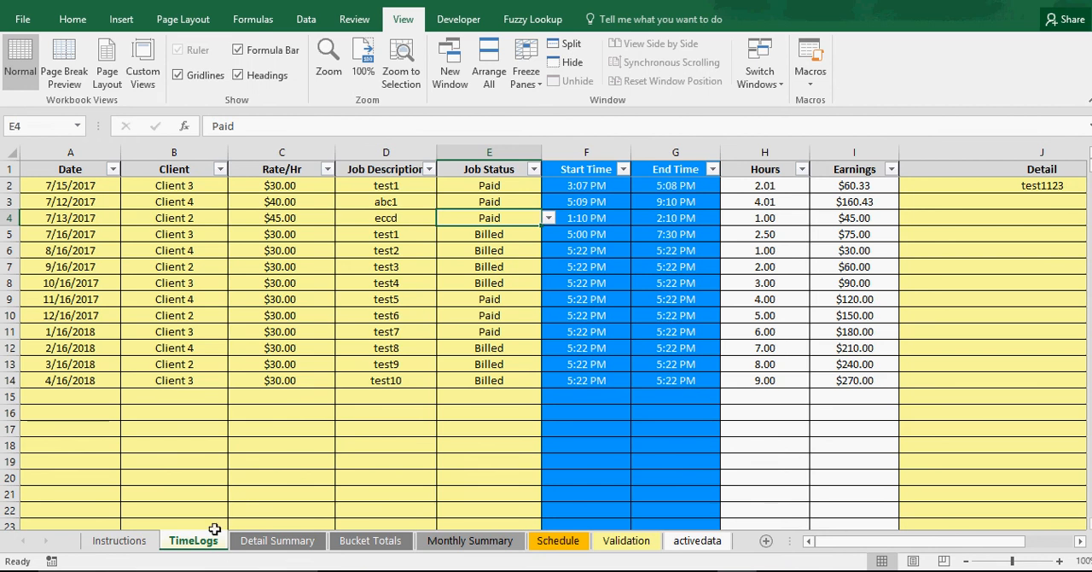
Update the data in the Detail Summary and review the Paid earnings for this week and the last two weeks
{"action": "left_click", "coordinate": [266, 540]}
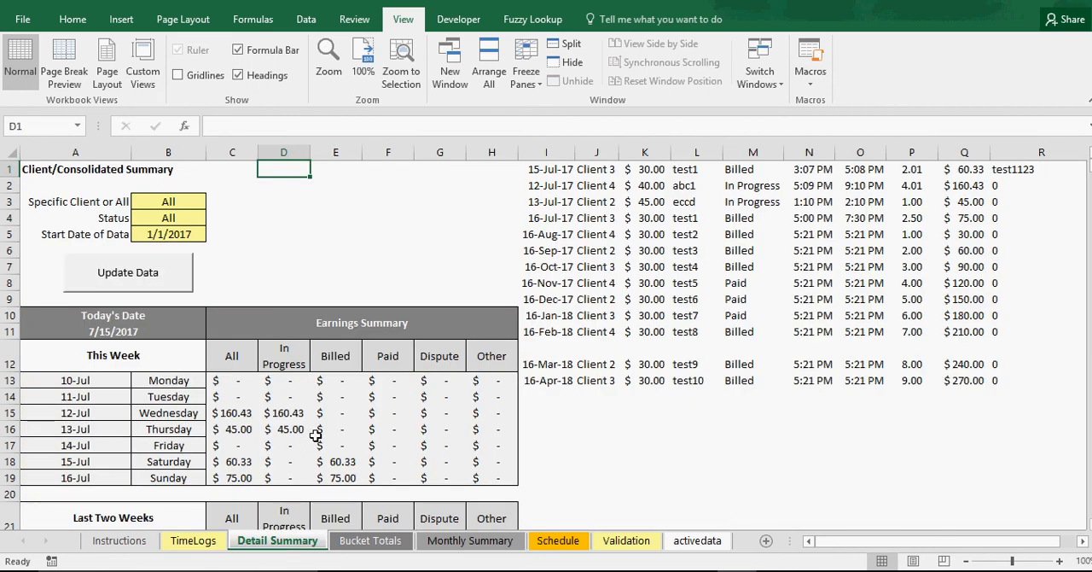
{"action": "left_click", "coordinate": [166, 271]}
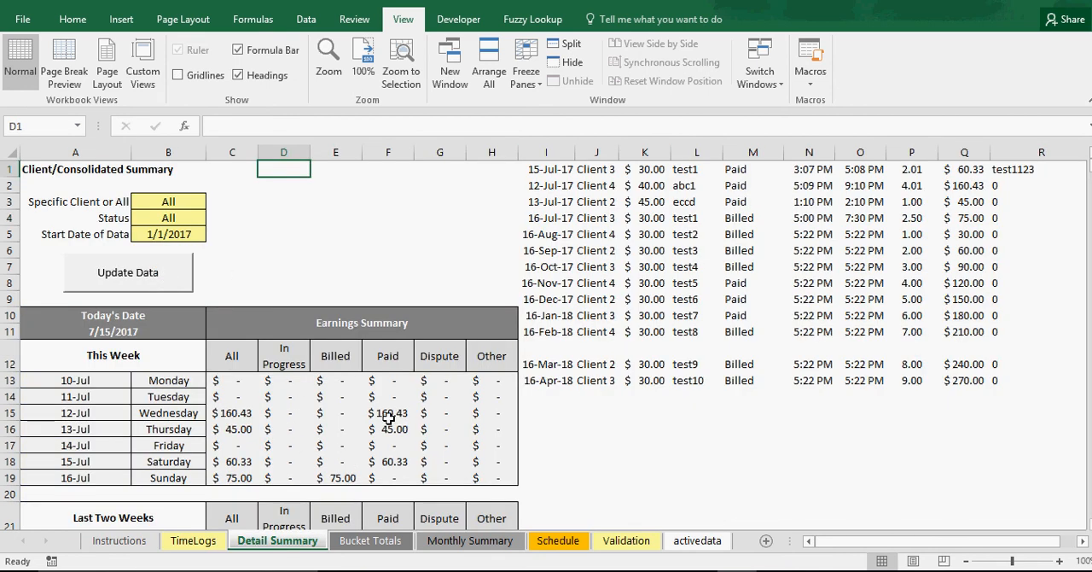
{"action": "left_click", "coordinate": [391, 427]}
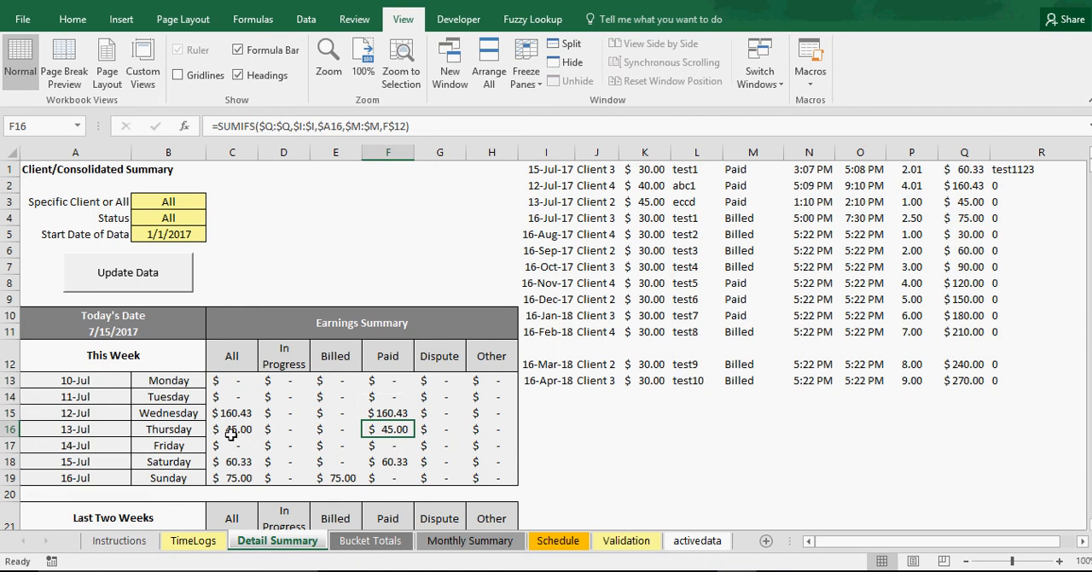
{"action": "scroll", "coordinate": [232, 436], "scroll_direction": "down", "scroll_amount": 3}
{"action": "scroll", "coordinate": [235, 448], "scroll_direction": "up", "scroll_amount": 3}
Check the TimeLogs job statuses against the Bucket Totals and the hours by month in the Monthly Summary
{"action": "left_click", "coordinate": [209, 546]}
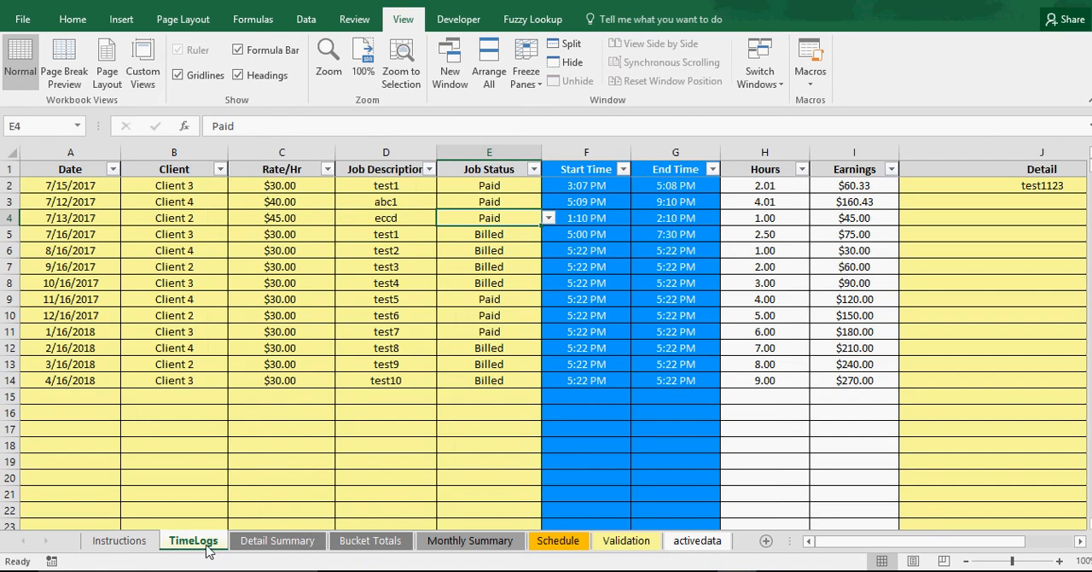
{"action": "left_click", "coordinate": [375, 548]}
{"action": "left_click", "coordinate": [443, 546]}
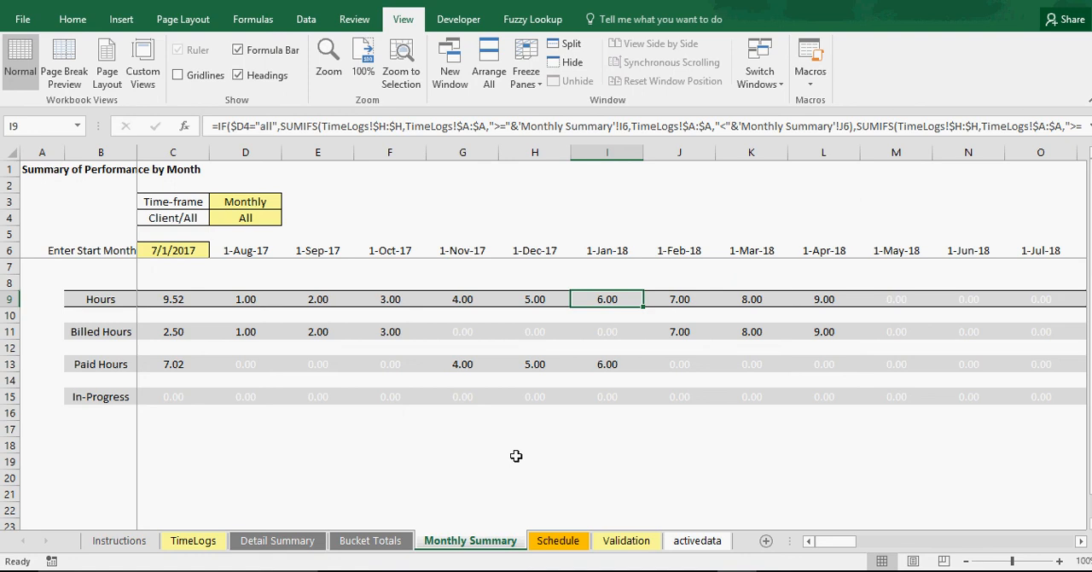
Look through TimeLogs, Detail Summary, Bucket Totals, Monthly Summary and the weekly Schedule, and return to the Monthly Summary
{"action": "left_click", "coordinate": [193, 540]}
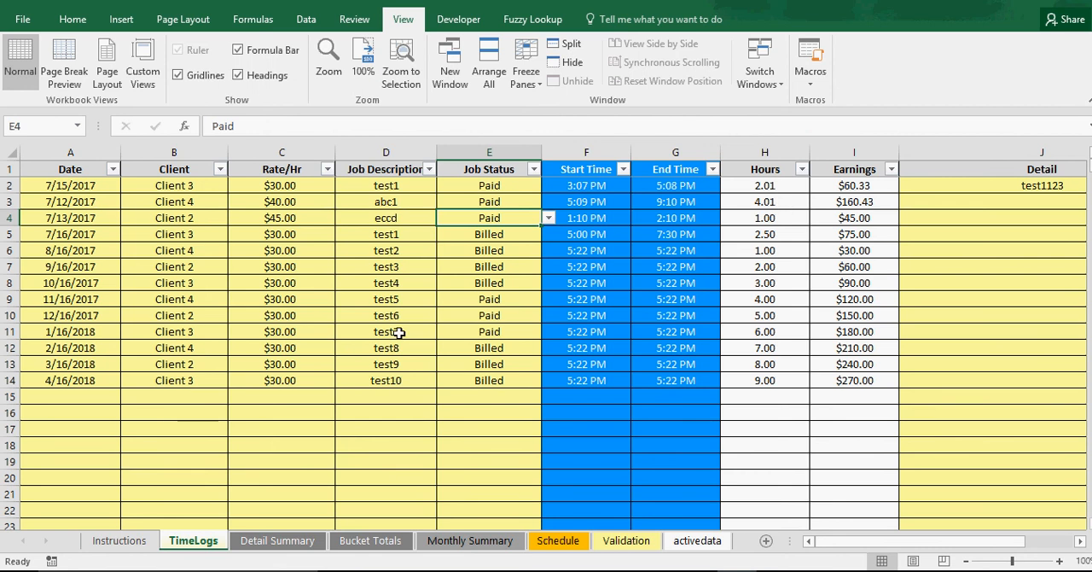
{"action": "left_click", "coordinate": [275, 540]}
{"action": "left_click", "coordinate": [368, 541]}
{"action": "left_click", "coordinate": [447, 541]}
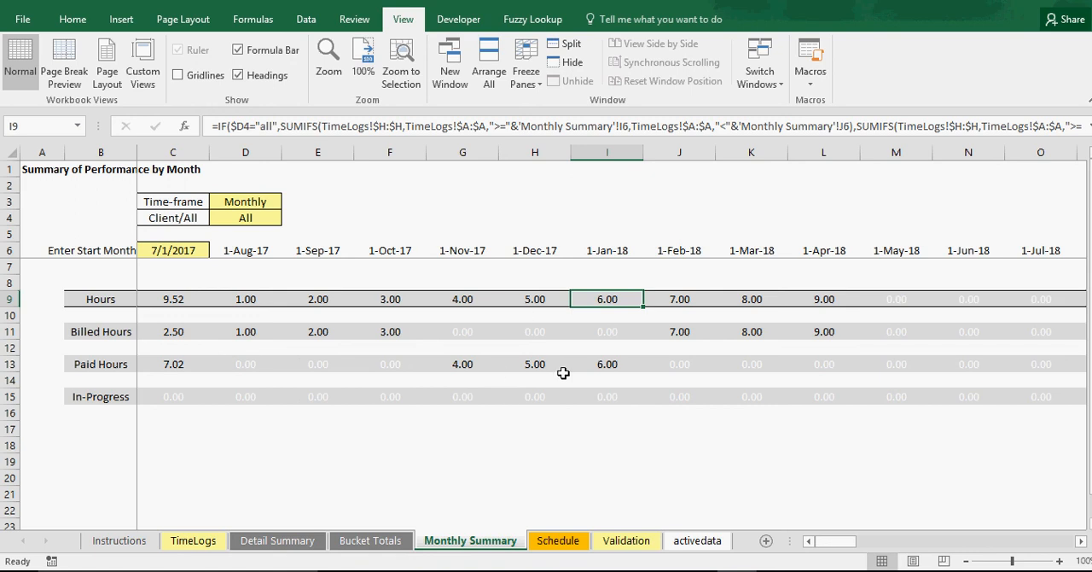
{"action": "left_click", "coordinate": [559, 543]}
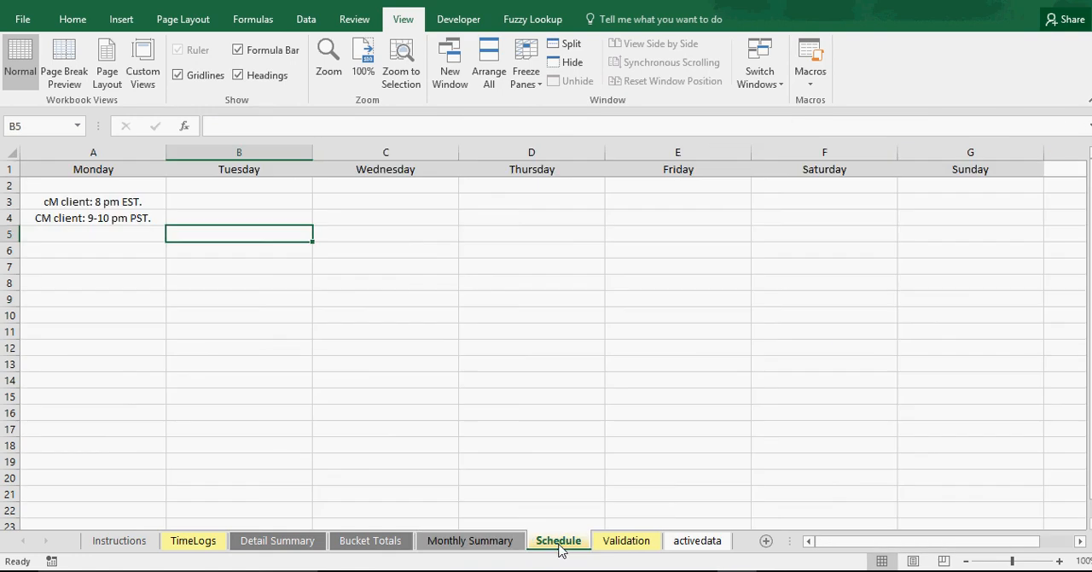
{"action": "left_click", "coordinate": [493, 544]}
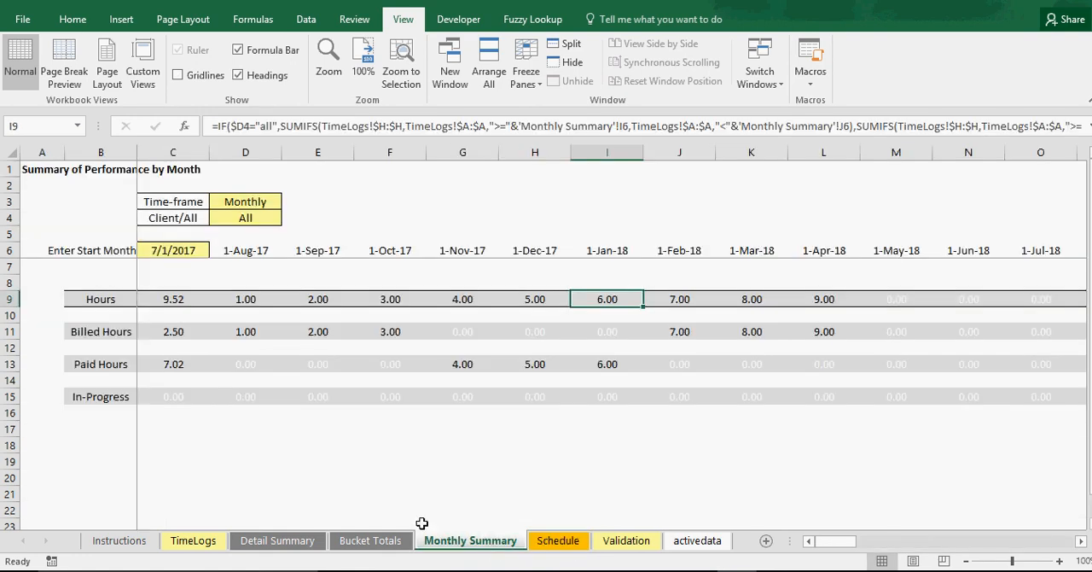